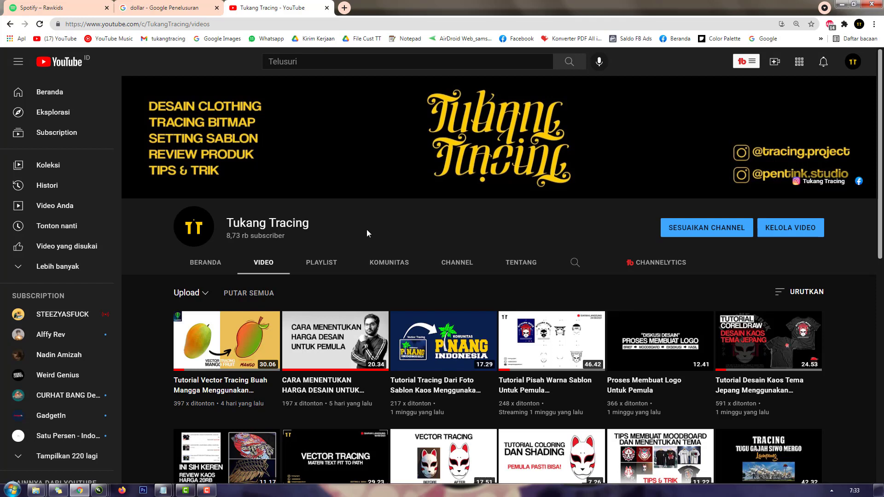
scroll(367, 229, "down", 2)
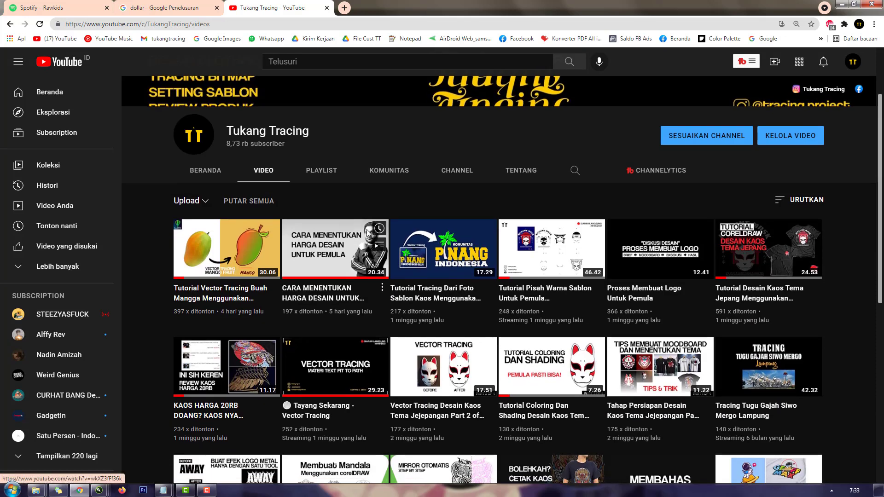
scroll(397, 153, "up", 1)
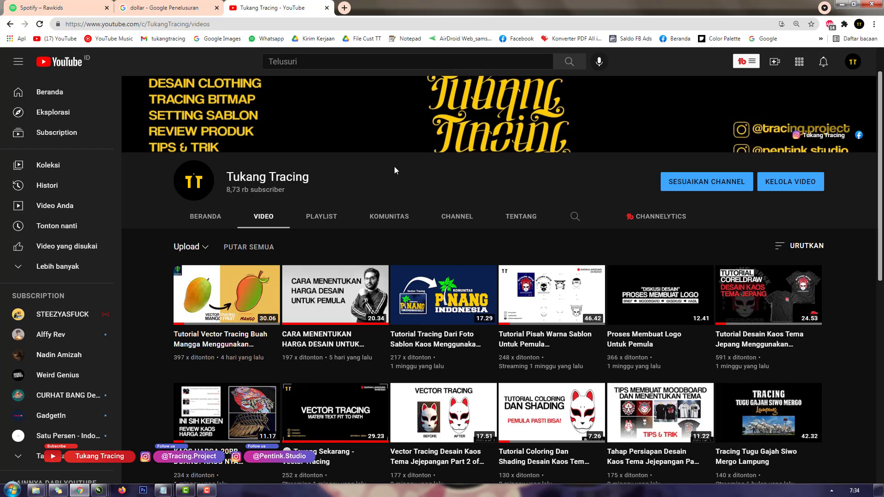
scroll(395, 167, "down", 1)
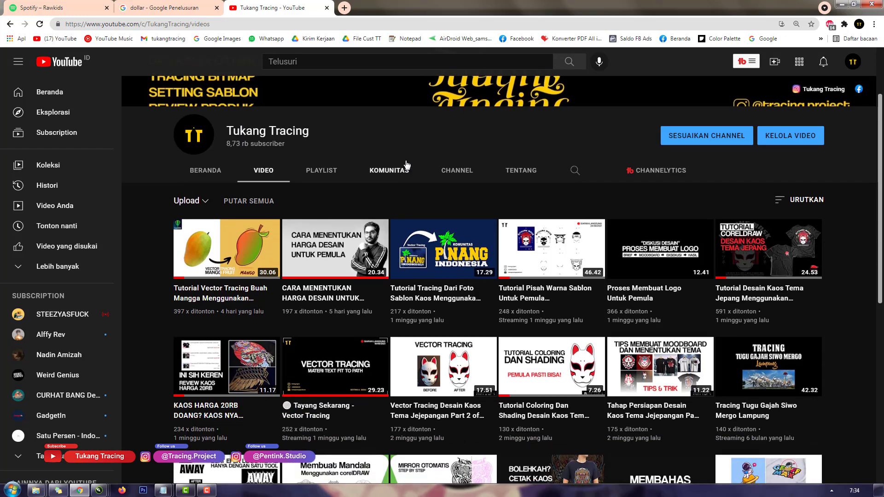
scroll(410, 163, "up", 1)
scroll(410, 166, "up", 1)
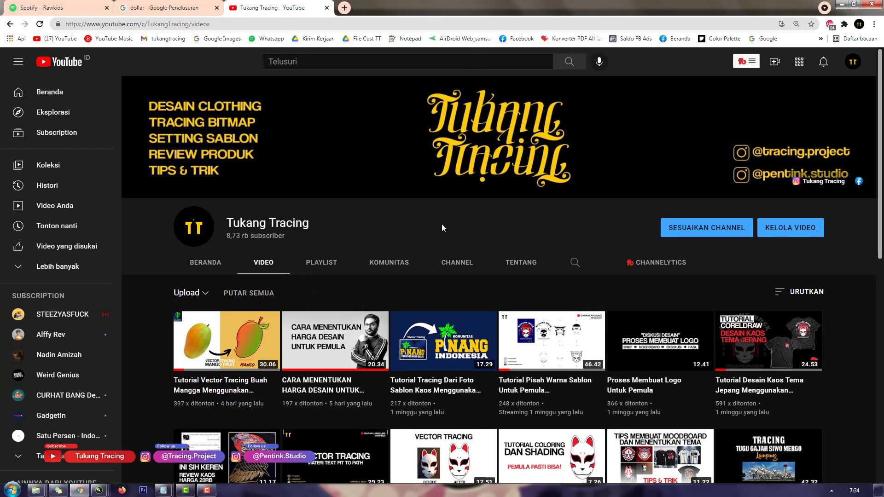
Switch to CorelDRAW with the blank A3 document Untitled-1 in view
left_click(99, 490)
left_click(268, 437)
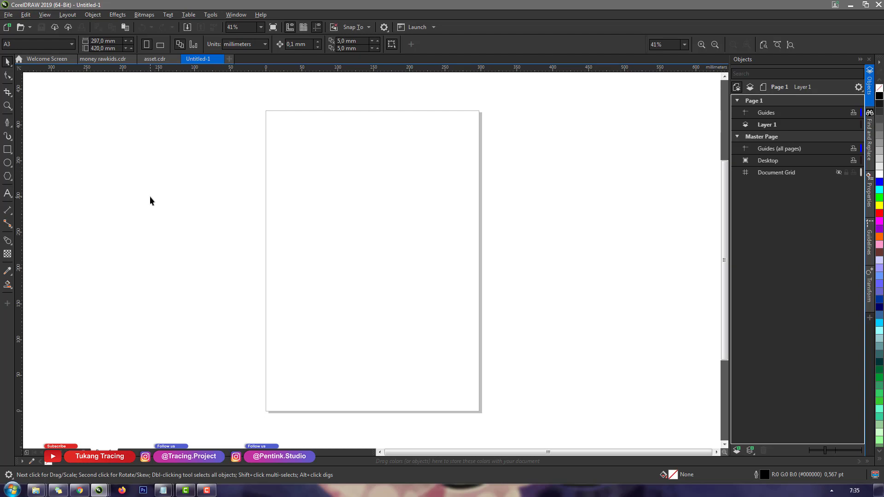
left_click(59, 45)
left_click(59, 45)
left_click(8, 14)
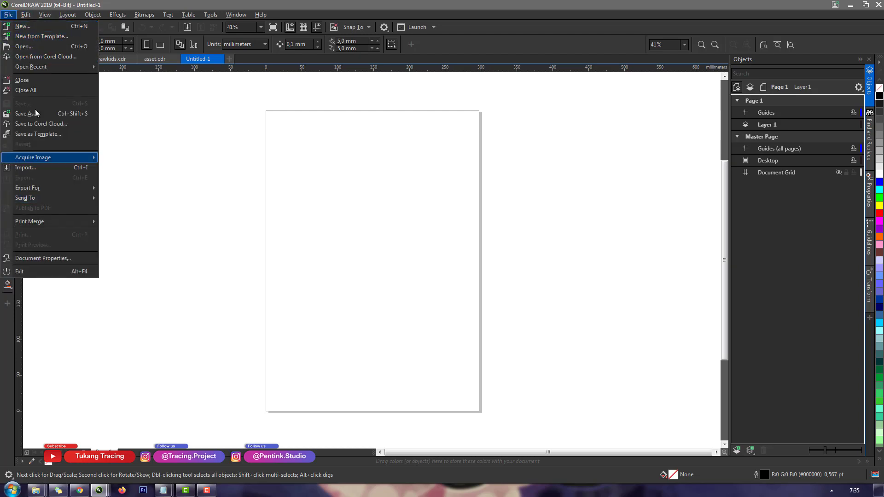
left_click(69, 27)
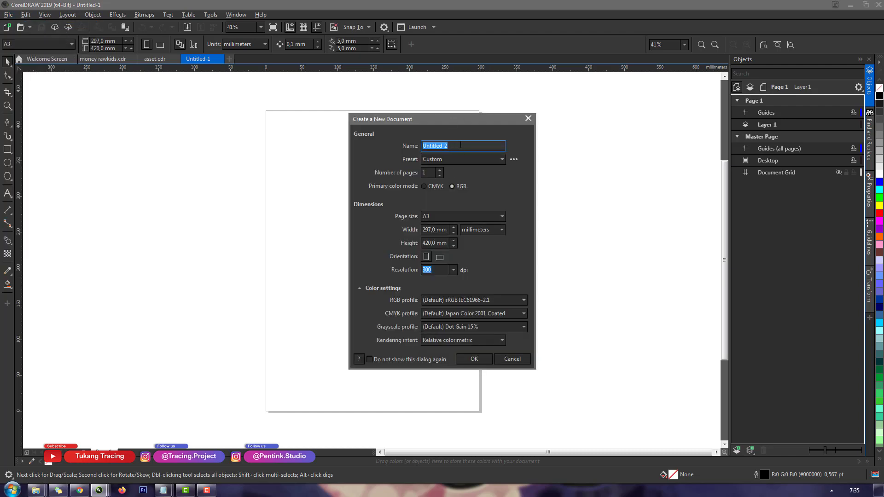
left_click(451, 219)
left_click(441, 270)
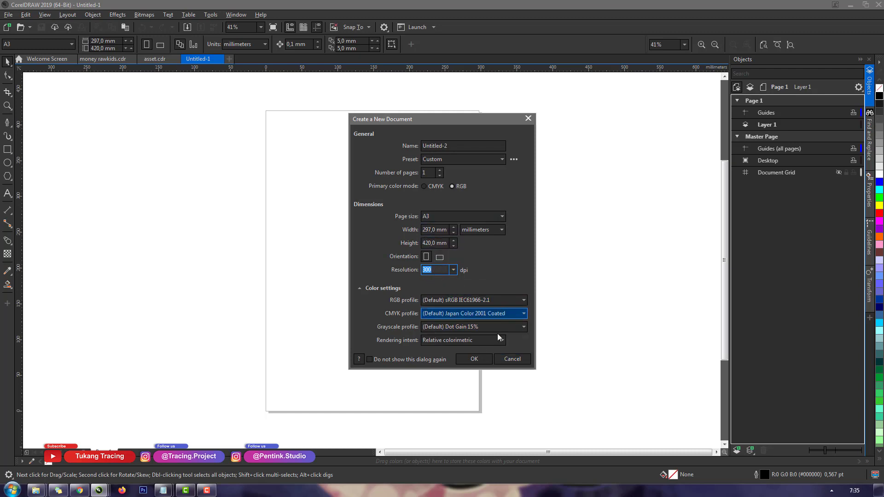
left_click(519, 364)
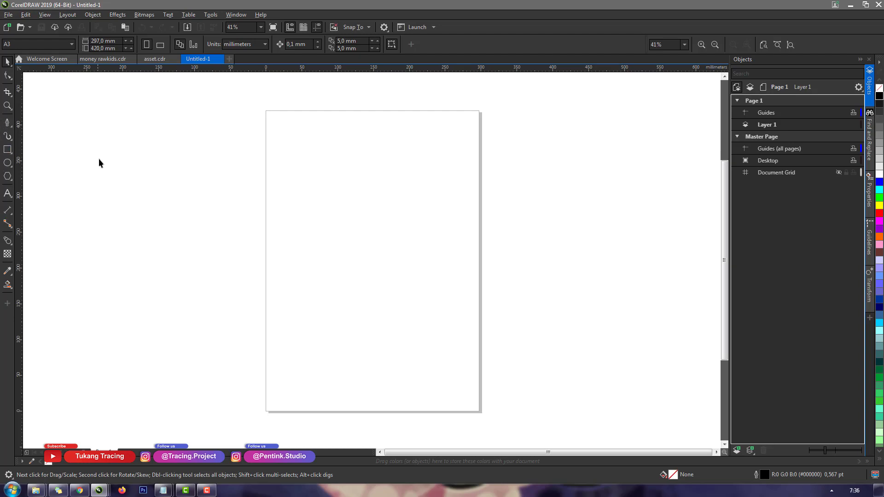
key("h")
left_click_drag(331, 228, 384, 173)
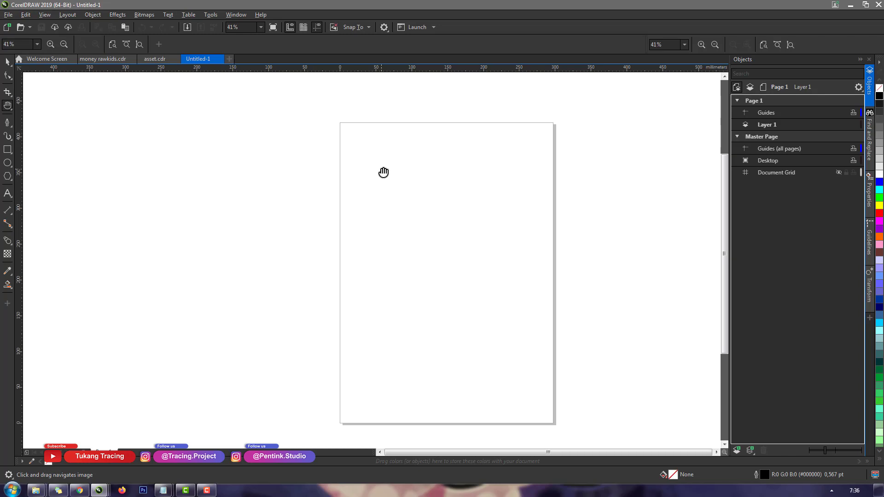
left_click_drag(448, 201, 451, 193)
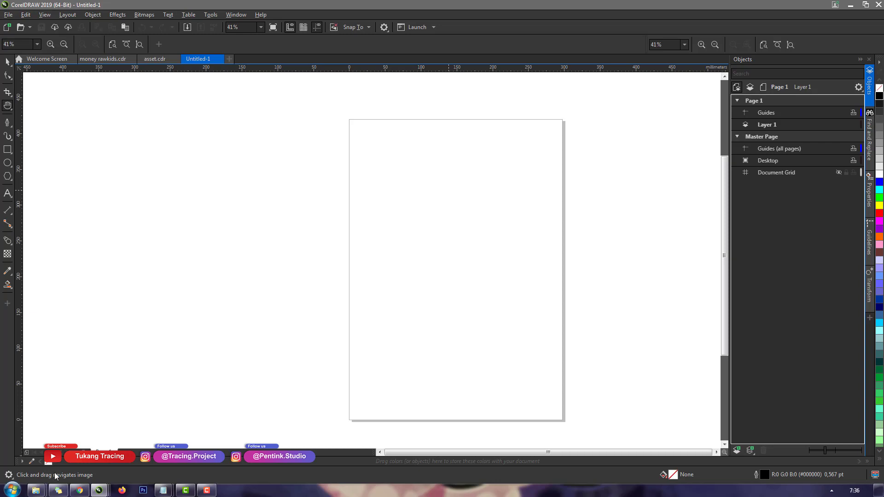
View the Rawkids artist page on Spotify in the browser, and return to CorelDRAW
left_click(79, 490)
left_click(69, 13)
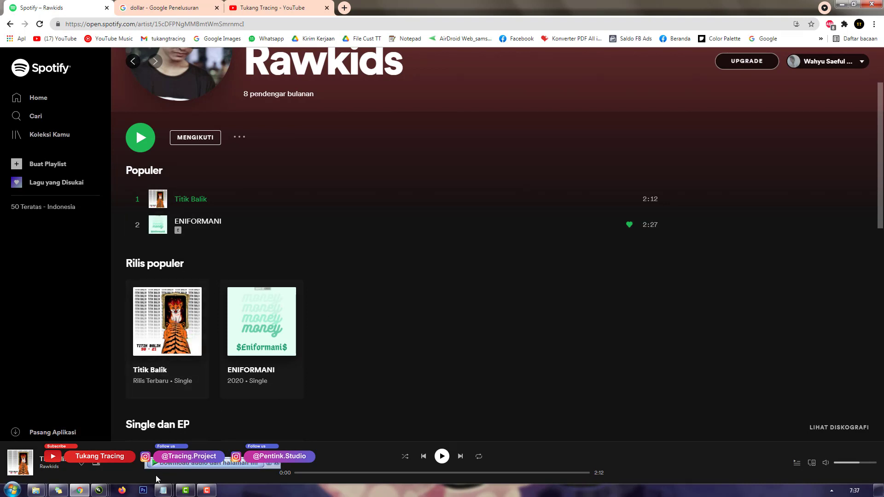
left_click(80, 489)
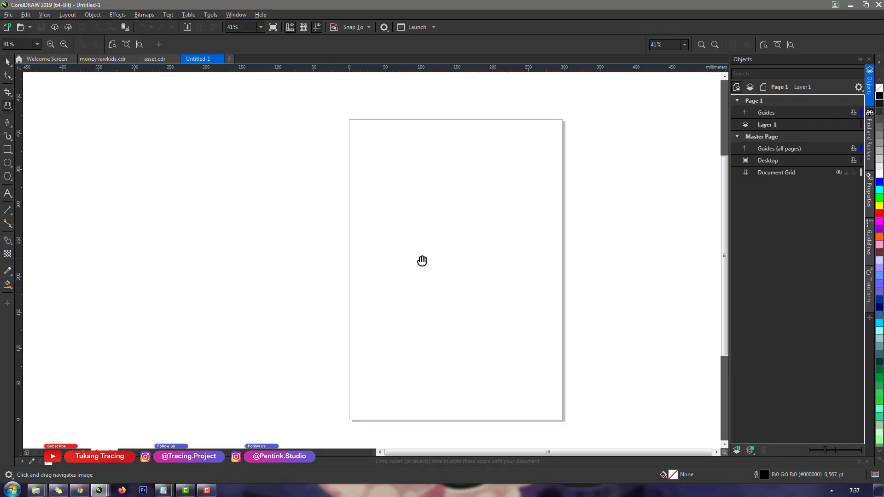
Create a rectangle covering the whole A3 page, fill it with black and remove its outline
left_click_drag(419, 267, 243, 237)
left_click_drag(285, 215, 322, 229)
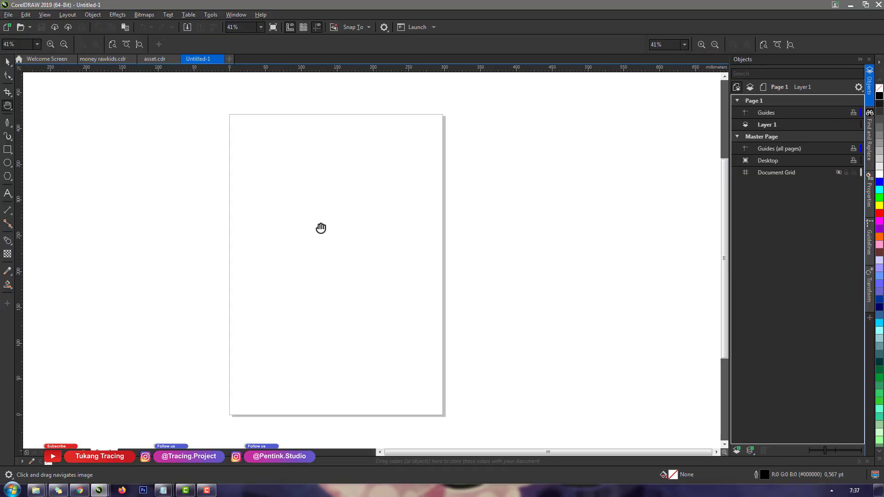
left_click_drag(270, 217, 284, 225)
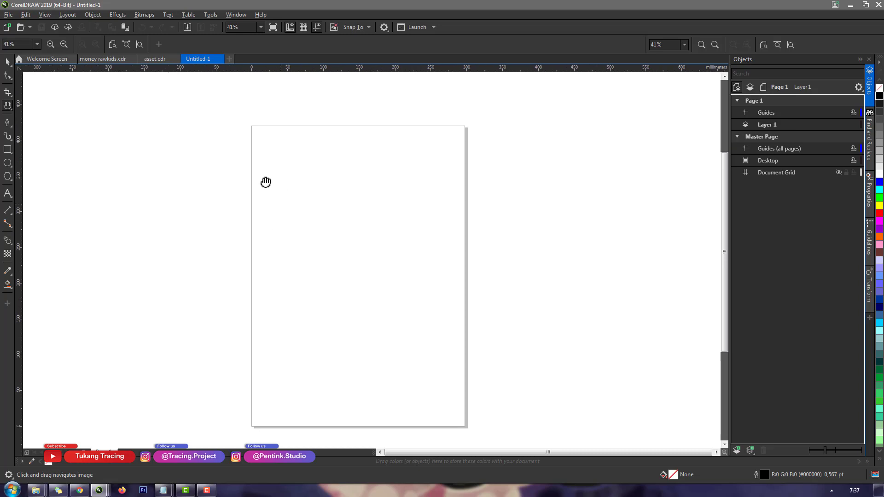
key("space")
double_click(8, 150)
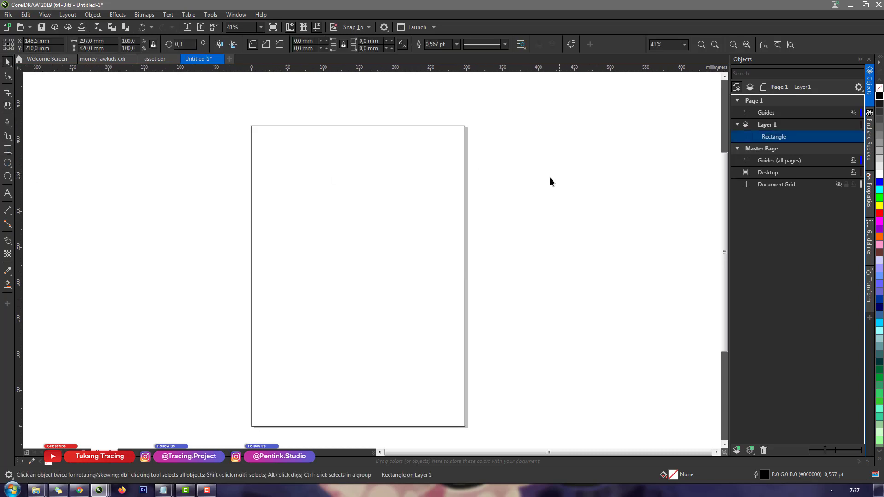
left_click(880, 94)
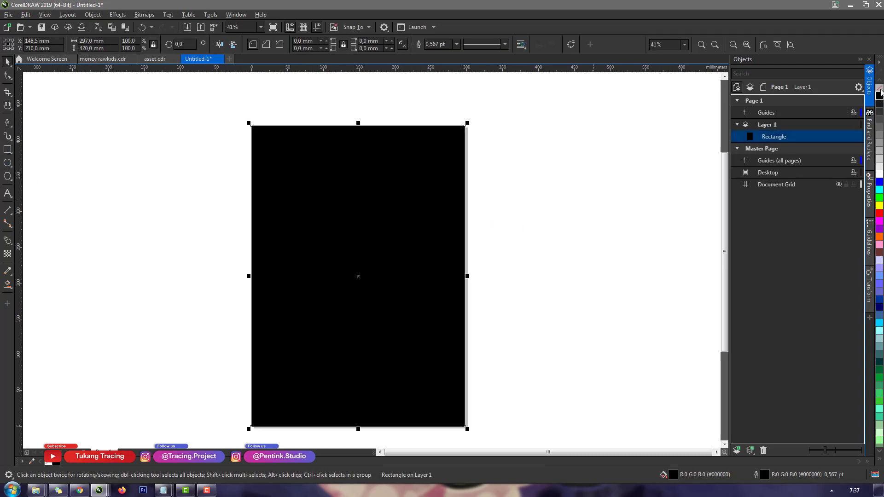
right_click(880, 90)
left_click(556, 212)
Examine the black rectangle's entry under Layer 1 in the object list and the list of available dockers
key("h")
left_click_drag(474, 249, 466, 208)
key("space")
left_click(738, 125)
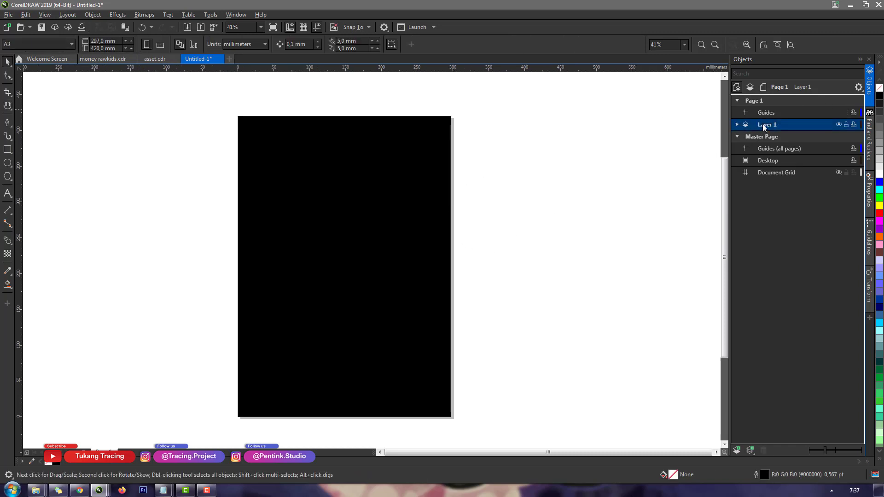
left_click(737, 125)
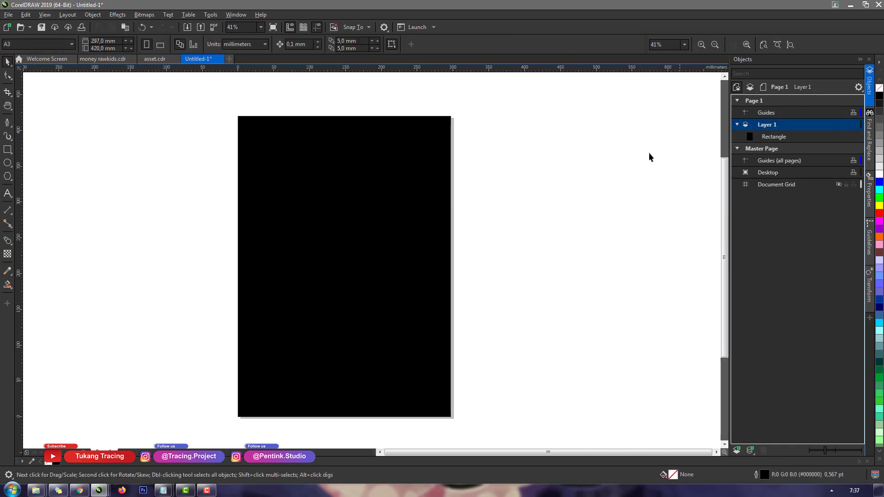
left_click(737, 125)
left_click(737, 124)
left_click(407, 231)
left_click(475, 214)
left_click(412, 207)
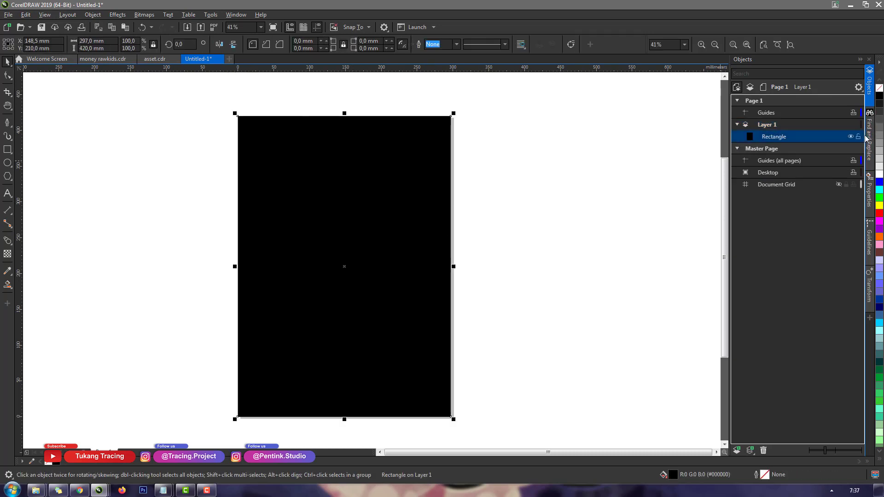
left_click(237, 15)
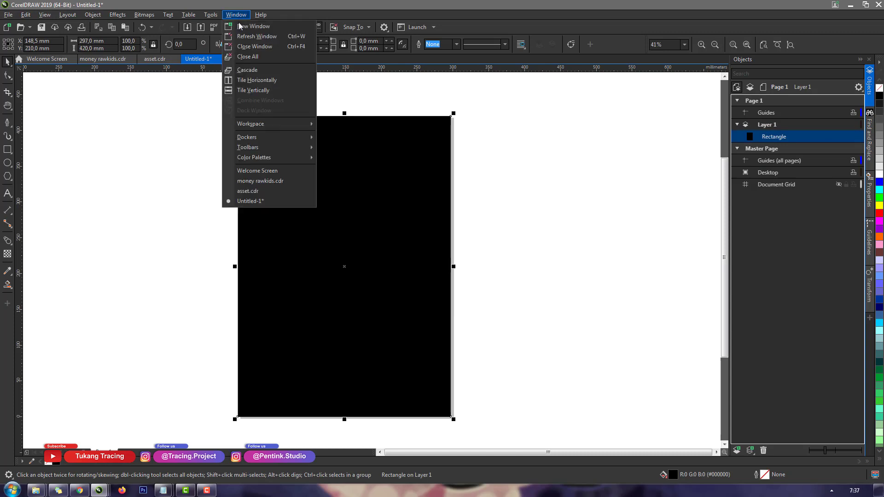
mouse_move(257, 139)
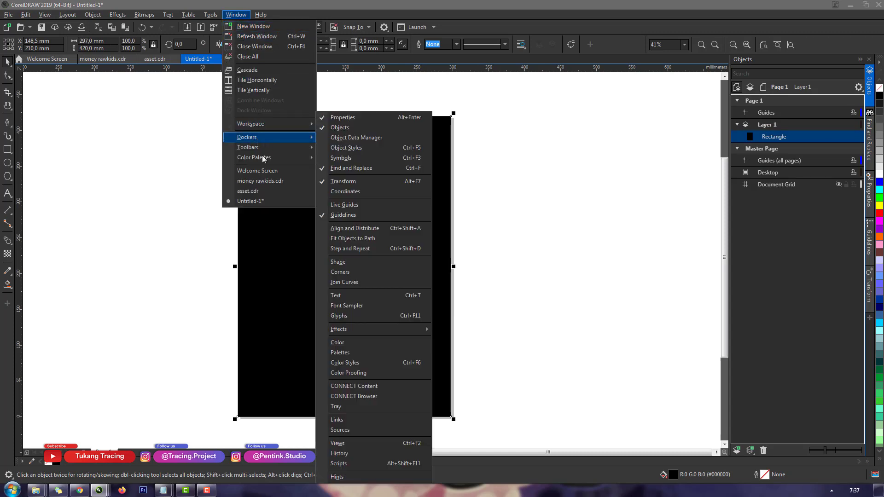
left_click(798, 144)
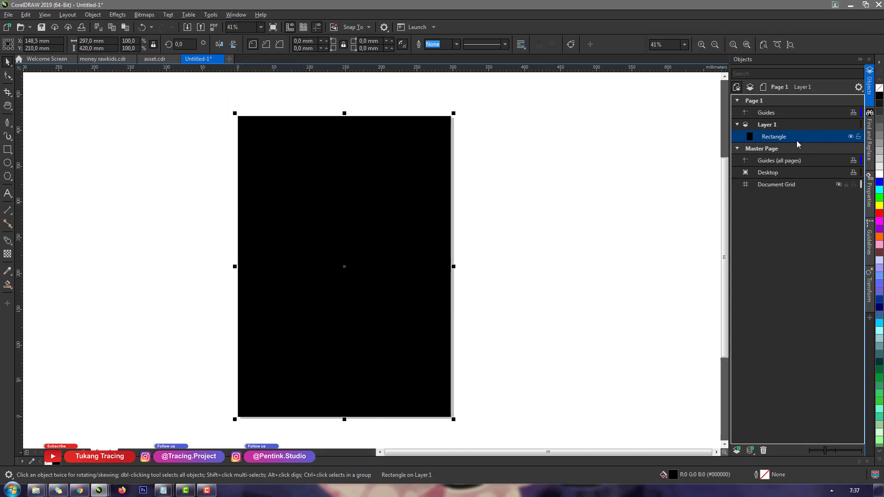
left_click(582, 185)
left_click(381, 222)
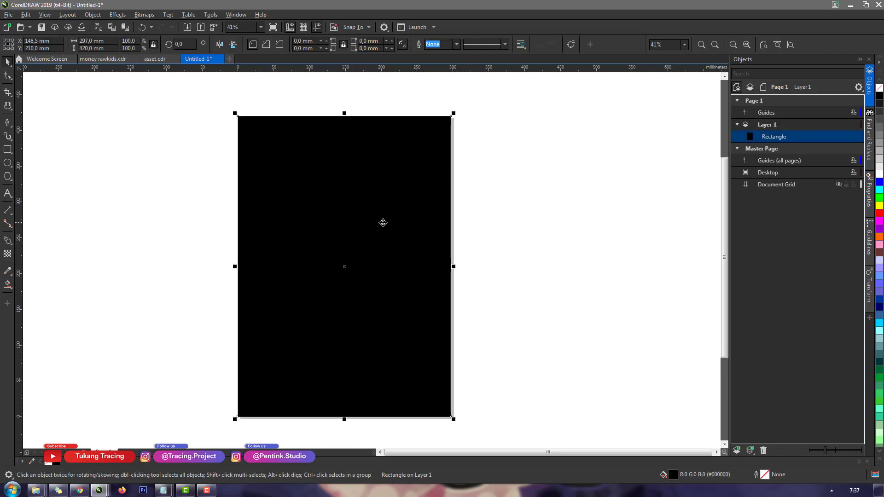
left_click(478, 195)
Save the drawing as a CDR file named eniformani in the folder "6 tutorial streetwear design photoshop"
left_click(41, 27)
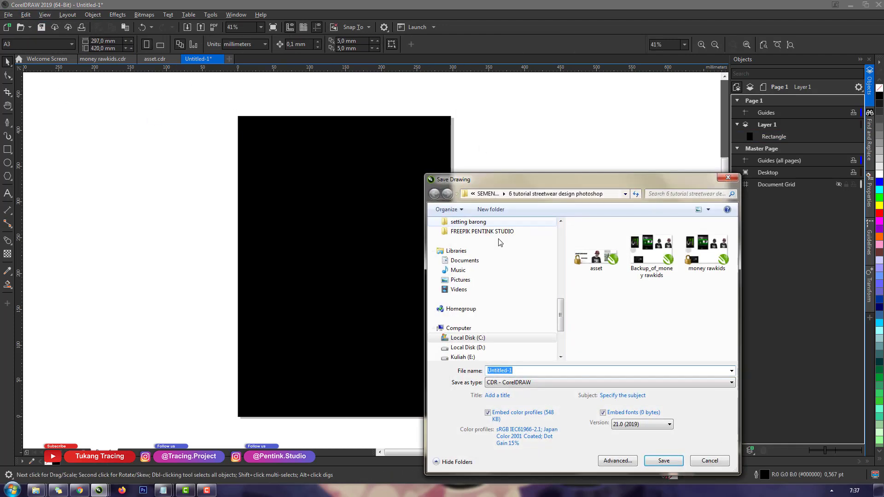
type("eniformani")
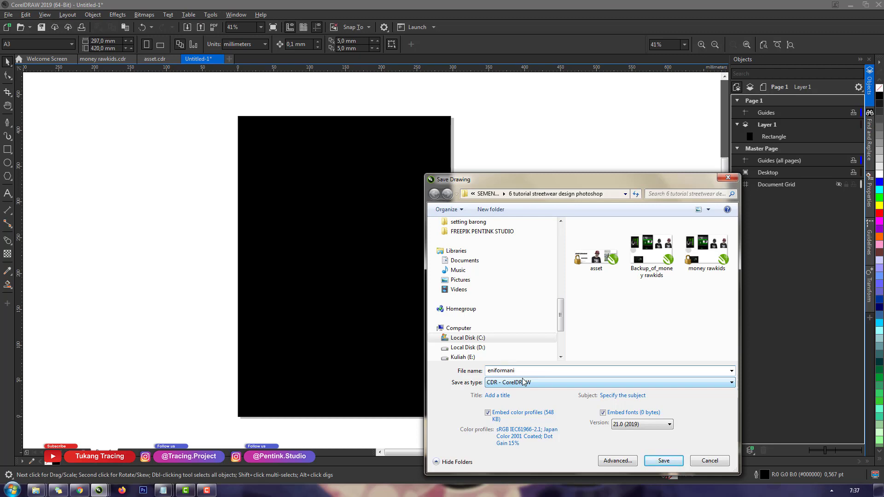
key("Return")
Copy the cut-out photo of the man in the red bucket hat from asset.cdr into eniformani.cdr, placing it just right of the page
key("h")
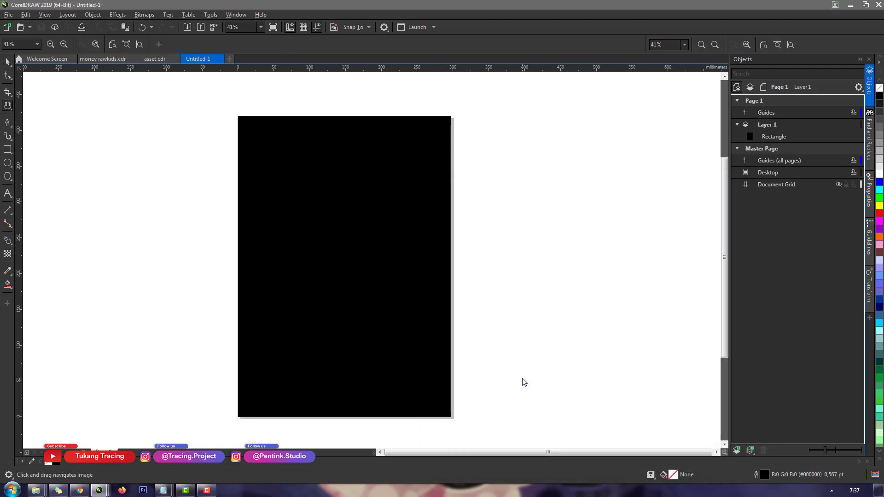
mouse_move(445, 199)
left_mouse_down()
mouse_move(367, 192)
mouse_move(454, 204)
mouse_move(365, 178)
mouse_move(370, 171)
left_mouse_up()
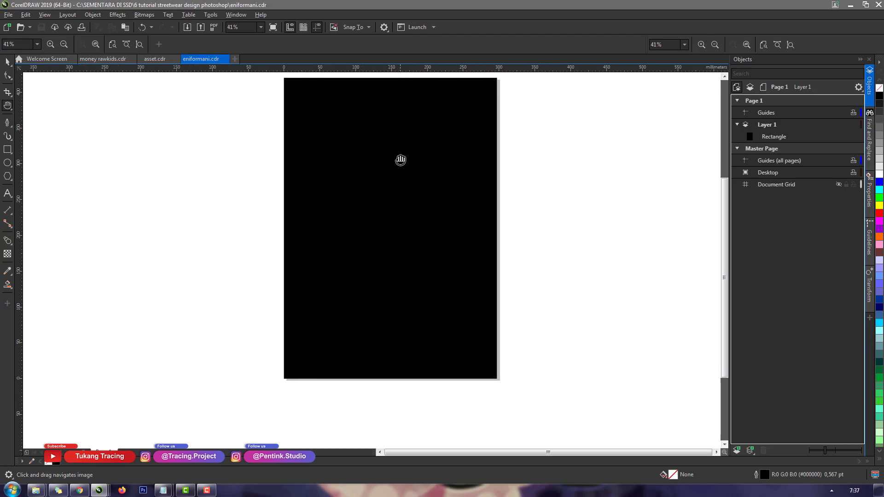
left_click_drag(407, 211, 393, 228)
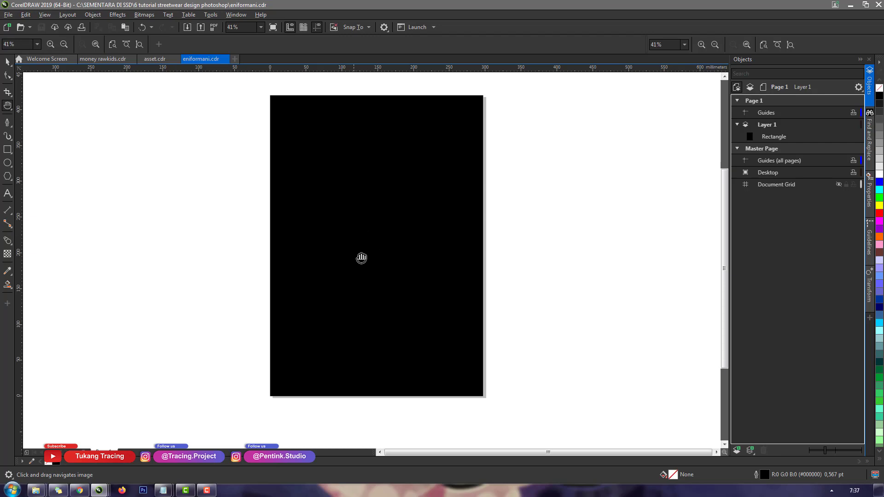
left_click_drag(361, 256, 383, 248)
key("space")
left_click(155, 59)
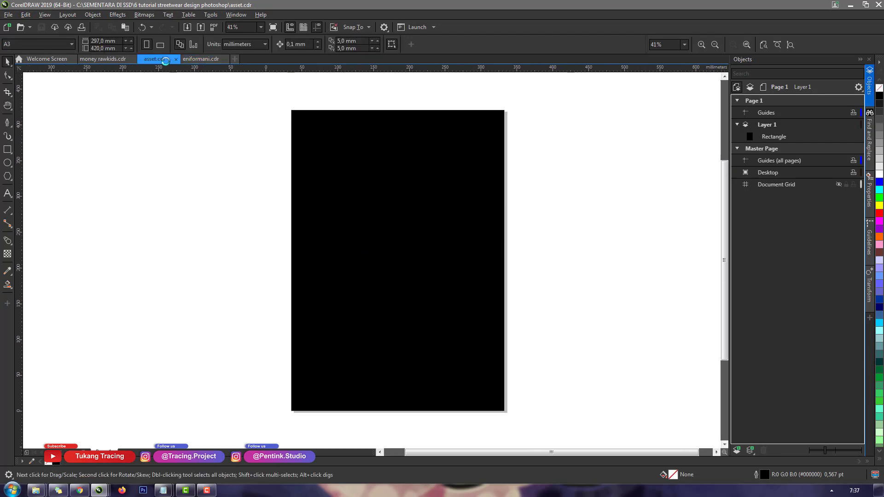
left_click(320, 210)
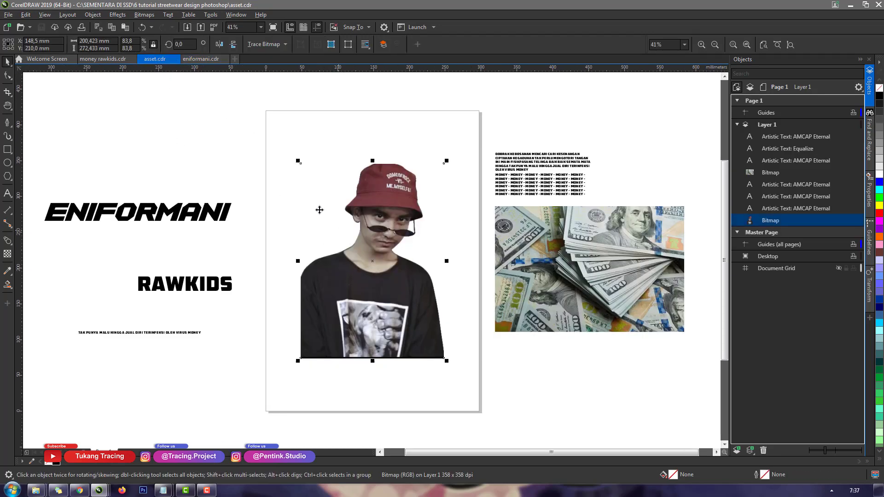
left_click(193, 59)
key("ctrl+v")
left_click_drag(344, 244, 244, 234)
left_click_drag(289, 268, 469, 308)
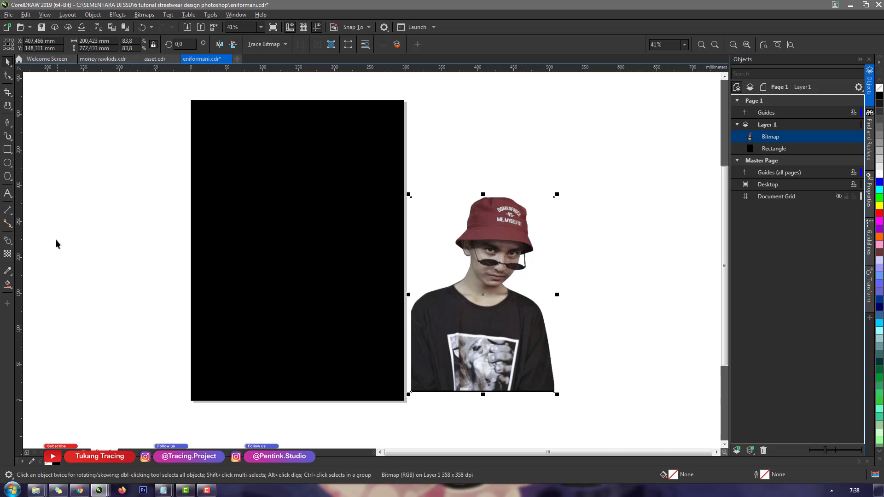
Try placing the cut-out photo over the black rectangle, and undo that move
key("h")
left_click_drag(164, 230, 138, 215)
key("space")
left_click_drag(445, 290, 244, 272)
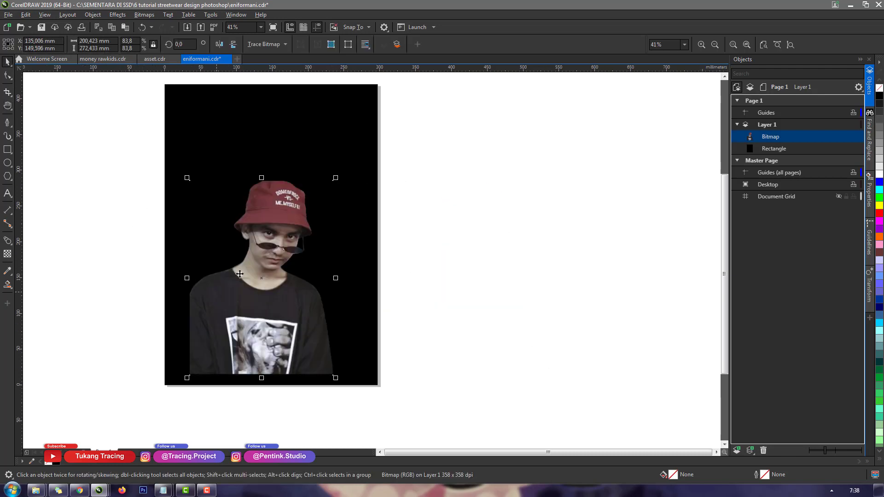
key("ctrl+z")
Shift the cut-out photo horizontally about 16 mm farther away from the page's right edge
key("h")
left_click_drag(319, 239, 292, 232)
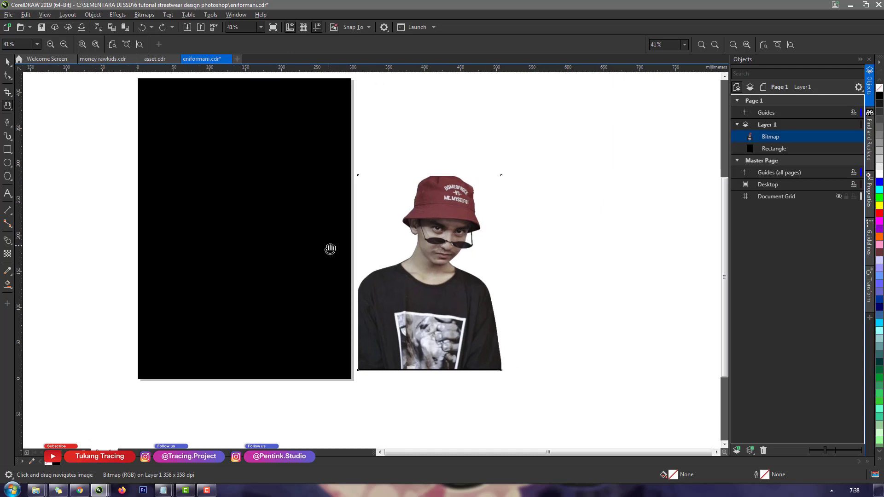
key("space")
left_click_drag(408, 305, 419, 319)
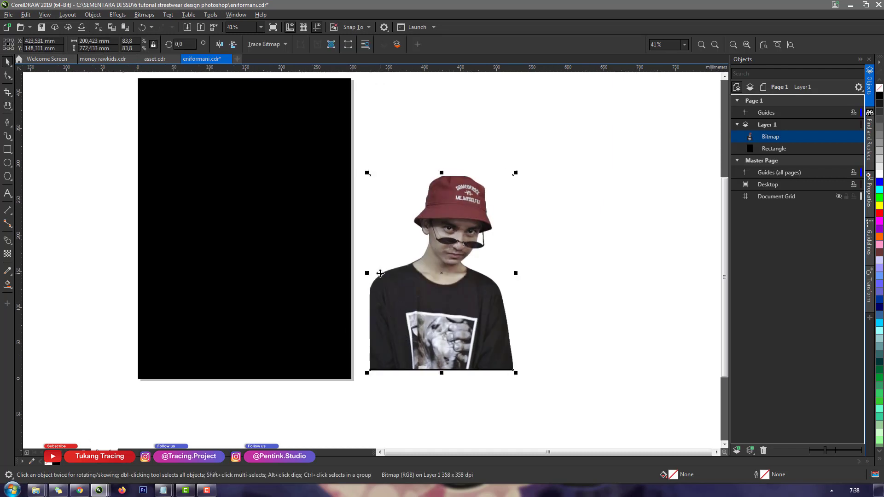
Try placing the cut-out photo over the lower part of the black rectangle, overlapping its right edge, and undo the move
left_click_drag(426, 235, 269, 232)
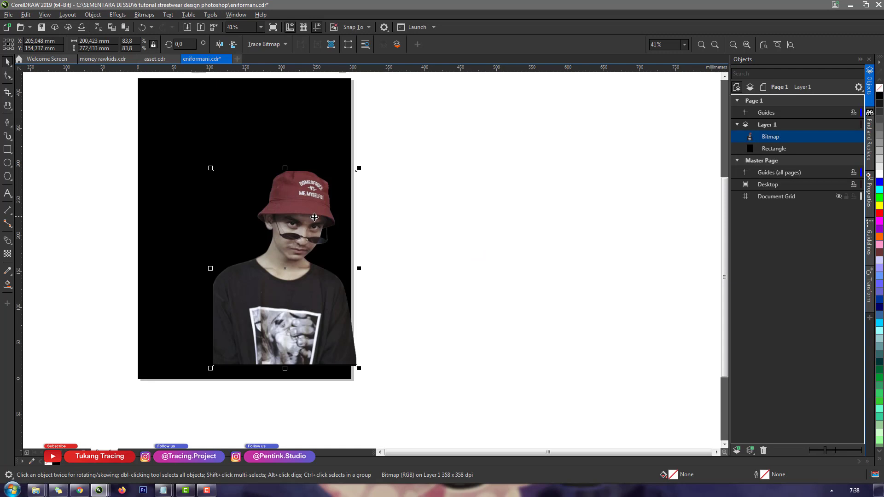
key("ctrl+z")
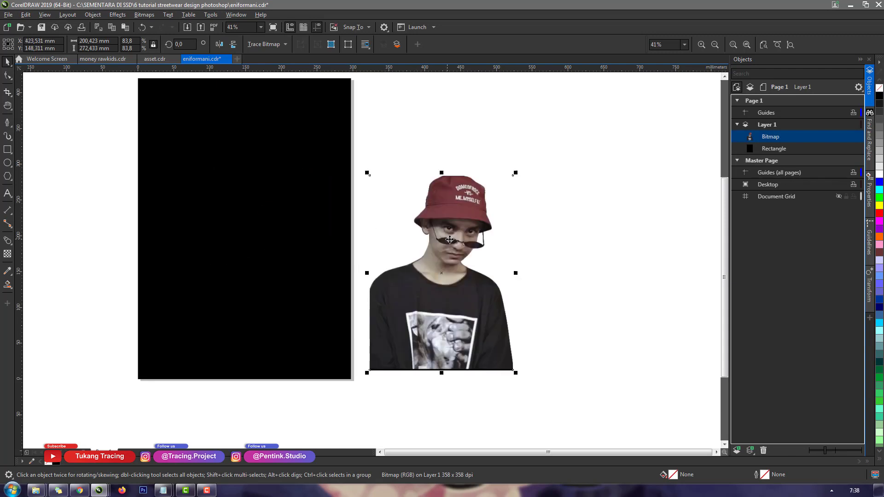
Duplicate the cut-out photo and place the copy level with the original, about 254 mm to its right
left_click(402, 136)
left_click_drag(425, 159, 371, 137)
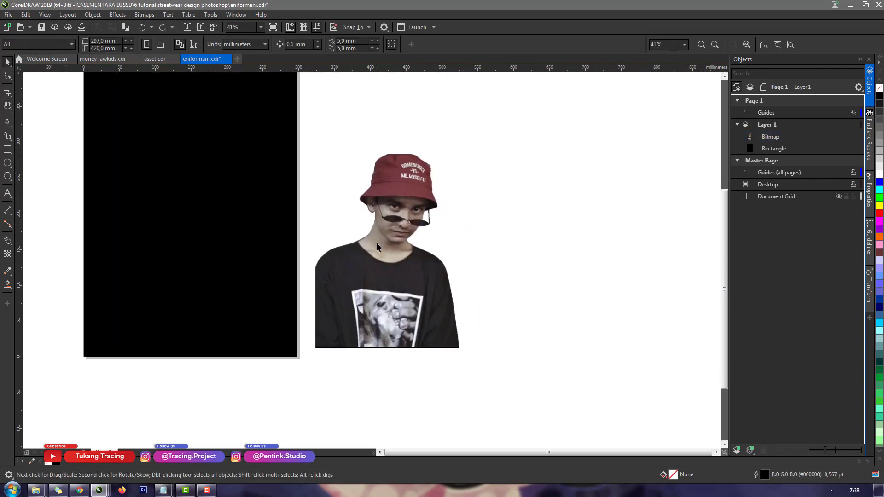
left_click(385, 244)
key("ctrl+v")
left_click_drag(386, 245, 568, 256)
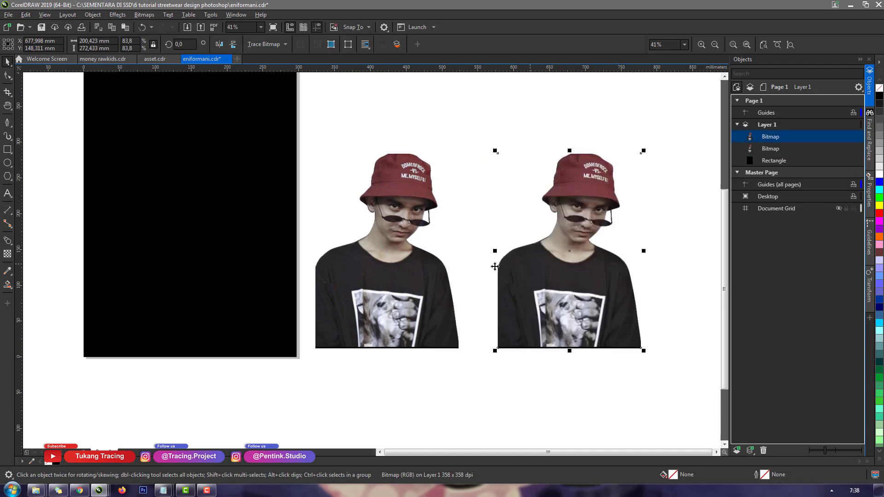
Switch to Notepad to read the numbered notes on halftone, brightness, line size and transform settings, and return to CorelDRAW
left_click(415, 268)
mouse_move(393, 262)
left_mouse_down()
mouse_move(409, 278)
mouse_move(395, 269)
left_mouse_up()
left_click(170, 491)
left_click(214, 436)
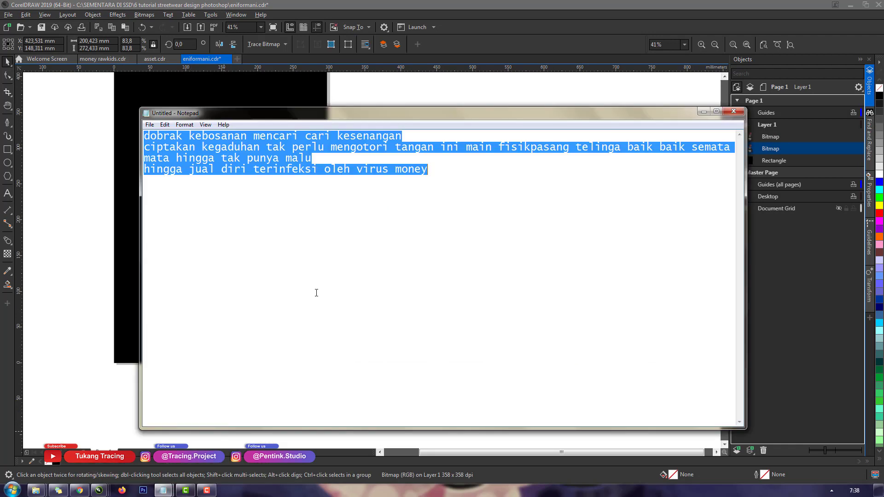
left_click(163, 490)
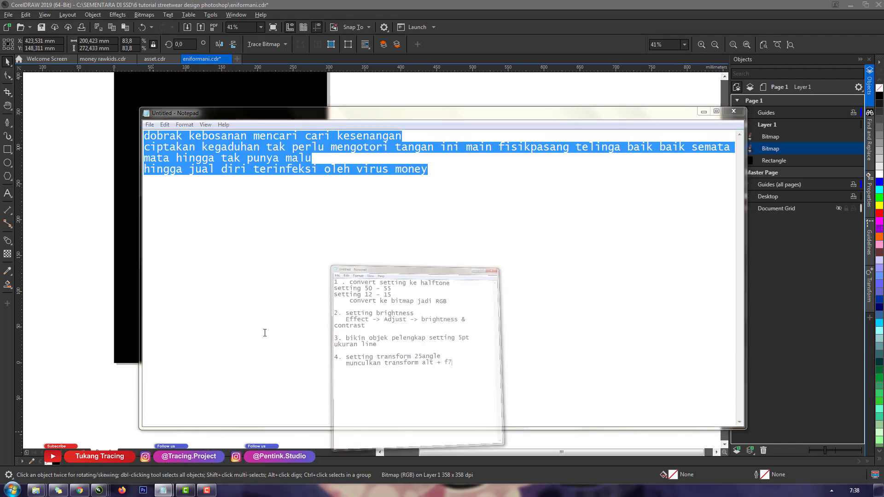
left_click(113, 437)
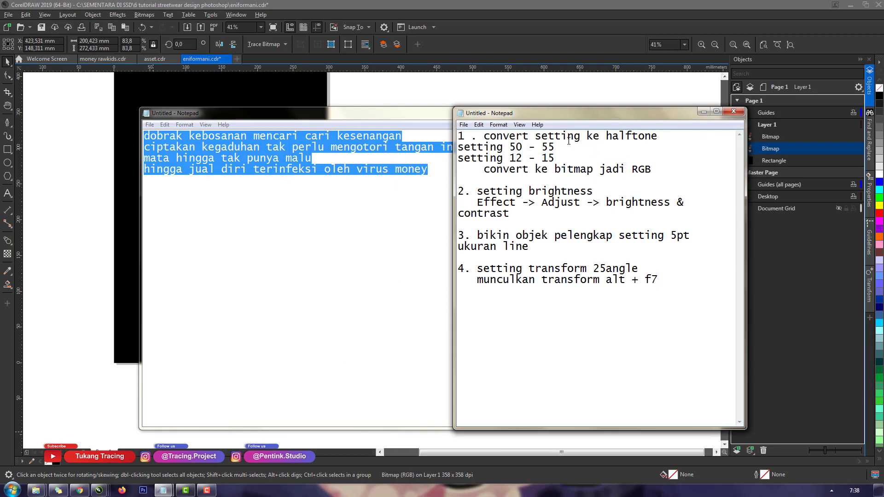
left_click(396, 100)
Start converting the photo's copy to Black and White (1-bit) mode with Halftone as the conversion method
left_click(602, 253)
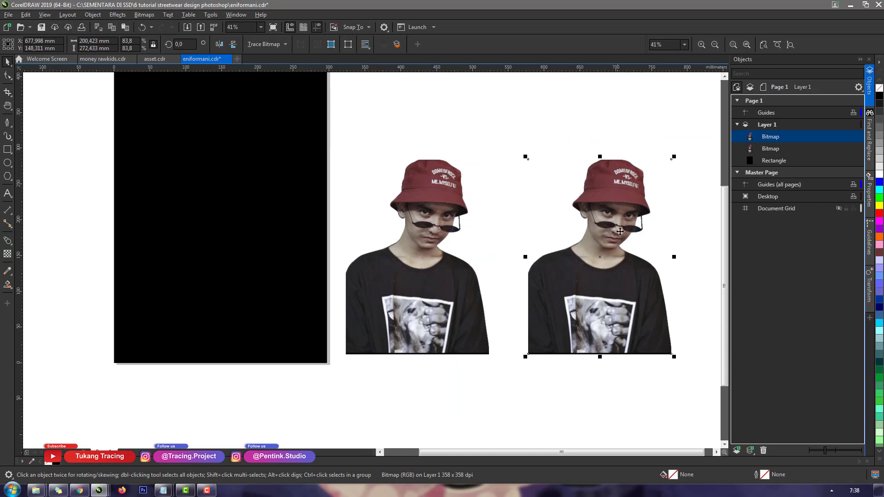
left_click(145, 15)
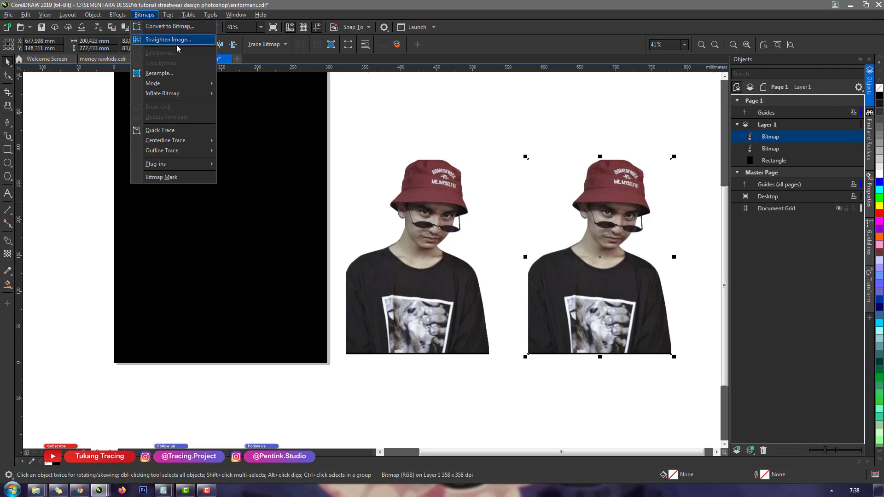
mouse_move(181, 86)
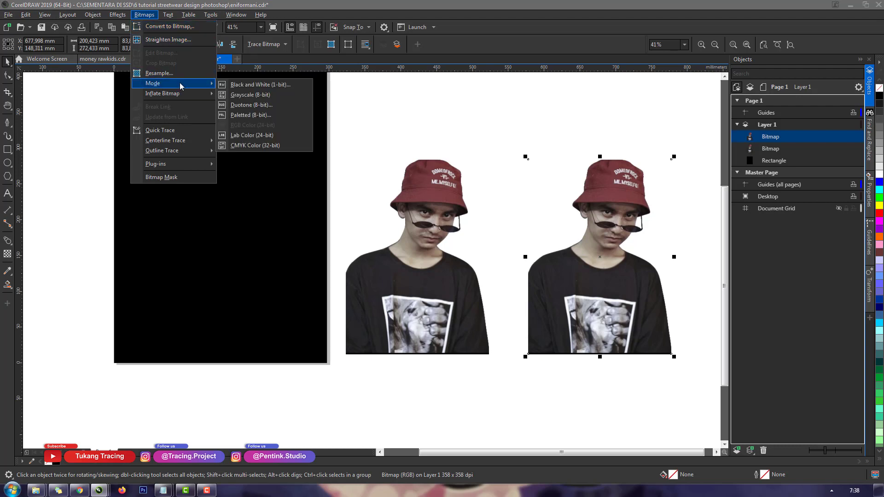
left_click(261, 86)
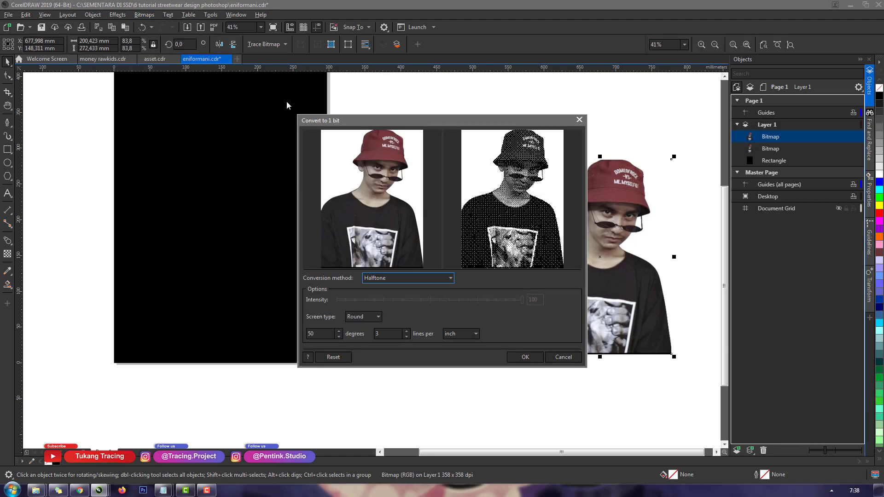
left_click(402, 275)
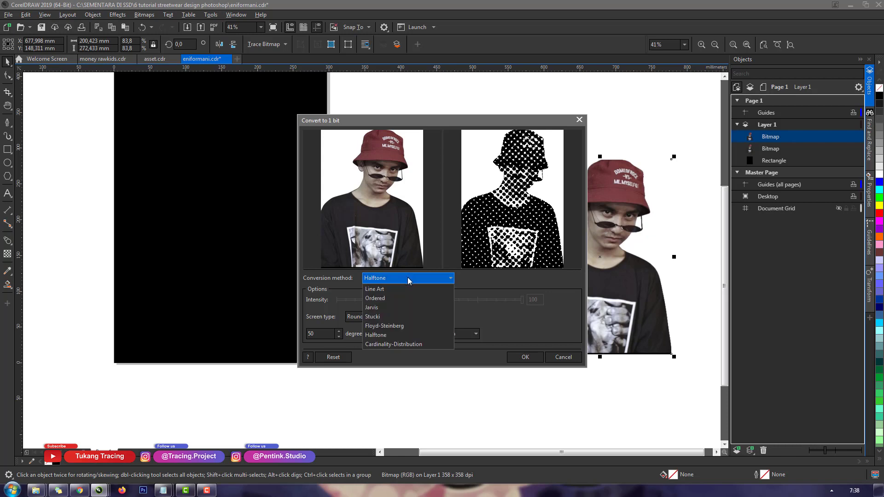
left_click(410, 335)
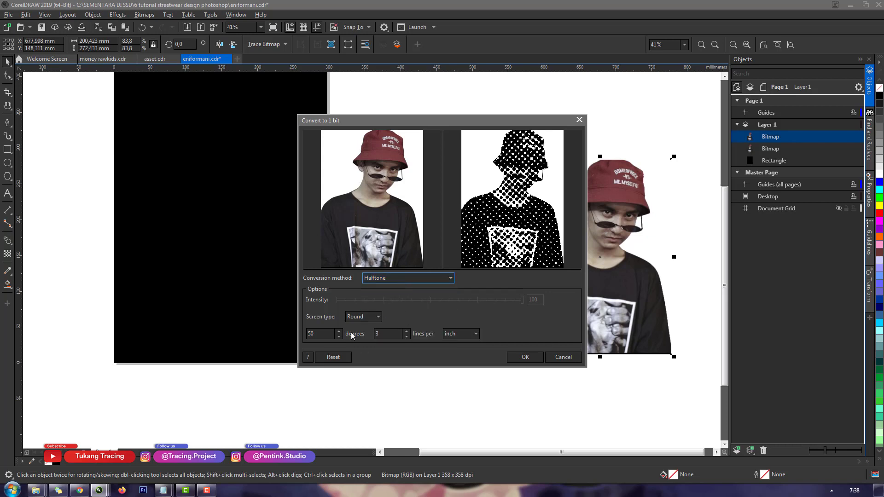
Check the noted halftone settings and apply the 1-bit conversion with a Round screen at 50 degrees and 13 lines per inch
left_click(168, 491)
mouse_move(212, 462)
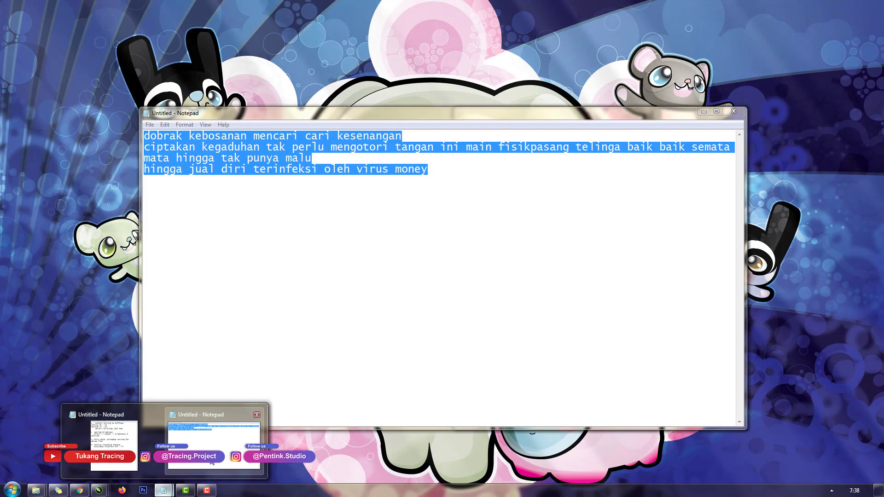
mouse_move(135, 457)
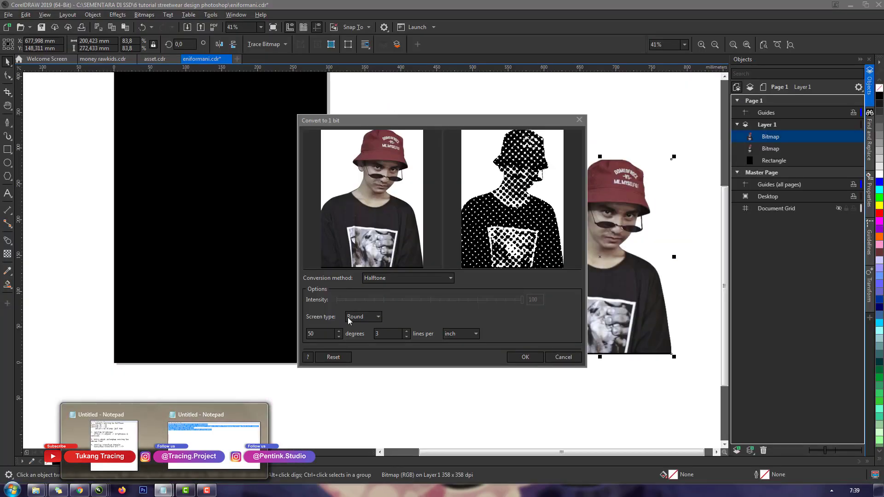
left_click(323, 333)
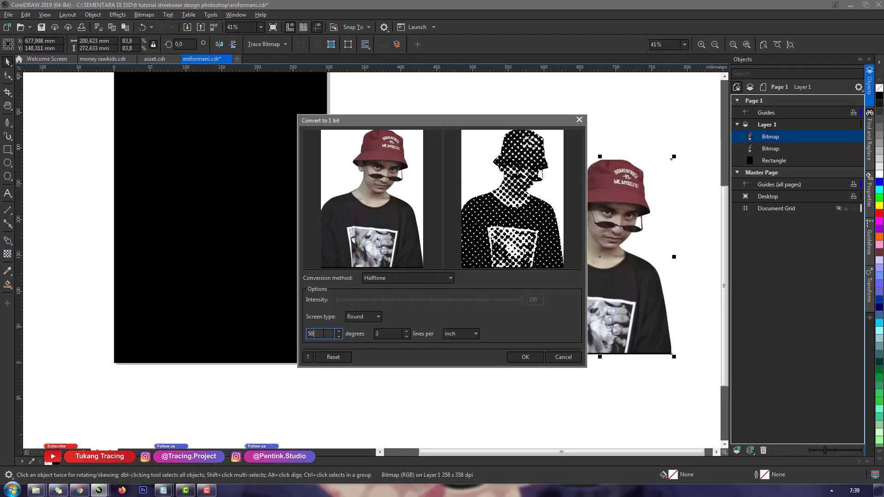
left_click(390, 333)
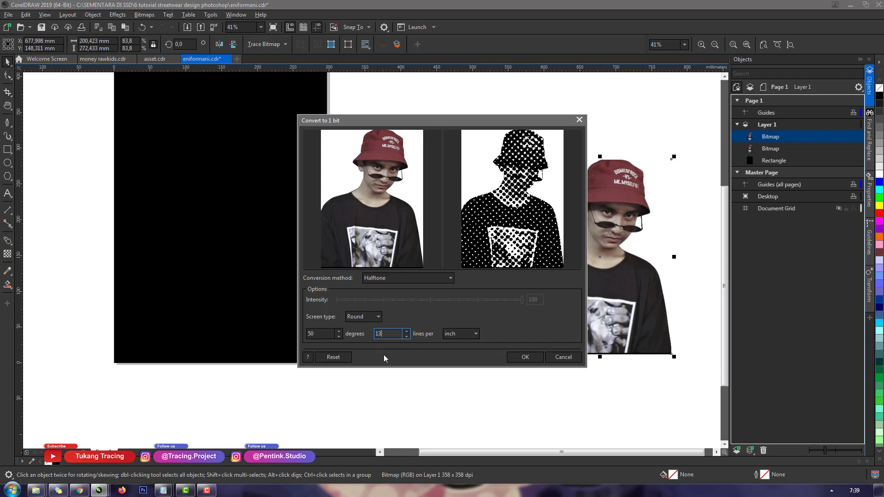
left_click(318, 335)
left_click(369, 318)
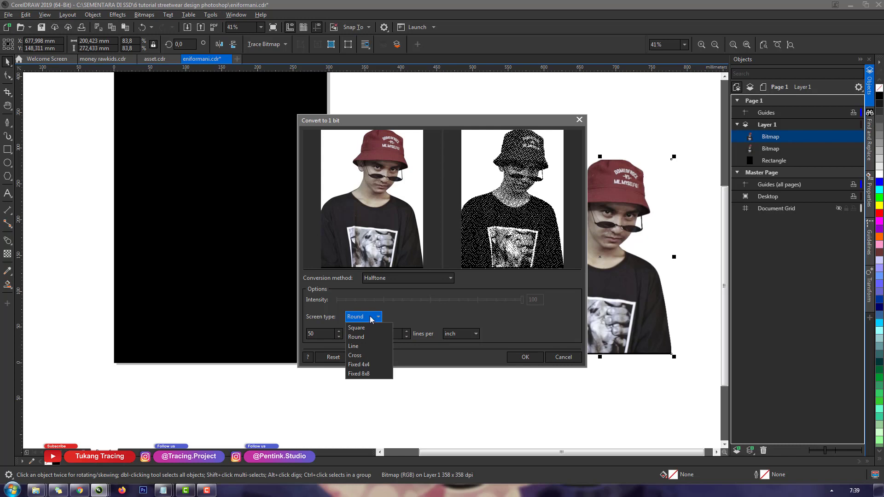
left_click(371, 319)
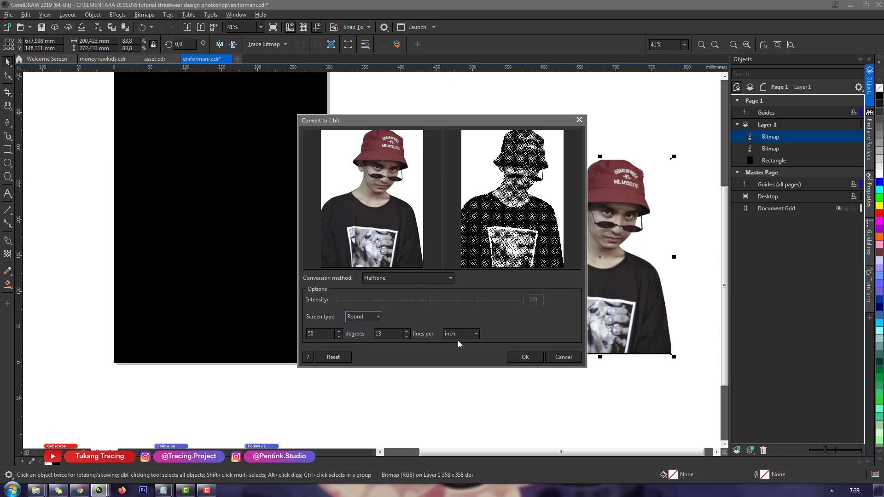
left_click(519, 359)
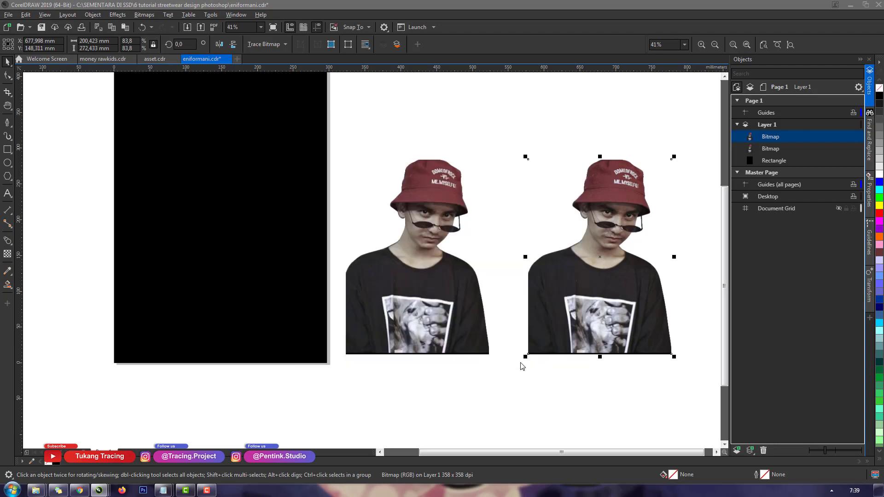
Inspect the halftone dots and convert the copy to a 300 dpi RGB Color (24-bit) bitmap with anti-aliasing and transparent background
scroll(643, 239, "up", 5)
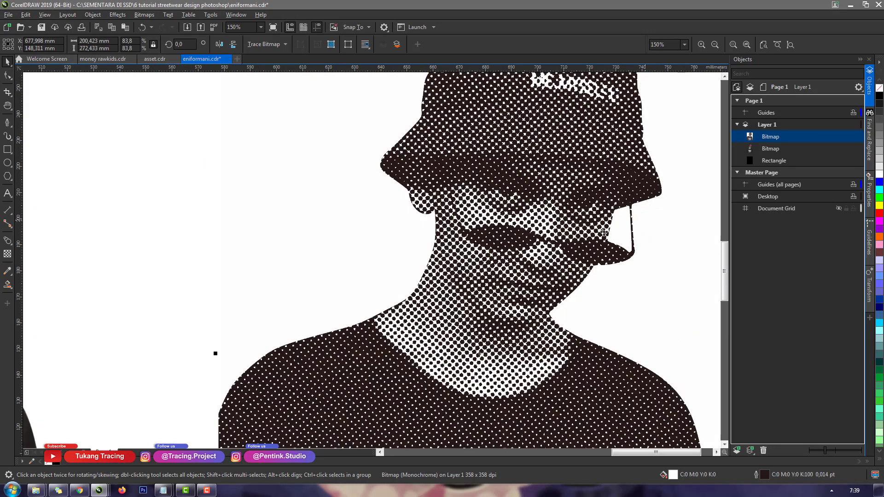
scroll(455, 237, "down", 3)
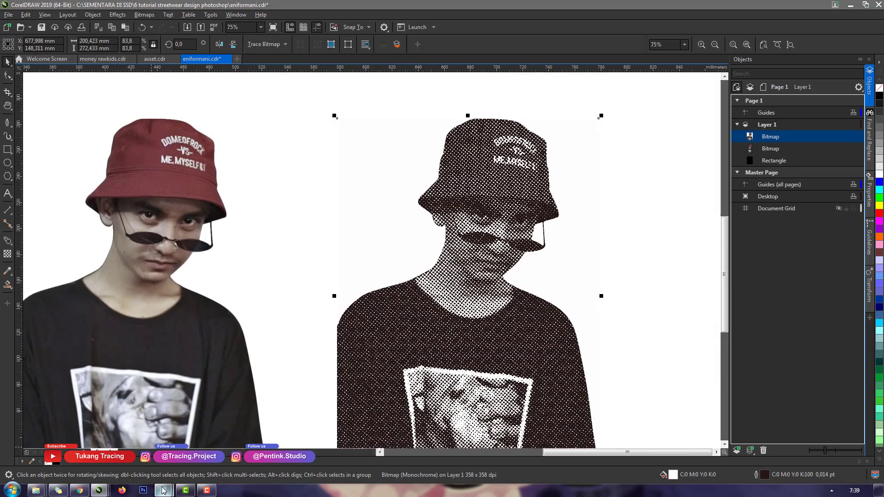
mouse_move(163, 490)
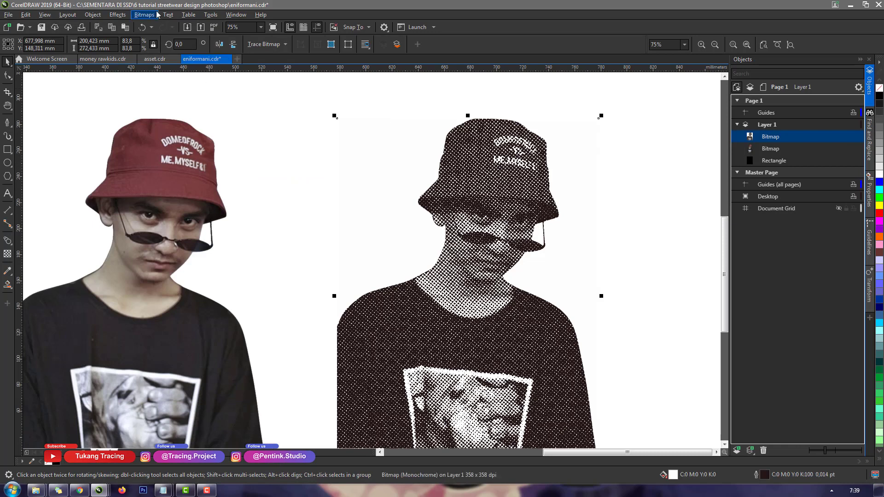
left_click(144, 14)
left_click(157, 28)
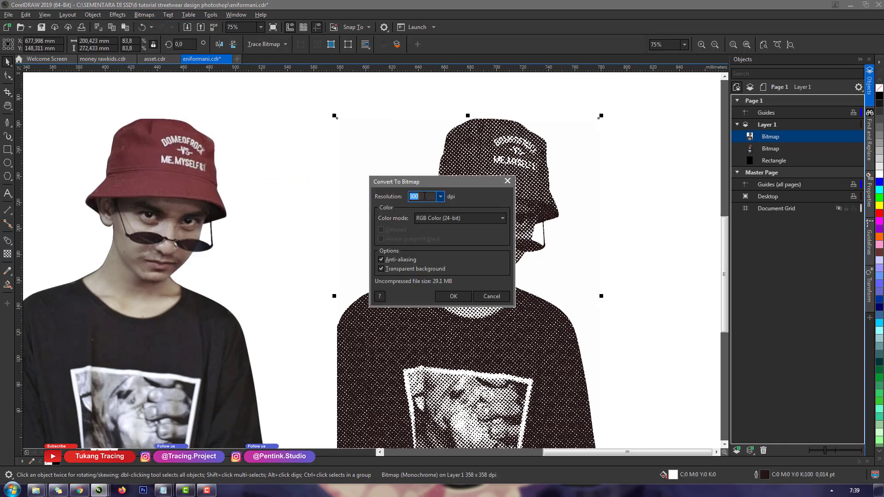
left_click(450, 297)
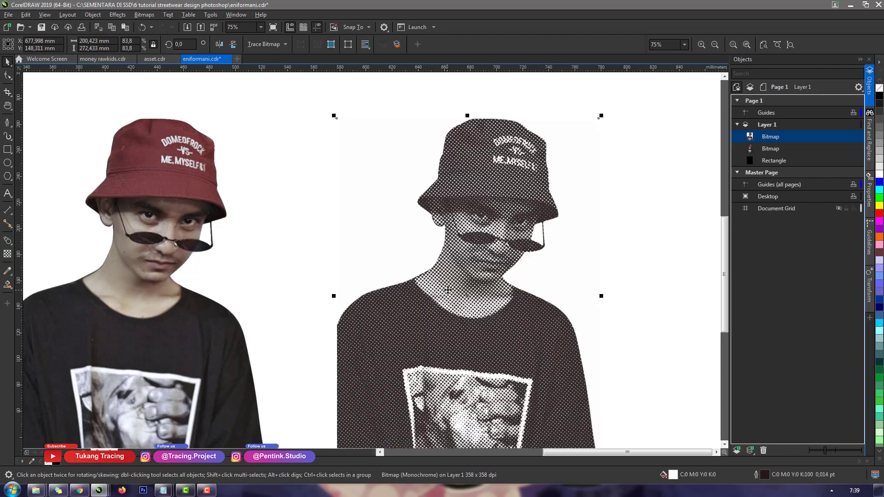
Try the halftone bitmap over the black rectangle, roughly centred across its width, and examine the dots closely
scroll(511, 156, "down", 2)
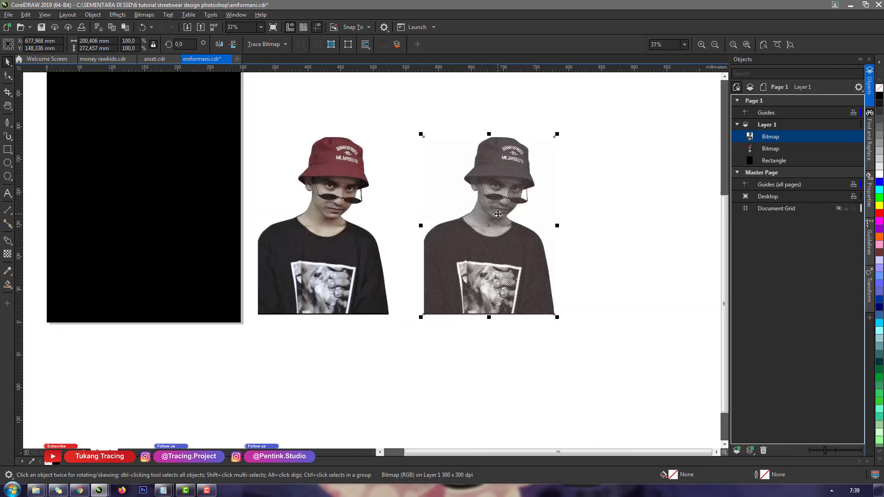
left_click_drag(498, 214, 153, 214)
scroll(149, 188, "up", 4)
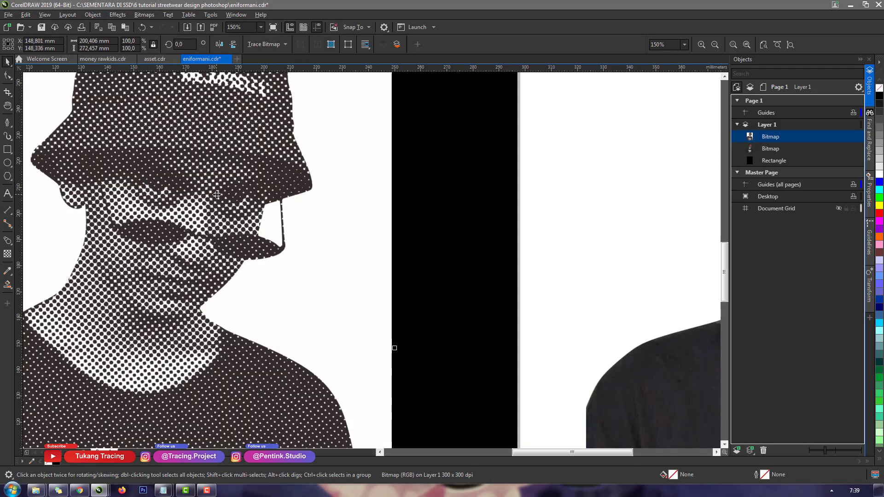
scroll(217, 195, "down", 3)
scroll(233, 251, "up", 3)
scroll(260, 259, "down", 1)
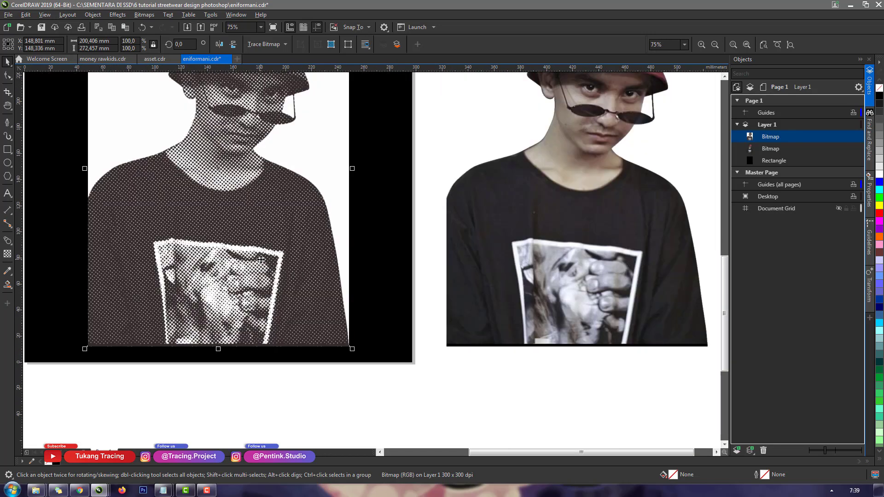
scroll(261, 259, "down", 2)
scroll(264, 165, "up", 4)
scroll(260, 152, "down", 6)
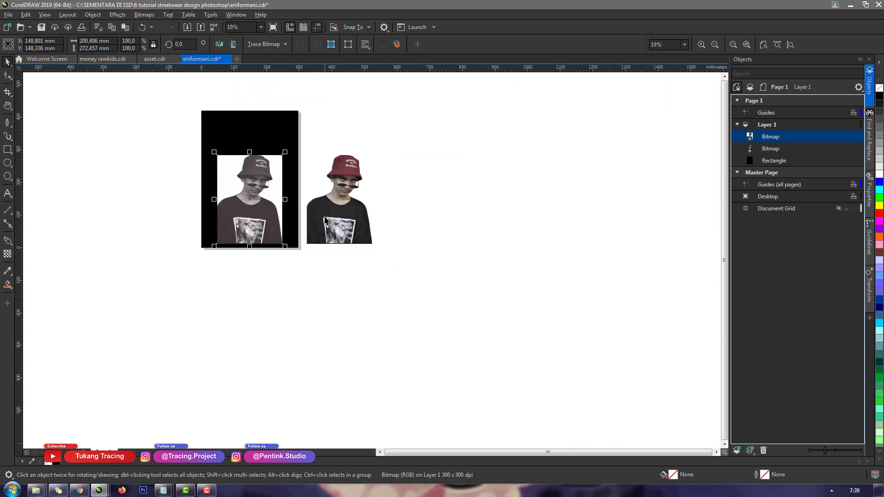
Move the colour photo farther right of the page and place the halftone bitmap between it and the black rectangle
left_click_drag(325, 219, 452, 219)
left_click_drag(269, 219, 372, 215)
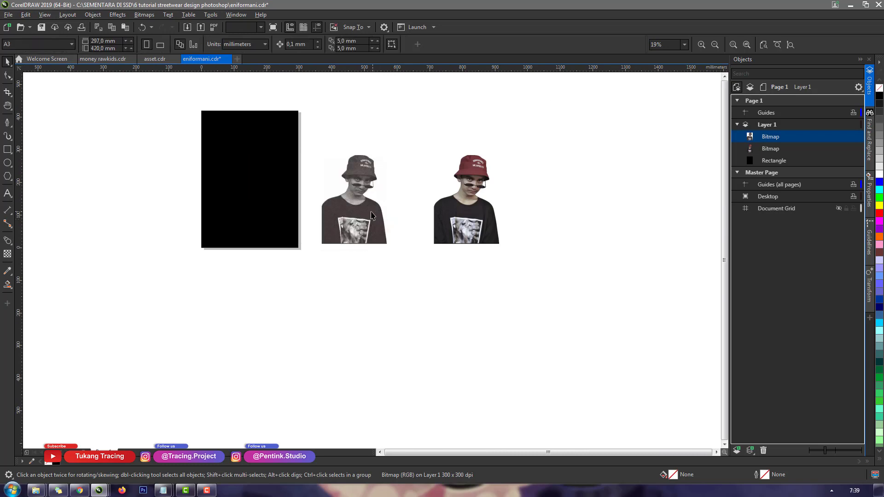
scroll(306, 190, "up", 2)
left_click(415, 241)
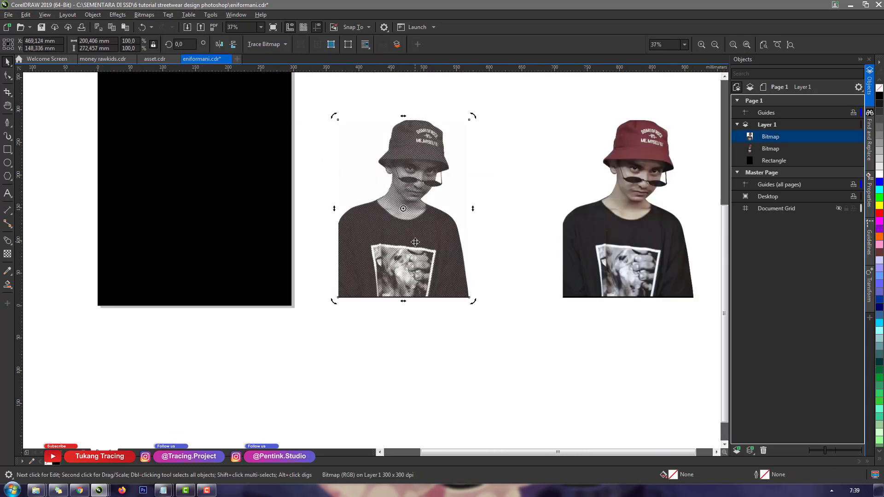
left_click(343, 313)
Adjust the halftone portrait with Brightness/Contrast/Intensity at brightness -100, contrast 100 and intensity 100, keeping the preview on
left_click(388, 233)
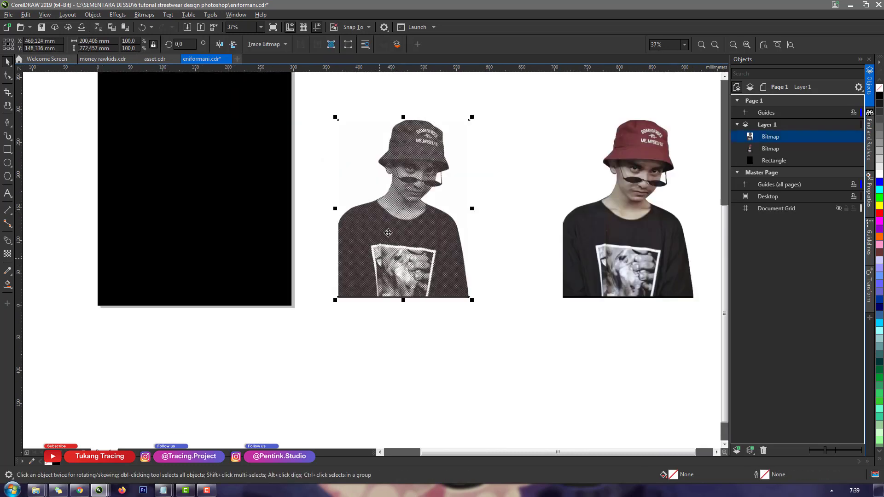
left_click(123, 15)
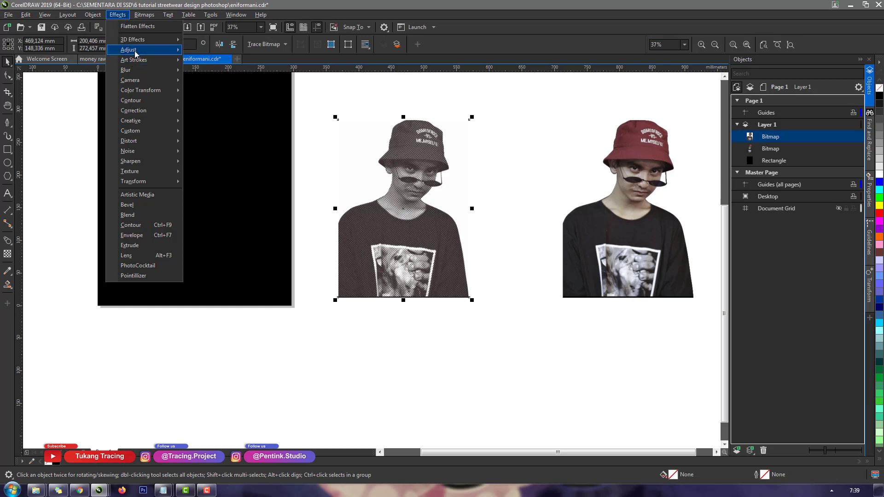
mouse_move(137, 54)
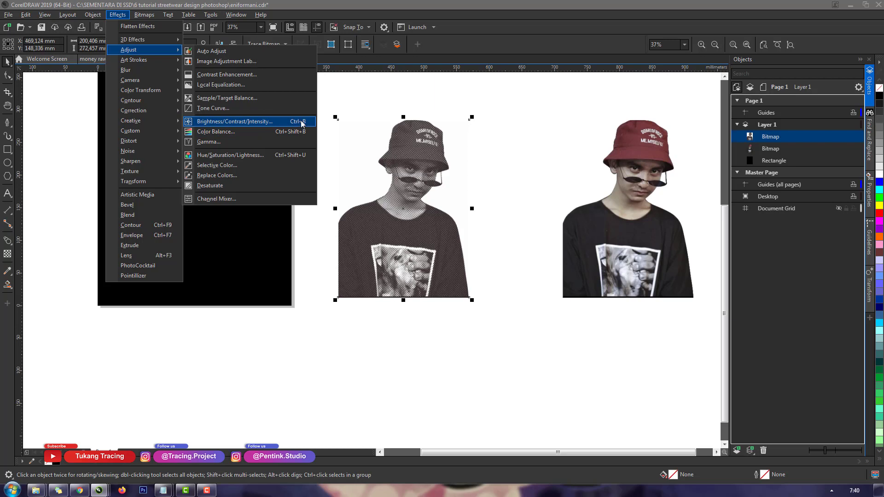
left_click(249, 122)
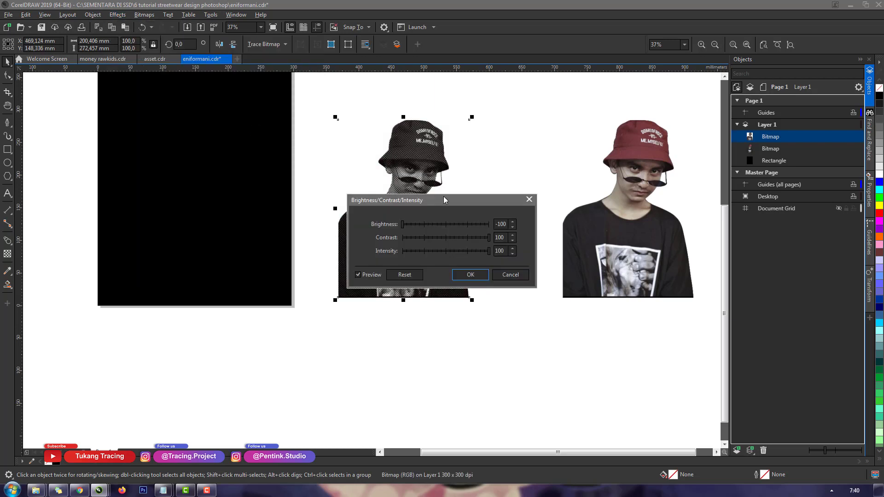
left_click_drag(463, 202, 551, 157)
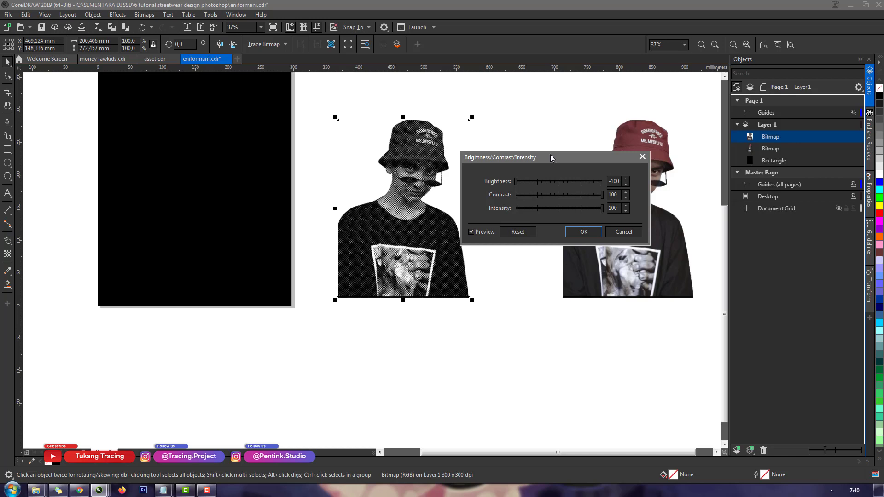
left_click(516, 185)
left_click_drag(576, 156, 580, 135)
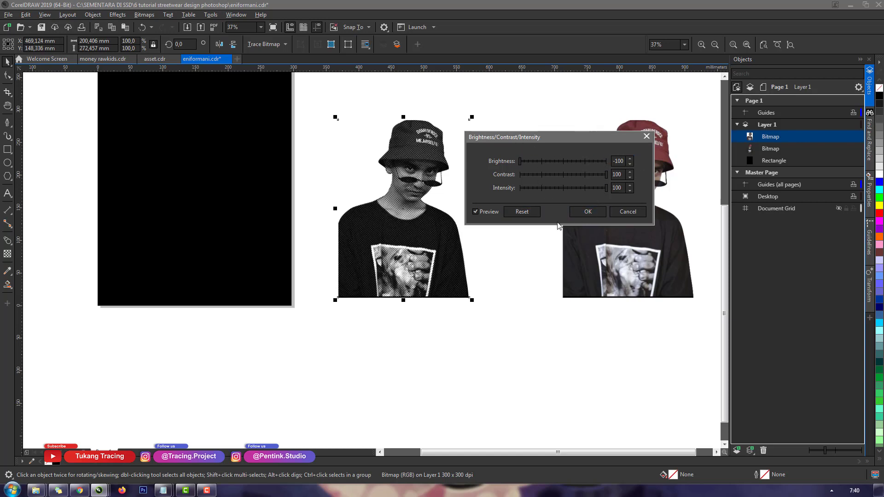
left_click_drag(573, 134, 570, 132)
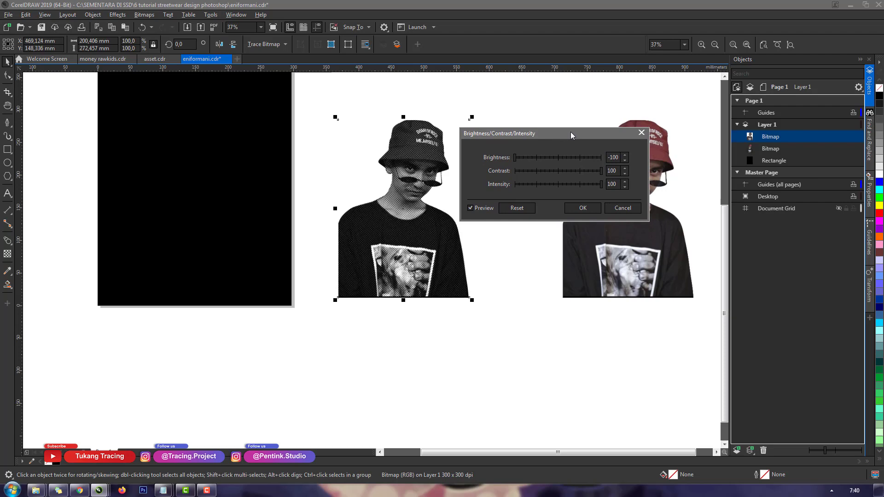
left_click(585, 208)
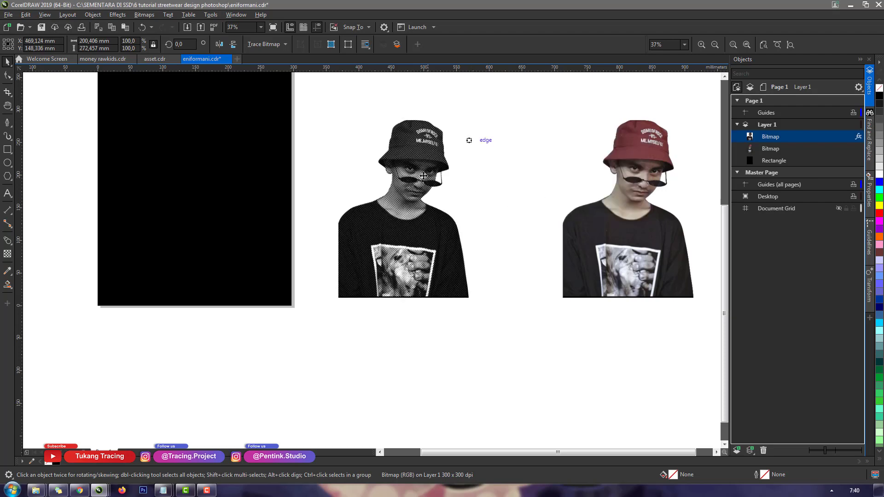
Try moving the adjusted halftone portrait towards the black rectangle, and undo the move
scroll(420, 192, "up", 5)
scroll(422, 192, "down", 2)
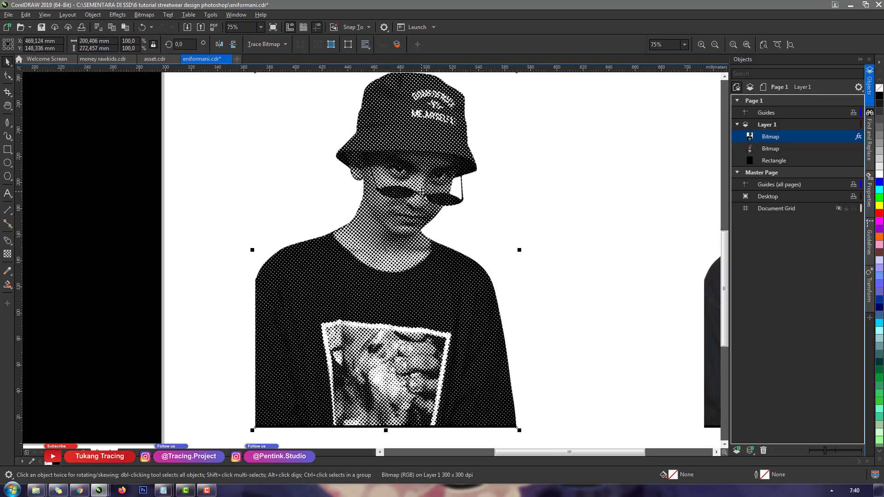
left_click_drag(359, 255, 208, 254)
key("ctrl+z")
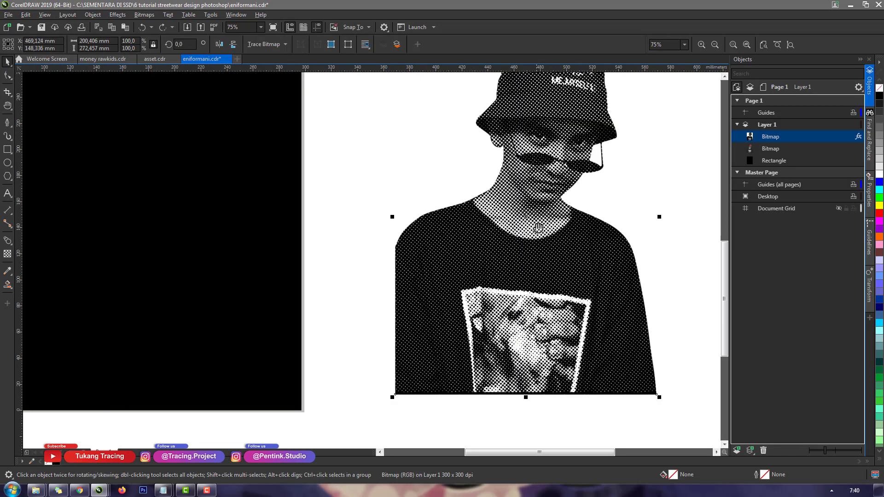
Examine the adjusted halftone portrait's dots up close and compare it with the colour photo and the black rectangle
key("h")
left_click_drag(543, 193, 485, 237)
left_click_drag(420, 207, 428, 165)
scroll(432, 172, "down", 4)
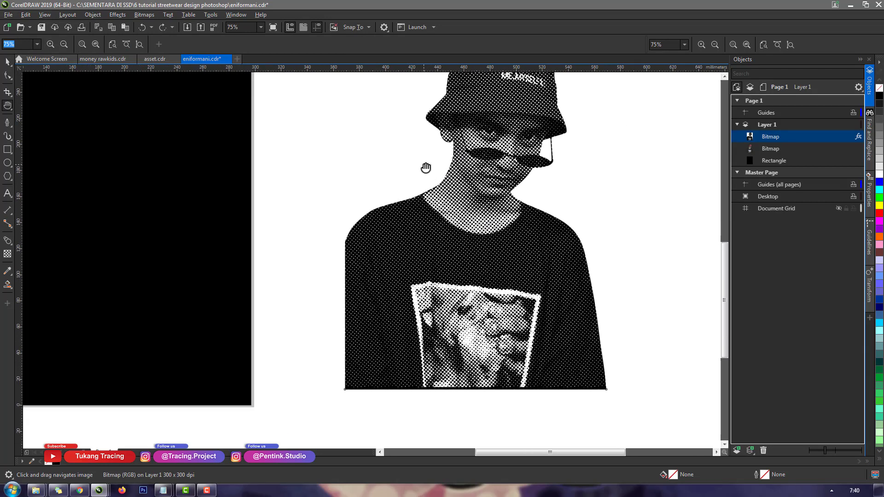
scroll(421, 173, "up", 2)
key("space")
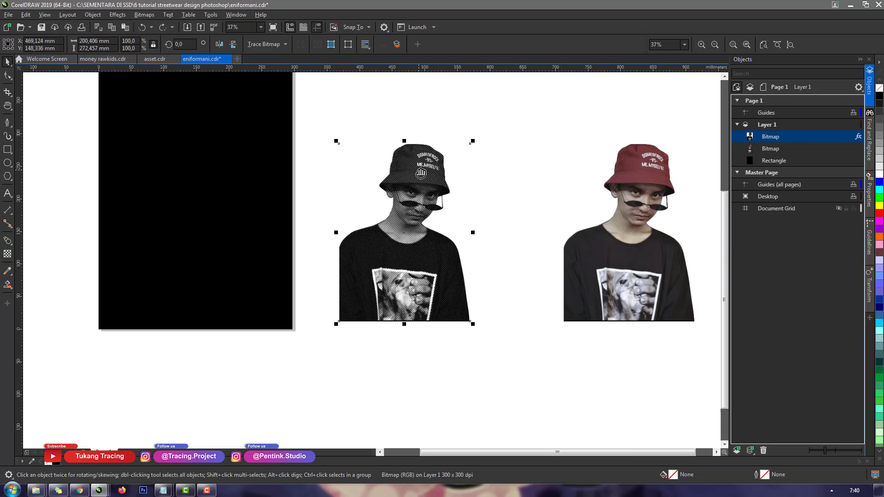
key("space")
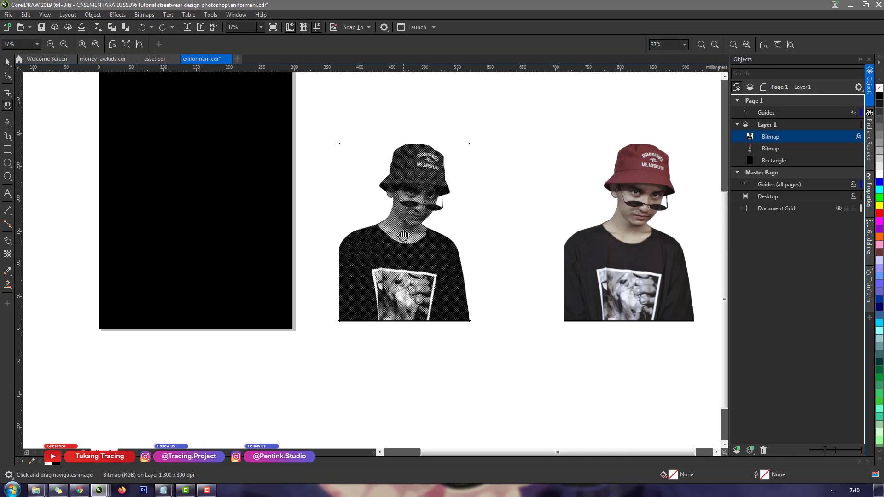
left_click_drag(402, 236, 410, 246)
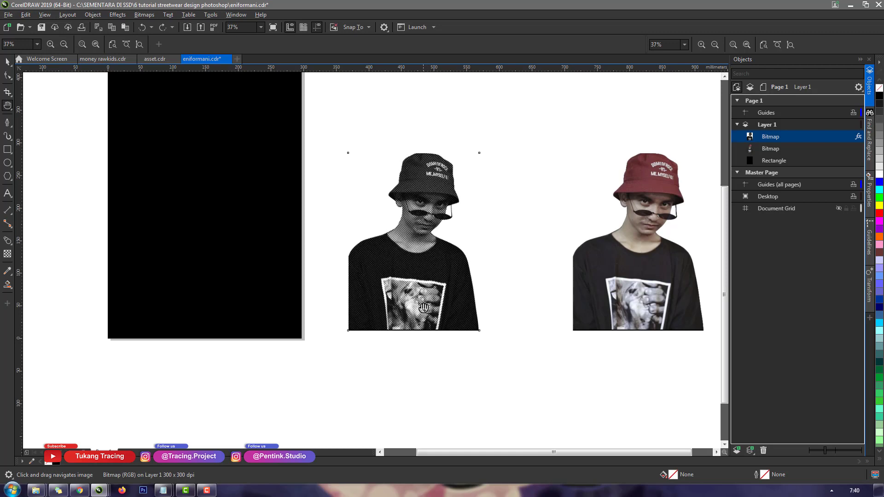
left_click_drag(414, 278, 421, 300)
key("space")
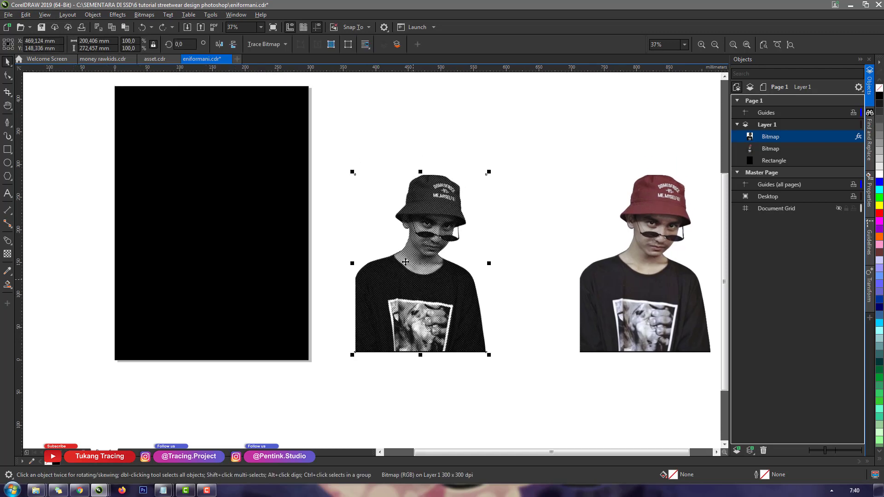
Copy the dollar-bill photo from asset.cdr into eniformani.cdr above the halftone portrait, and nudge the colour photo slightly lower
left_click(147, 60)
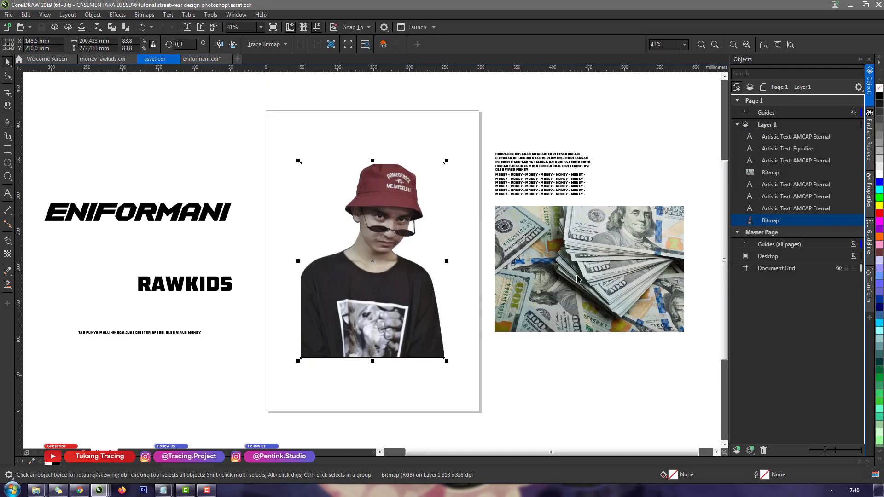
left_click(577, 279)
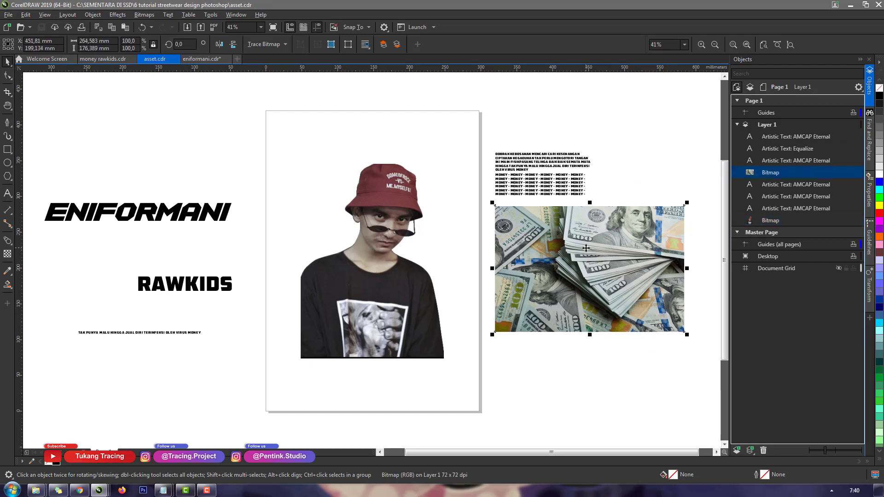
left_click(205, 60)
key("ctrl+v")
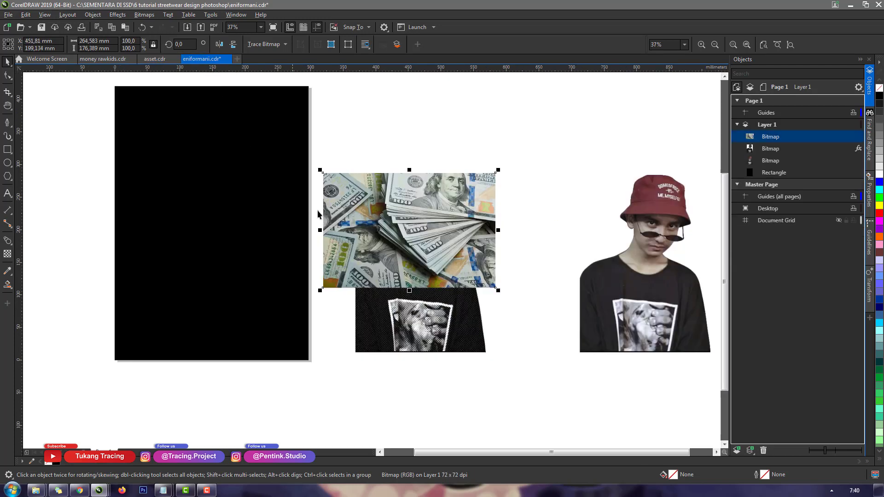
left_click_drag(426, 306, 465, 173)
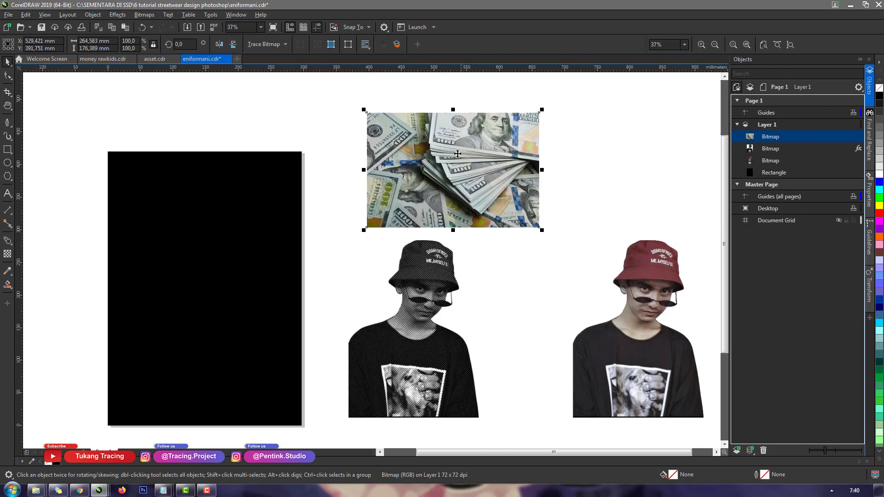
left_click_drag(644, 364, 640, 370)
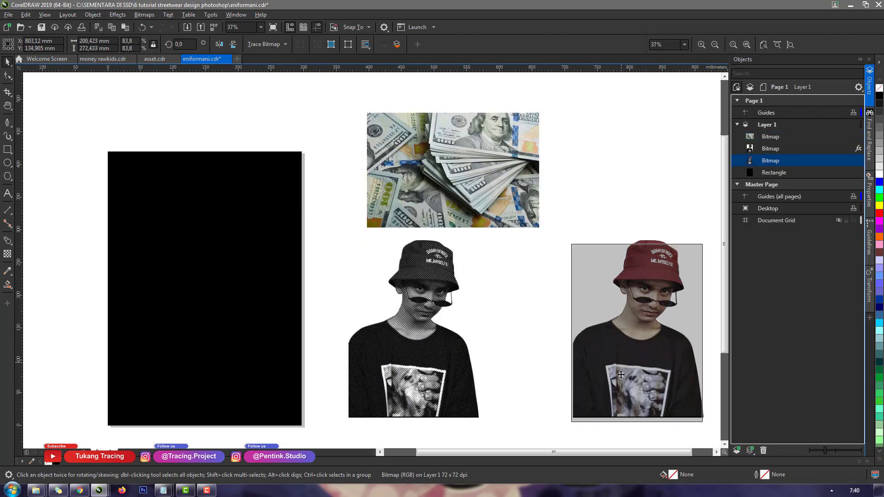
Convert the dollar-bill photo to a 1-bit Halftone with a Round screen at 50 degrees and 13 lines per inch
left_click(457, 185)
left_click(140, 15)
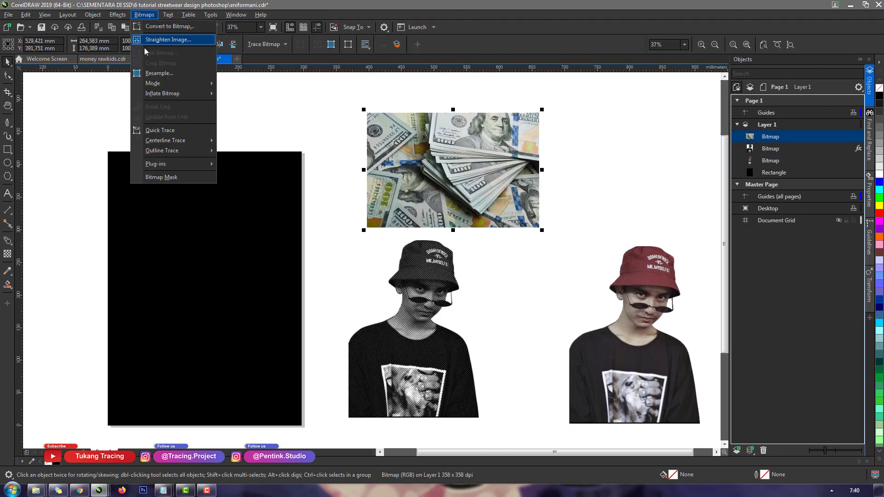
mouse_move(160, 84)
left_click(244, 85)
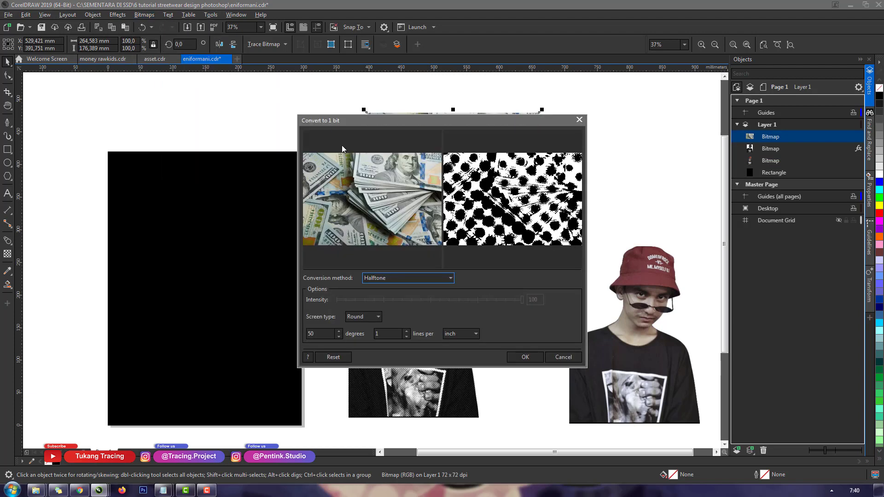
left_click(383, 334)
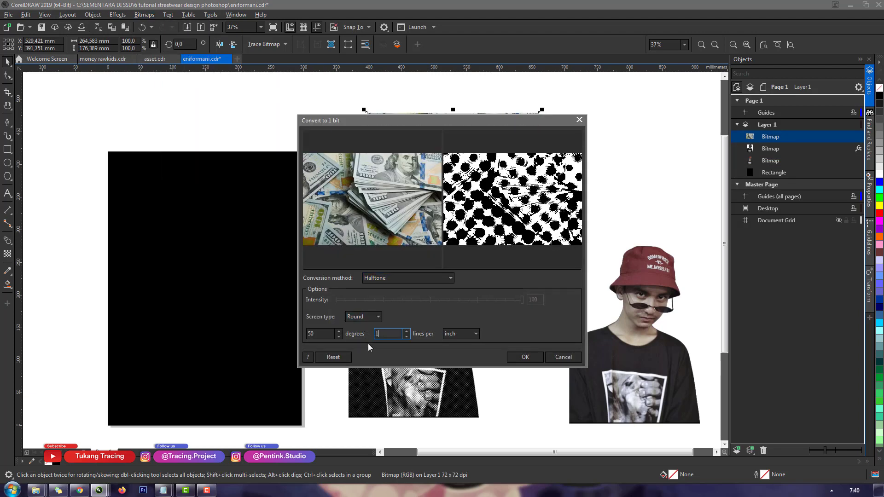
type("3")
left_click(321, 335)
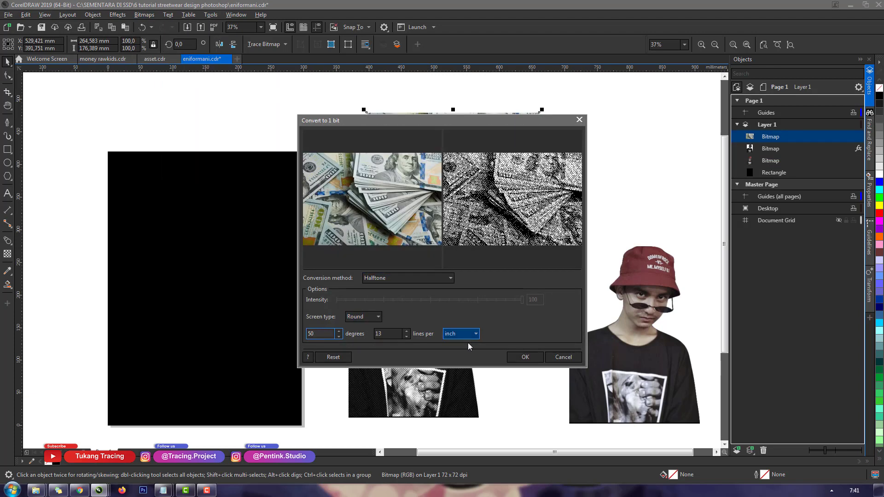
left_click(524, 357)
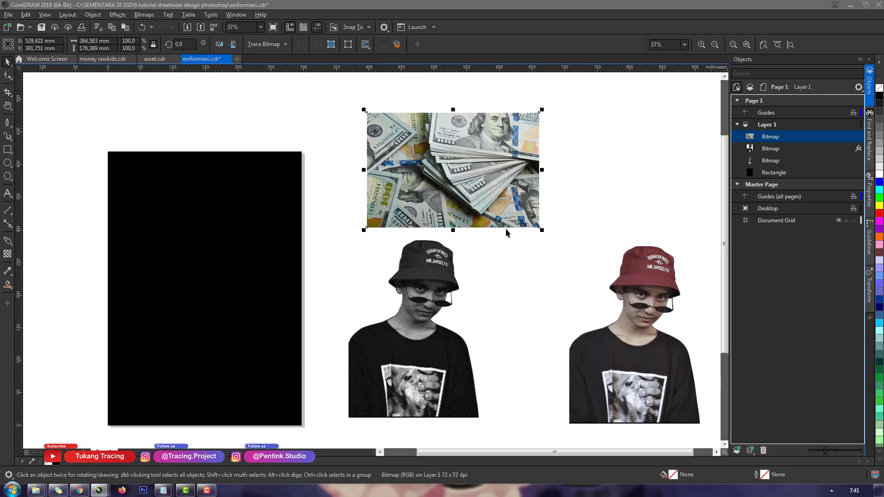
Convert the halftone dollar-bill image to a 300 dpi RGB Color (24-bit) bitmap with anti-aliasing and transparent background
left_click(144, 15)
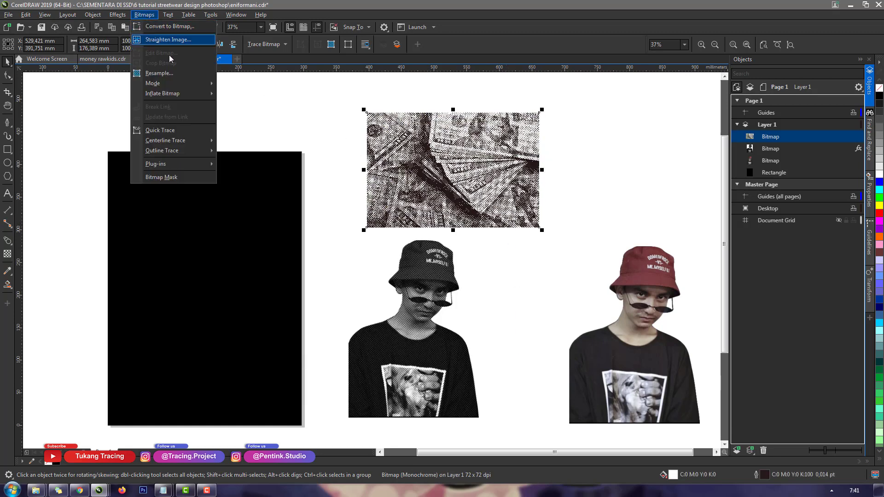
mouse_move(175, 86)
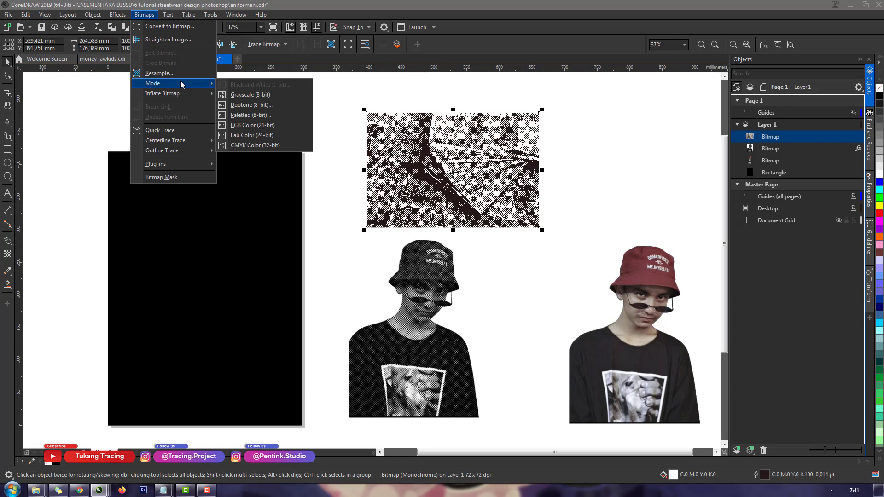
left_click(177, 27)
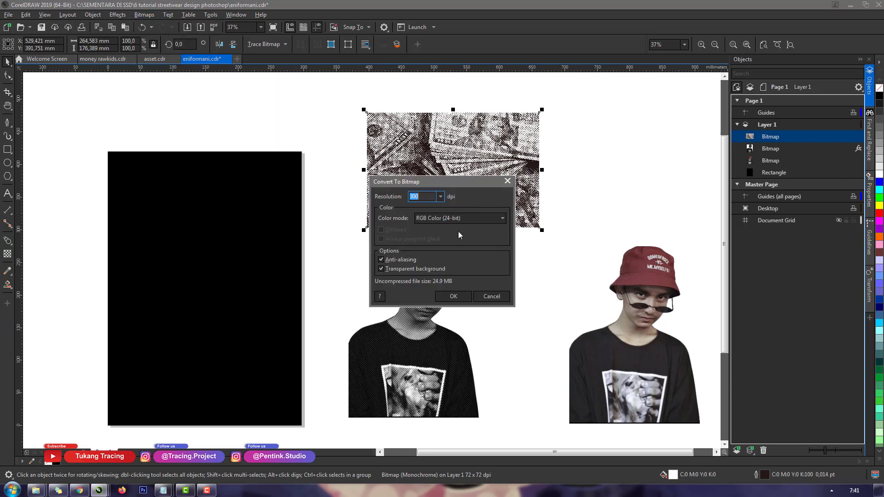
left_click(453, 297)
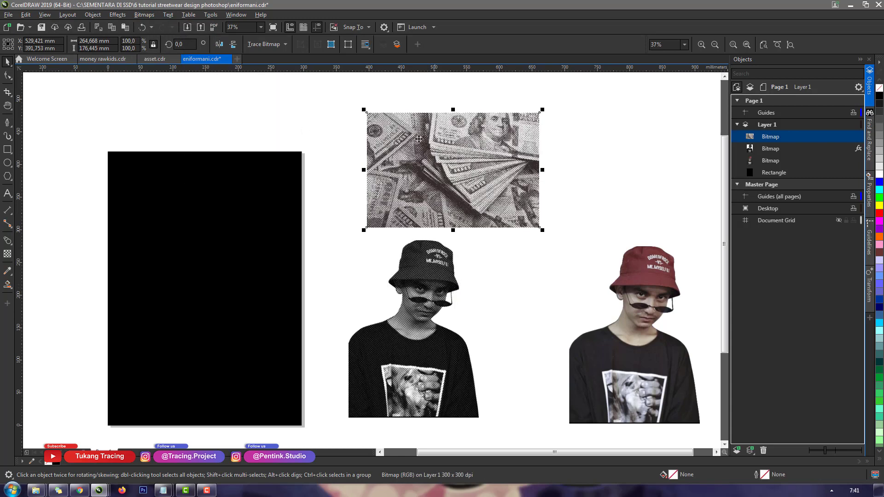
Adjust the dollar-bill bitmap with Brightness/Contrast/Intensity at brightness -100, contrast 100 and intensity 100
left_click(117, 14)
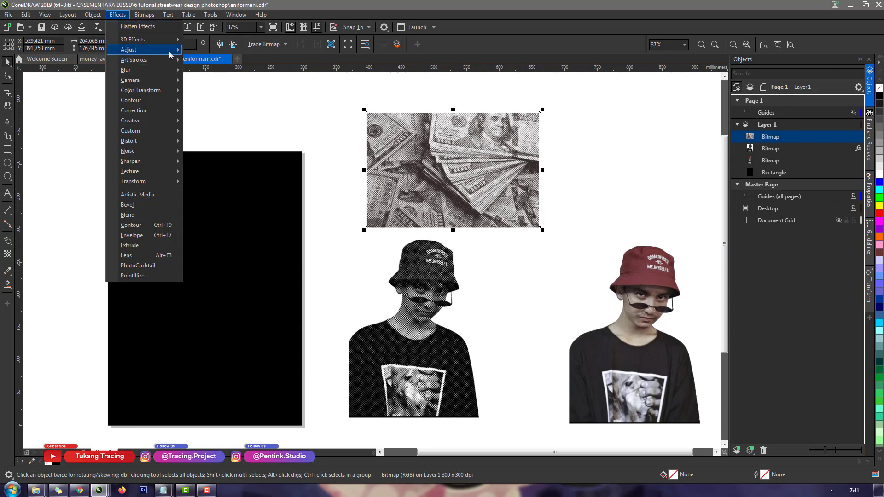
mouse_move(170, 54)
left_click(216, 122)
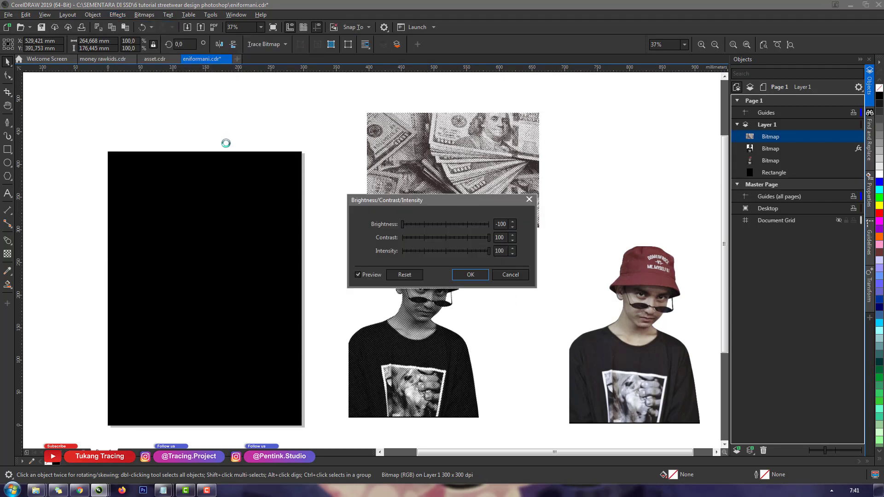
mouse_move(447, 201)
left_mouse_down()
mouse_move(484, 227)
mouse_move(438, 199)
left_mouse_up()
left_click(503, 296)
Check the dollar-bill dots, place that bitmap just above the halftone portrait and align it to the portrait's vertical centre line
scroll(438, 161, "up", 3)
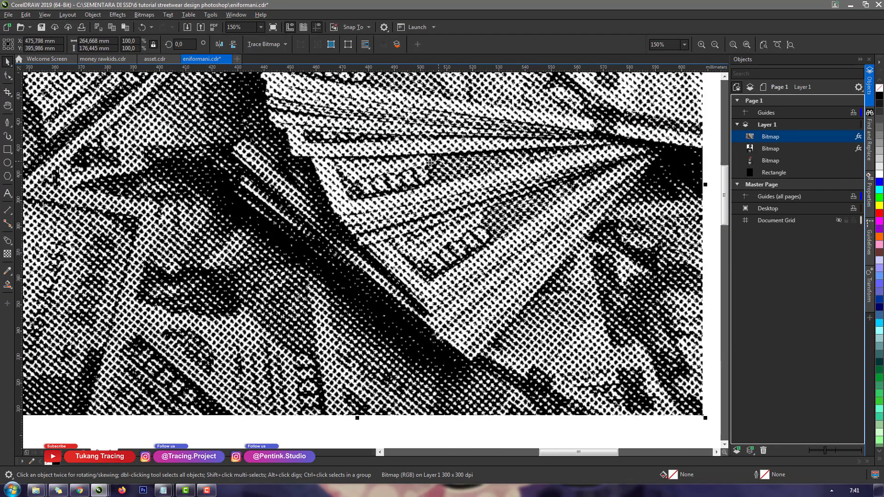
scroll(405, 236, "down", 3)
left_click_drag(414, 208, 426, 217)
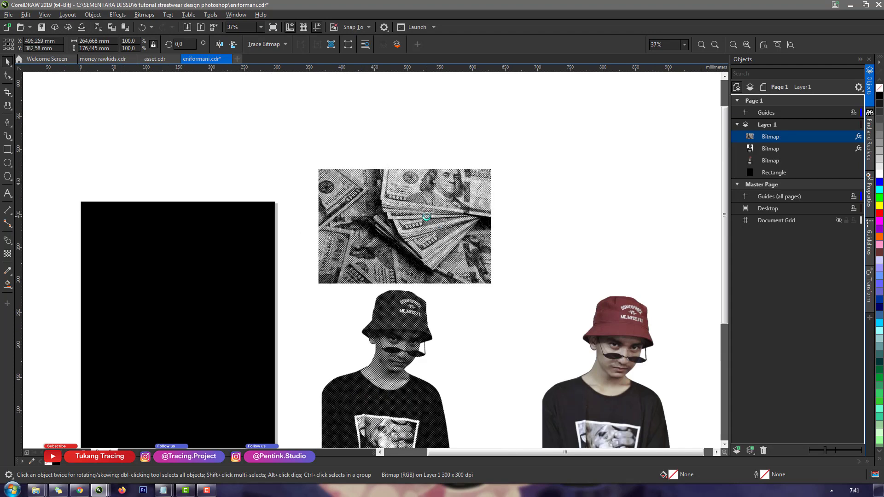
left_click(426, 217)
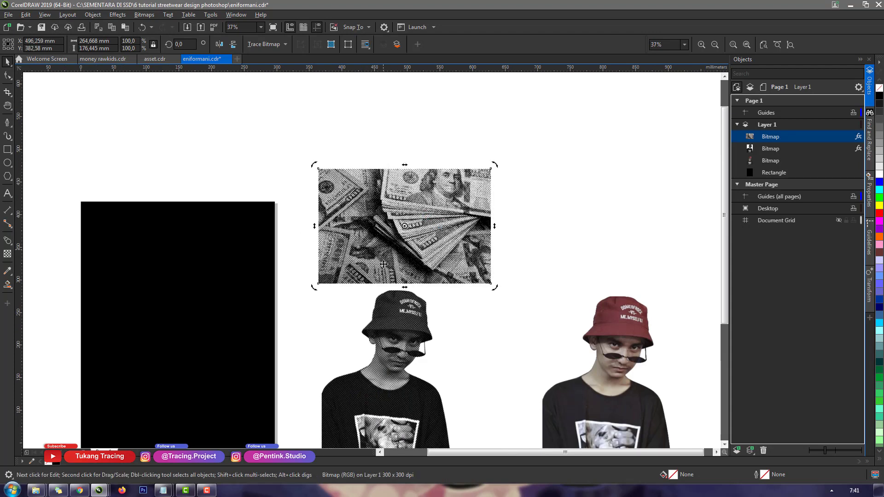
left_click_drag(384, 264, 372, 190)
left_click(398, 244, "shift")
key("c")
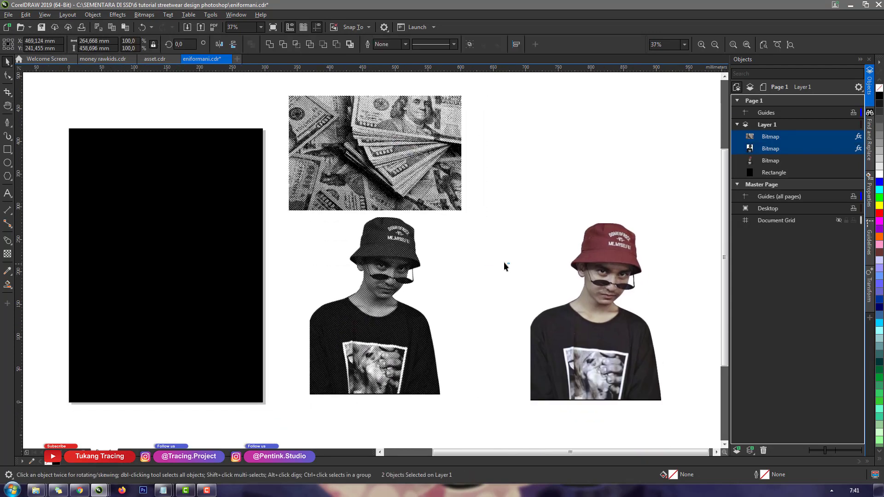
left_click(505, 266)
left_click(443, 188)
left_click_drag(435, 241, 441, 269)
left_click_drag(391, 258, 458, 247)
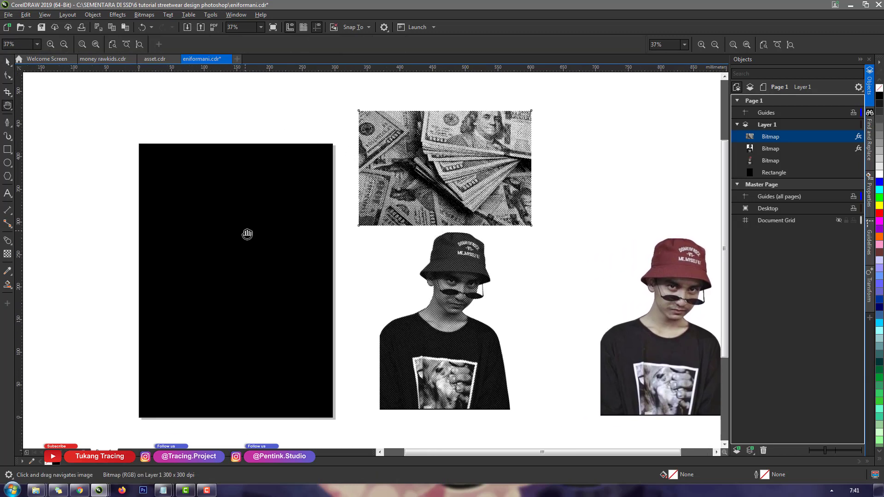
left_click_drag(247, 234, 291, 217)
key("space")
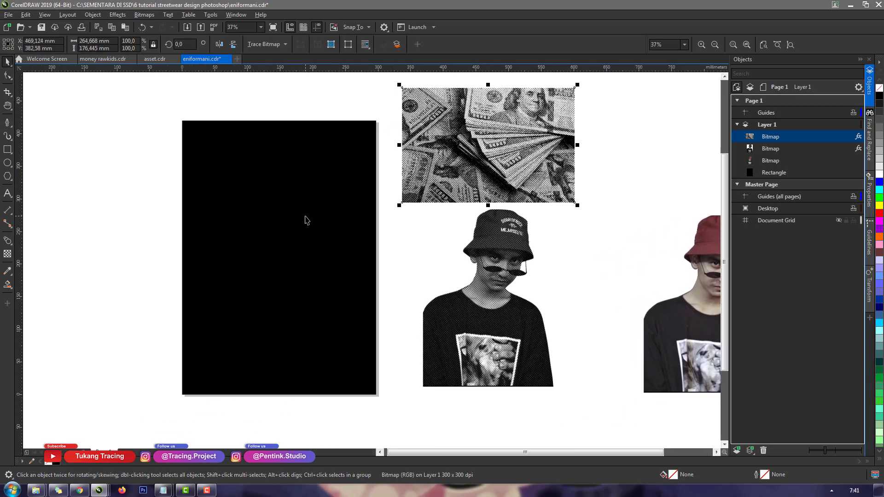
left_click(307, 221)
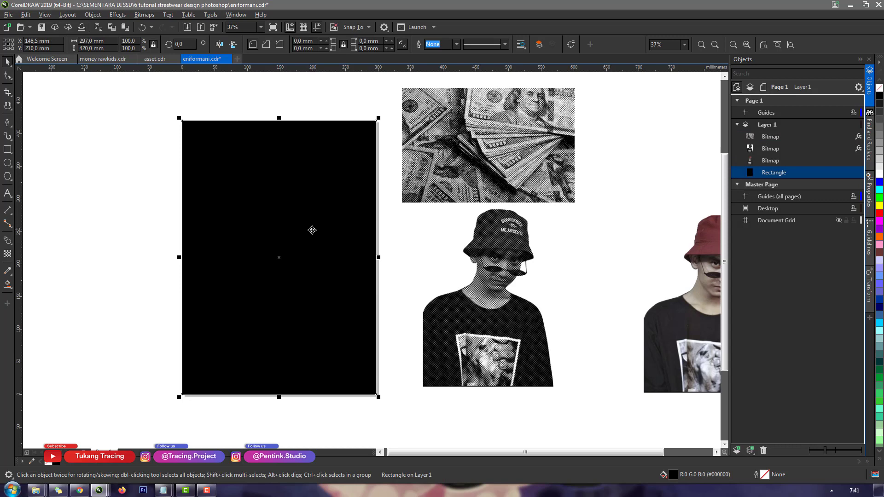
left_click(486, 262)
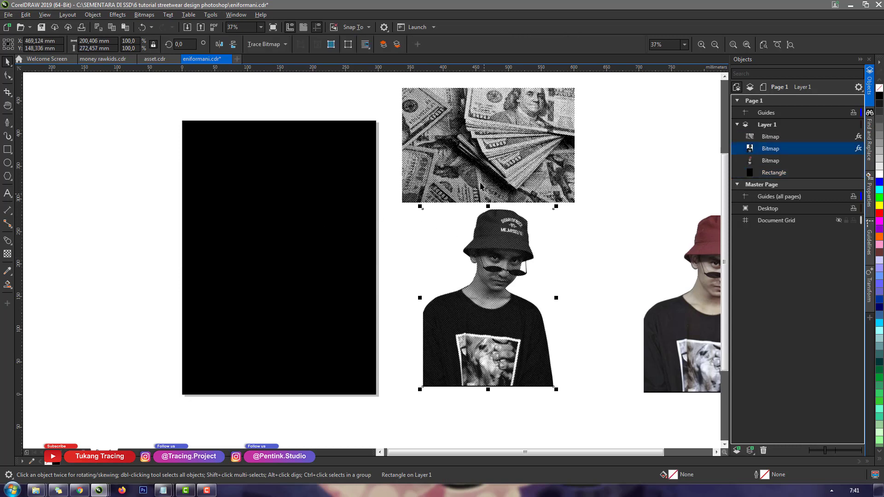
left_click(484, 183)
left_click(499, 216)
left_click(505, 169, "shift")
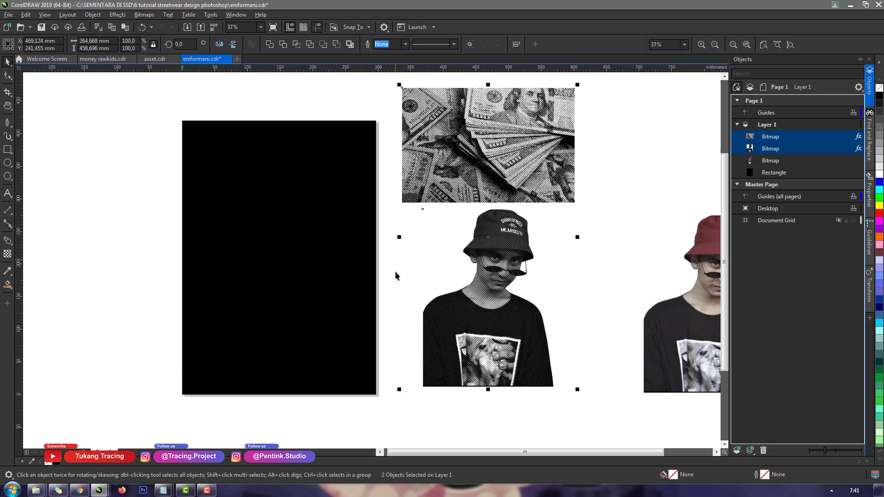
left_click(402, 288)
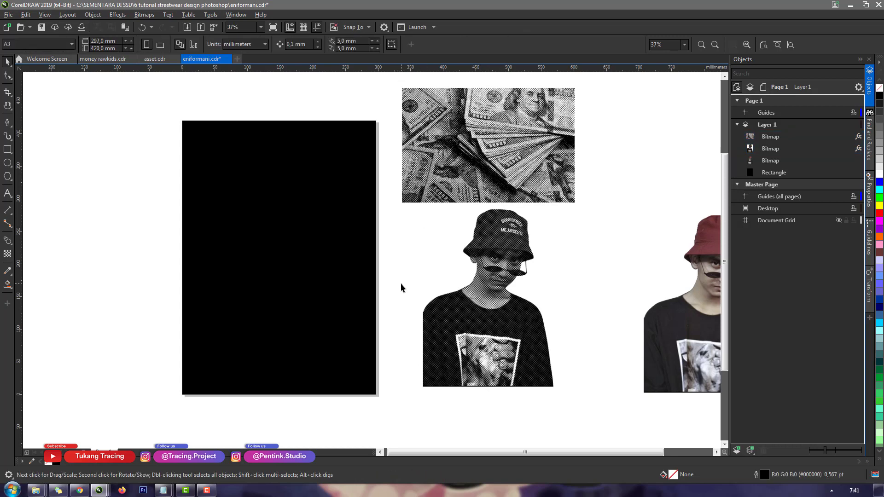
Draw a square about 120 mm wide in the empty area to the left of the black page
key("h")
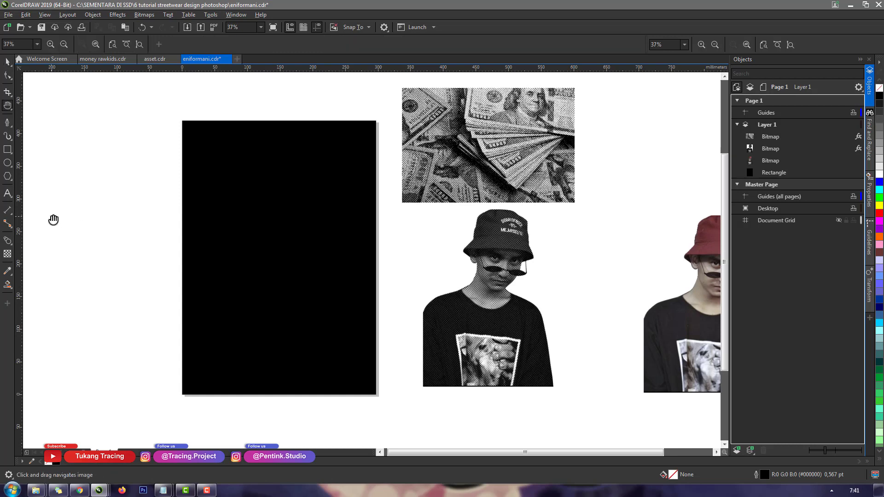
left_click_drag(187, 282, 456, 279)
left_click(7, 150)
left_click_drag(233, 272, 312, 350)
Round only the square's lower-right corner to a radius of about 26 mm
key("space")
left_click(7, 76)
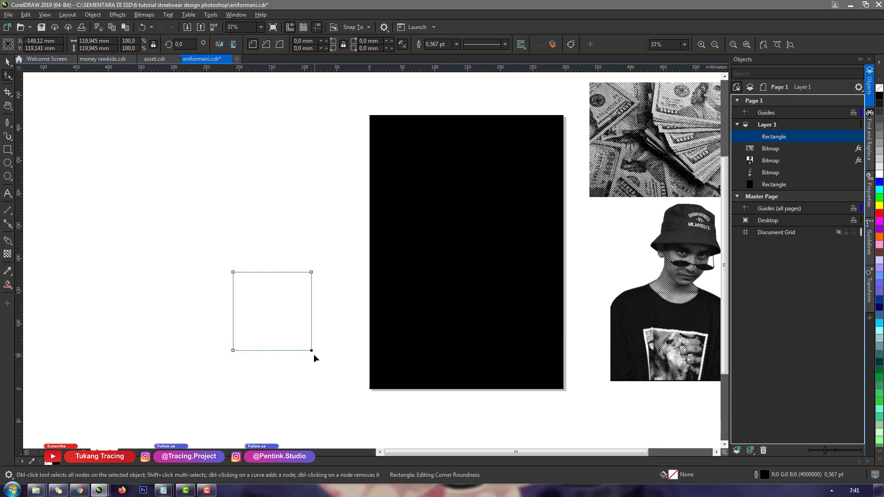
left_click_drag(311, 351, 315, 338)
key("space")
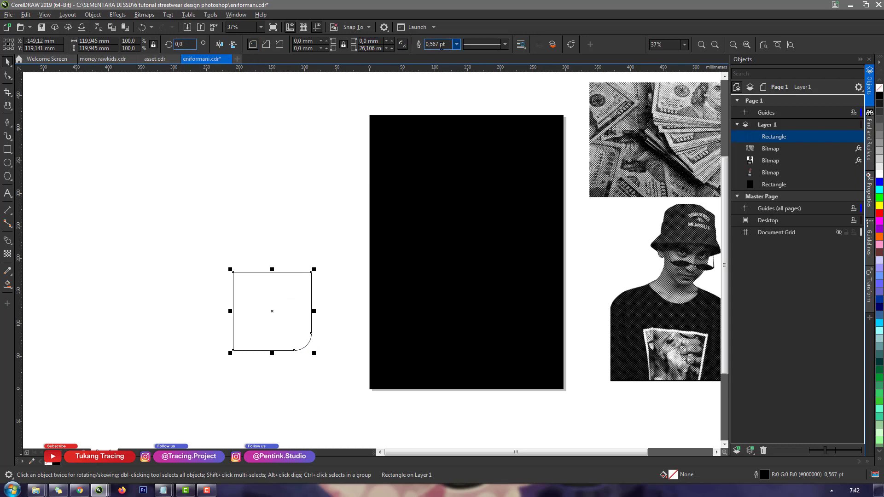
Set the outline width of the square with the rounded corner to 5 pt
left_click(442, 45)
type("5")
key("Return")
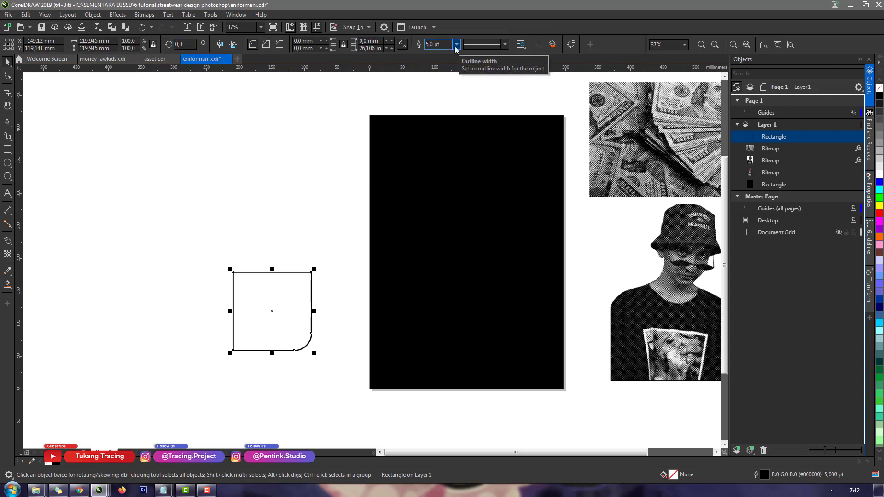
key("space")
key("space")
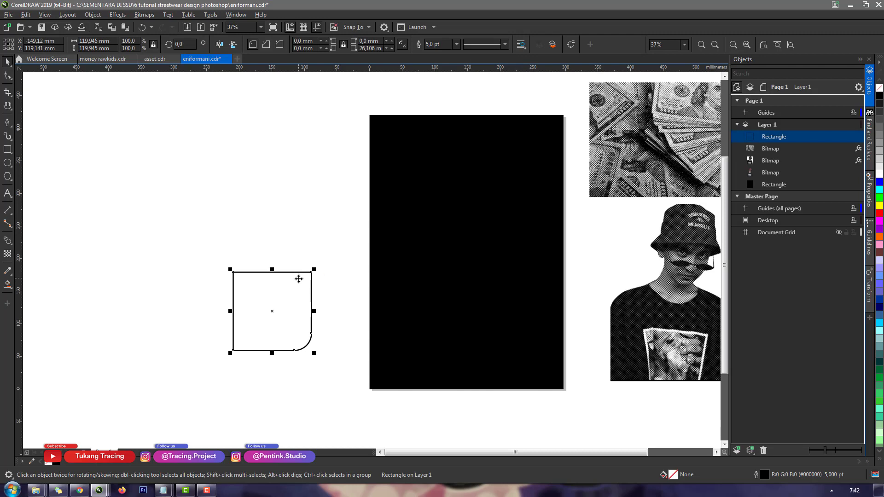
Scale the square down slightly and place it close to the black page's left edge
left_click_drag(296, 279, 356, 275)
left_click(343, 266)
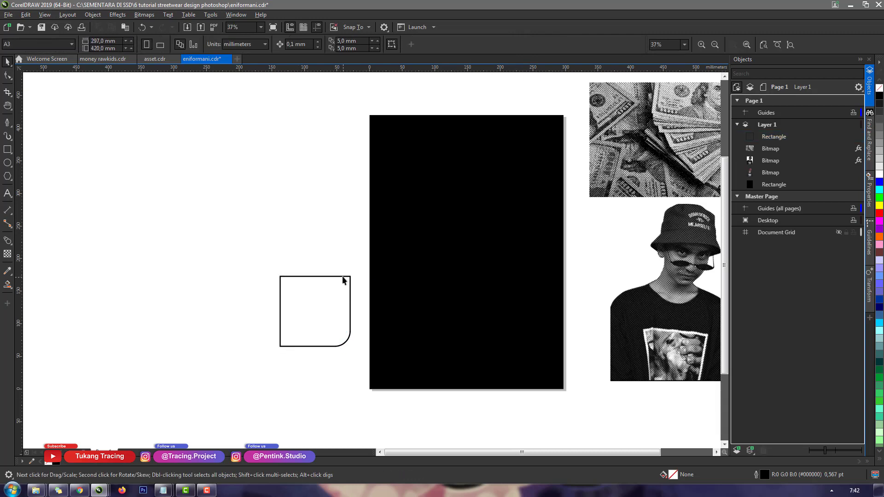
scroll(345, 318, "up", 2)
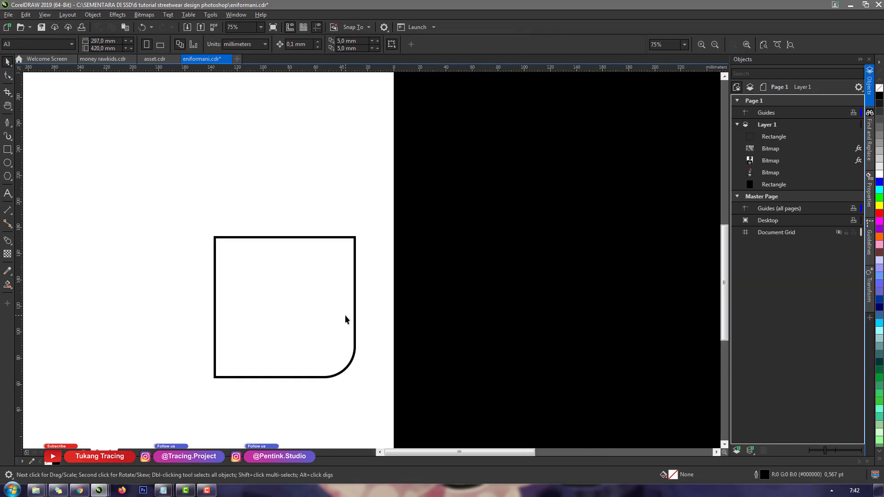
Draw a circle about 21 mm in diameter near the middle of the square and give it a 5 pt outline
left_click(316, 239)
key("h")
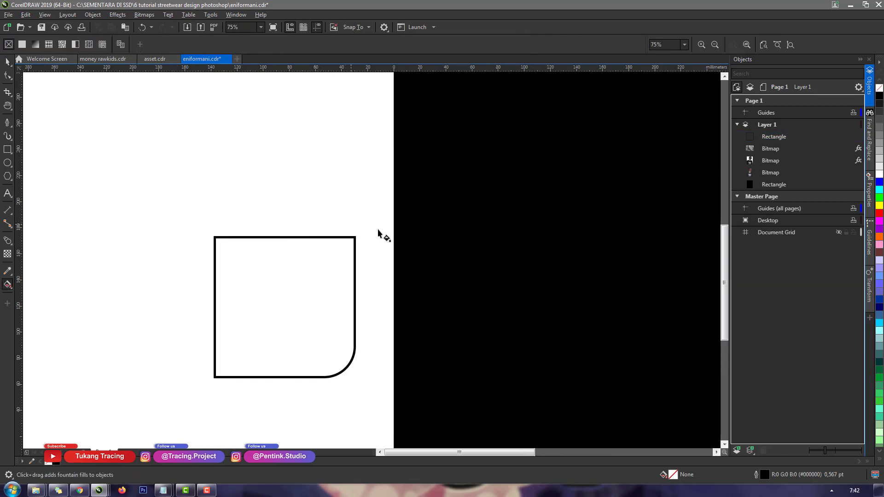
left_click(11, 164)
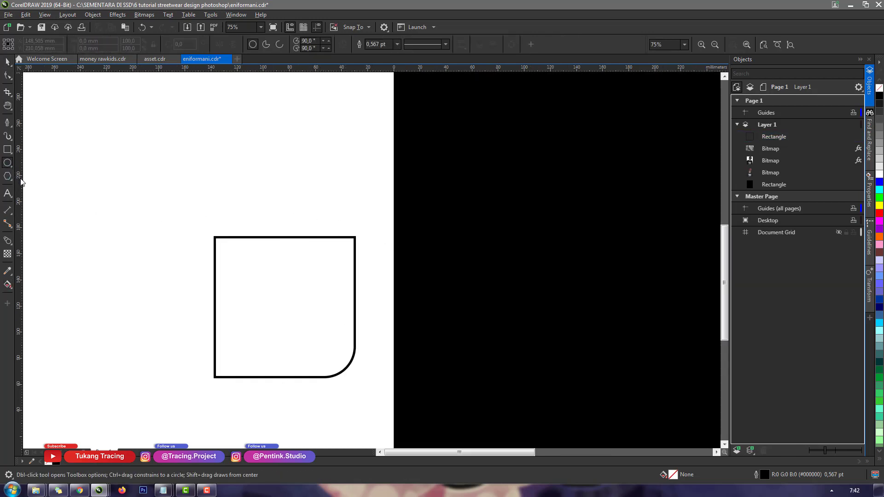
left_click_drag(272, 291, 300, 319)
key("space")
type("5")
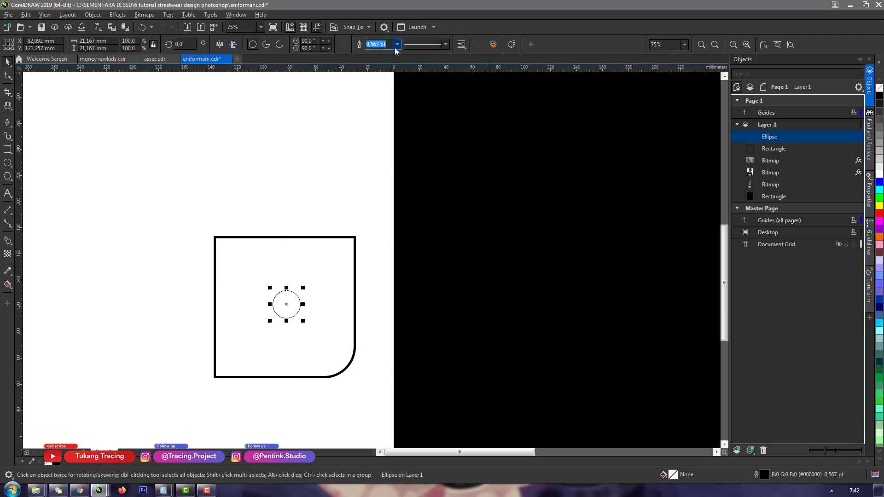
key("Return")
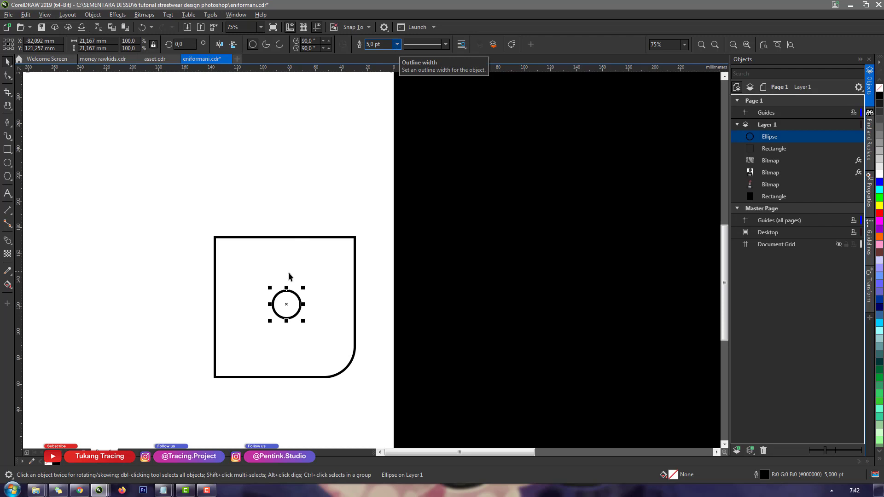
Align the small circle horizontally and vertically to the centre of the square
left_click(309, 238, "shift")
key("c")
key("e")
left_click(312, 221)
Add a concentric copy of the circle enlarged to about 163 mm in diameter and move both circles to the left of the square
left_click(296, 300)
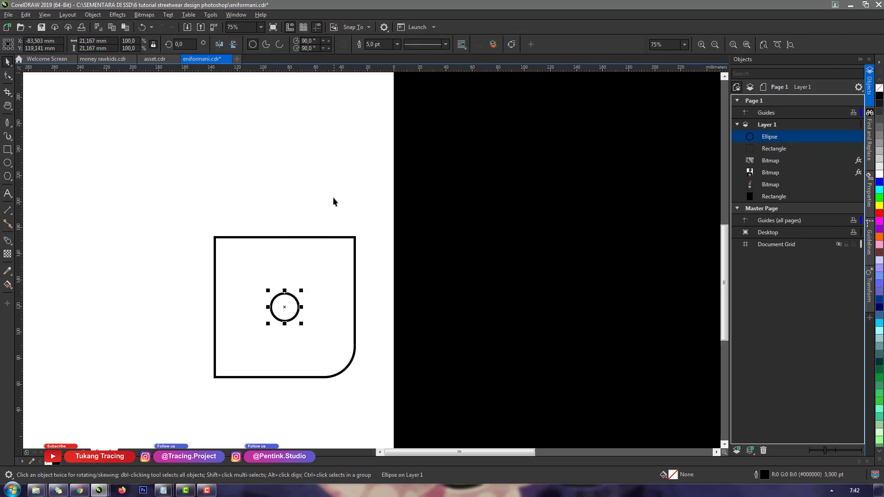
key("KP_Add")
left_click_drag(302, 288, 394, 162)
left_click(298, 314, "shift")
key("F3")
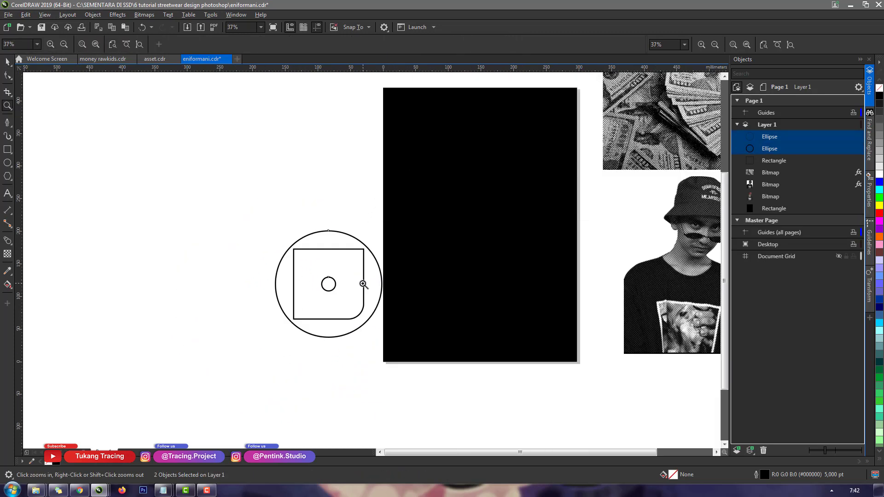
left_click_drag(370, 283, 274, 286)
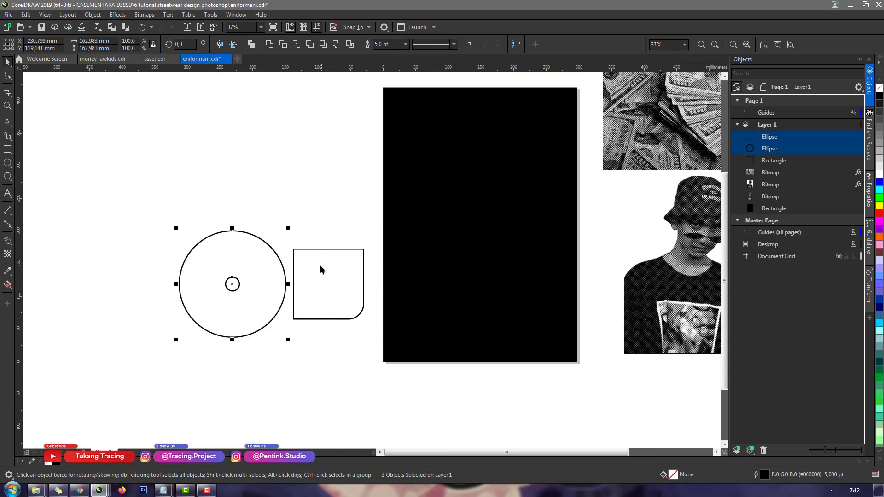
left_click(286, 203)
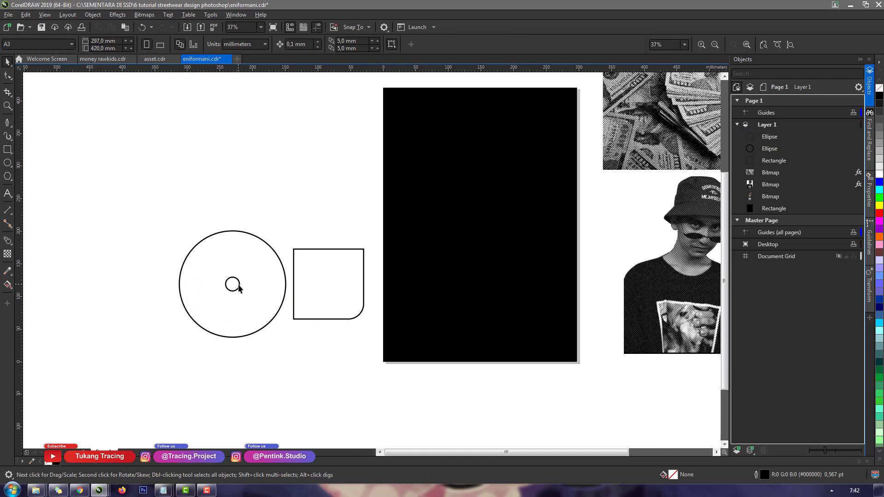
Blend the small inner circle into the large outer circle to create concentric rings
key("F2")
left_click(240, 285)
left_click(362, 276)
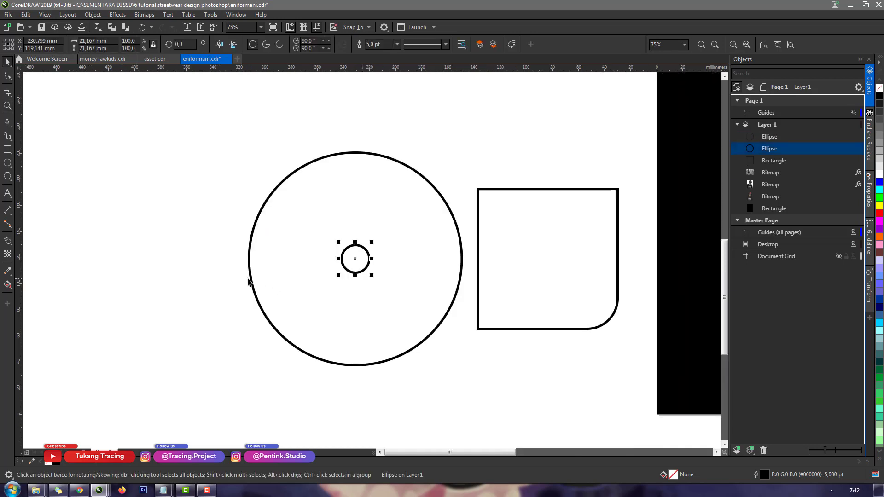
left_click(13, 249)
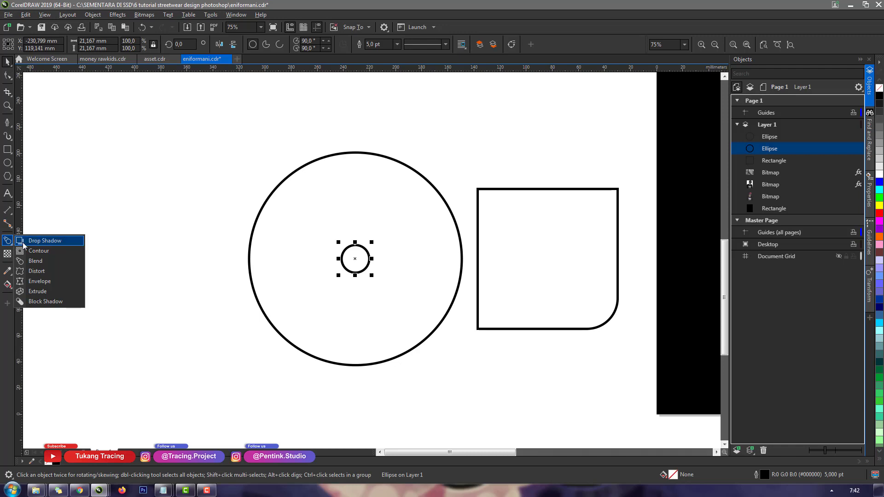
left_click(35, 261)
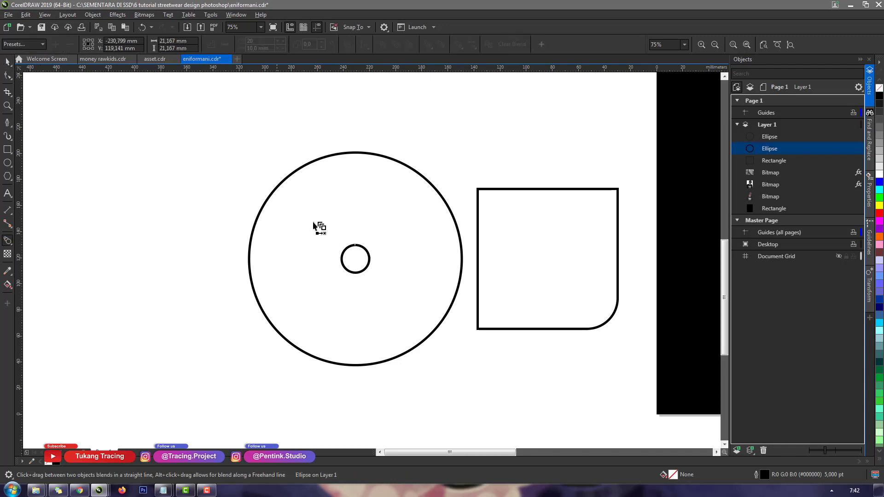
left_click_drag(367, 253, 407, 171)
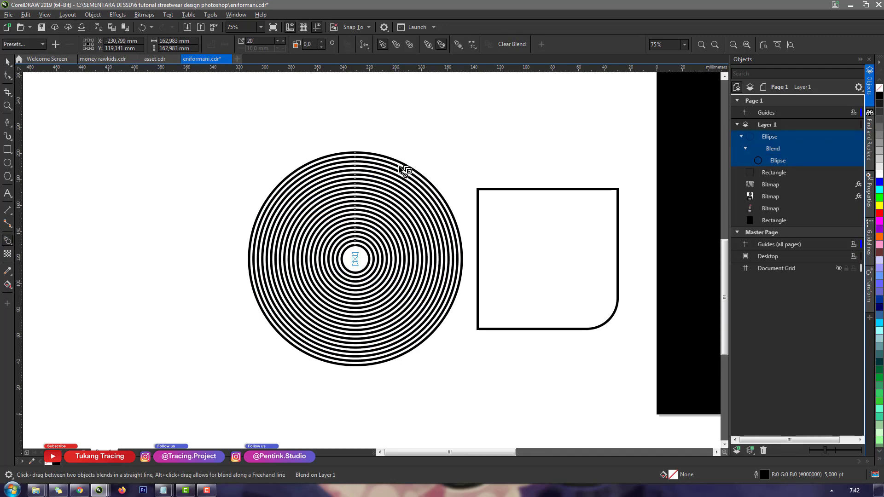
Set the number of steps in the circle blend to 6
left_click(278, 43)
left_click(279, 43)
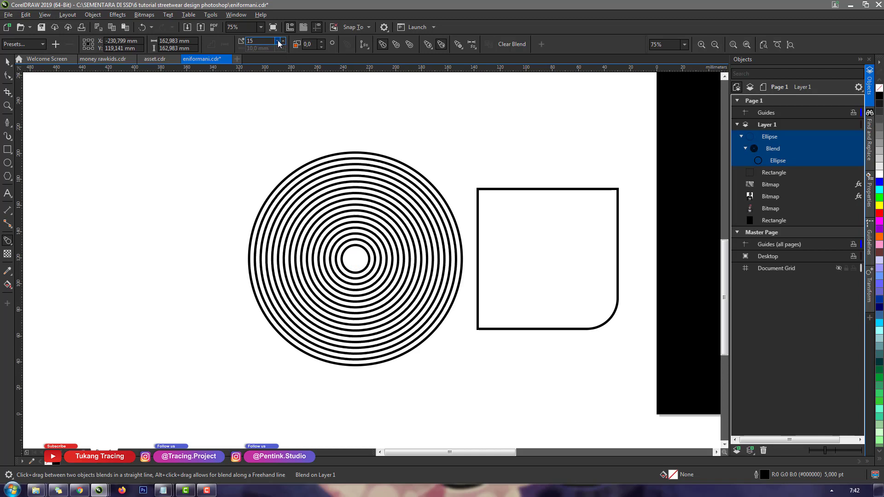
left_click(279, 43)
left_click(279, 43)
left_click(279, 43)
left_click(278, 42)
left_click(279, 42)
left_click(279, 43)
left_click(279, 43)
left_click(279, 43)
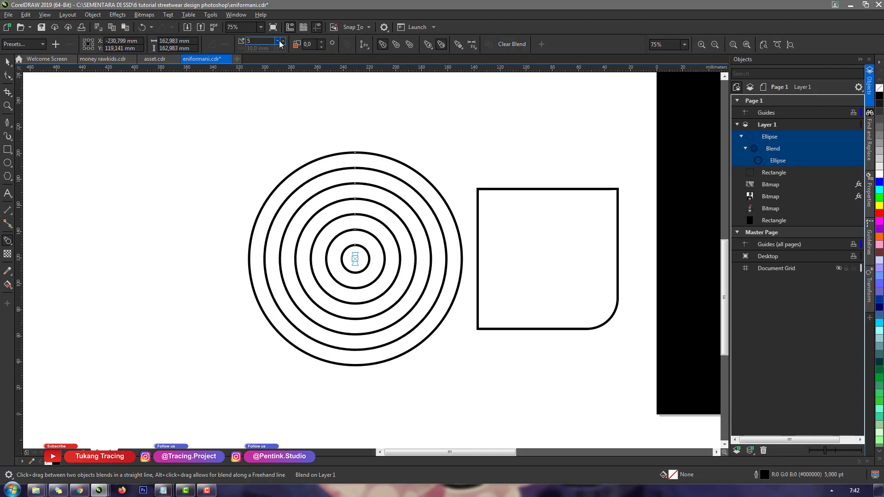
left_click(283, 41)
left_click(284, 42)
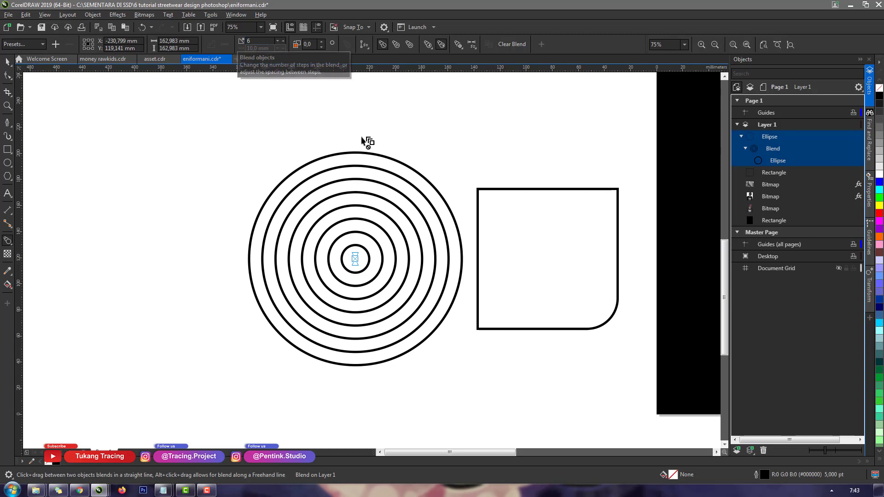
key("space")
key("h")
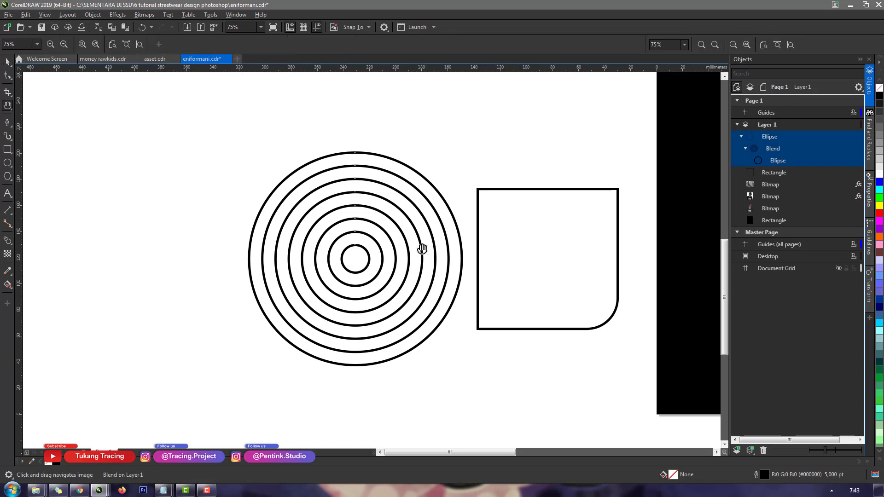
left_click_drag(419, 248, 307, 228)
left_click_drag(344, 184, 331, 188)
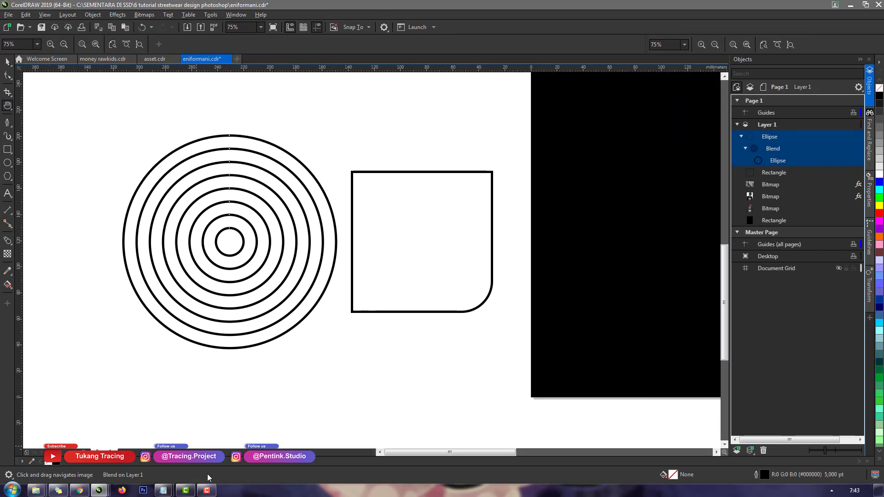
left_click(208, 490)
left_click(208, 491)
left_click_drag(308, 221, 318, 231)
key("space")
left_click(334, 143)
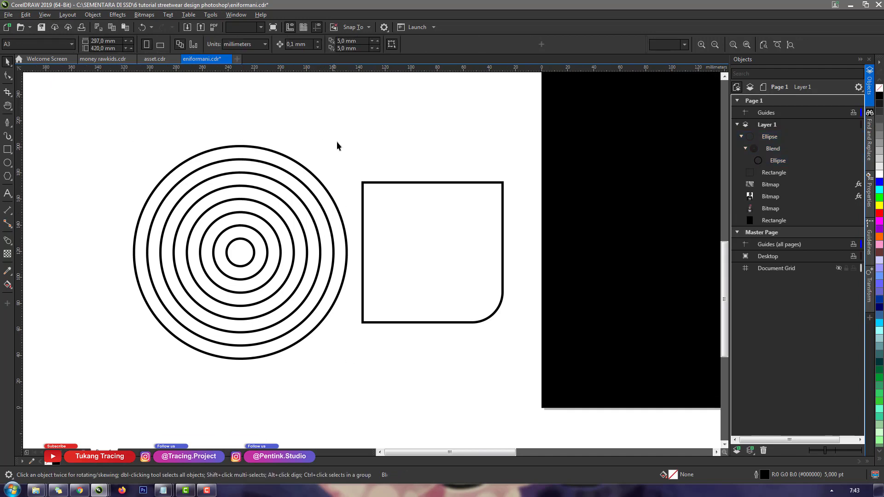
key("h")
left_click_drag(412, 245, 436, 236)
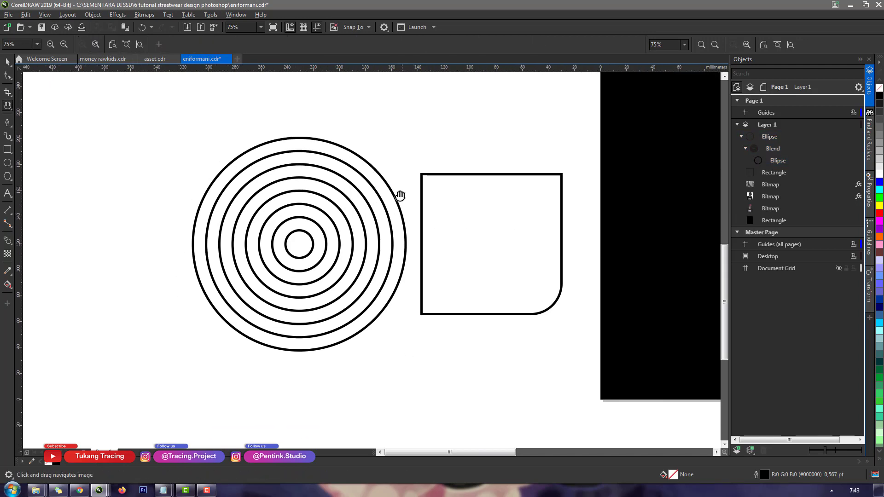
key("space")
Draw a straight vertical line about 217 mm long through the centre of the concentric circles with the Pen tool
left_click(7, 123)
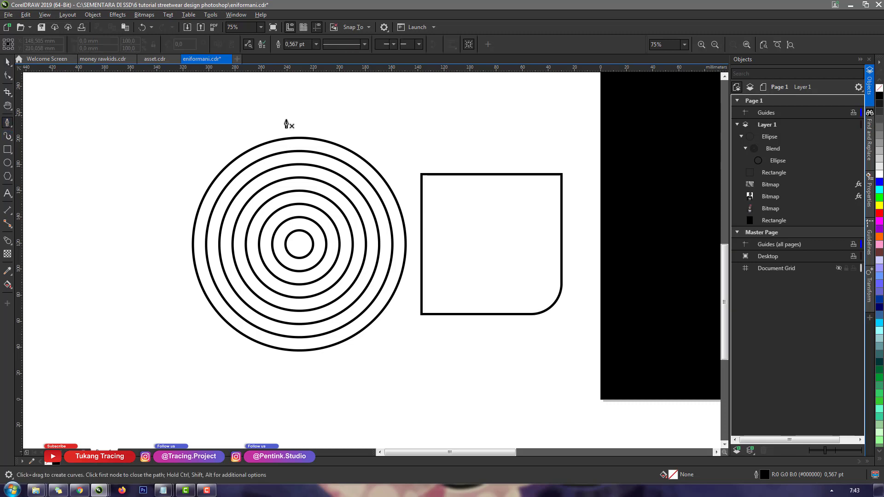
left_click(299, 113)
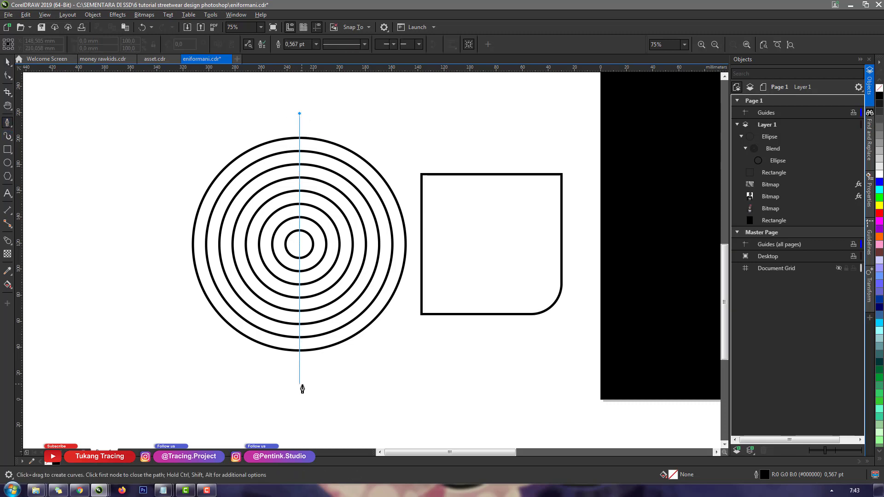
left_click(300, 399)
key("space")
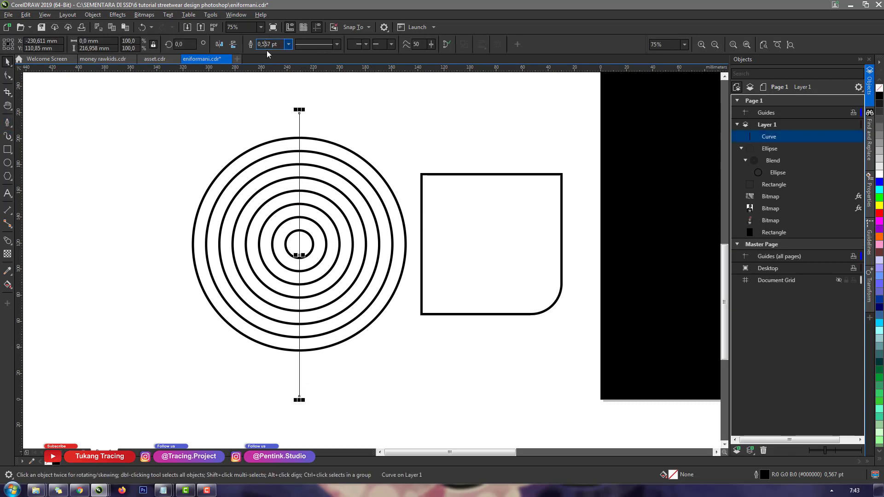
Set the outline width of the vertical line to 5 pt
key("ctrl+a")
type("5")
key("Return")
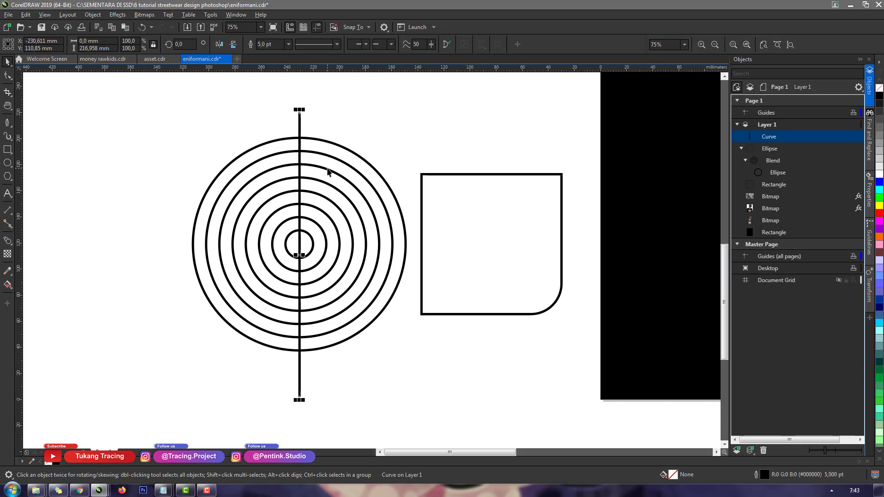
Centre the vertical line horizontally and vertically on the concentric circles
left_click(328, 168, "shift")
key("c")
key("e")
left_click(339, 128)
left_click(299, 124)
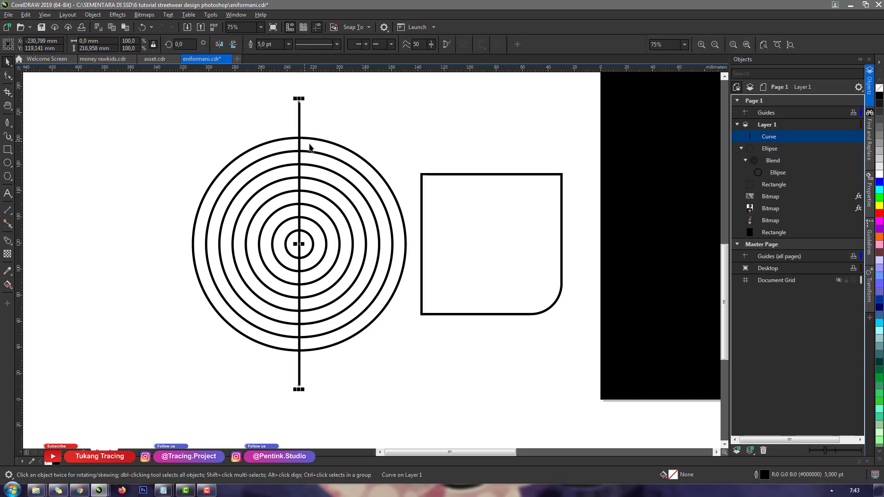
Open the rotation transform settings for the vertical line
key("z")
left_click(357, 213)
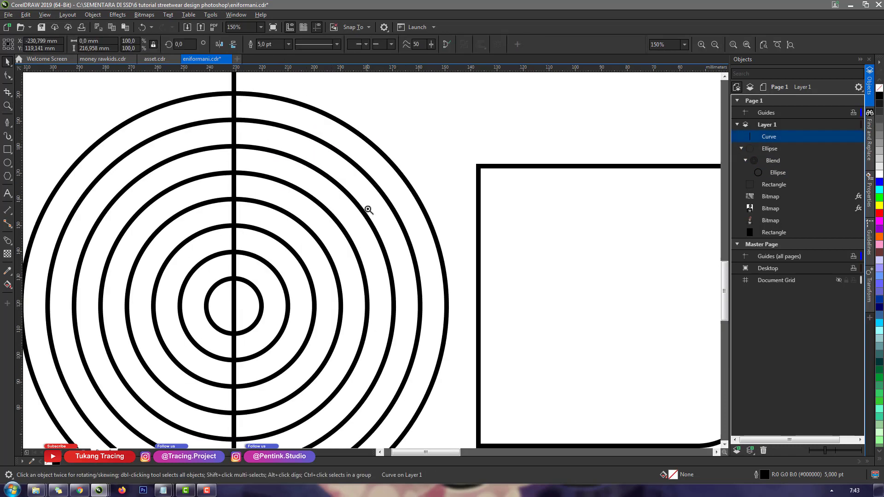
left_click(376, 209, "shift")
key("F3")
key("space")
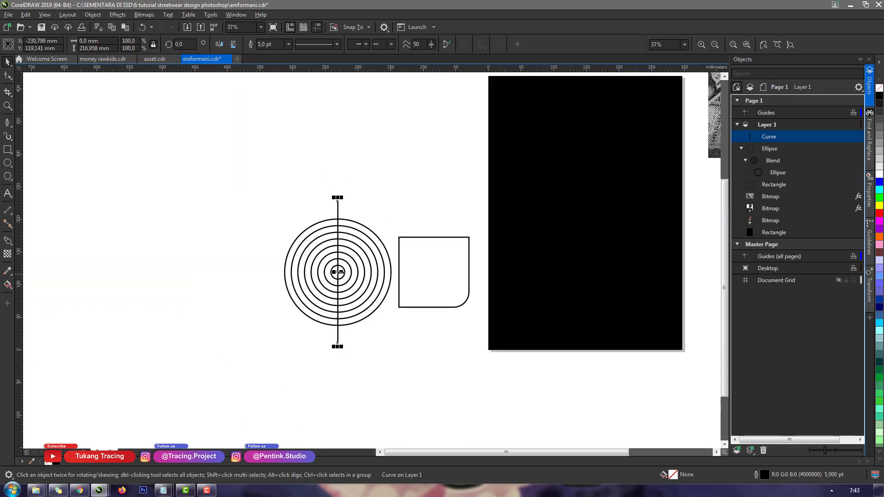
left_click(873, 290)
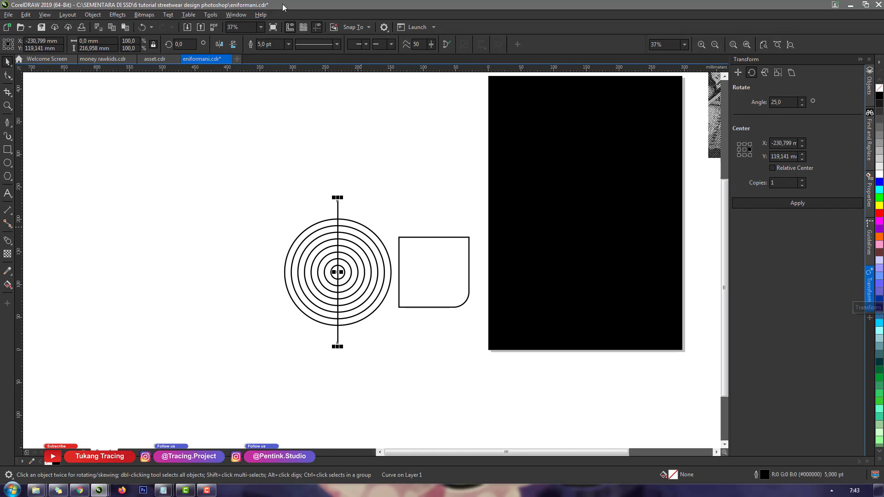
left_click(237, 15)
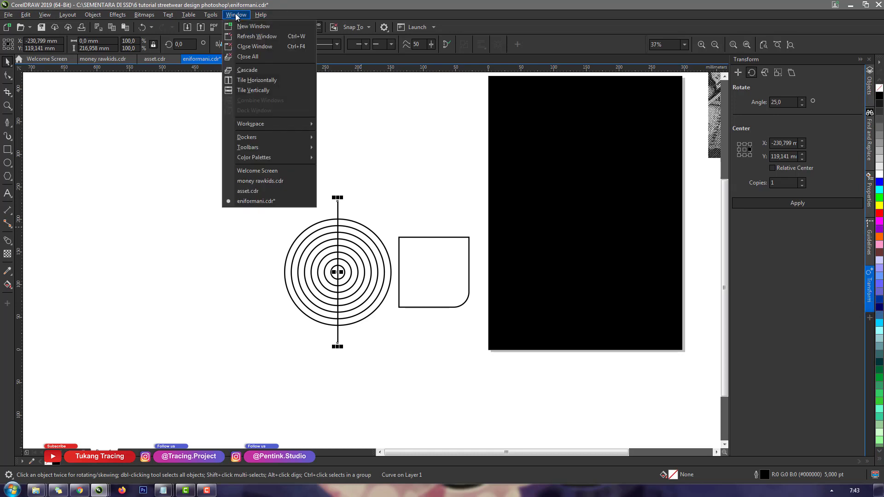
mouse_move(258, 138)
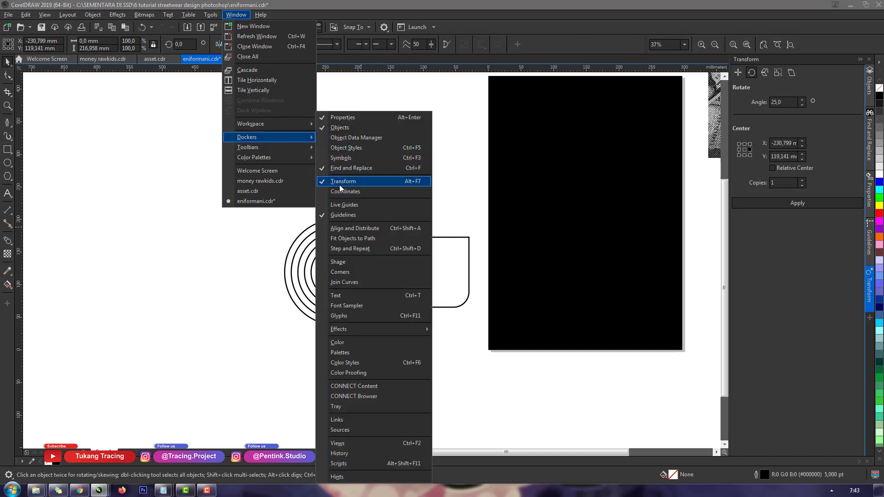
left_click(207, 491)
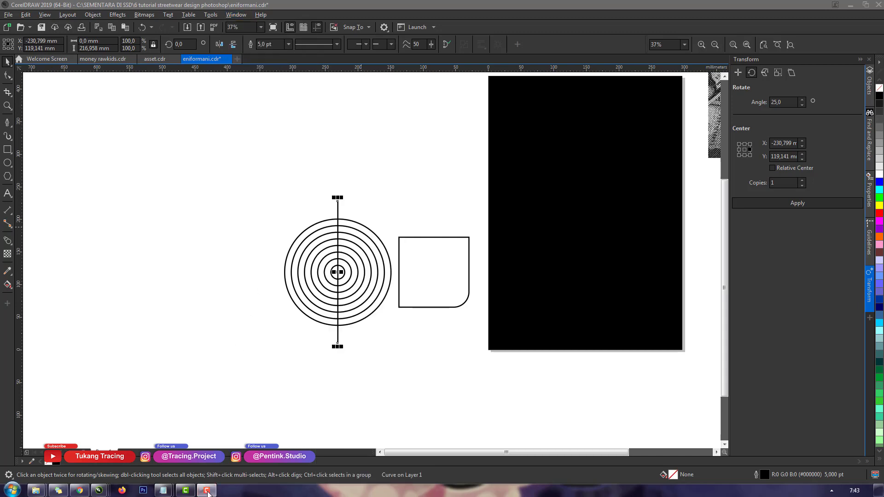
left_click(840, 453)
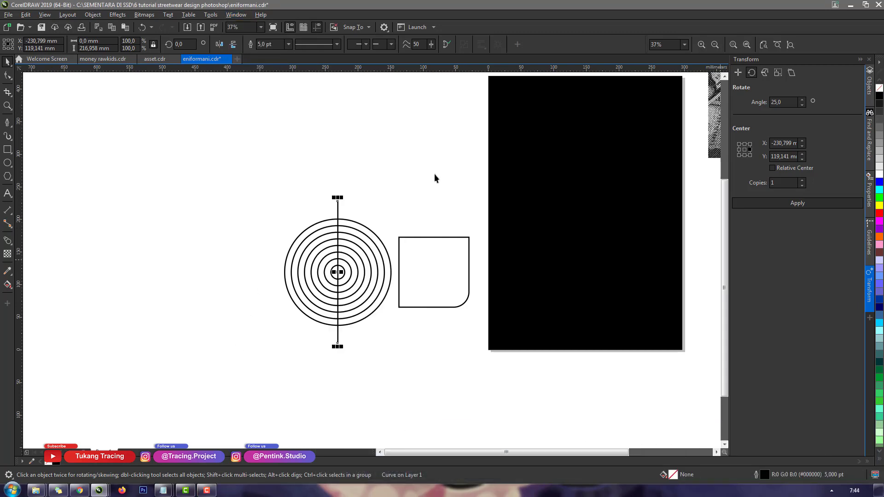
key("h")
left_click_drag(442, 220, 422, 213)
key("space")
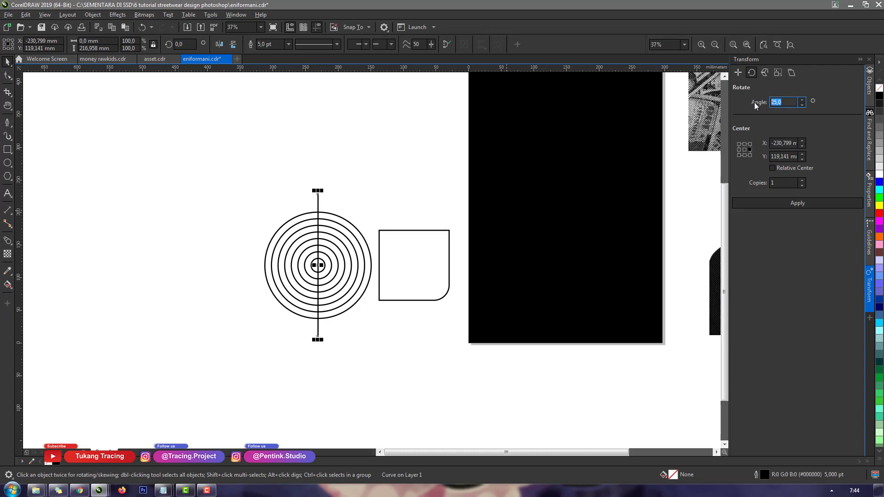
Repeatedly rotate the vertical line by 25° about its centre with one copy each time until six rotated copies fan around the circles
left_click(788, 103)
left_click(783, 103)
left_click(776, 184)
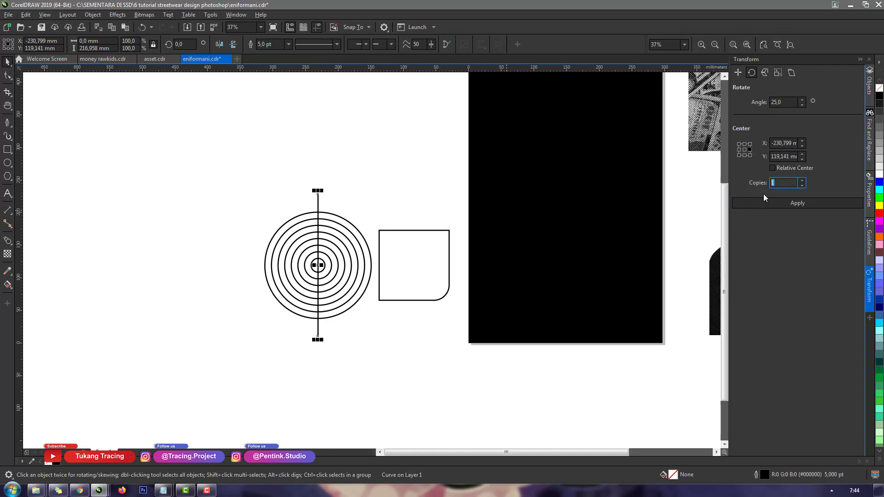
left_click(774, 204)
left_click(775, 206)
left_click(778, 206)
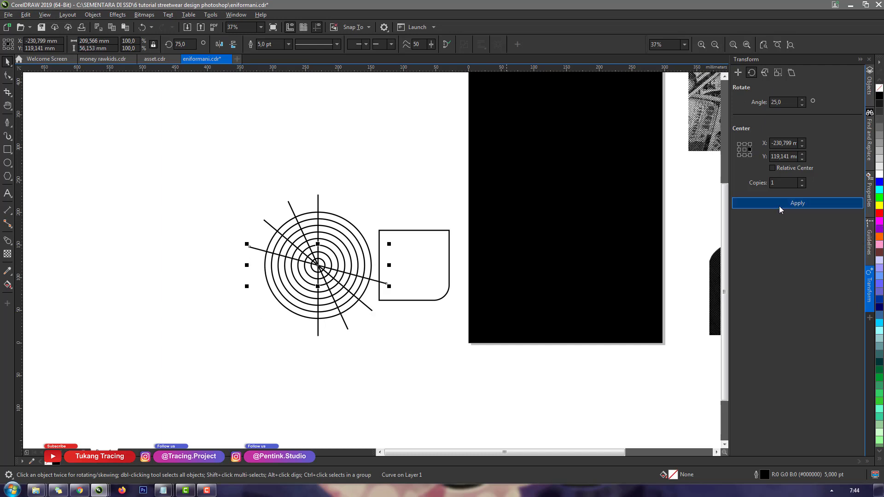
left_click(778, 207)
left_click(778, 209)
left_click(777, 208)
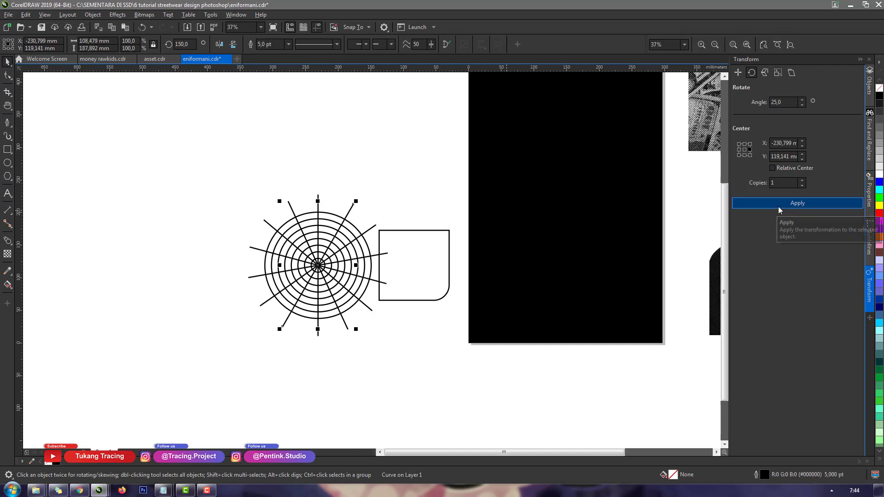
left_click(779, 206)
key("Escape")
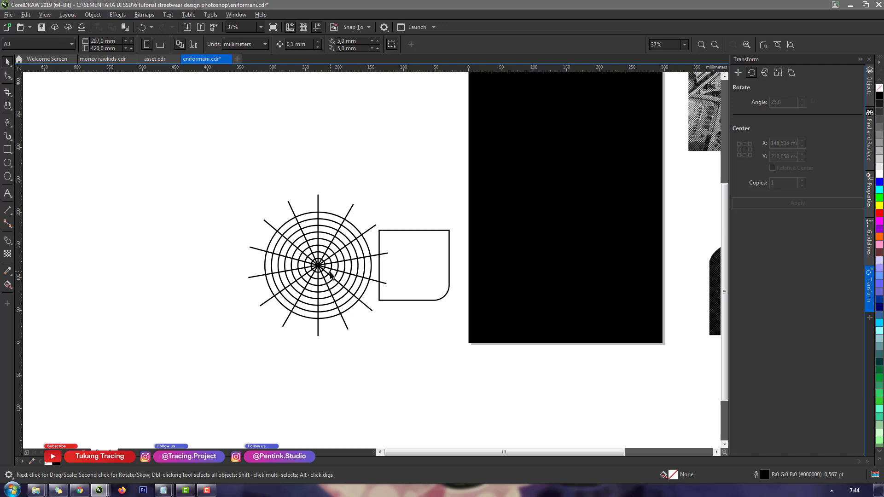
Convert the outlines of all seven radial lines to objects
left_click(869, 82)
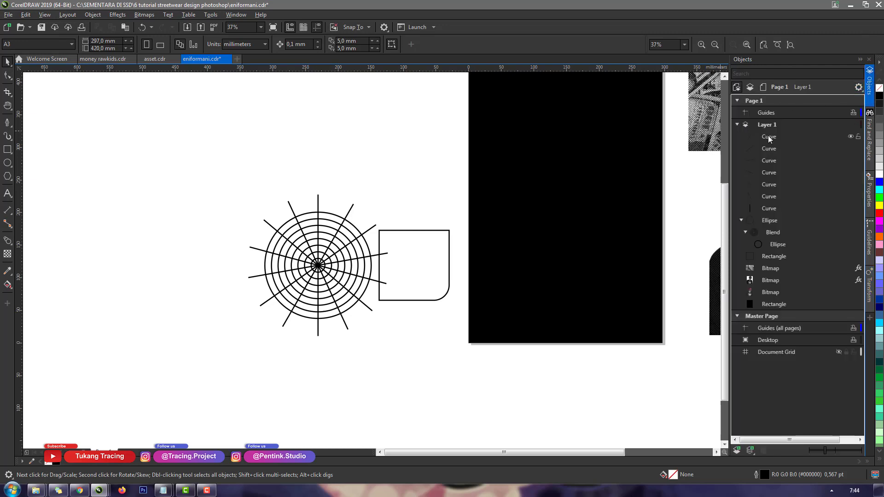
left_click(768, 136)
left_click(760, 207, "shift")
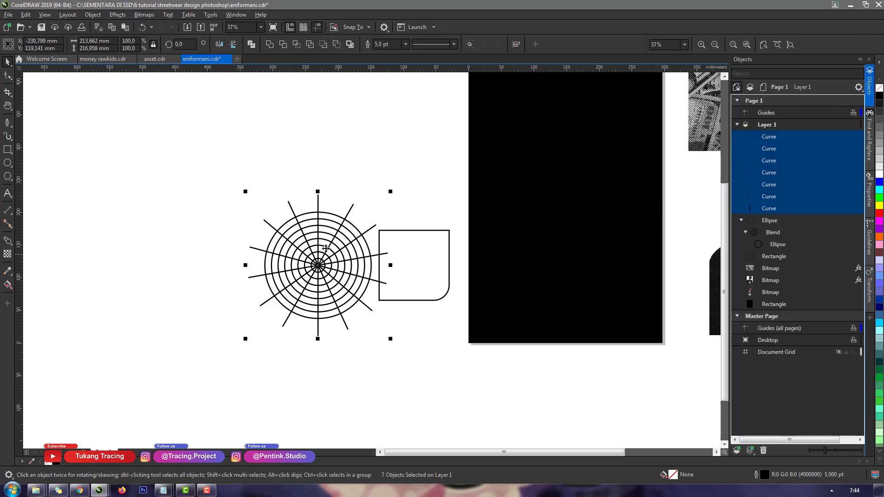
left_click_drag(326, 247, 203, 248)
key("ctrl+z")
key("ctrl+shift+q")
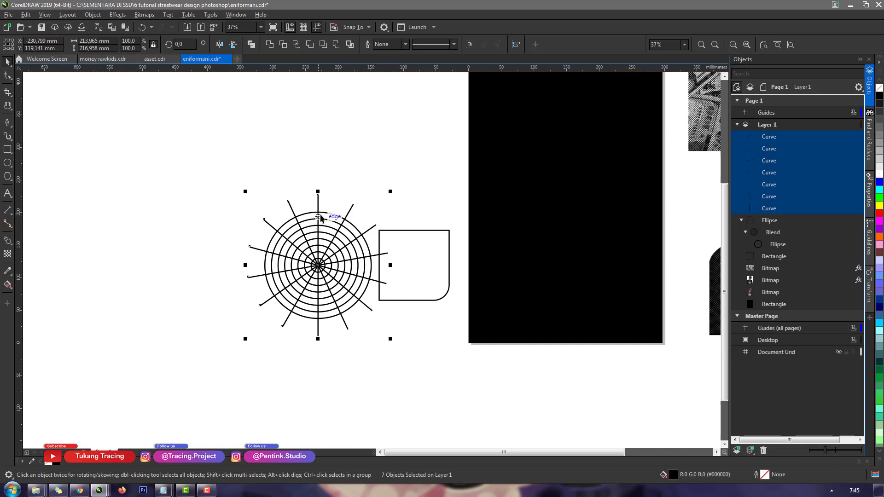
Move the seven radial lines about 200 mm to the left, clear of the concentric circles
left_click_drag(319, 209, 300, 209)
key("ctrl+z")
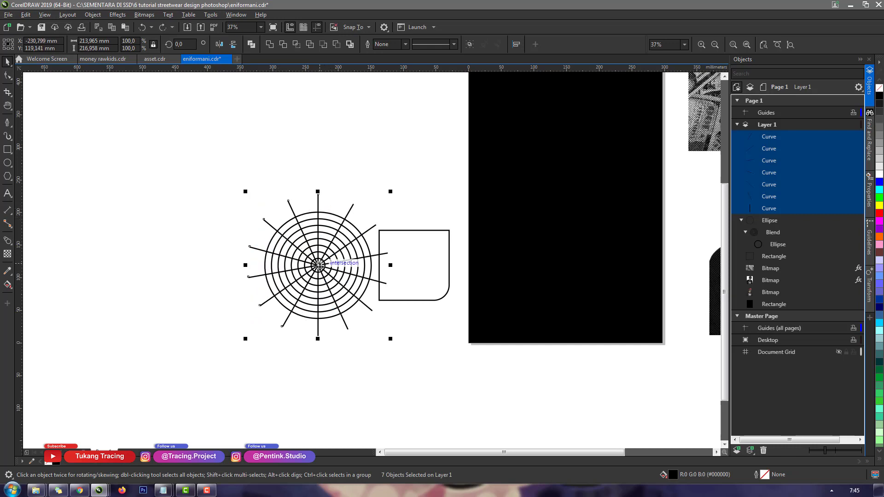
left_click_drag(319, 265, 188, 266)
Break the circle blend apart into separate ungrouped rings and convert their outlines to objects
left_click_drag(238, 175, 390, 338)
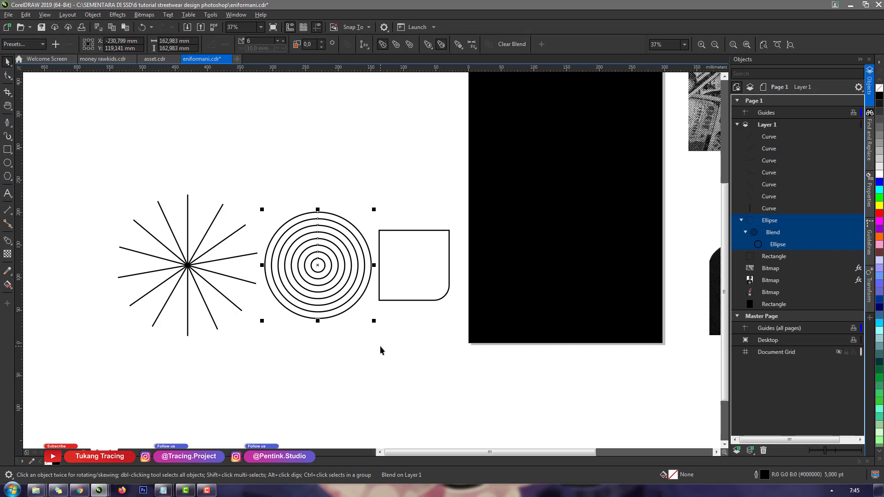
key("ctrl+k")
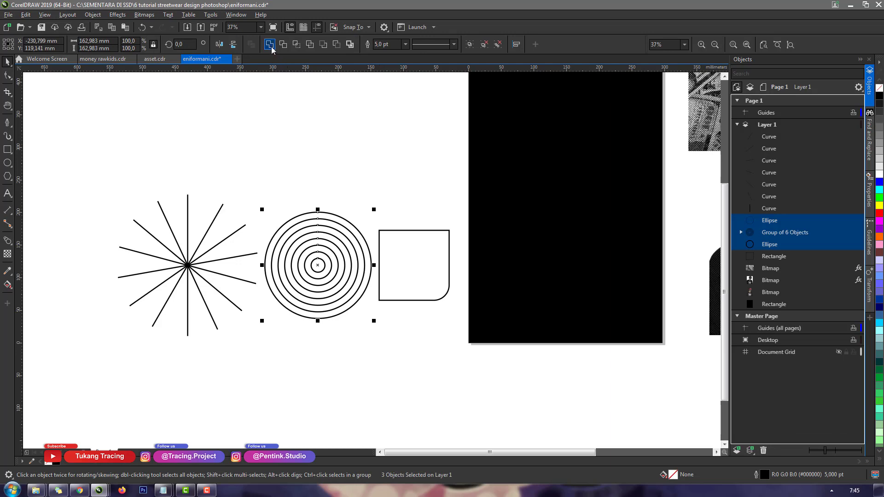
key("ctrl+u")
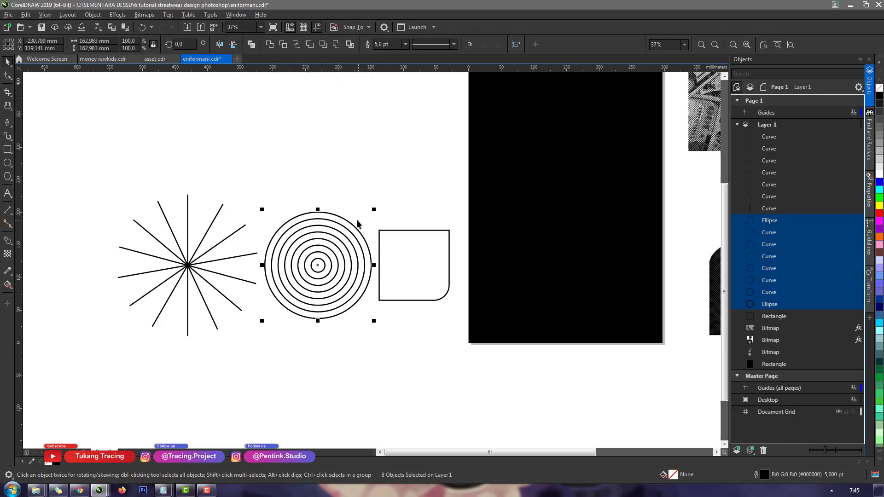
key("ctrl+shift+q")
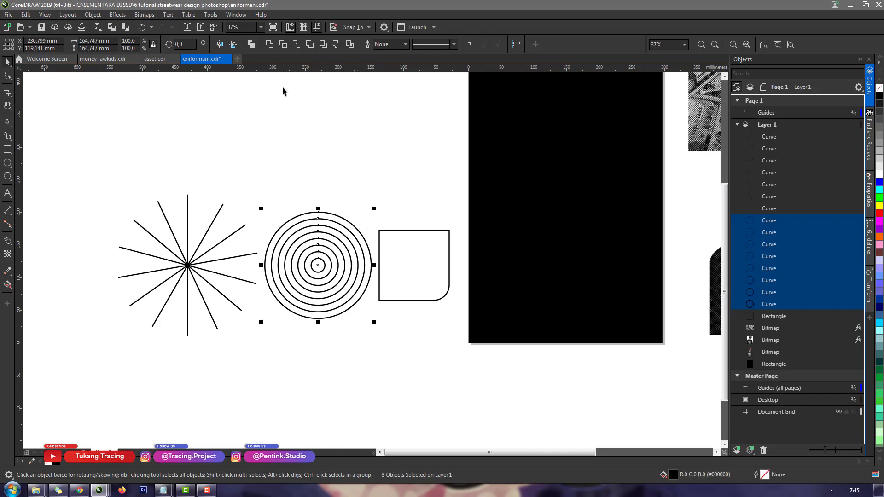
Combine the rings into one curve and the seven radial lines into another
key("ctrl+l")
left_click_drag(293, 138, 97, 350)
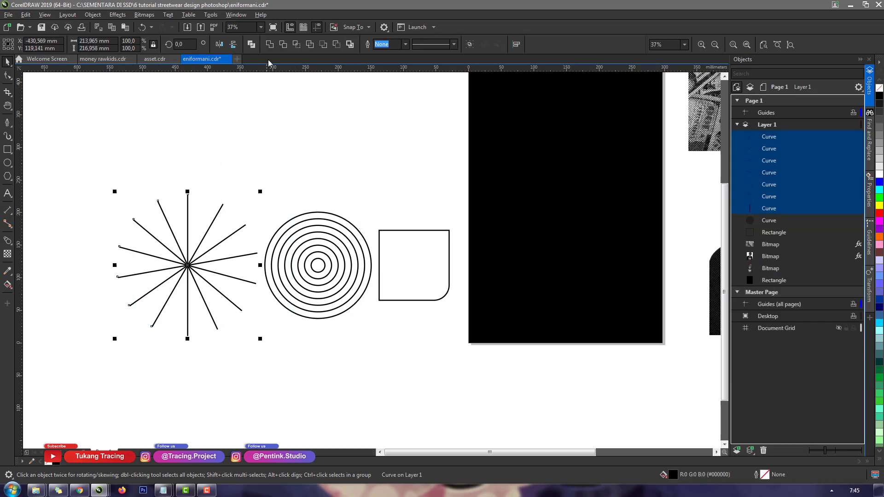
key("ctrl+l")
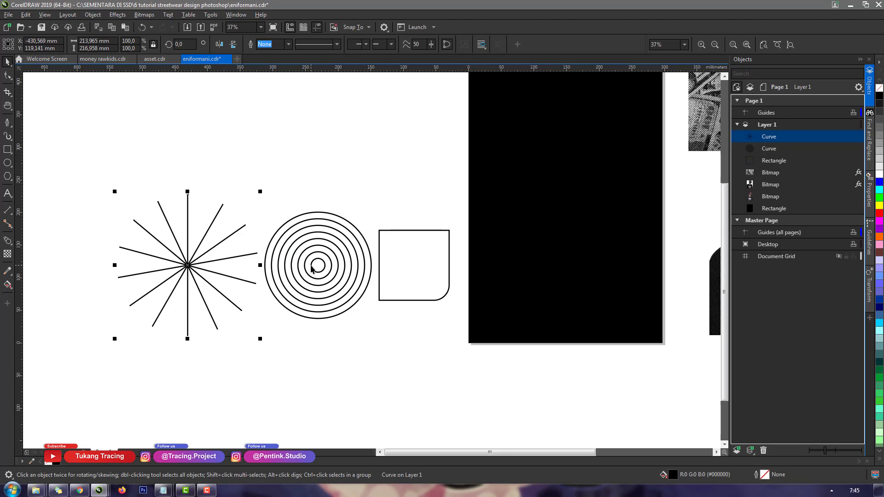
Centre the combined radial lines horizontally and vertically on the concentric rings
left_click(312, 269, "shift")
key("e")
key("c")
key("z")
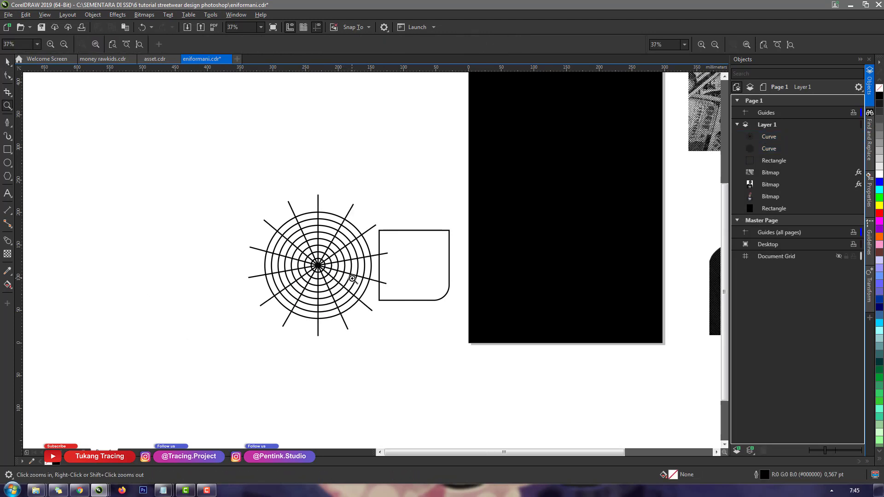
left_click(353, 278)
Move the radial lines and rings together about 87 mm to the left, away from the square, and group them
left_click(308, 239)
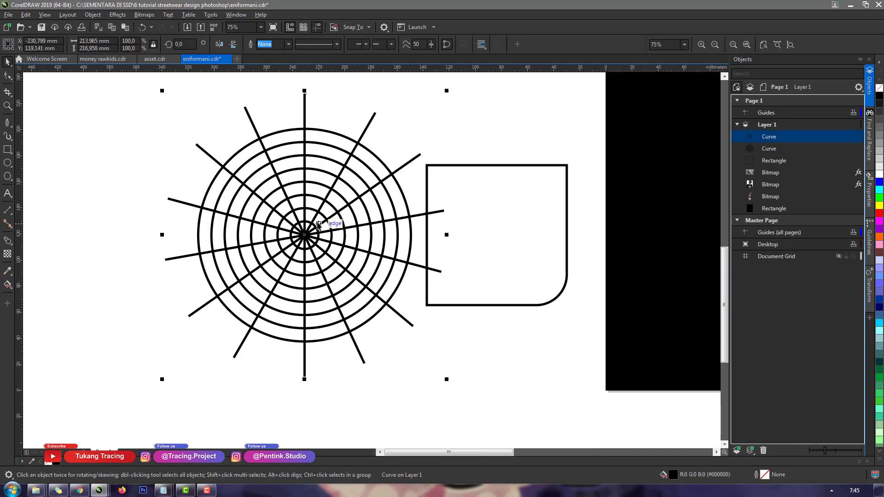
scroll(395, 195, "down", 1)
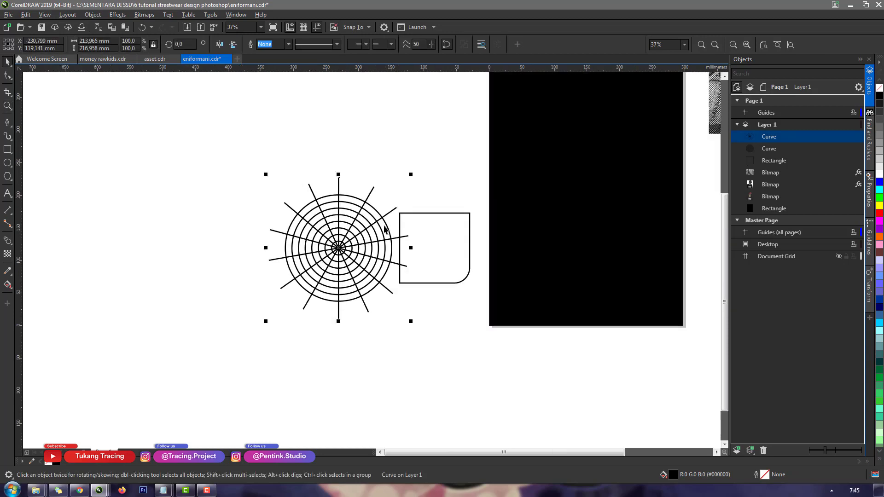
left_click(322, 238, "shift")
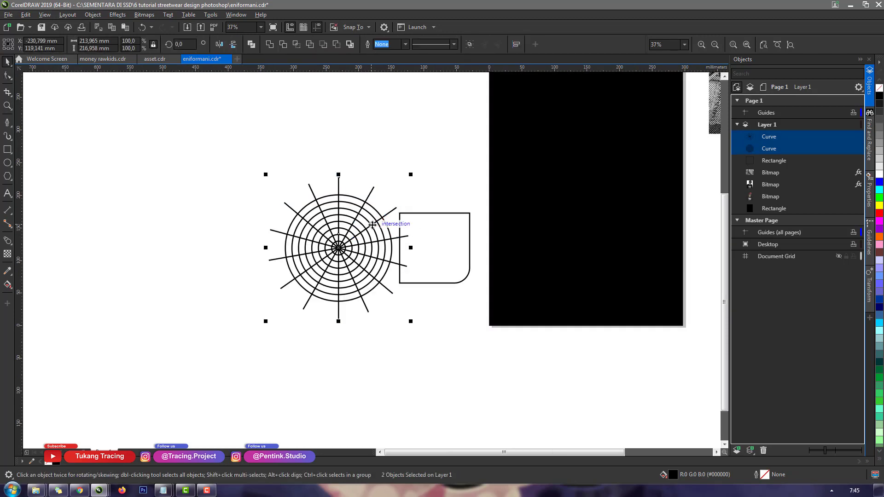
left_click_drag(368, 230, 312, 230)
key("ctrl+g")
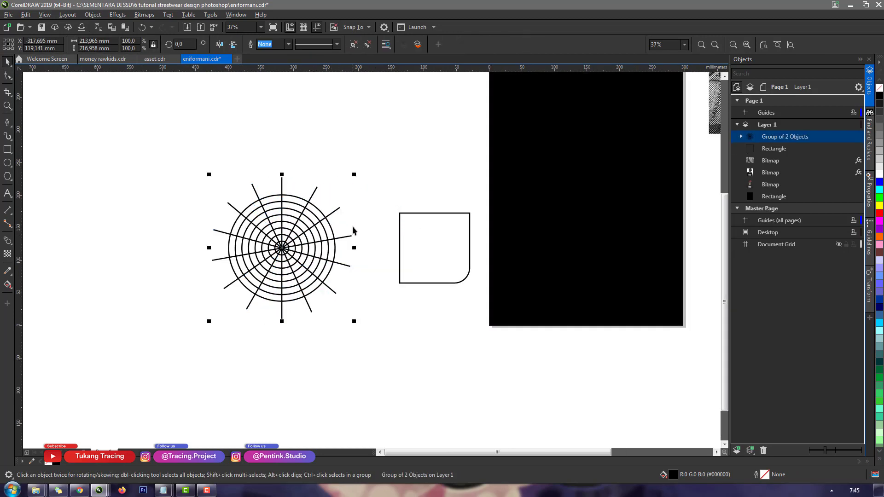
key("h")
left_click_drag(369, 257, 339, 269)
key("space")
left_click(327, 329)
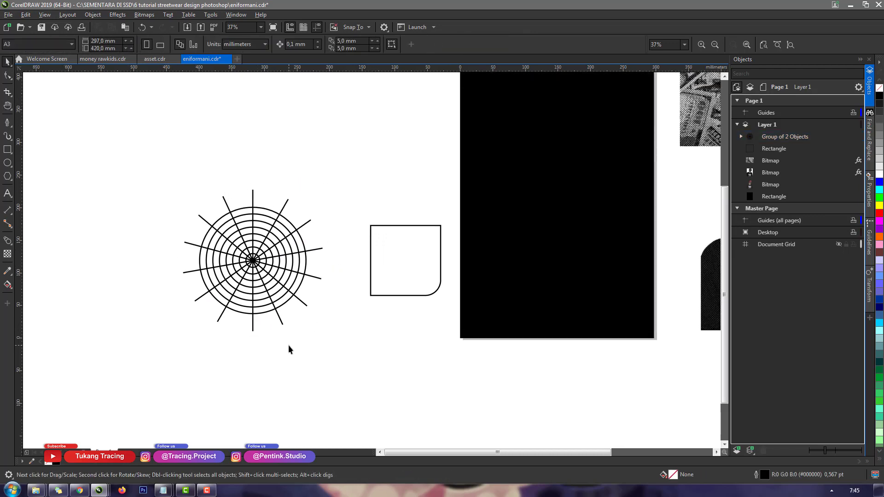
mouse_move(146, 484)
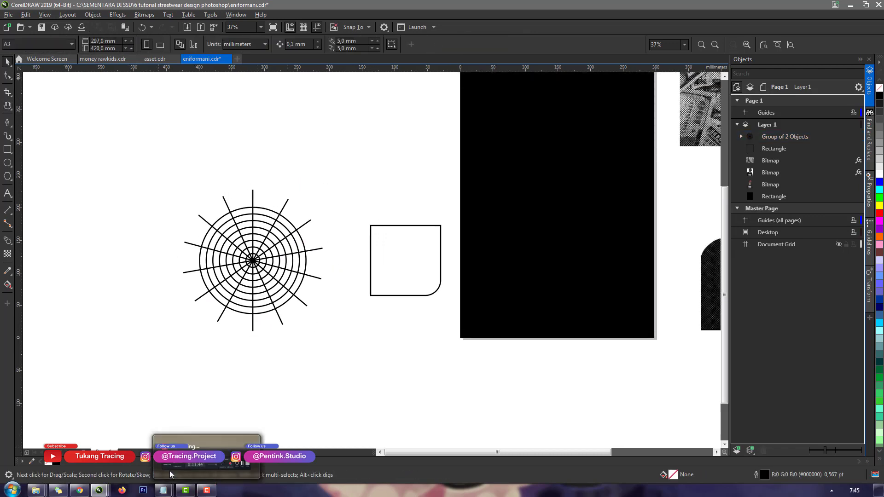
left_click(209, 490)
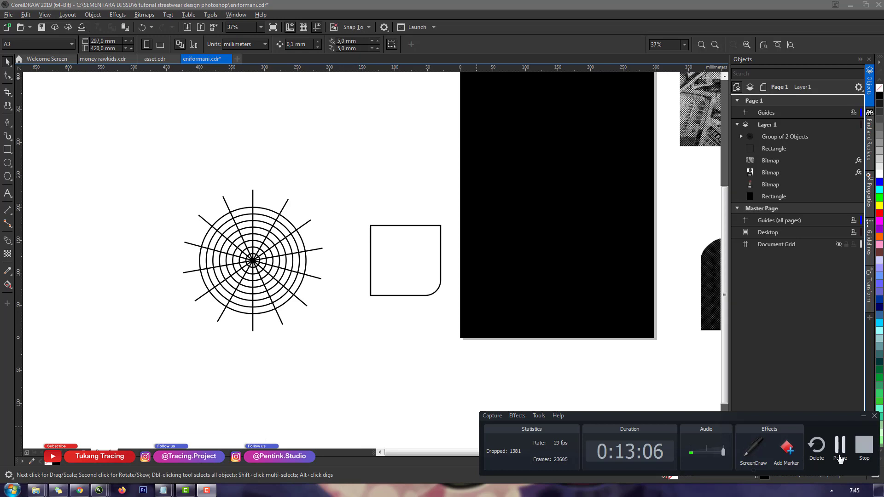
key("space")
left_click(413, 318)
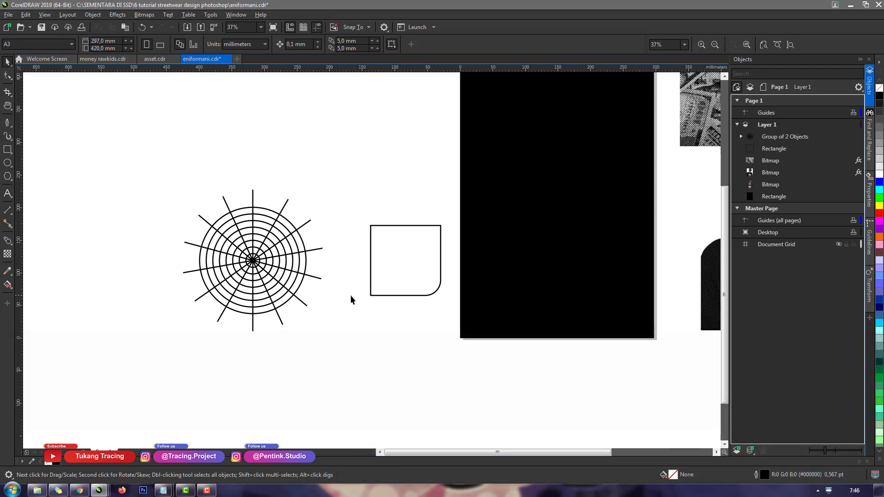
key("h")
left_click_drag(378, 319, 362, 269)
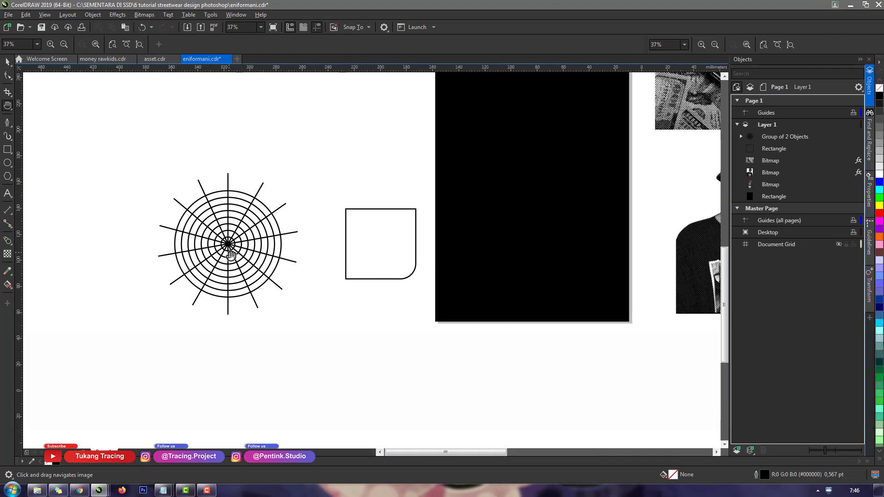
left_click_drag(288, 258, 345, 261)
key("space")
left_click_drag(366, 343, 365, 310)
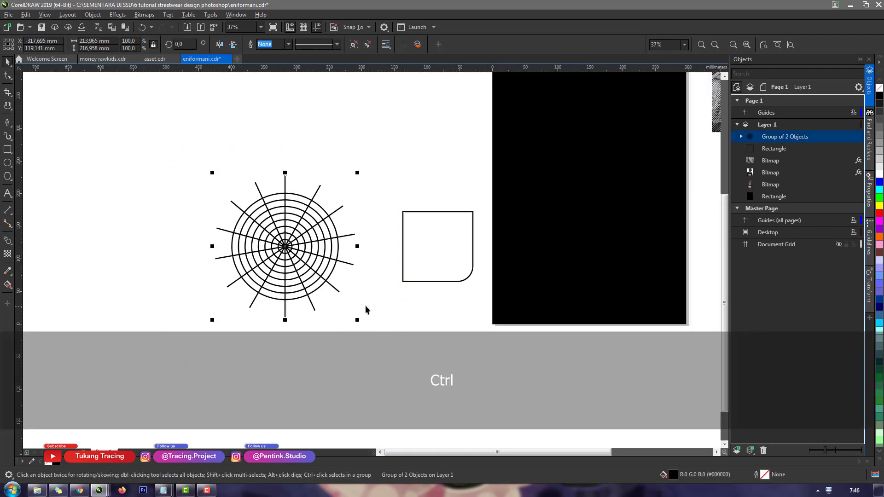
key("ctrl+g")
key("h")
left_click(206, 490)
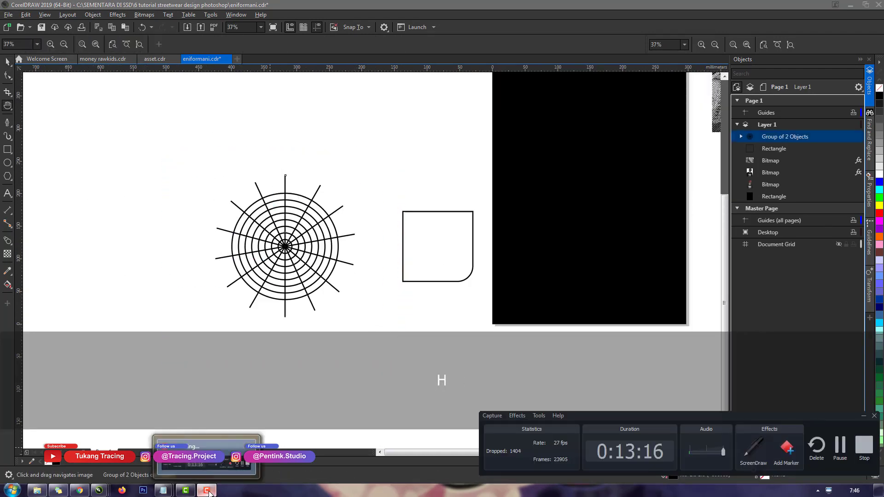
left_click(208, 492)
left_click_drag(428, 262, 392, 272)
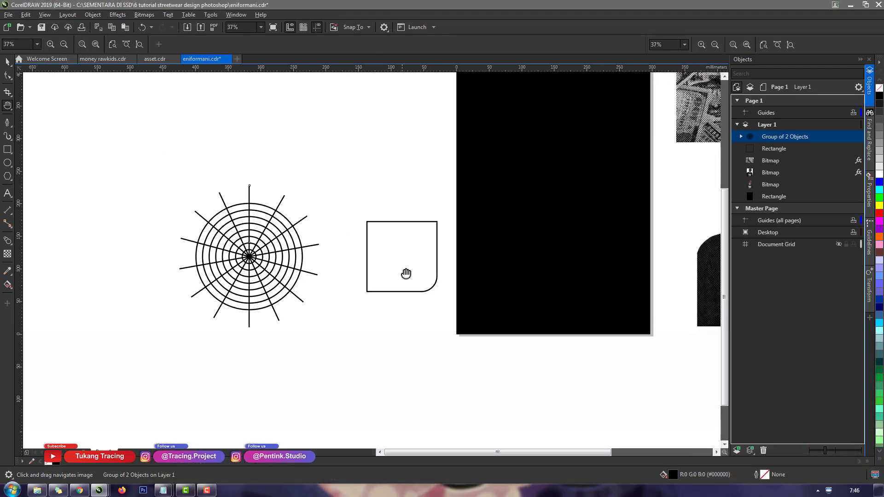
scroll(325, 262, "up", 2)
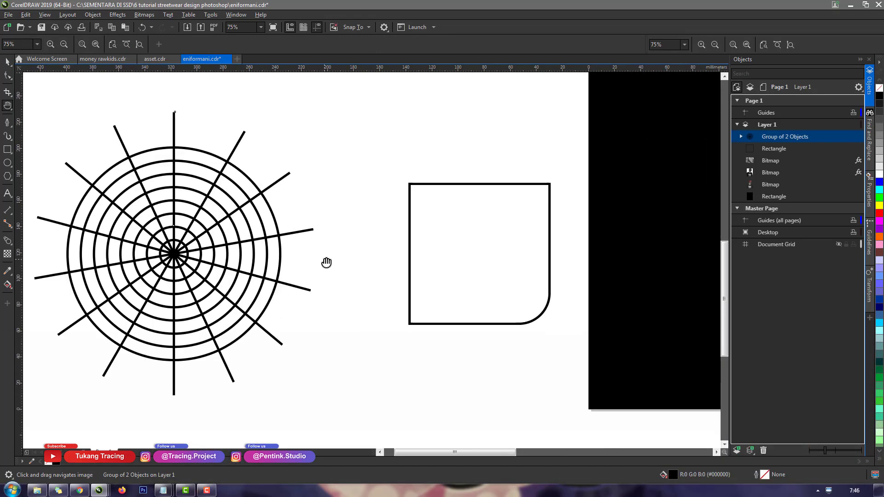
key("space")
left_click_drag(190, 254, 195, 221)
key("ctrl+z")
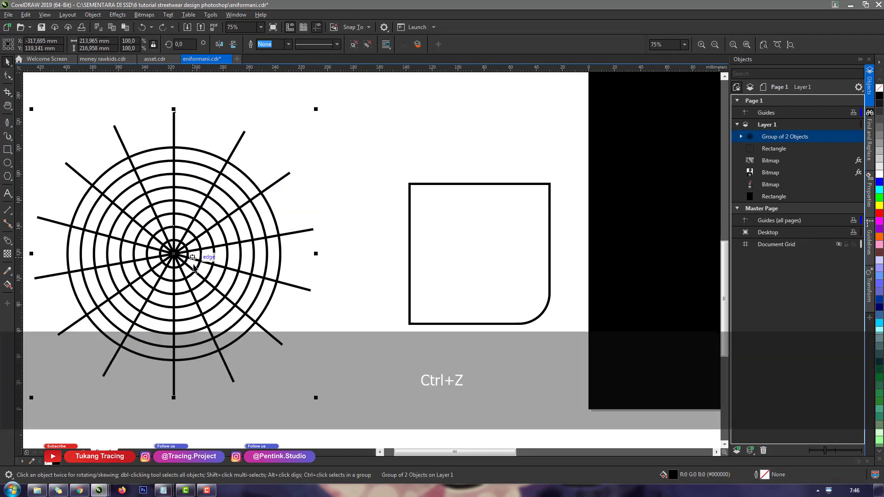
Convert the outline of the square with one rounded corner to an object
left_click(427, 184)
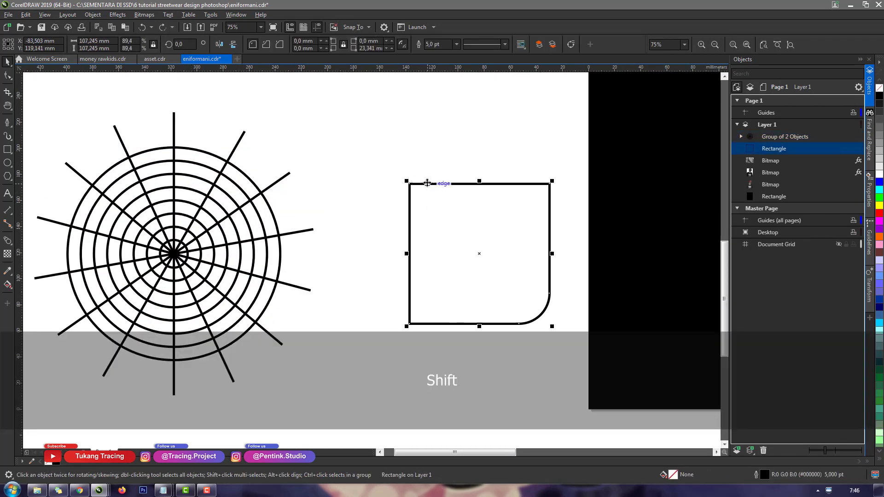
key("shift+ctrl+q")
key("ctrl+z")
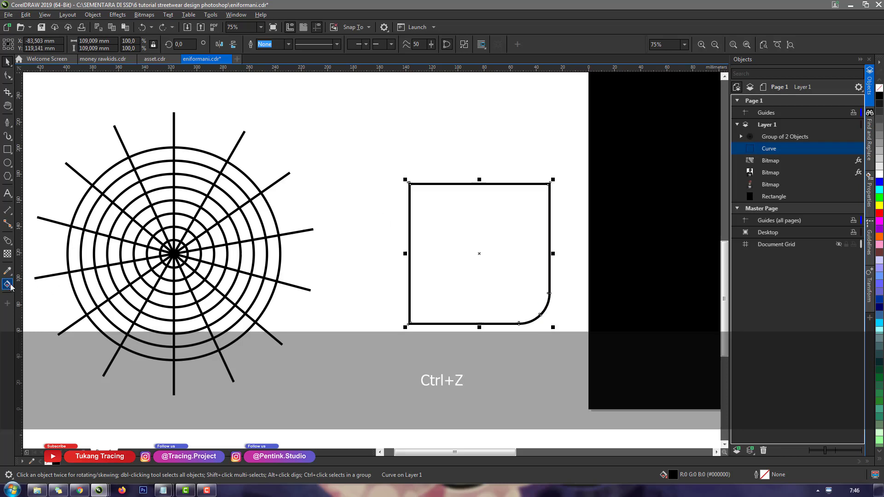
Use Smart Fill to create a green (#00FF48) shape filling the inside of the rounded-corner square frame
left_click(8, 284)
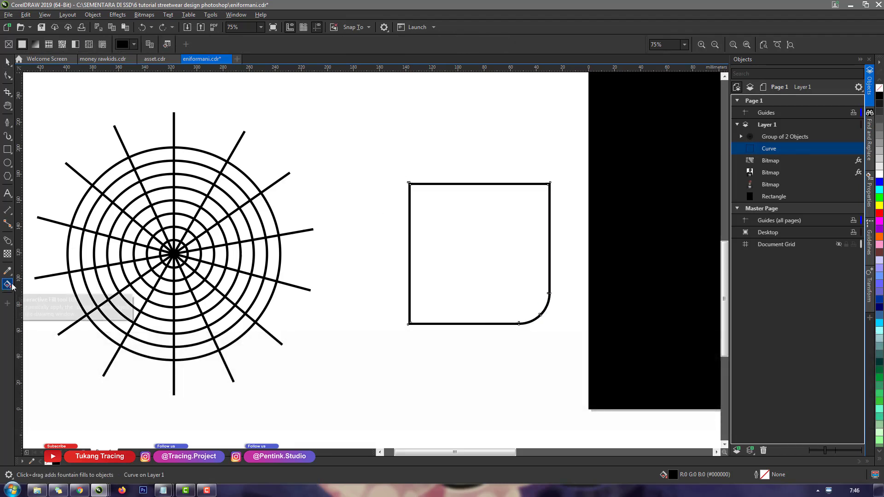
left_click(12, 290)
left_click(20, 295)
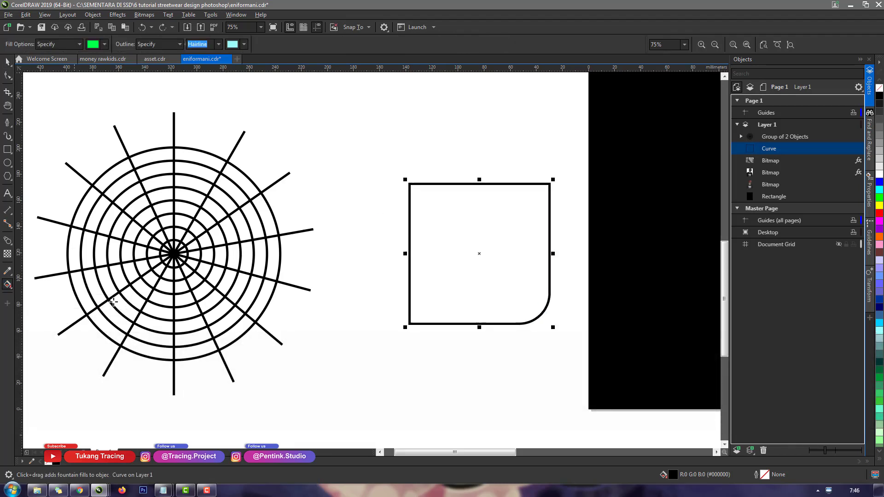
left_click(458, 229)
key("space")
left_click_drag(459, 229, 470, 235)
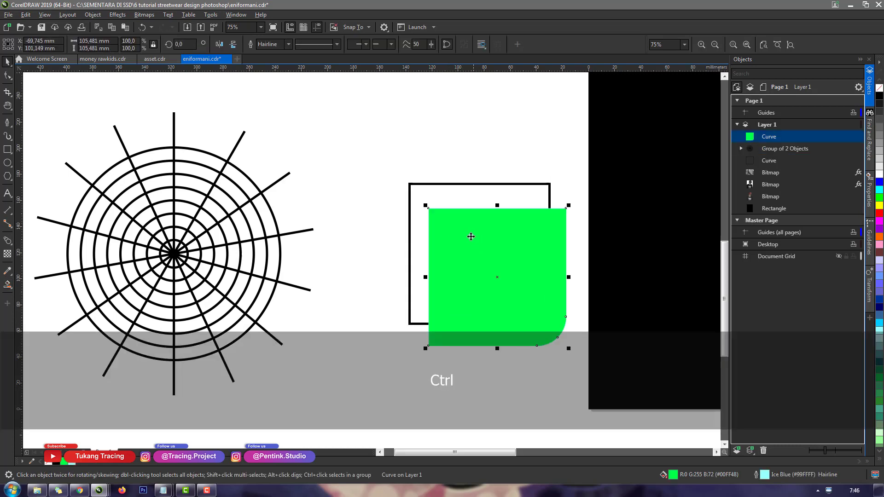
key("ctrl+z")
Centre the radial web group horizontally and vertically on the green shape
left_click(208, 234)
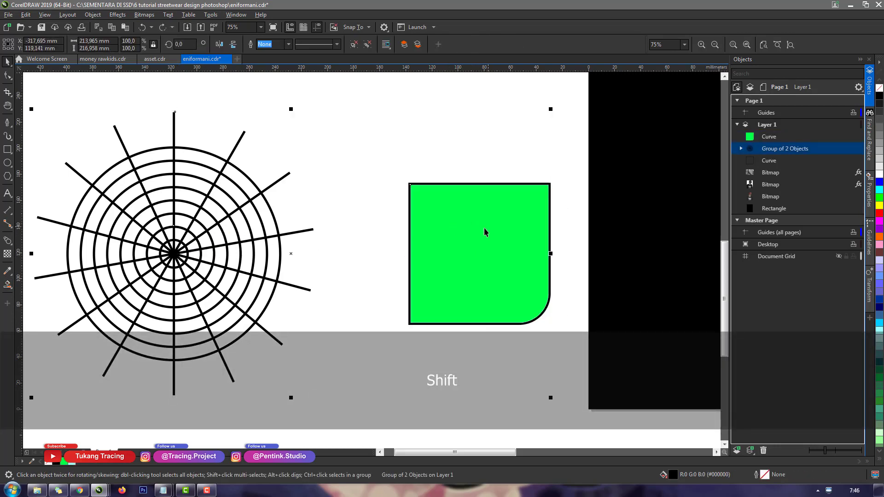
left_click(486, 230, "shift")
key("c")
key("e")
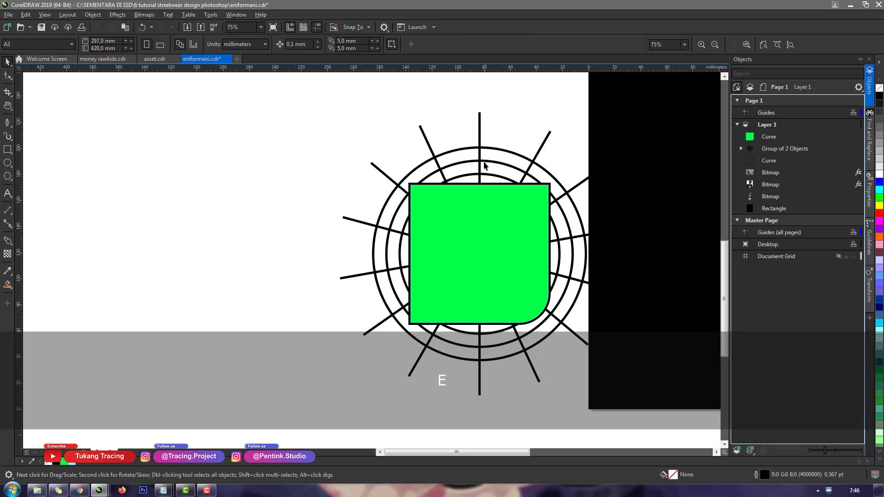
Bring the radial web in front of the green shape and create the intersection of the two
left_click(483, 167)
key("ctrl+x")
key("ctrl+v")
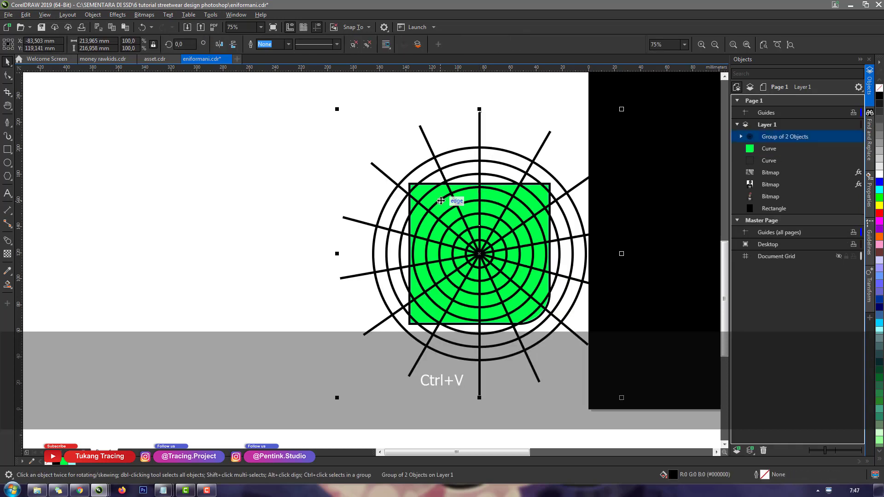
left_click(436, 199, "shift")
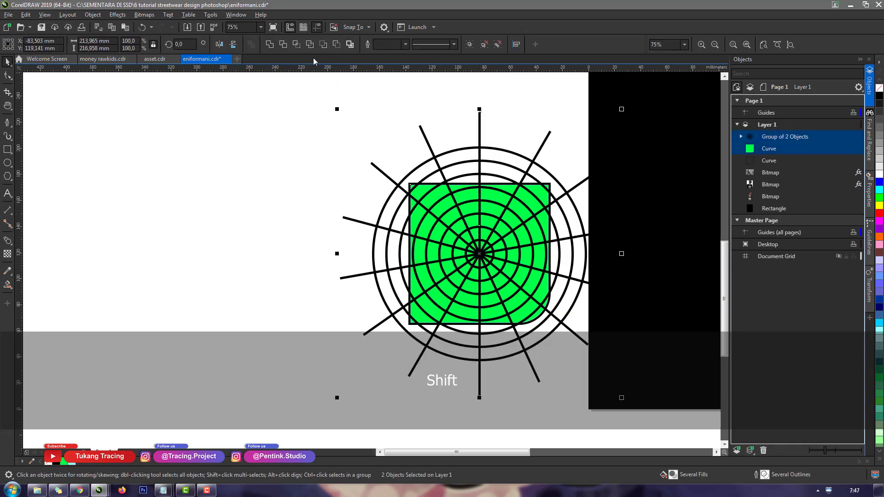
left_click(296, 48)
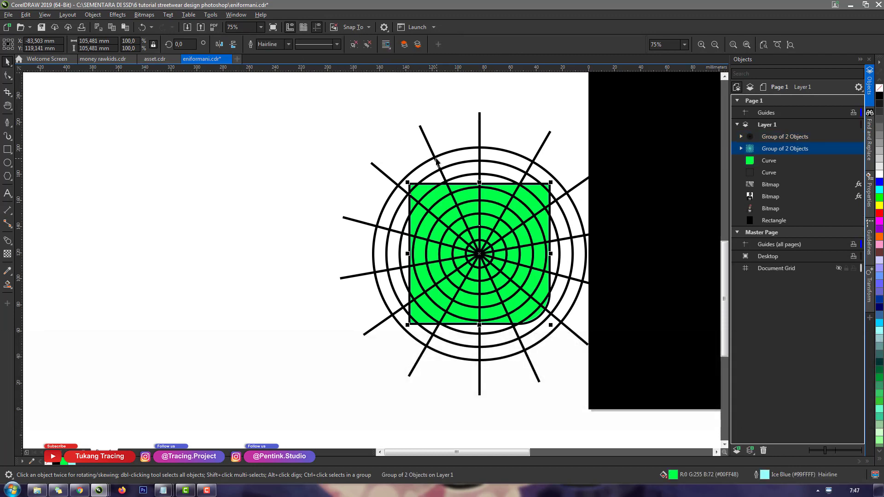
Move the original black web to the left, clear of the square, and delete the solid green fill shape
left_click_drag(435, 159, 132, 177)
left_click(422, 194)
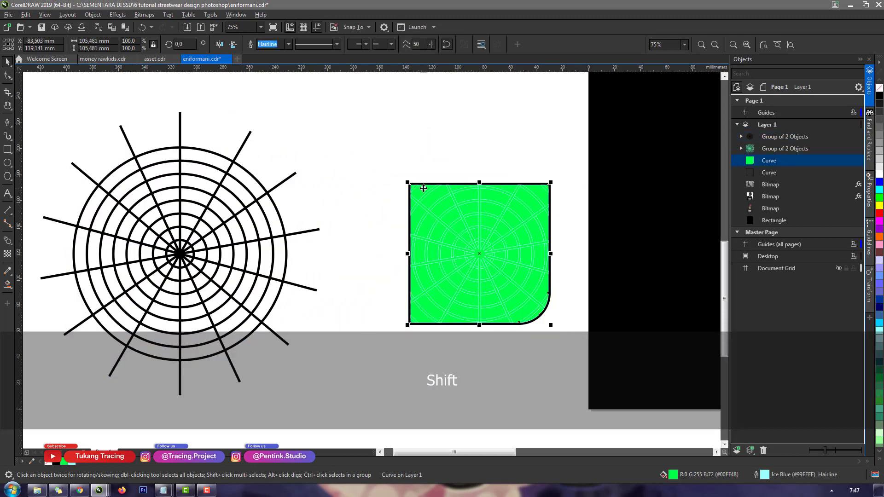
left_click_drag(419, 187, 297, 319)
key("h")
left_click_drag(445, 249, 375, 188)
key("Delete")
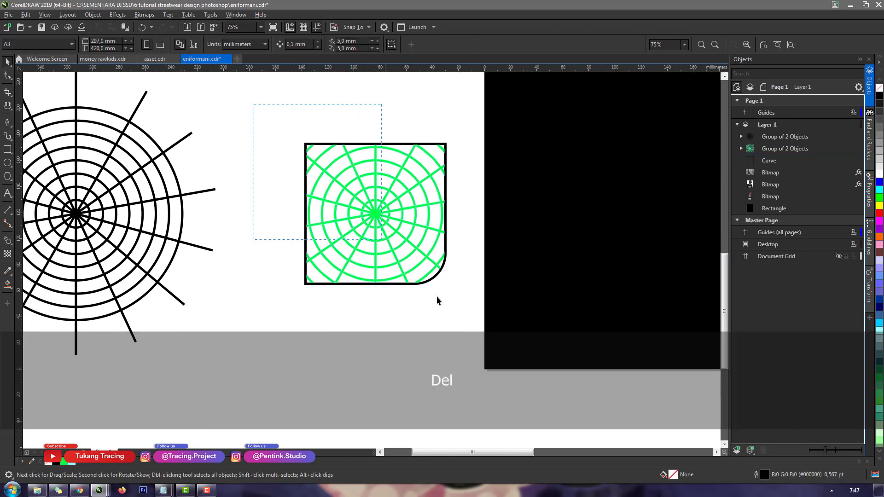
Colour the clipped web and its square frame green (#00FF48) and group them
left_click_drag(437, 297, 456, 315)
left_click(64, 464)
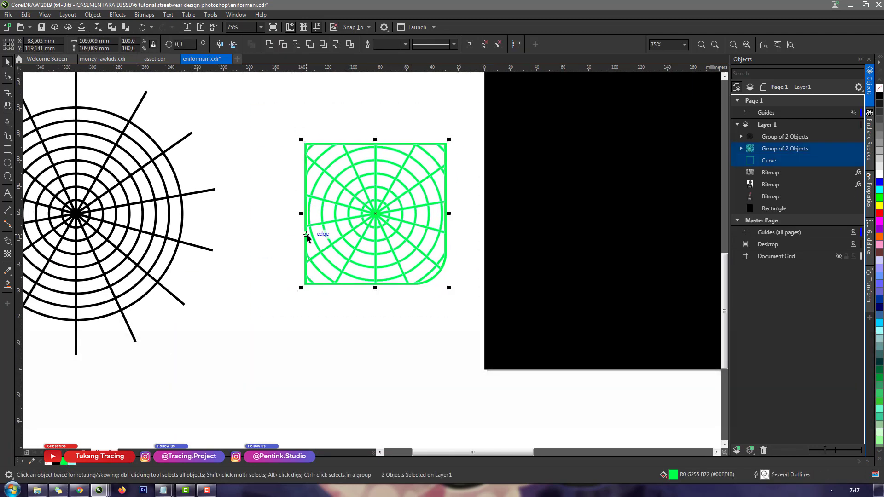
scroll(318, 249, "down", 3)
scroll(322, 244, "up", 3)
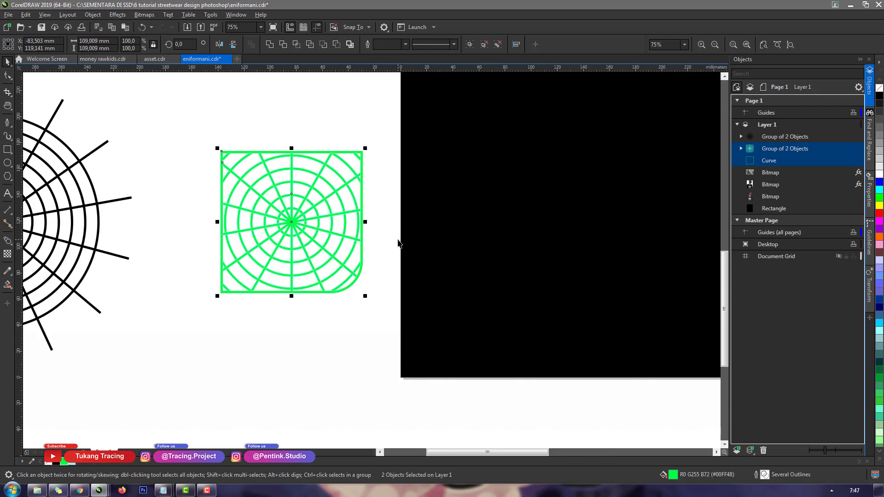
scroll(313, 235, "down", 4)
scroll(331, 230, "up", 2)
key("ctrl")
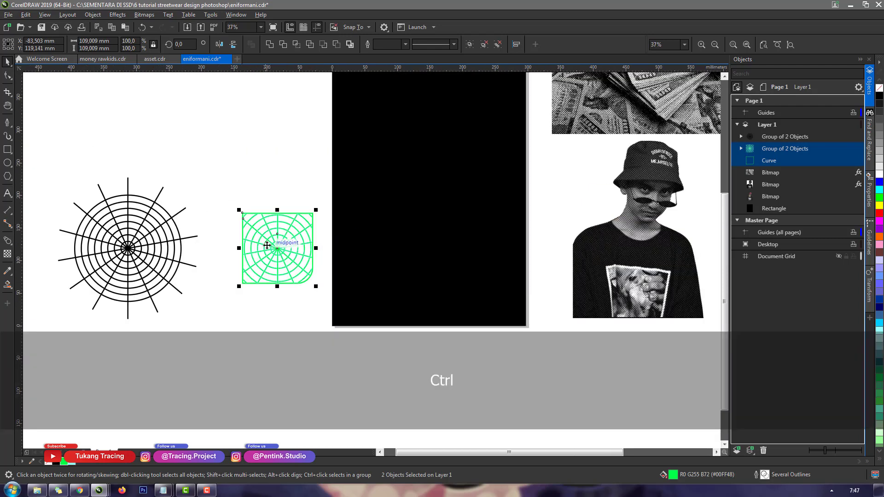
key("ctrl+g")
Move the green web square onto the lower-left area of the black page and remove its outline
left_click_drag(268, 246, 386, 263)
right_click(48, 462)
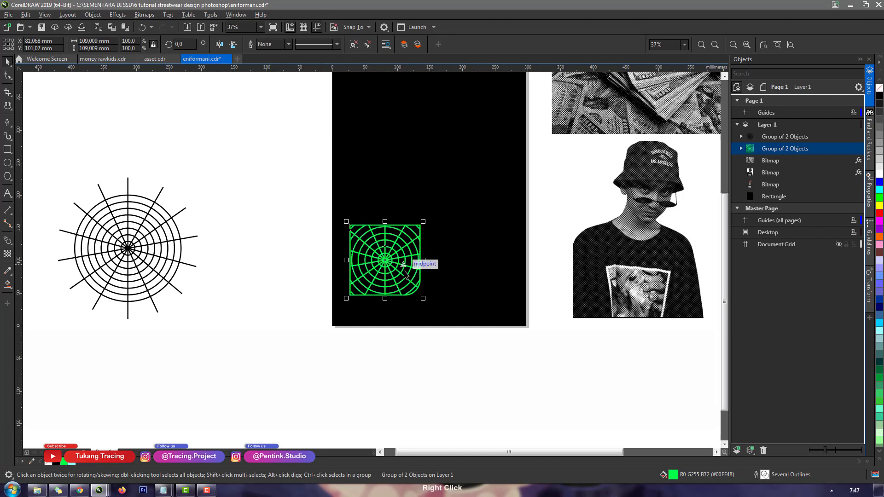
key("h")
left_click_drag(413, 293, 351, 289)
key("space")
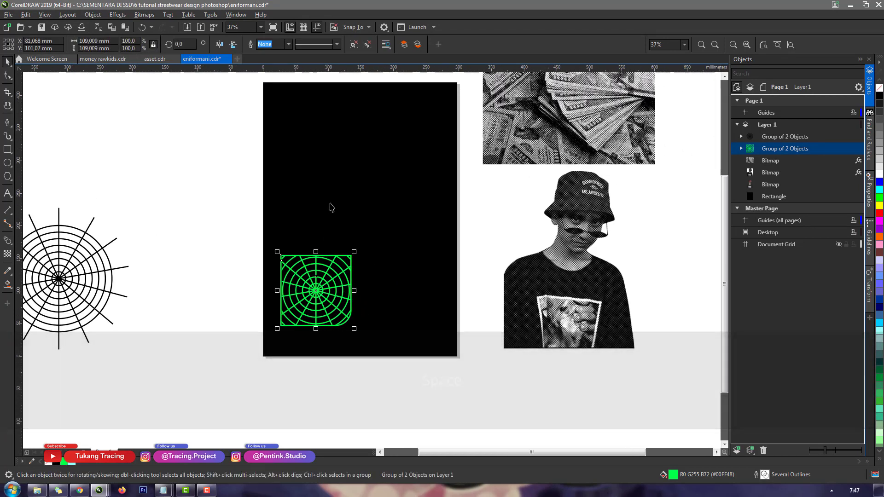
left_click_drag(322, 272, 321, 278)
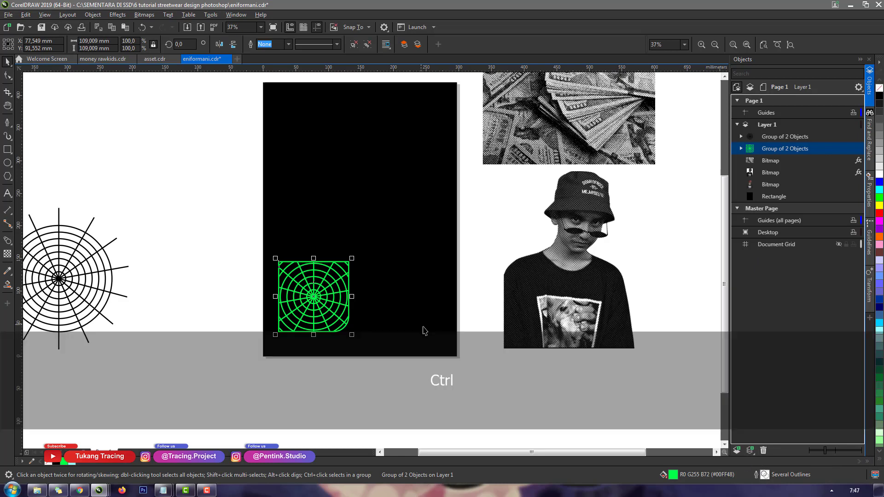
Flatten the web square's nested groups into one group of three curves and fill it with pure green (#00FF00)
key("ctrl+u")
key("ctrl+u")
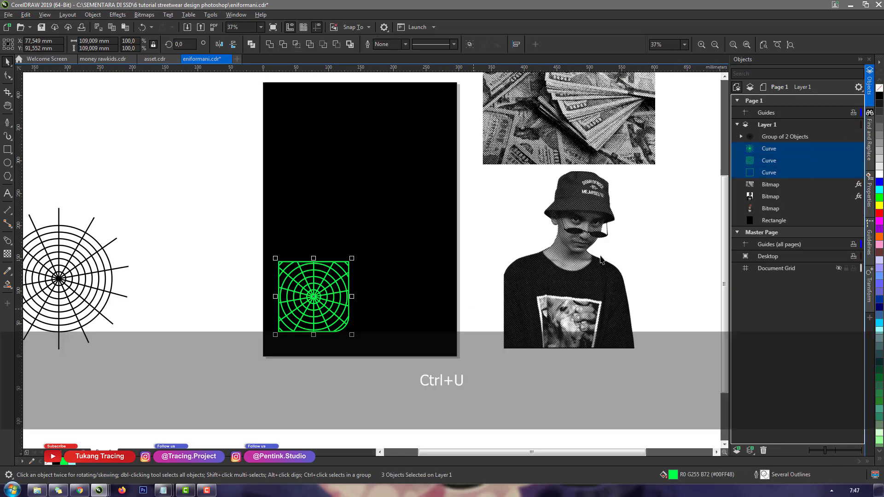
left_click(767, 167)
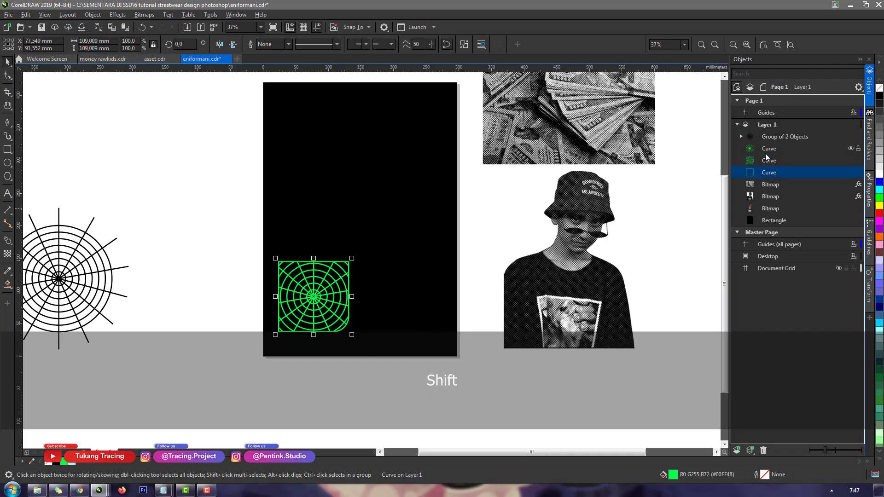
left_click(766, 153, "shift")
key("ctrl+g")
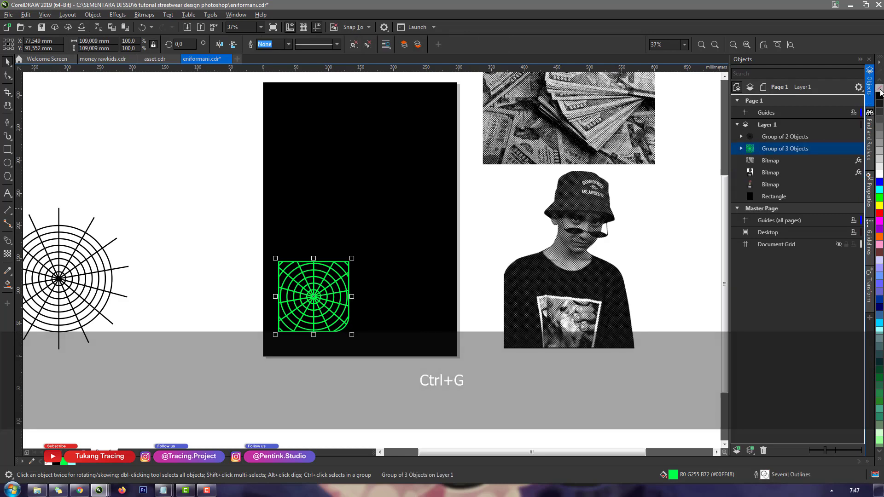
right_click(880, 201)
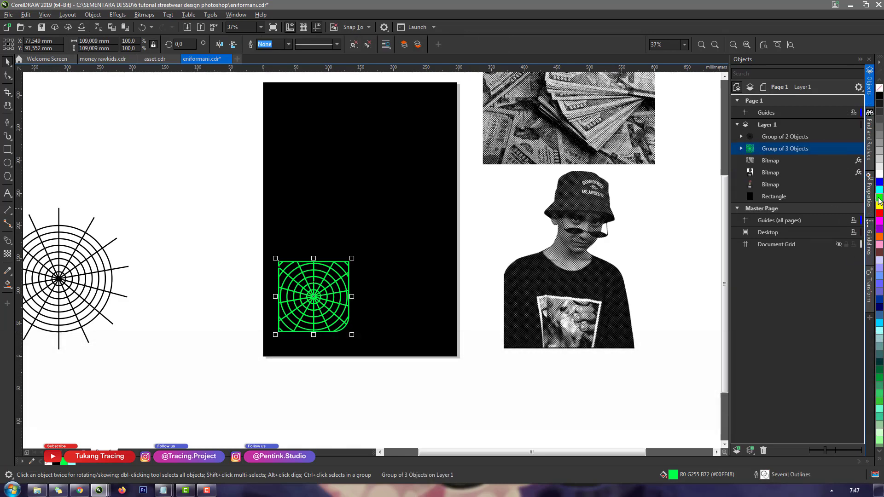
left_click(880, 201)
Try a yellow-green fill from the extended colour palette on the web square, and undo it
left_click(880, 460)
left_click(880, 461)
left_click(880, 452)
left_click(880, 457)
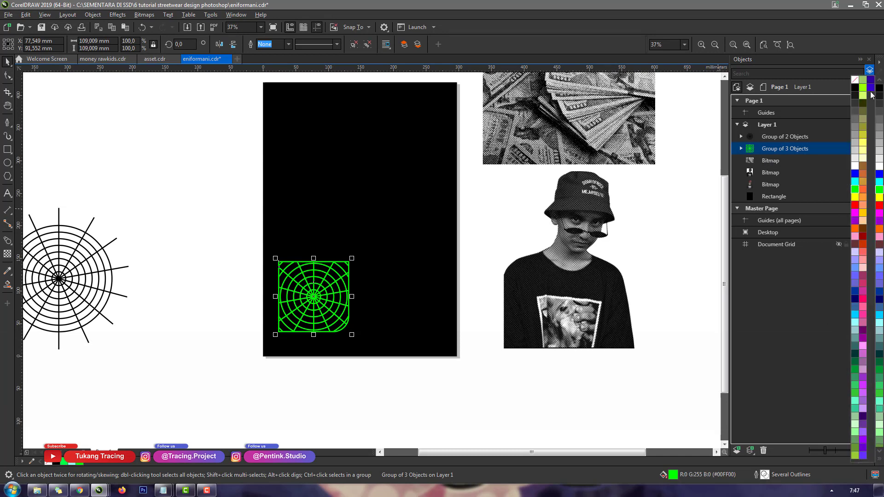
left_click(866, 89)
key("h")
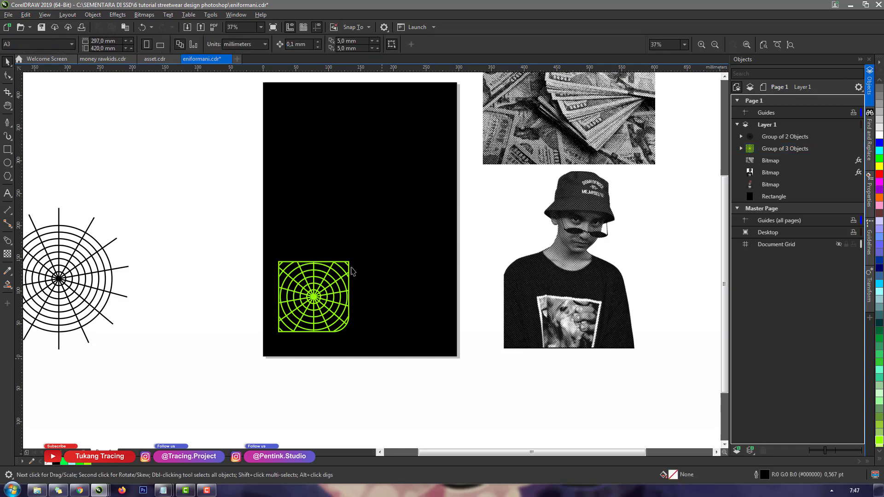
left_click_drag(352, 284, 372, 232)
key("ctrl+z")
Shift the web square slightly towards the page's lower-left corner and enlarge it proportionally to about 122 mm wide
key("space")
key("h")
key("space")
key("h")
key("space")
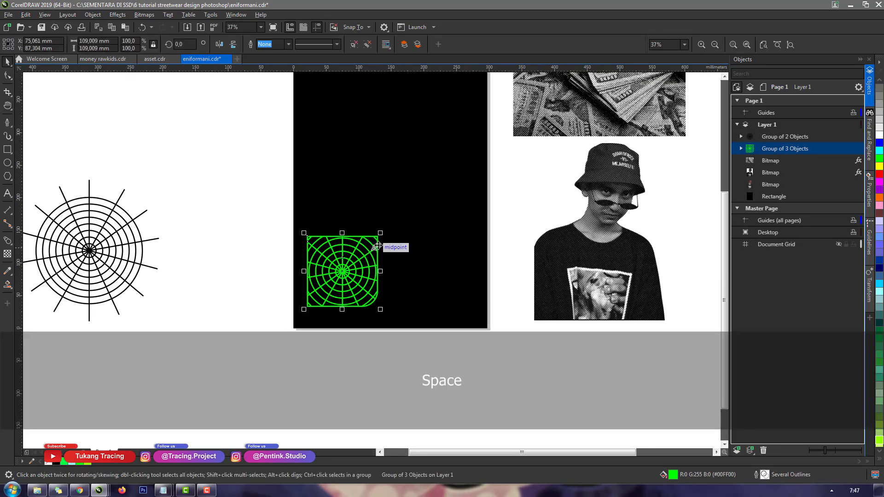
left_click_drag(378, 234, 389, 224)
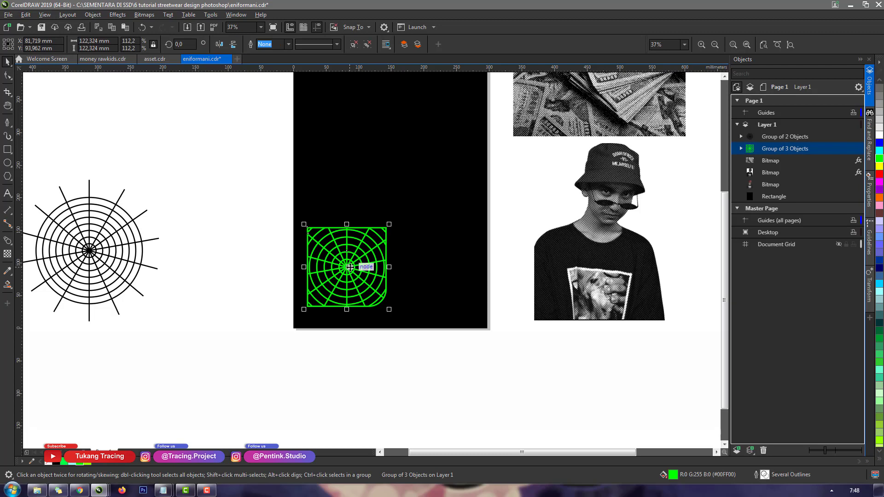
Try moving the halftone portrait bitmap slightly downward, and undo the move
scroll(350, 267, "up", 2)
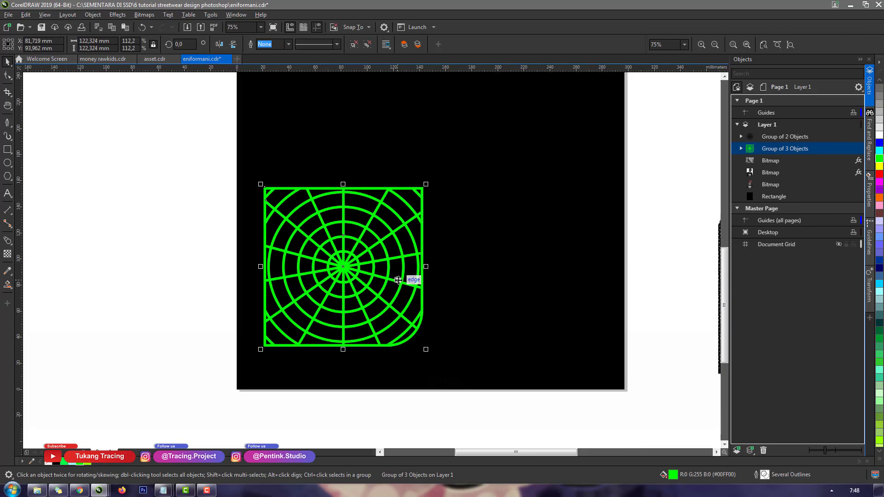
scroll(407, 280, "down", 2)
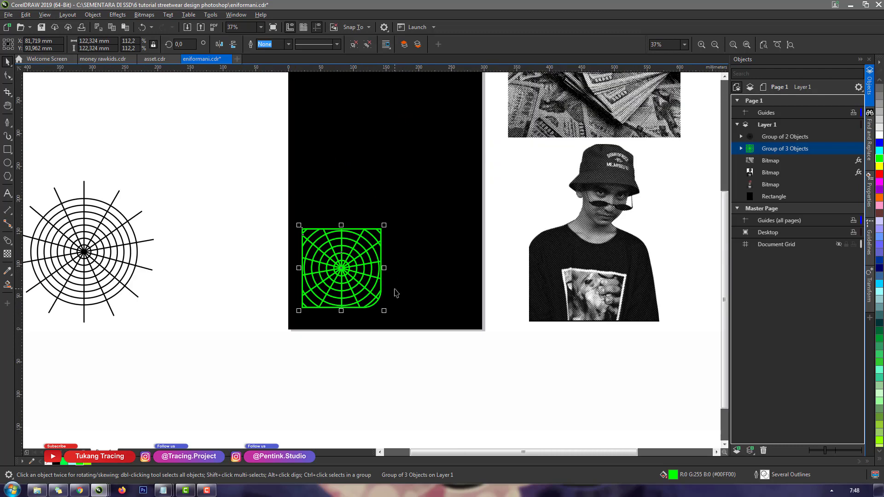
key("h")
left_click_drag(395, 294, 325, 300)
key("space")
left_click(508, 237)
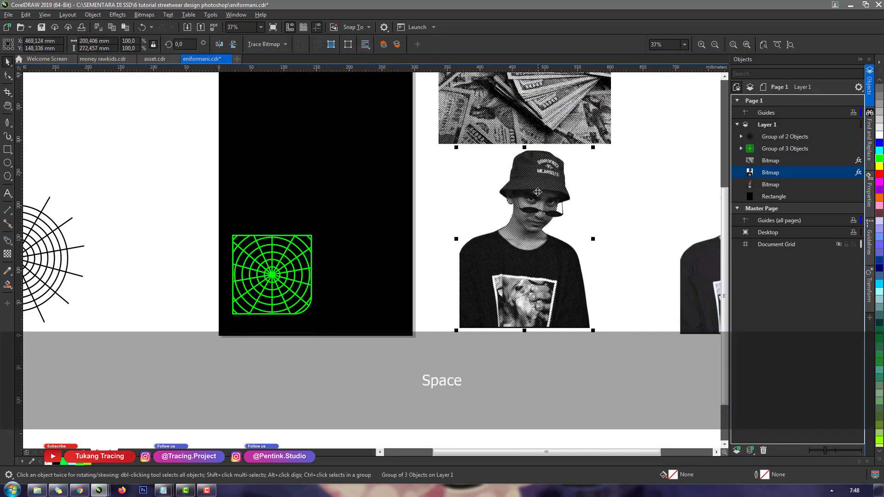
left_click_drag(538, 191, 546, 225)
key("ctrl+z")
Draw a rectangle about 116 mm wide and 48 mm high beside the web square and give it a green (#00FF00) outline
left_click(312, 260)
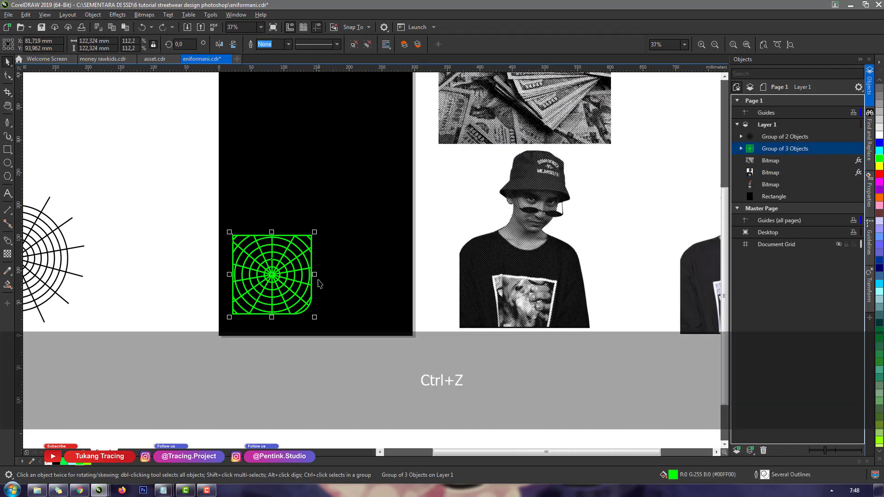
key("F6")
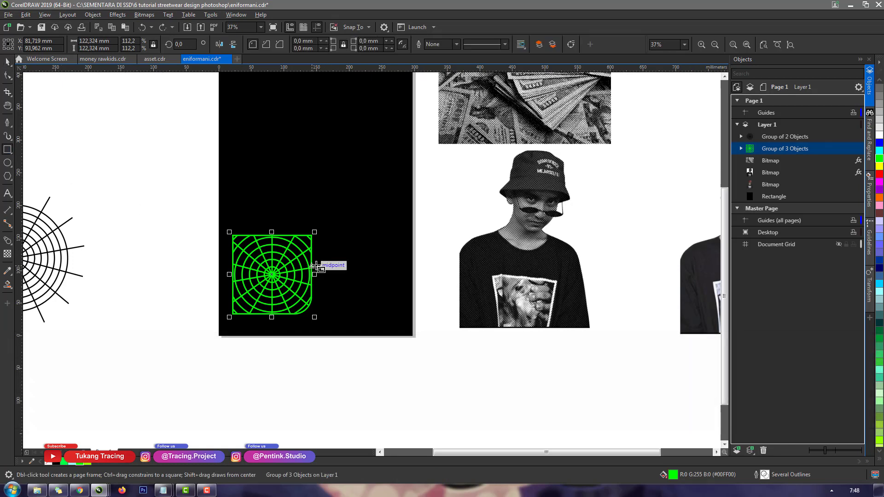
scroll(317, 264, "up", 2)
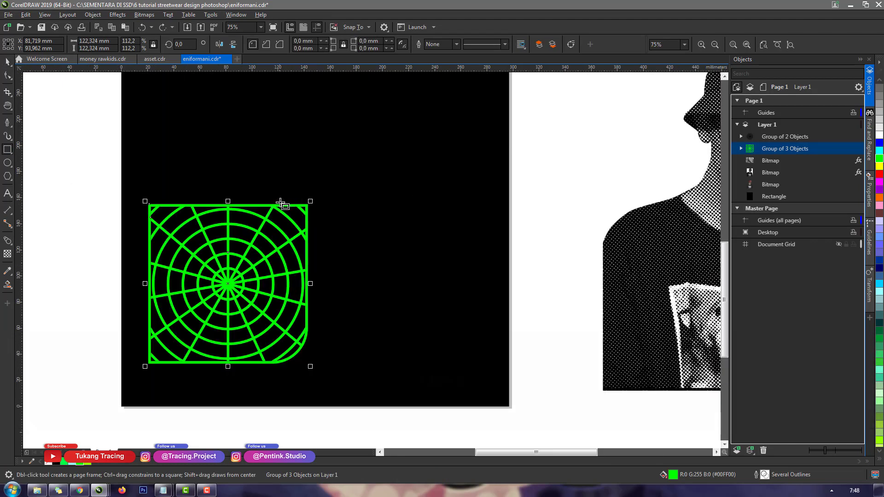
mouse_move(281, 204)
left_mouse_down()
mouse_move(345, 244)
mouse_move(441, 266)
mouse_move(434, 269)
mouse_move(444, 261)
mouse_move(427, 277)
left_mouse_up()
key("shift")
key("space")
key("shift")
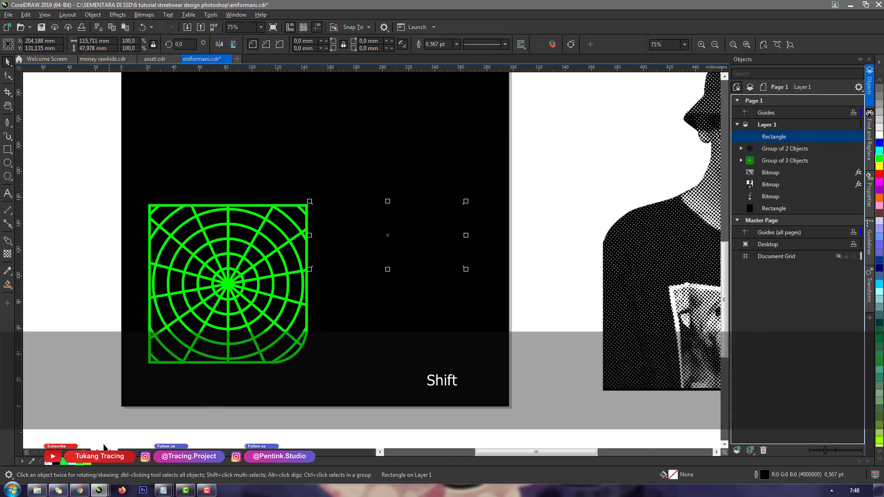
right_click(79, 464)
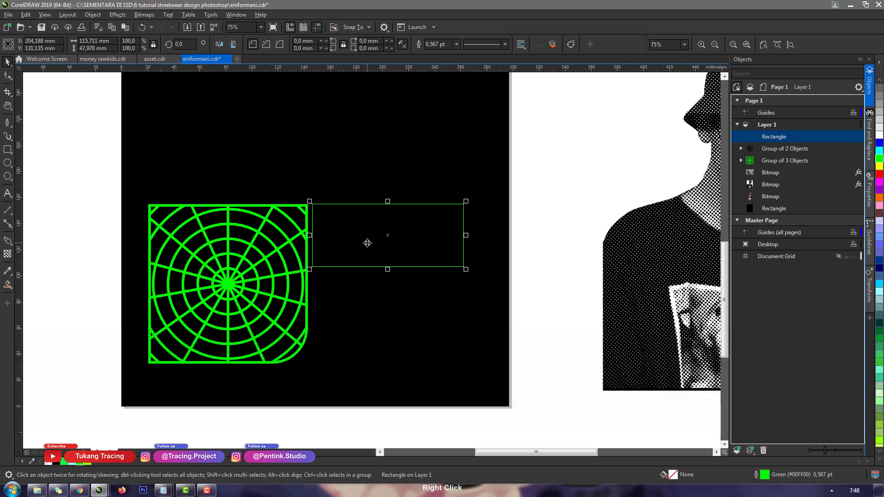
Enlarge the rectangle to about 126 × 55 mm with a small gap beside the web square, and align their top edges
left_click_drag(369, 242, 393, 281)
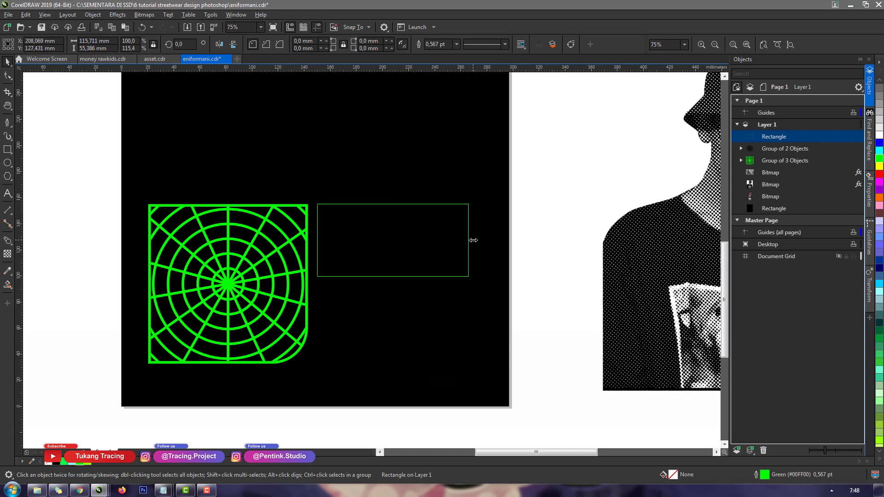
left_click_drag(473, 240, 483, 241)
key("shift")
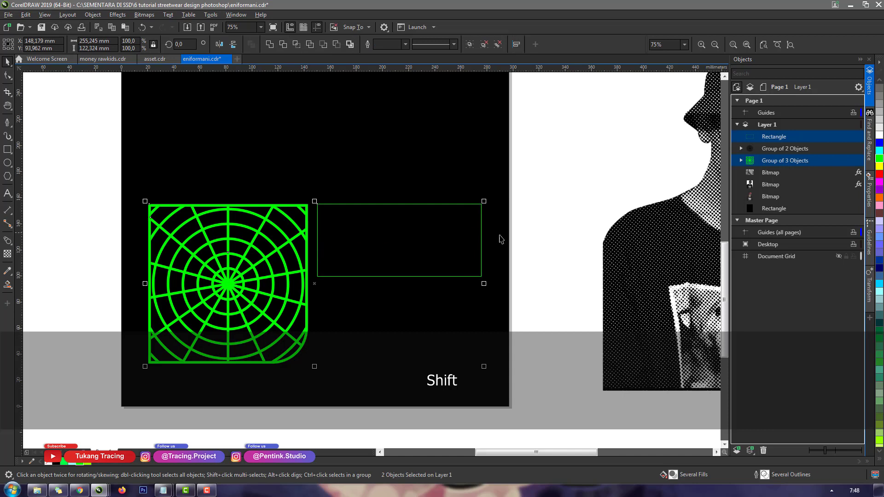
key("t")
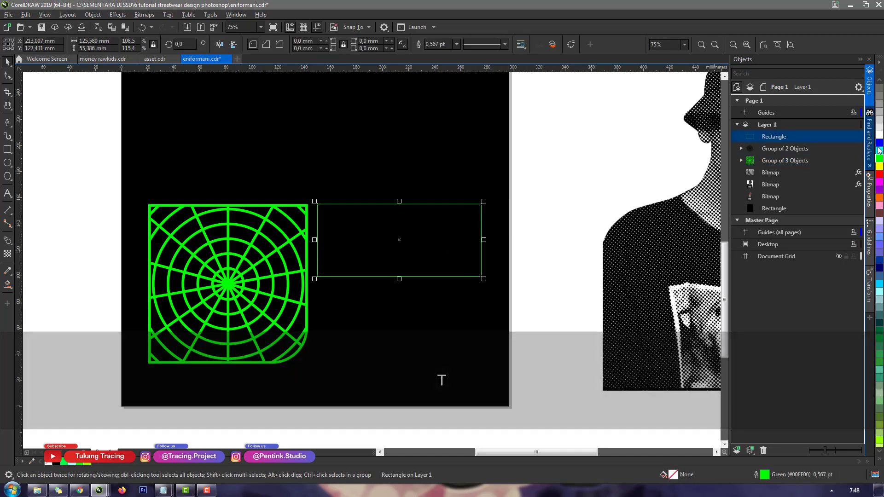
Fill the new rectangle with white and remove its outline
left_click(879, 135)
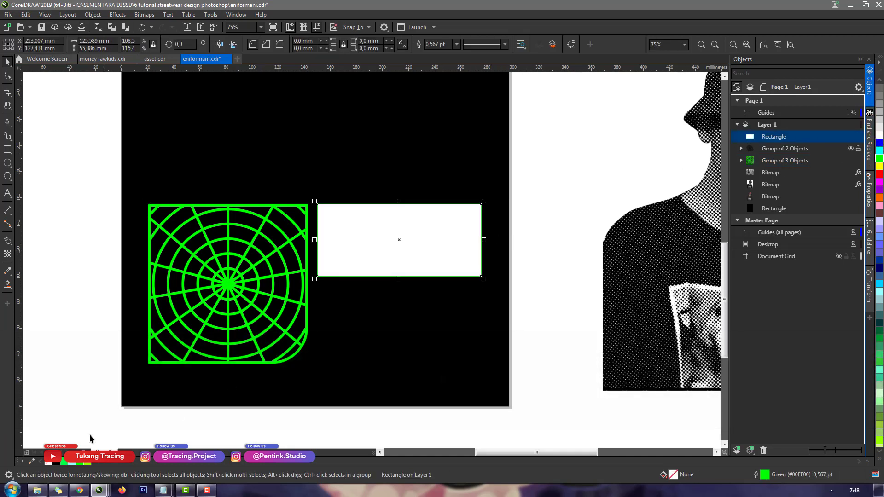
right_click(51, 463)
Move the halftone portrait closer to the page and PowerClip it inside the white rectangle
scroll(428, 263, "down", 2)
double_click(543, 258)
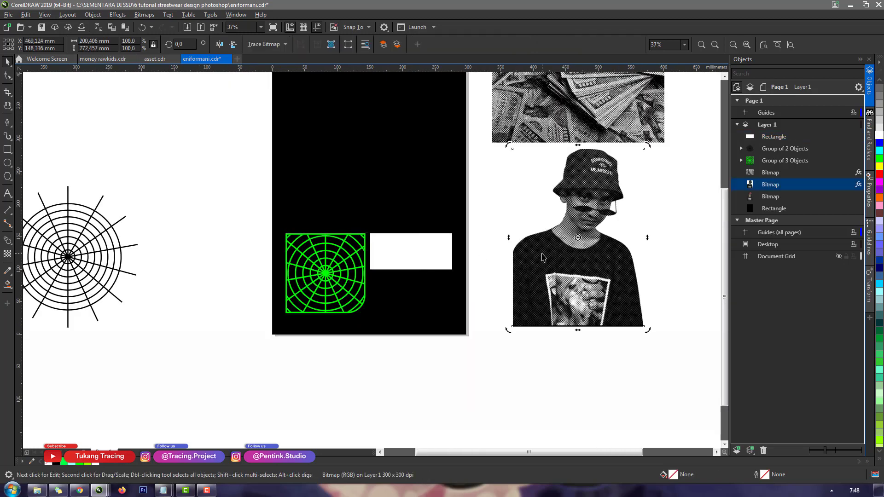
left_click(552, 288)
left_click_drag(572, 281, 535, 299)
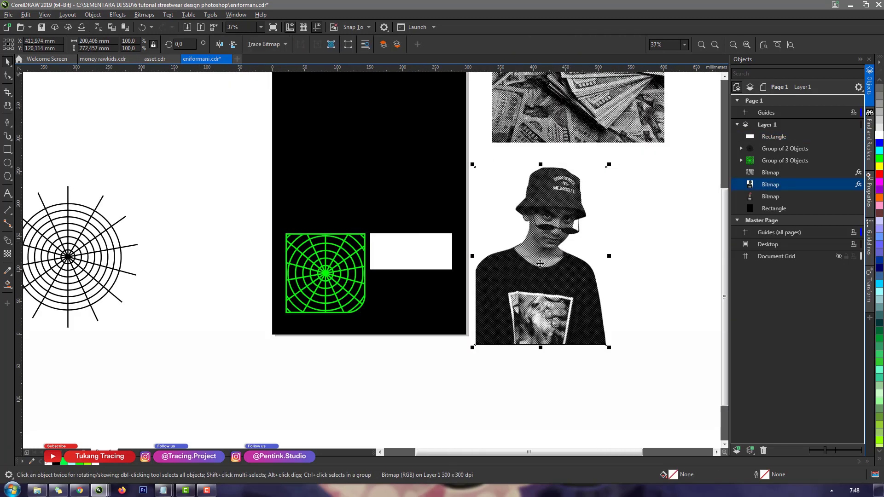
right_click(540, 277)
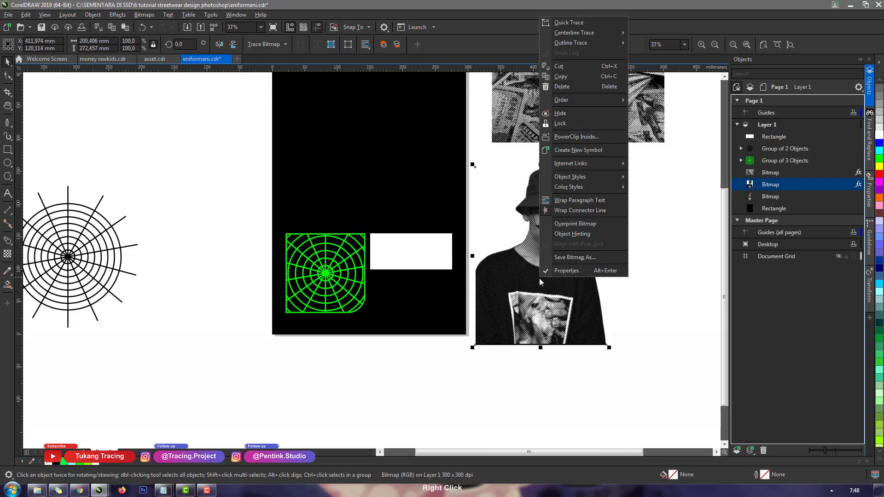
left_click(581, 137)
left_click(401, 251)
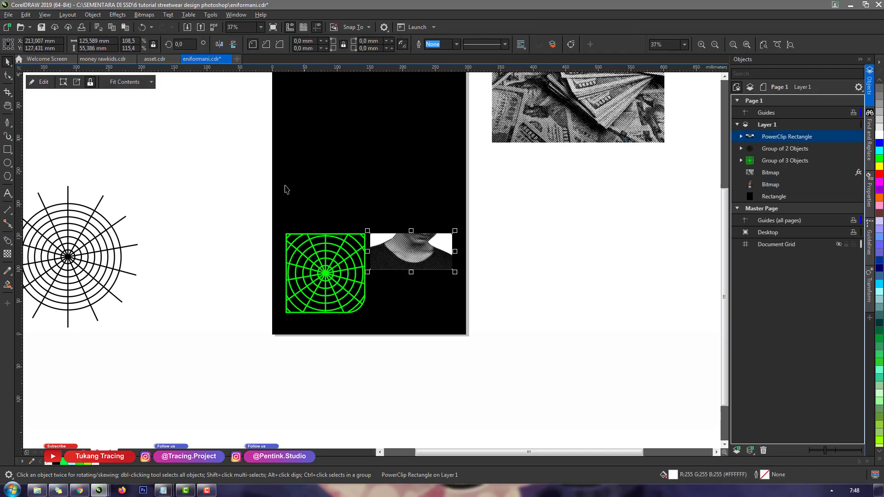
Edit the PowerClip contents and reposition the portrait so the face and hat fill the rectangular frame
left_click(44, 82)
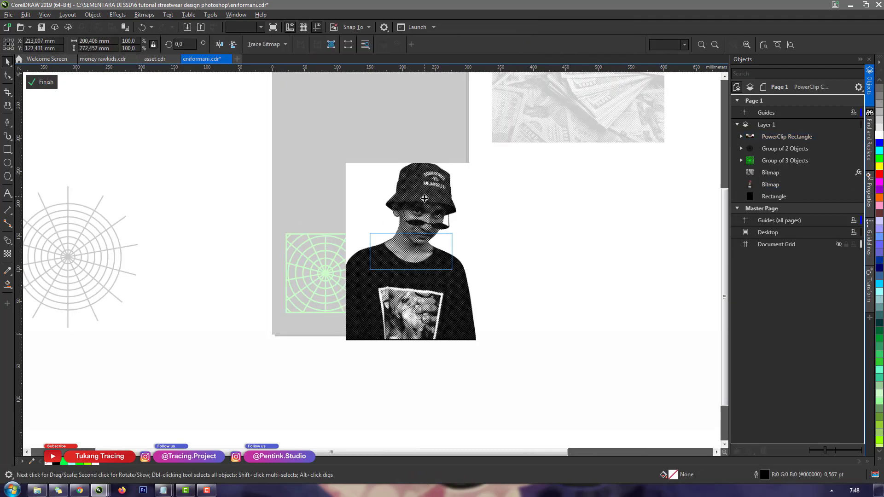
left_click_drag(480, 189, 429, 247)
left_click(56, 84)
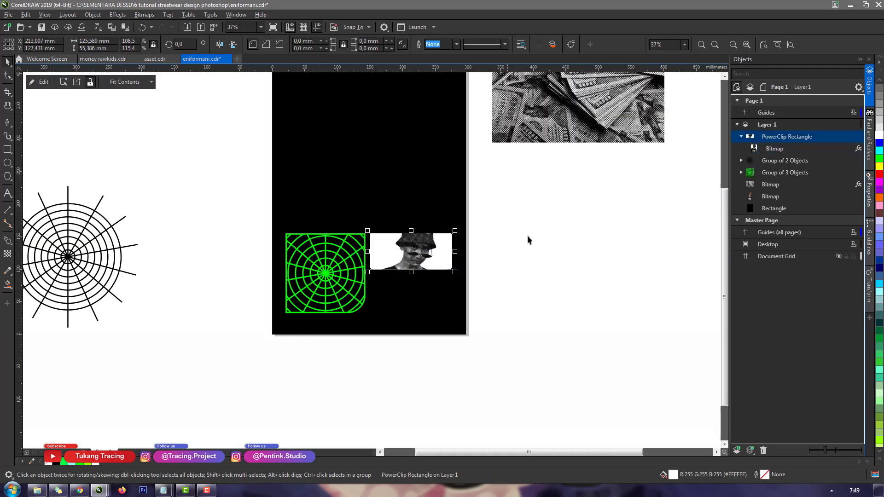
key("h")
key("space")
scroll(411, 281, "up", 2)
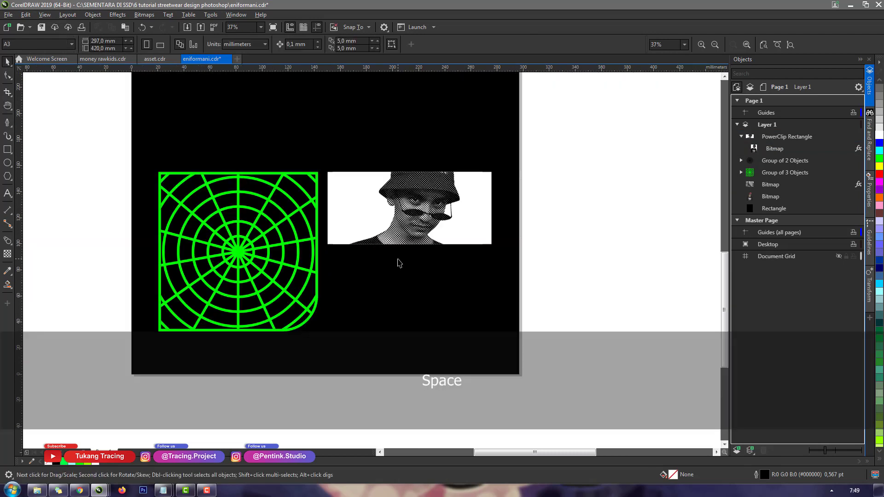
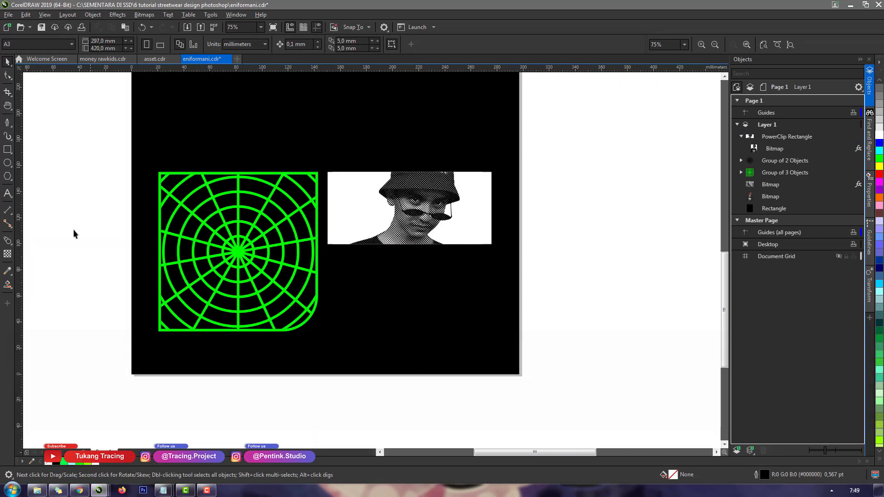
left_click(9, 193)
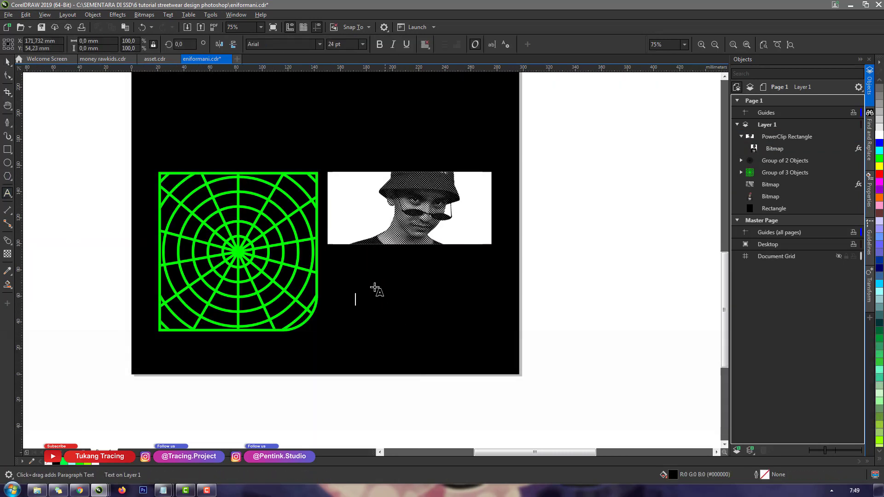
key("space")
Copy the RAWKIDS text from asset.cdr and paste it into eniformani.cdr
left_click(157, 58)
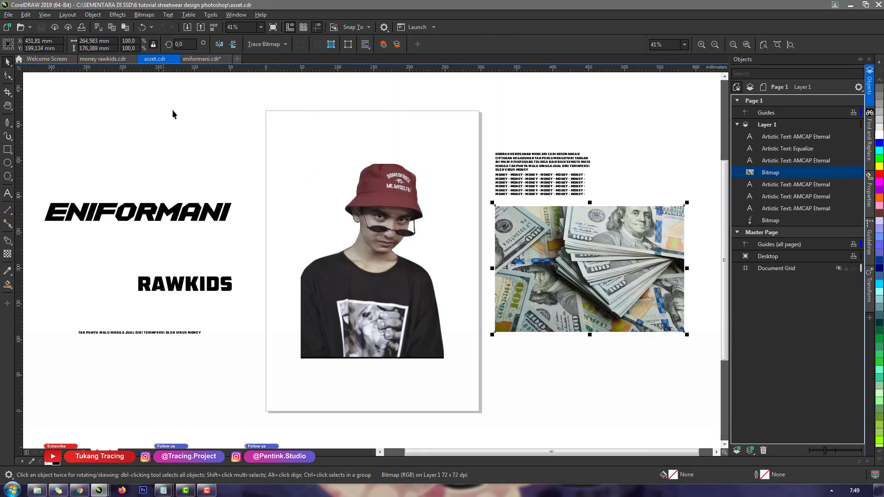
left_click(532, 173)
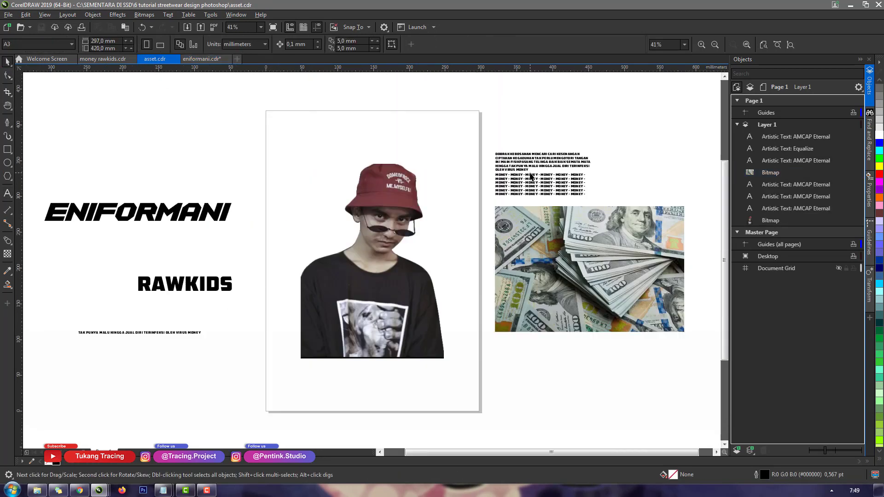
scroll(531, 173, "down", 1)
scroll(366, 213, "up", 1)
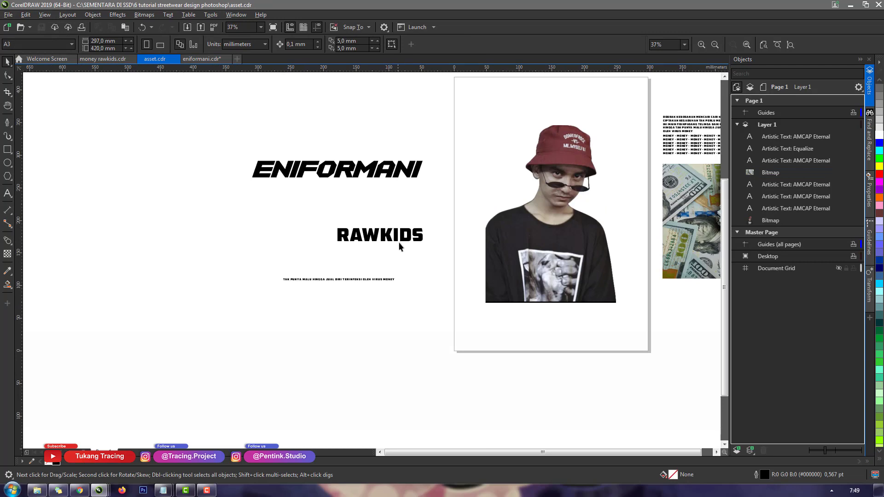
left_click_drag(400, 246, 408, 264)
key("ctrl+z")
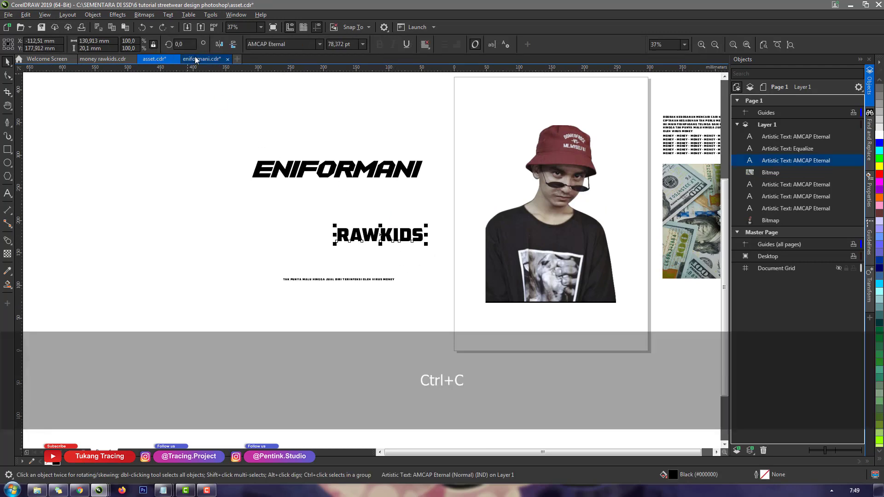
left_click(199, 59)
key("ctrl+v")
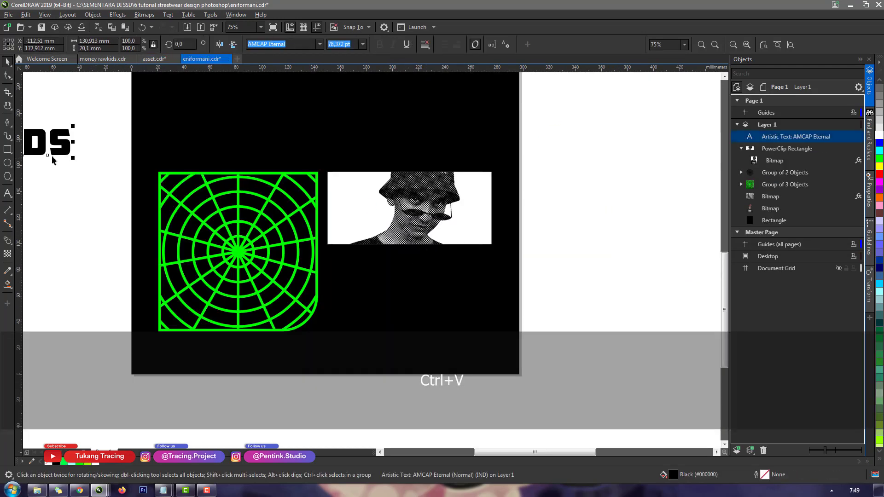
Move the RAWKIDS text directly below the portrait frame and fill it with green (#00FF00)
left_click_drag(52, 160, 475, 285)
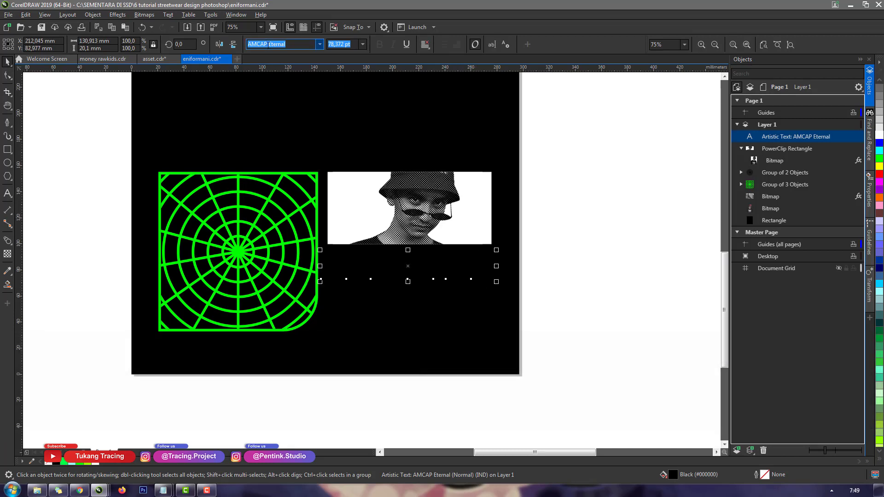
left_click(77, 464)
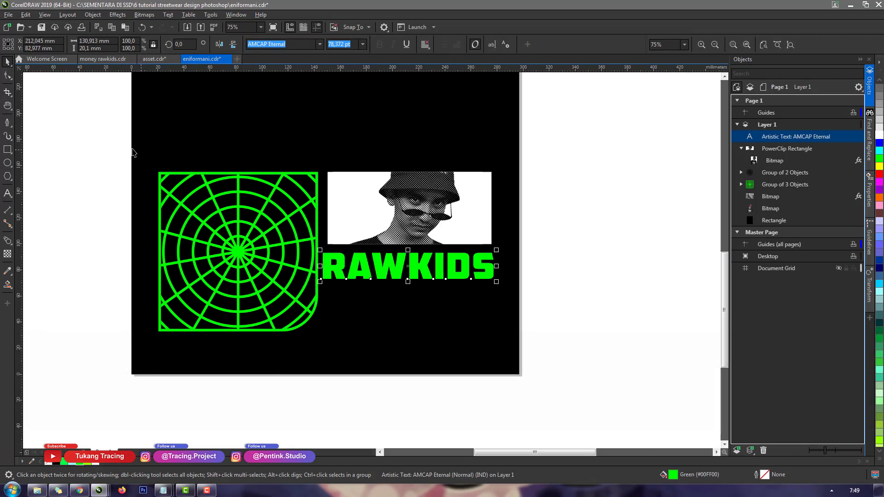
Enlarge the green web square proportionally to about 135 mm wide and align its top edge with the portrait frame
left_click(316, 322)
left_click_drag(156, 333, 139, 351)
left_click(357, 221)
left_click(315, 214, "shift")
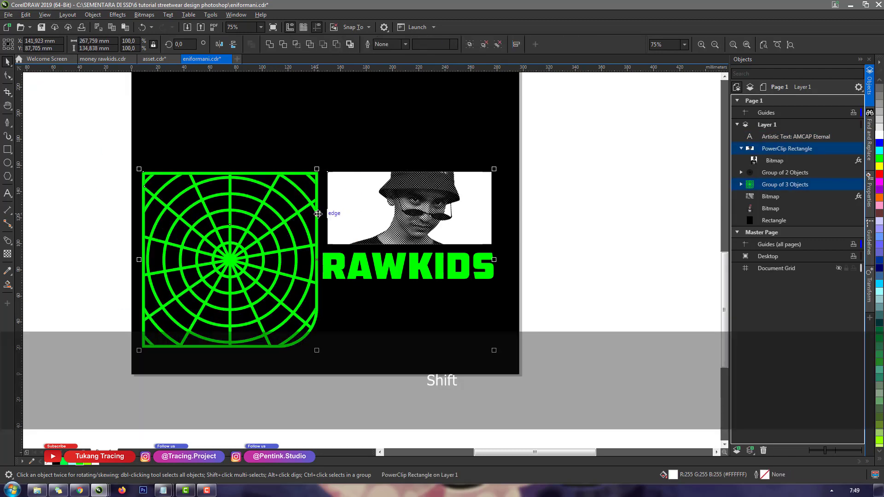
Scale the RAWKIDS text down to about 112.5 mm wide and centre it horizontally under the portrait frame
left_click(466, 266)
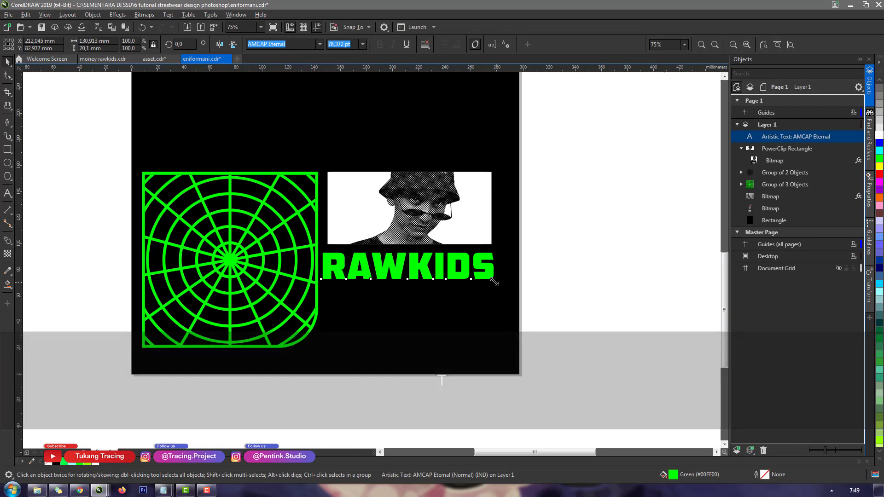
left_click(480, 237, "shift")
key("c")
Set the RAWKIDS text's width to the portrait frame's 125.589 mm, keeping its proportions, and centre it horizontally on the frame
left_click(479, 233)
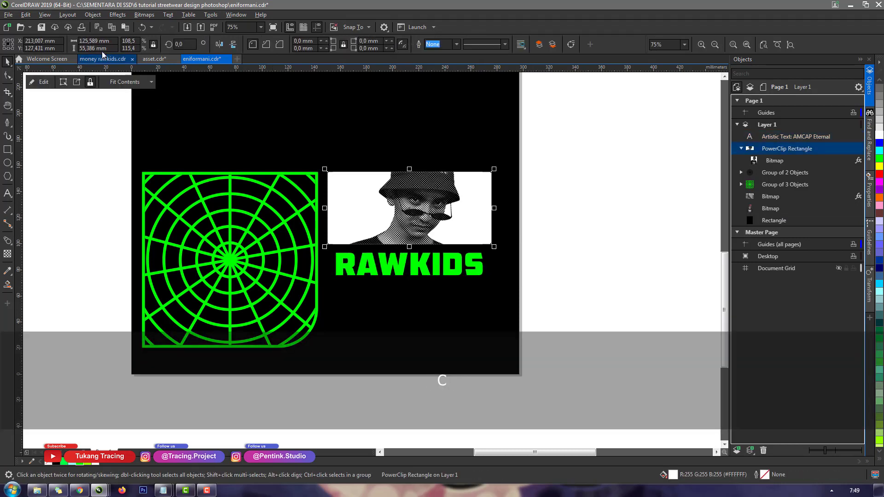
left_click_drag(105, 41, 108, 50)
key("ctrl+a")
key("ctrl+c")
left_click(398, 270)
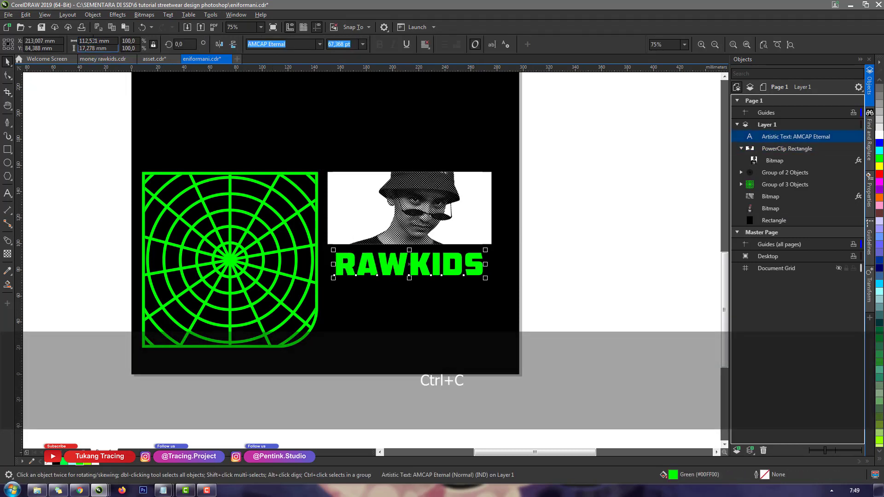
key("ctrl+v")
key("Return")
left_click(461, 208, "shift")
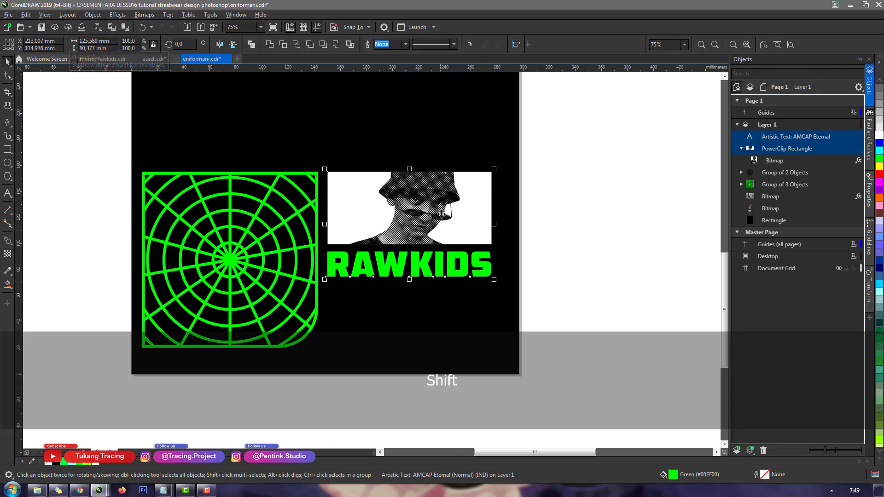
key("c")
Move the RAWKIDS text closer to the portrait frame and place a duplicate directly below it
left_click(533, 252)
left_click_drag(486, 268, 491, 292)
key("ctrl+v")
Apply a one-step inward contour of about 1.3 mm to the lower RAWKIDS text
key("z")
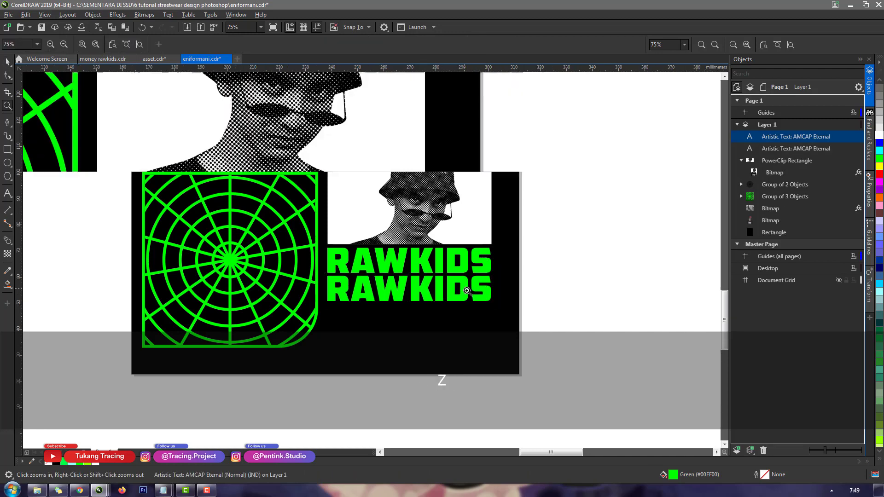
left_click(465, 288)
key("space")
left_click(11, 244)
left_click(38, 251)
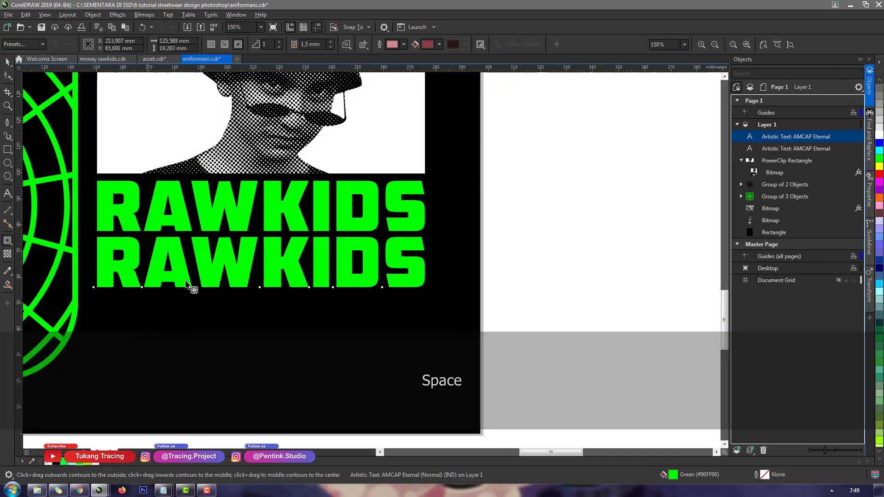
left_click_drag(415, 310, 404, 285)
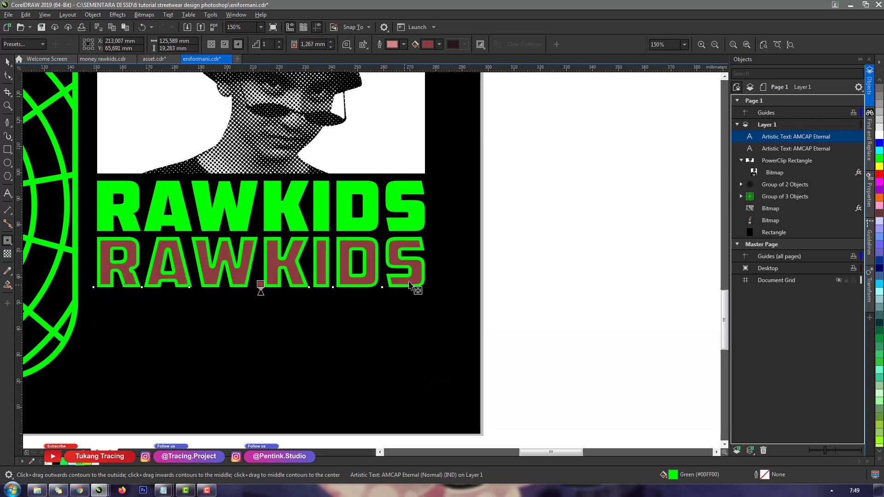
Set the contour offset on the lower RAWKIDS text to 1.0 mm with mitered corners
key("ctrl+a")
type("1")
key("Return")
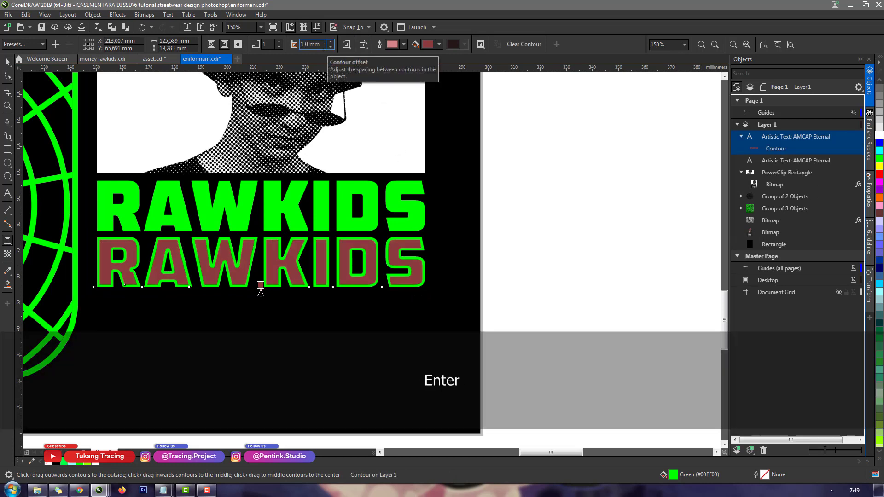
left_click(346, 44)
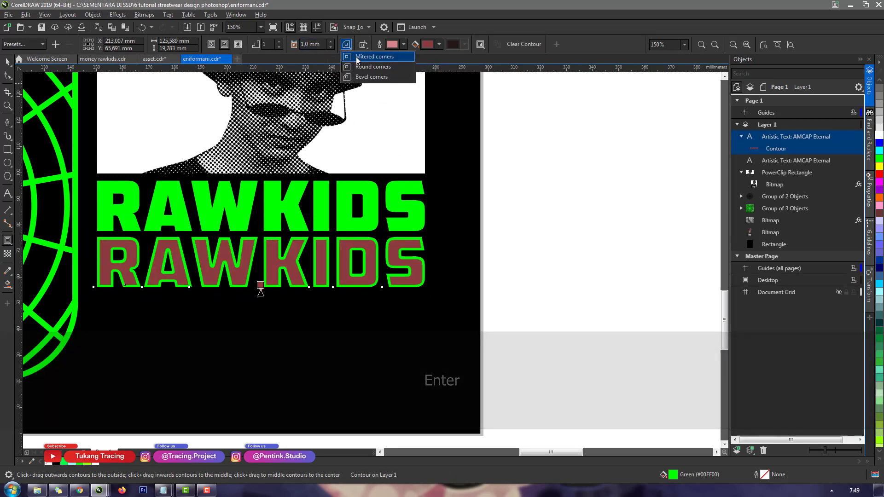
Undo the stray move of the contoured RAWKIDS text and break its contour apart into a separate curve
key("space")
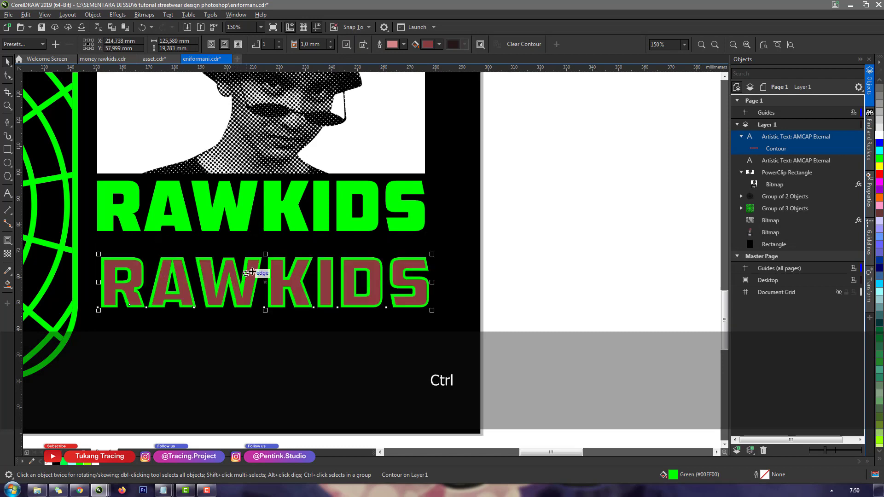
key("ctrl+z")
key("ctrl+k")
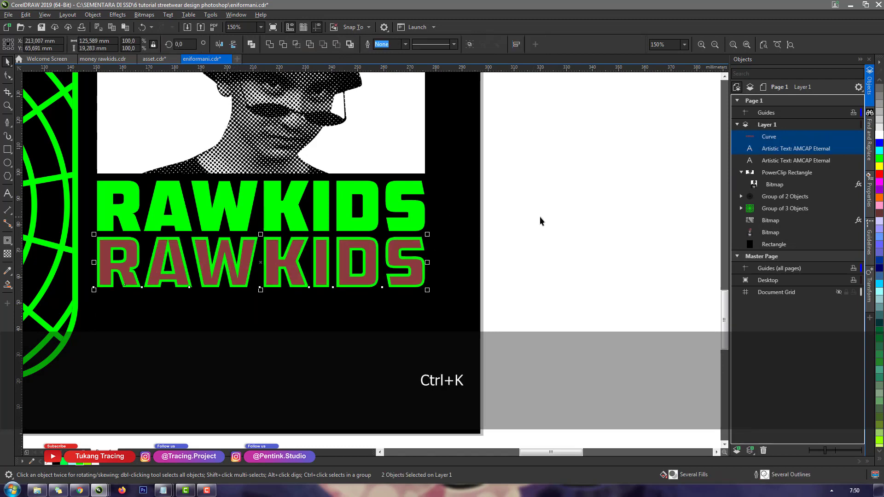
Fill the separated inner curve of the lower RAWKIDS text with black to leave only a green outline
left_click(541, 222)
left_click(321, 267)
left_click(55, 463)
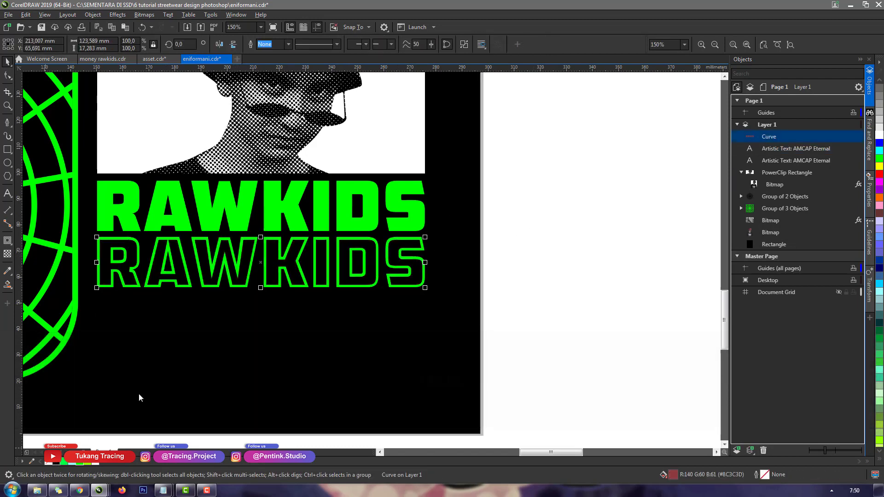
left_click(542, 209)
scroll(539, 203, "up", 2)
scroll(537, 203, "down", 4)
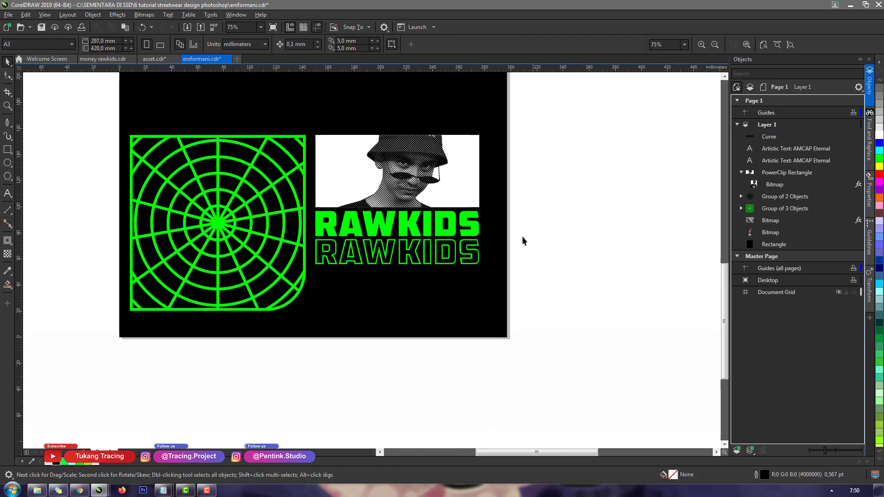
Duplicate the outlined RAWKIDS text with its curve, flipping the copy upside down and placing it directly beneath as a reflection
scroll(297, 222, "up", 2)
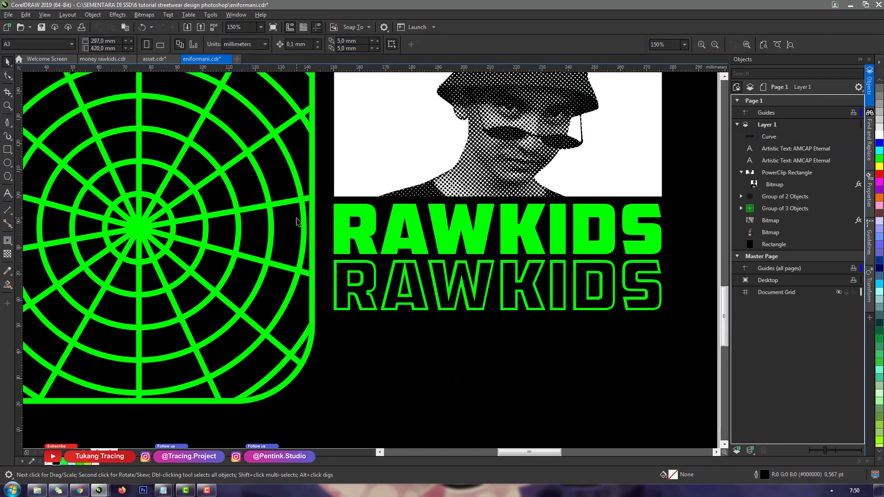
scroll(297, 222, "down", 2)
scroll(453, 266, "up", 2)
left_click_drag(561, 340, 159, 190)
key("ctrl+z")
key("ctrl+c")
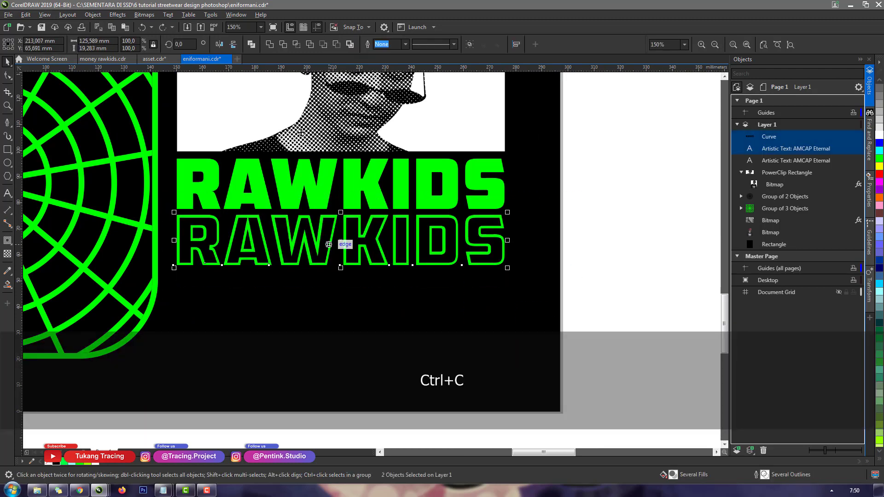
key("ctrl+v")
left_click(232, 46)
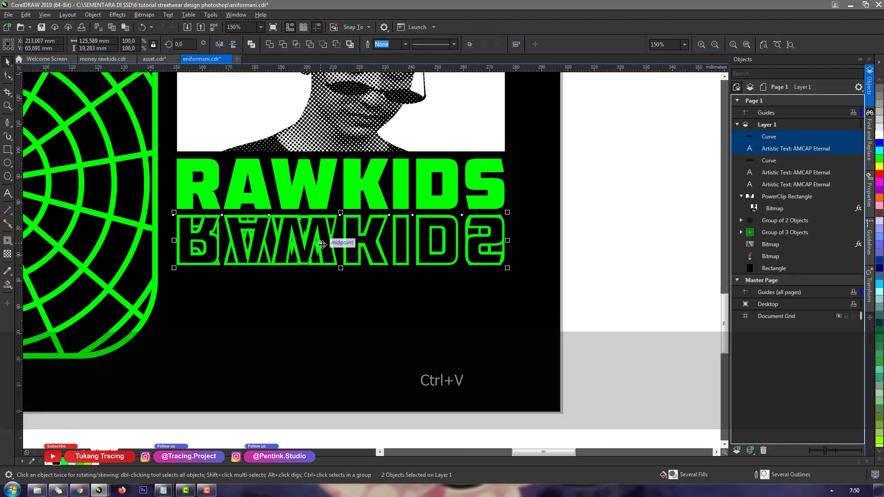
left_click_drag(336, 240, 328, 298)
left_click_drag(328, 297, 328, 294)
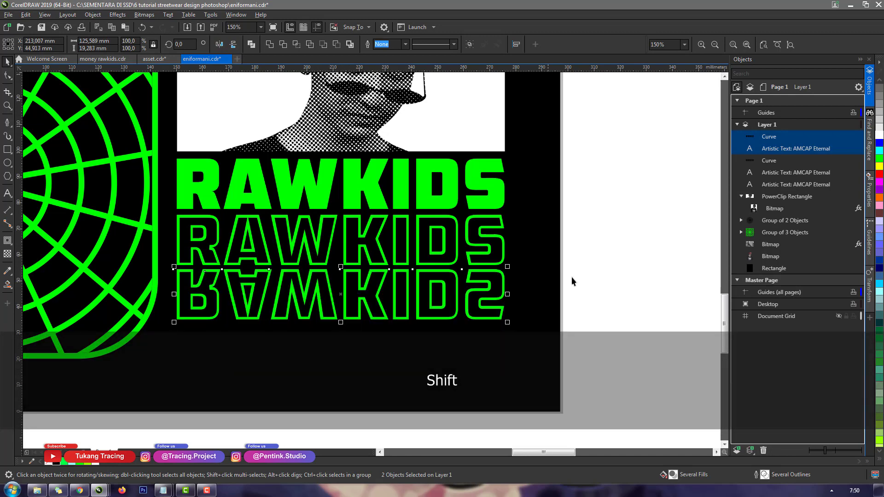
left_click(596, 285)
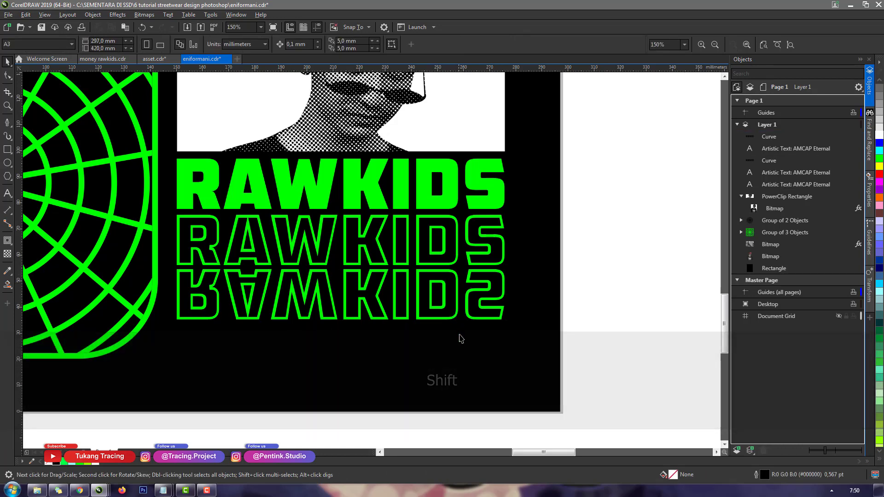
Draw a black strip without outline, about 130 × 2 mm, across the upper part of the mirrored RAWKIDS text
key("h")
left_click_drag(463, 273, 454, 256)
key("space")
left_click(7, 149)
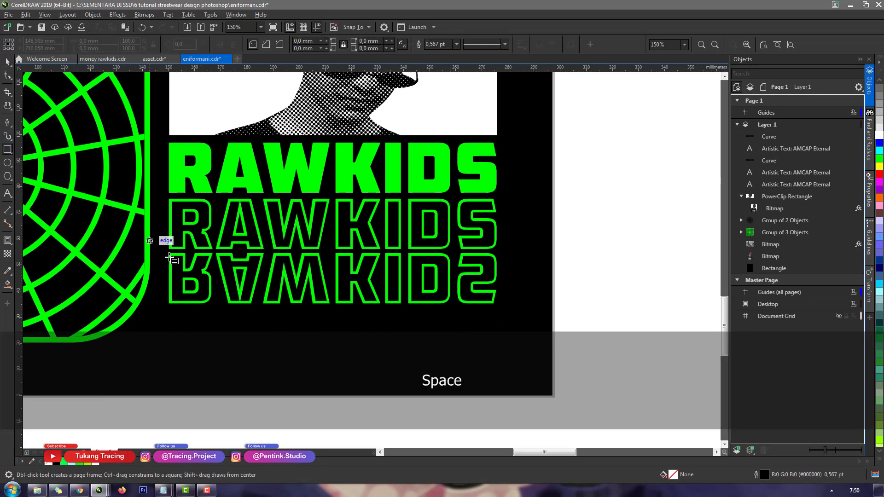
left_click_drag(164, 261, 504, 263)
key("space")
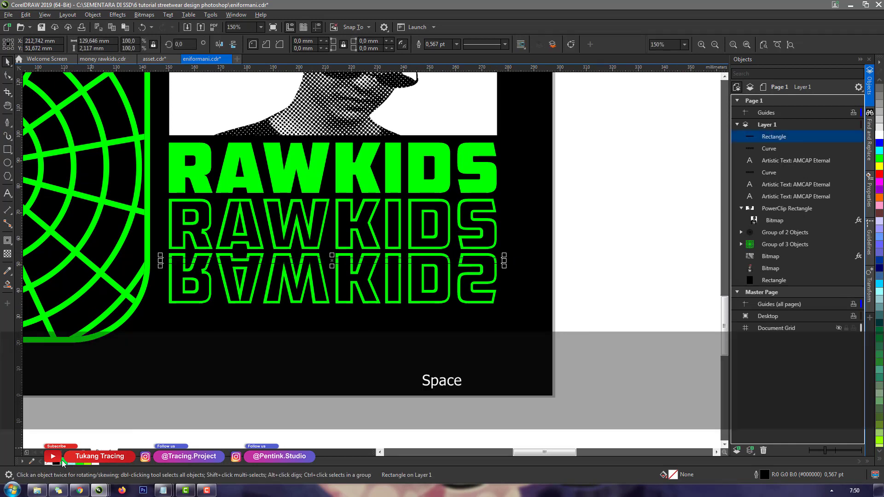
left_click(55, 463)
right_click(47, 463)
scroll(243, 325, "up", 1)
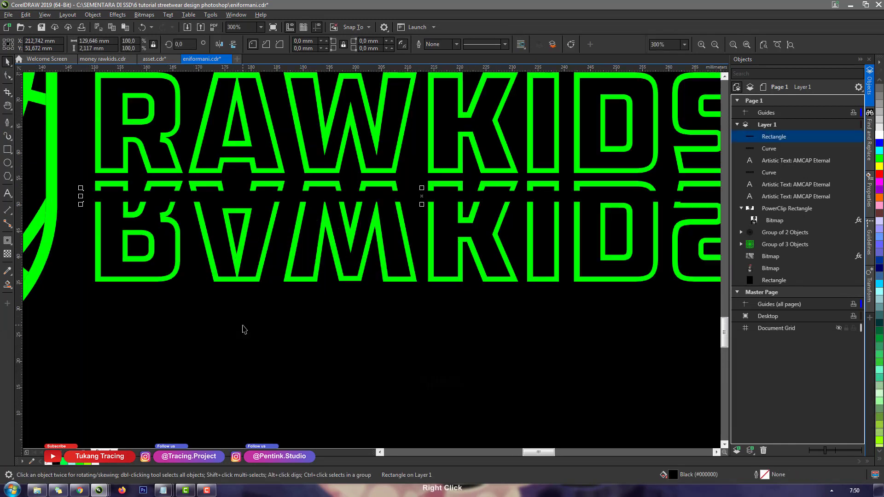
key("Down")
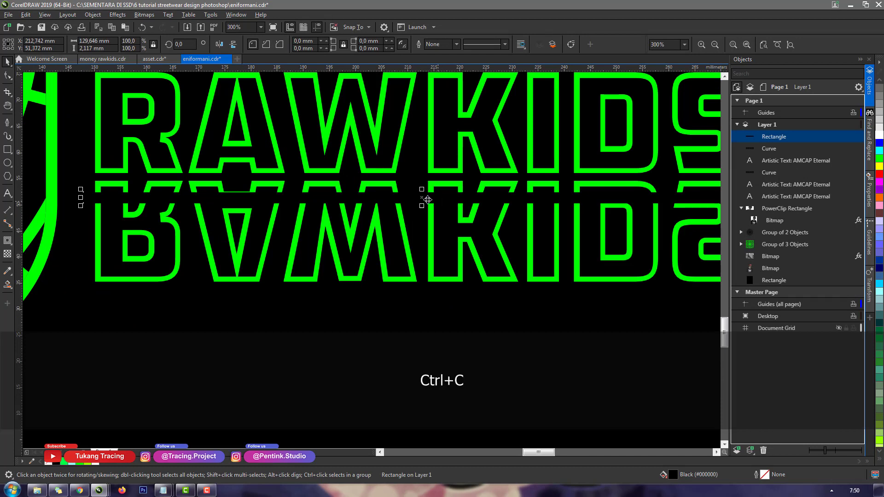
Place two copies of the black strip lower across the mirrored text, thinning the lowest to about 1.98 mm
key("ctrl+v")
left_click_drag(428, 199, 454, 257)
key("ctrl+v")
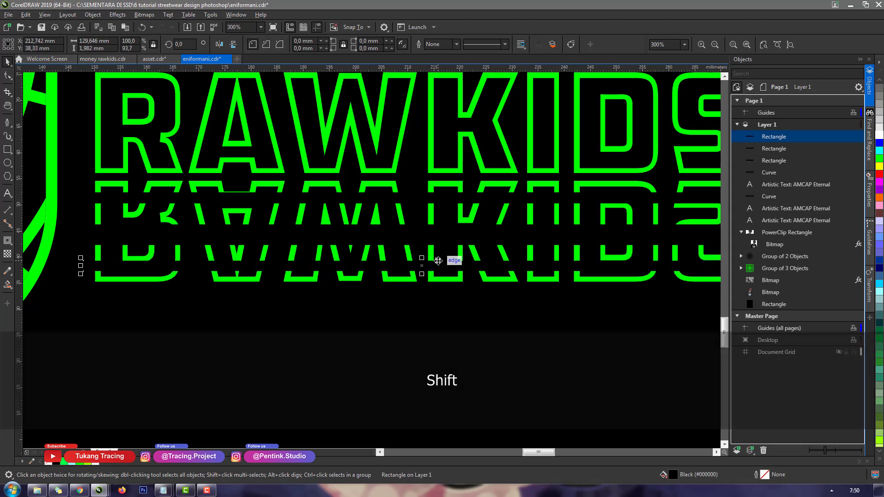
scroll(434, 255, "down", 4)
left_click(610, 243)
Group the portrait, the RAWKIDS texts and the black strips into one object
scroll(505, 258, "down", 1)
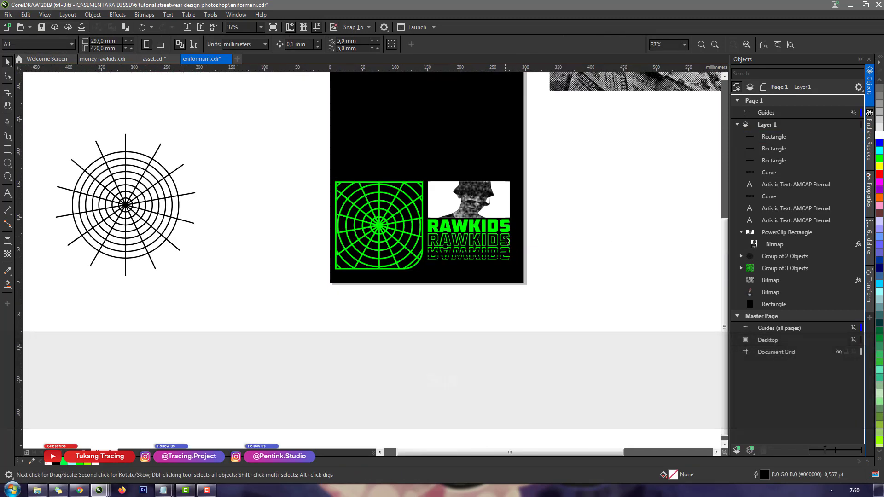
scroll(505, 237, "up", 1)
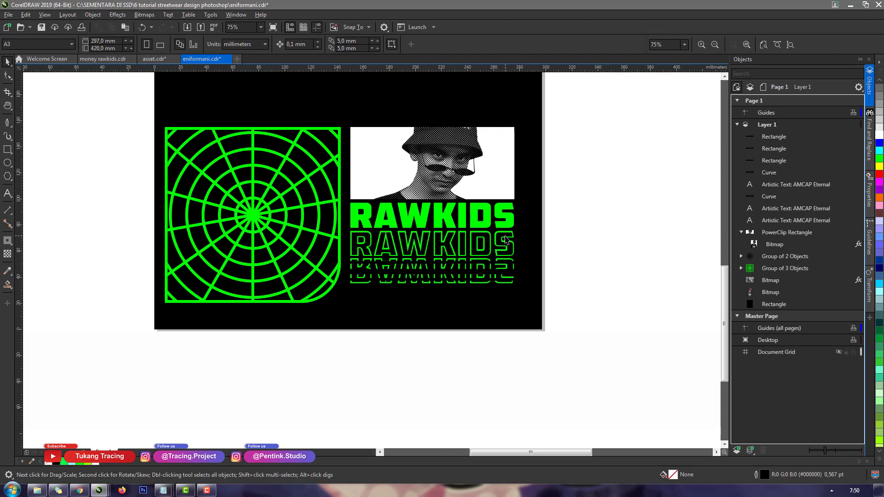
scroll(505, 239, "down", 2)
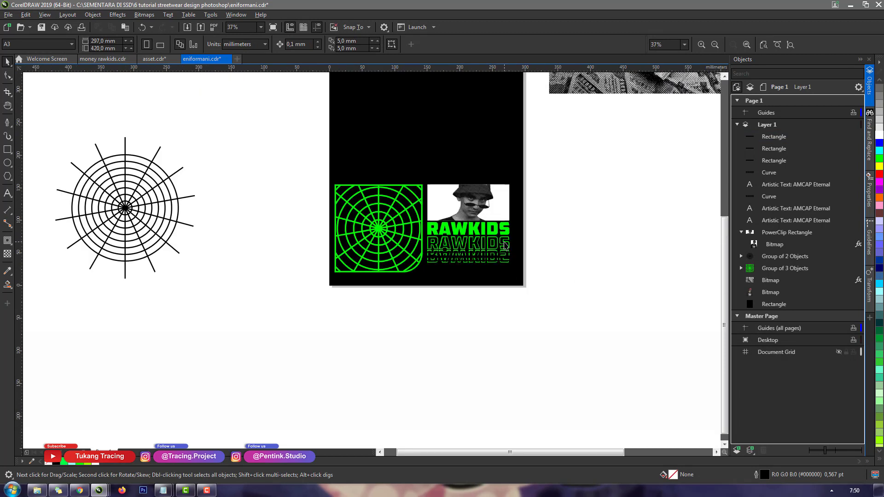
scroll(466, 189, "up", 2)
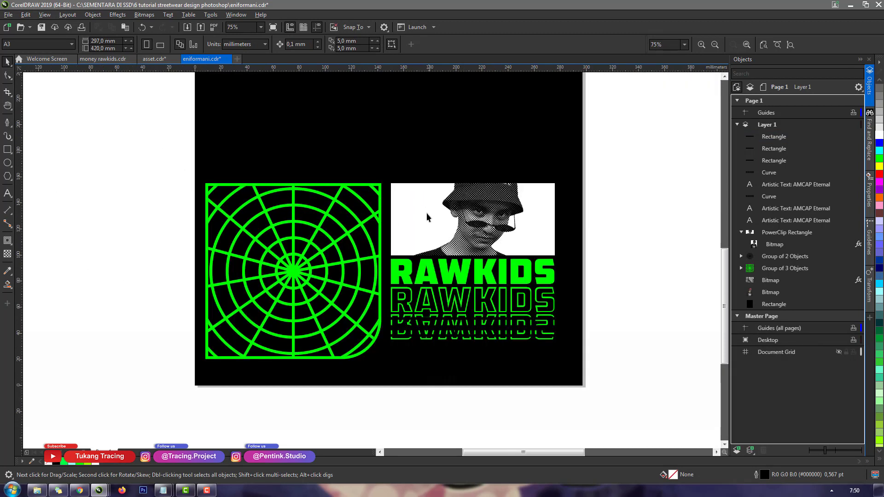
left_click_drag(541, 321, 367, 167)
key("ctrl+g")
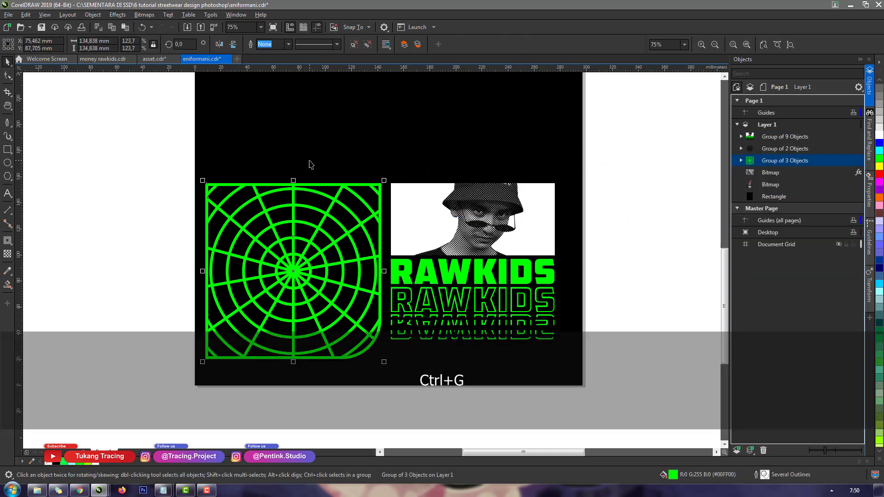
Set the portrait and text group's height to the web grid's height of 134.838 mm, keeping its proportions
left_click(96, 48)
key("ctrl+a")
key("ctrl+c")
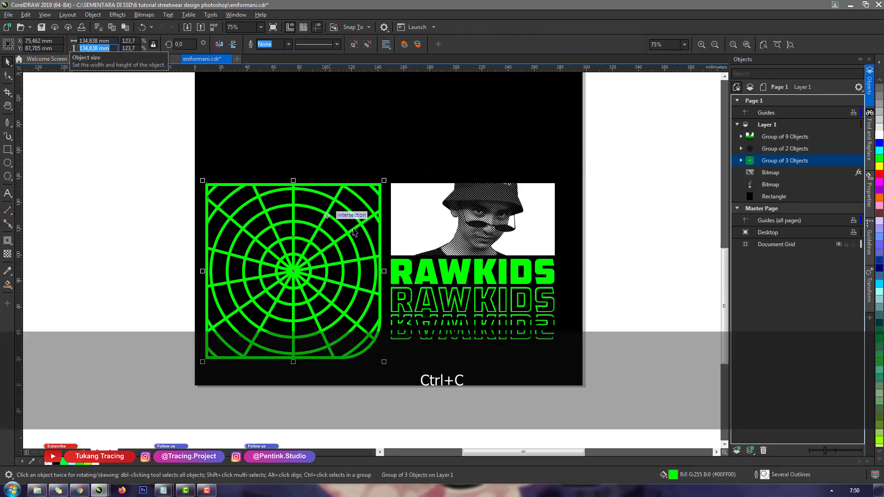
left_click(425, 229)
left_click(94, 48)
key("ctrl+a")
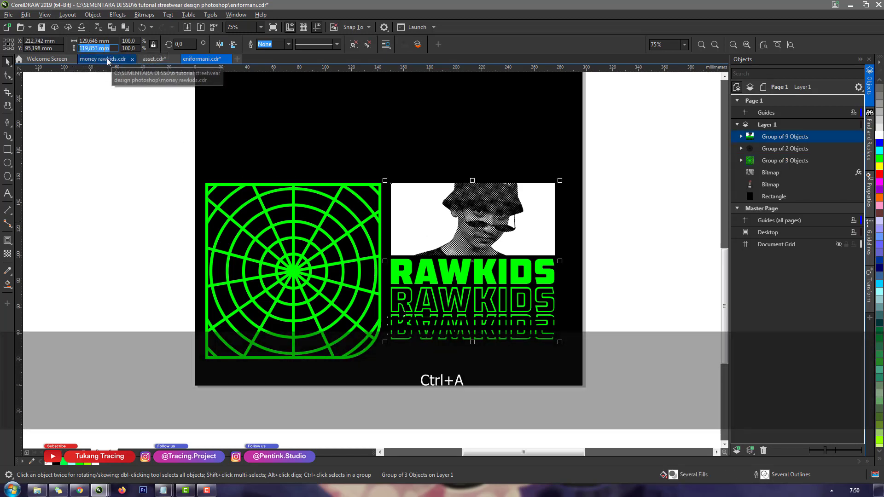
key("ctrl+v")
key("Return")
Place the portrait group just beside the web grid with their tops aligned, and scale both down slightly about their common centre
left_click(377, 185, "shift")
key("r")
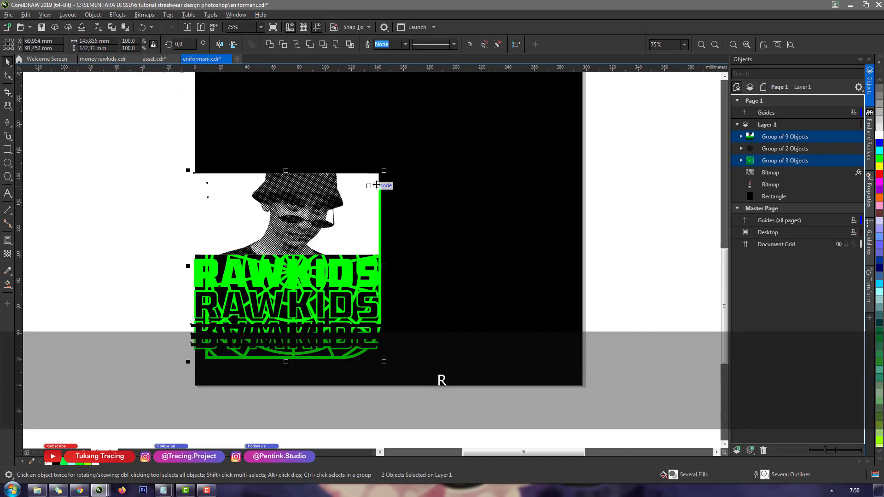
left_click(489, 234)
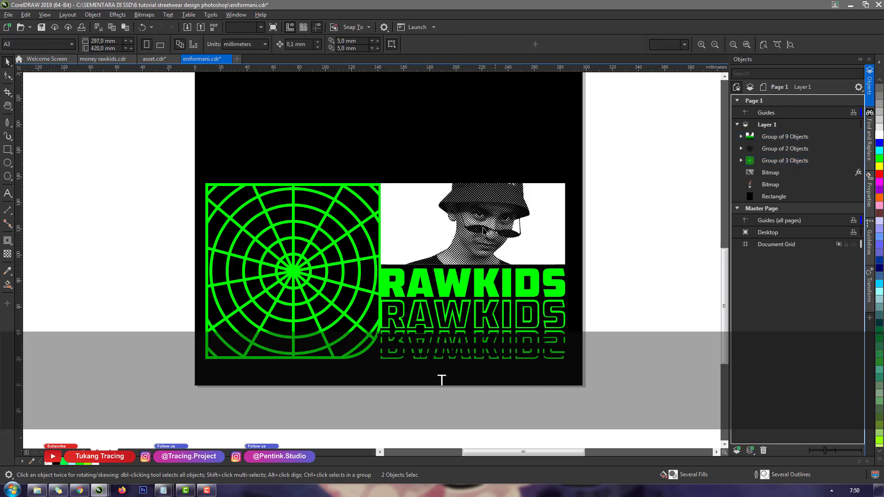
left_click_drag(488, 234, 420, 234)
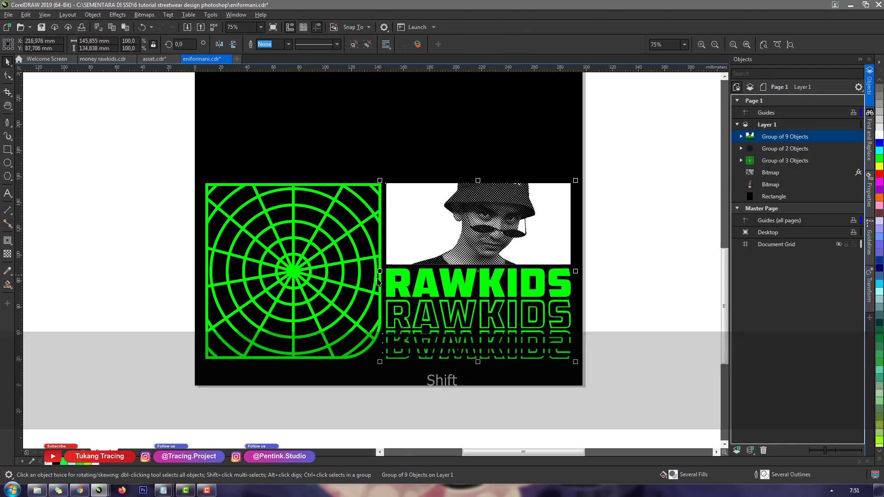
left_click(379, 278, "shift")
left_click_drag(576, 362, 567, 363)
Draw a white bar without outline, about 256 × 3 mm, above the web grid and portrait, spanning their full width
key("h")
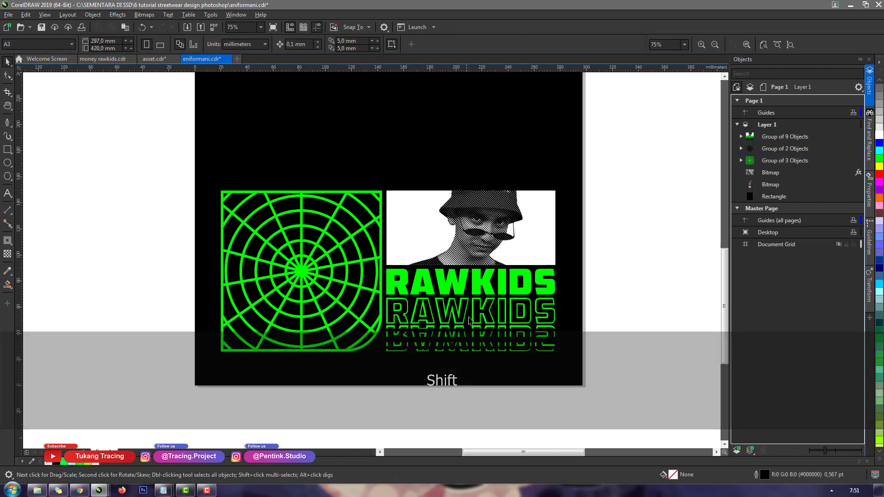
left_click_drag(451, 264, 437, 287)
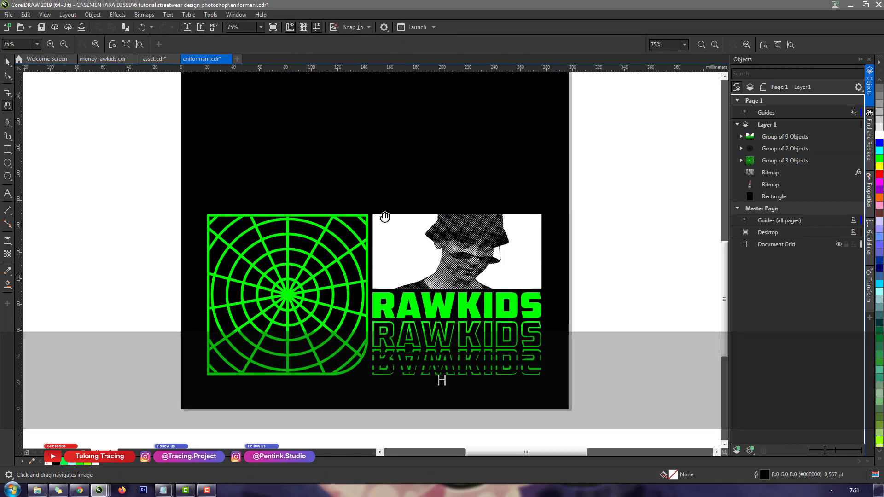
key("space")
left_click_drag(208, 224, 538, 214)
key("space")
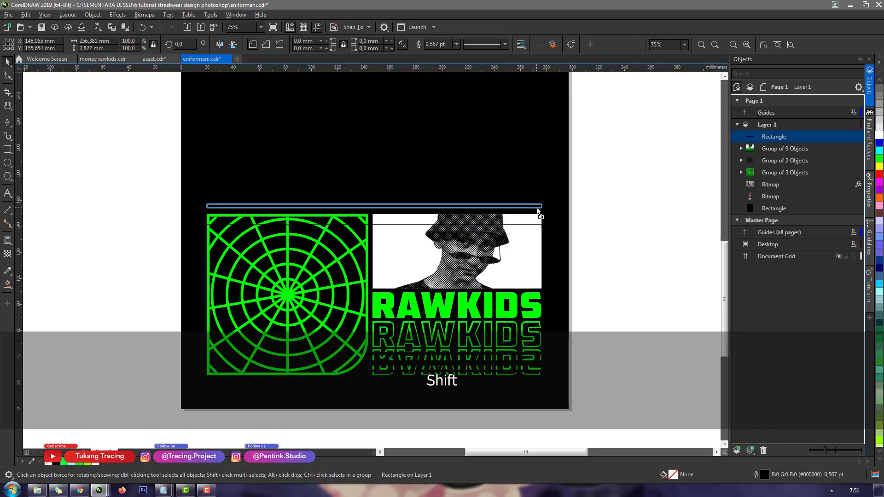
left_click(880, 135)
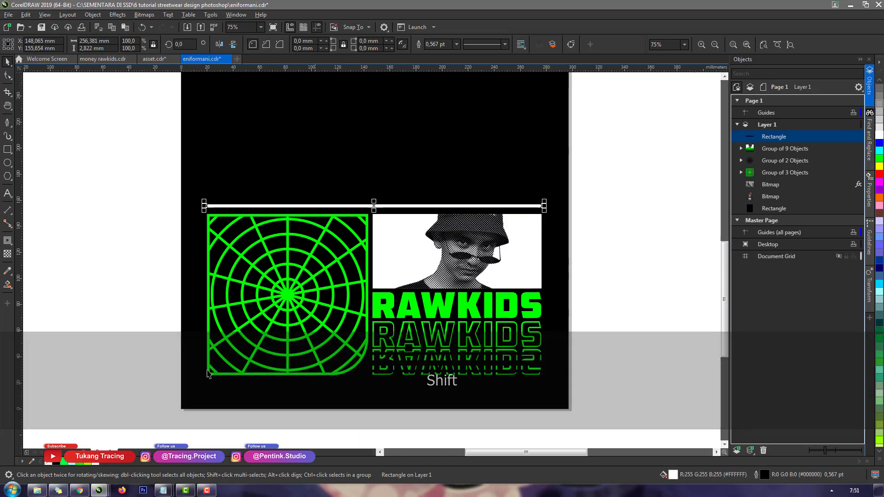
right_click(880, 72)
Nudge the white bar down to Y 152.954 mm, close above the web grid and portrait
key("Down")
key("Down")
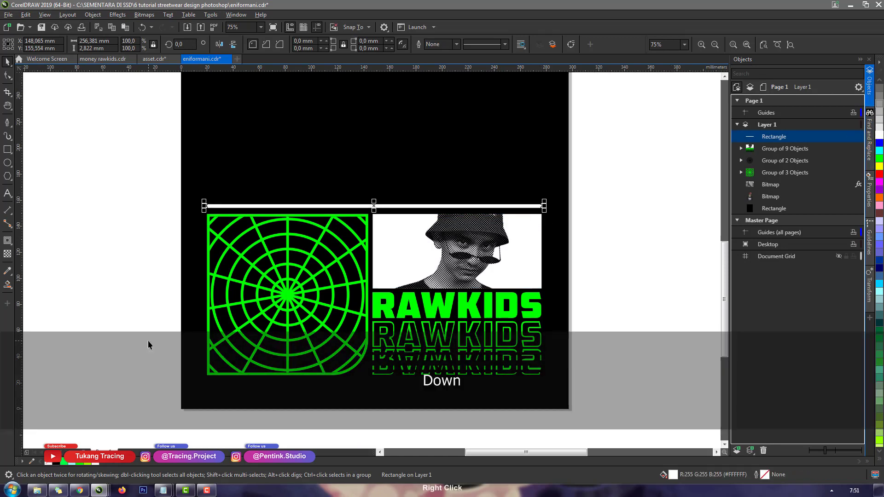
key("Down")
key("Down")
key("Down")
key("Down")
key("Down")
key("Down")
key("Down")
key("Down")
key("Down")
key("Down")
key("Down")
key("Down")
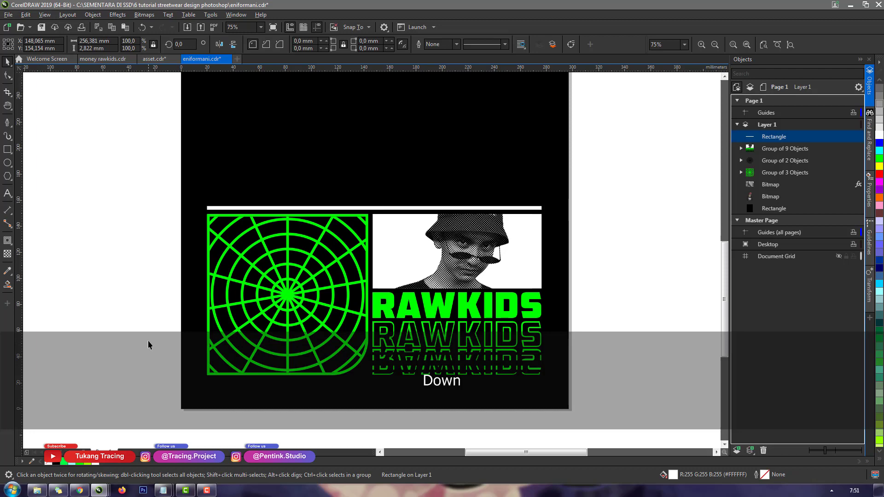
key("Down")
key("Down")
key("Down")
key("Down")
key("Down")
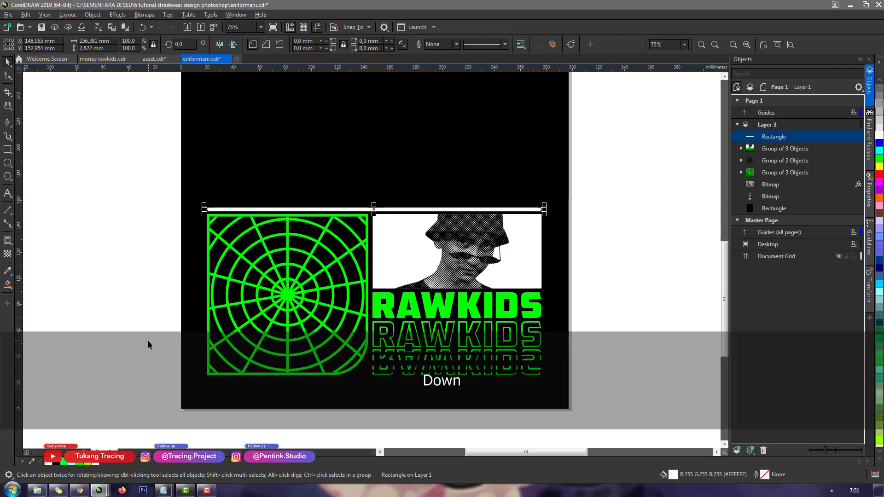
Copy the ENIFORMANI text from asset.cdr into eniformani.cdr, place it above the white bar and fill it green
scroll(235, 264, "down", 2)
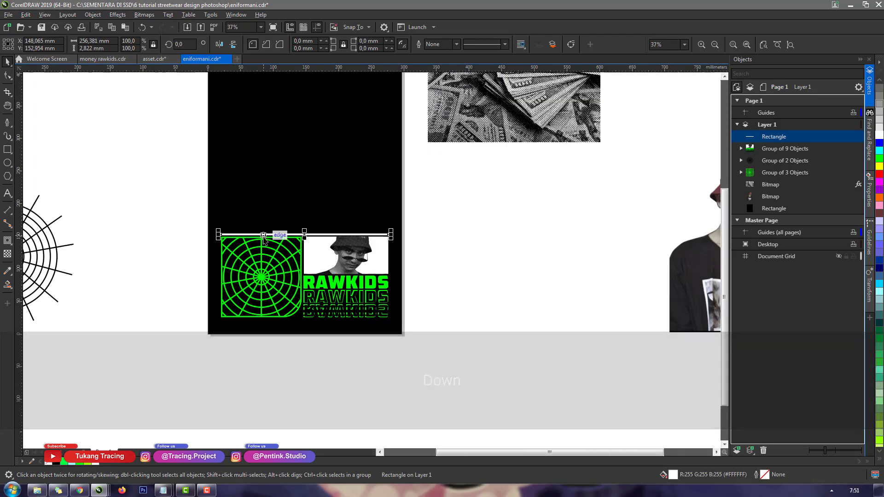
left_click(154, 59)
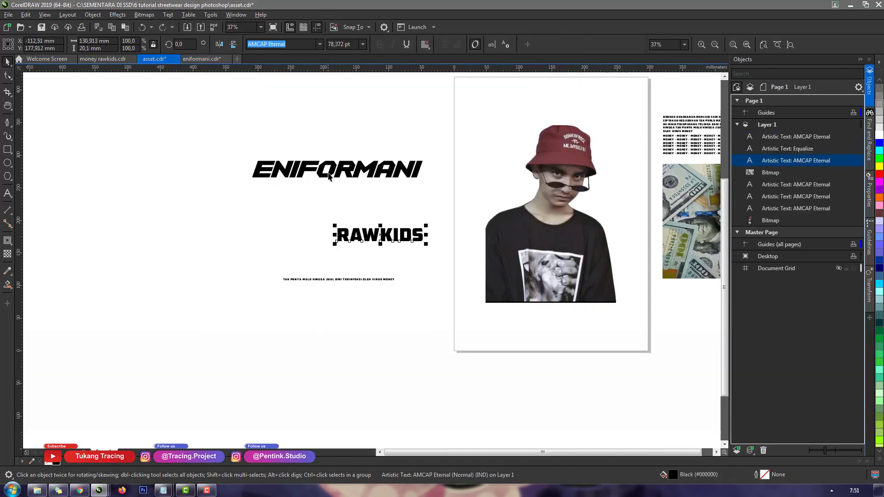
key("ctrl+c")
left_click(201, 59)
key("ctrl+v")
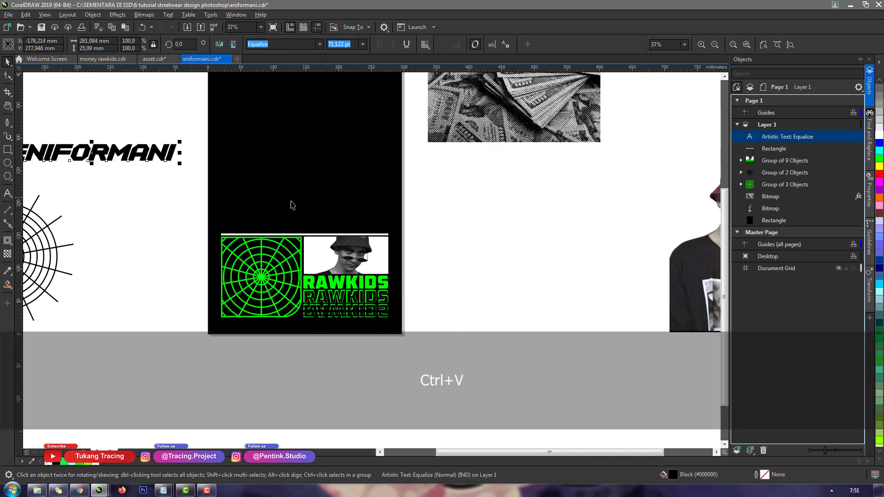
left_click_drag(307, 201, 357, 217)
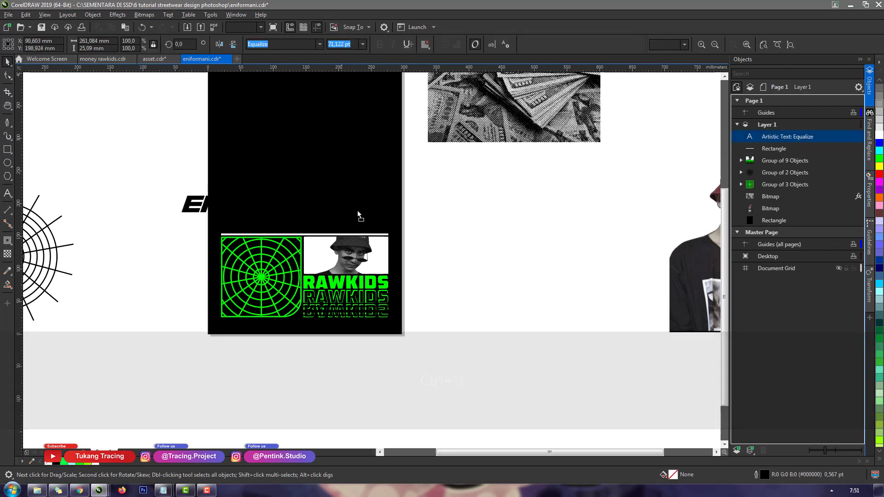
left_click(61, 463)
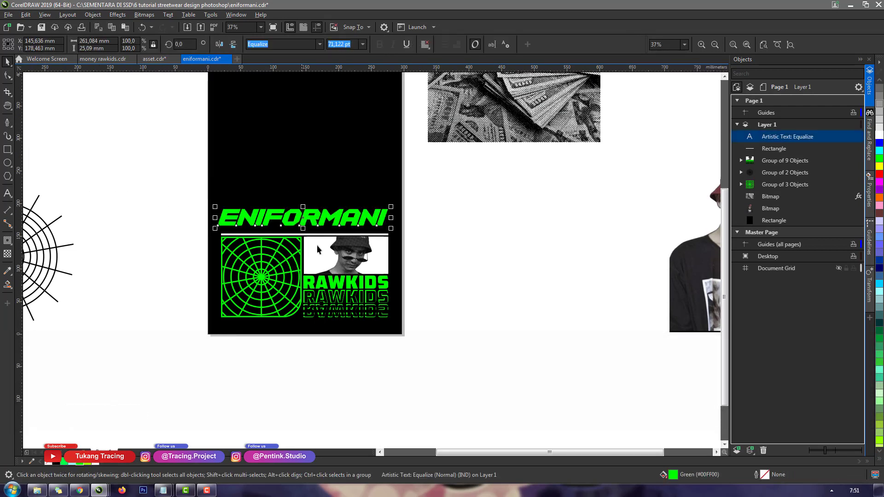
Centre the ENIFORMANI title horizontally on the white bar
key("z")
left_click(324, 258, "shift")
key("space")
key("z")
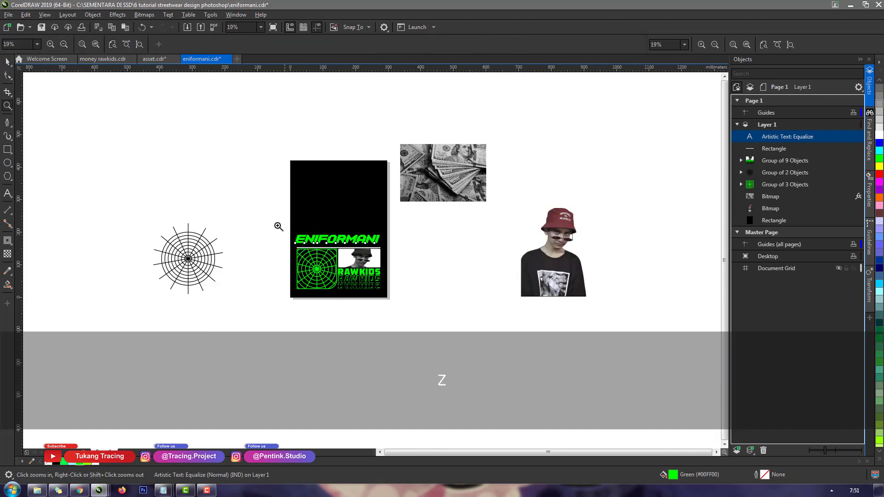
left_click_drag(278, 225, 423, 297)
key("space")
left_click(427, 194, "shift")
key("c")
left_click(555, 188)
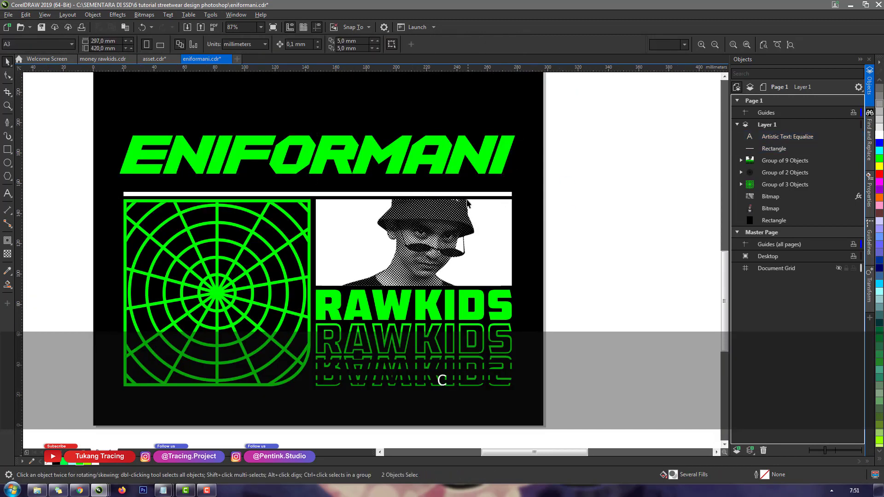
Match the ENIFORMANI title's width to the white bar by copying the bar's width of 256.381 mm
left_click(467, 194)
left_click(97, 41)
key("ctrl+a")
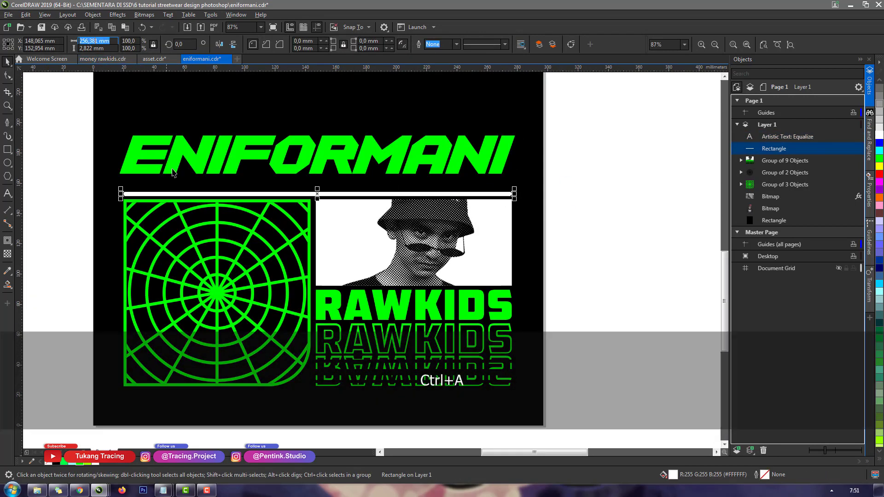
key("ctrl+c")
left_click(172, 163)
key("ctrl+v")
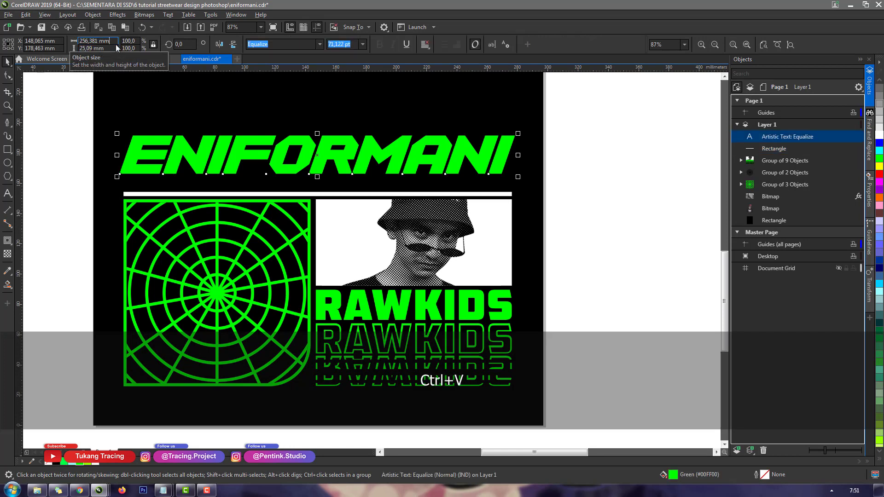
key("Return")
Move the ENIFORMANI title straight down until it sits close above the white bar
left_click_drag(363, 168, 362, 179)
left_click(363, 194, "shift")
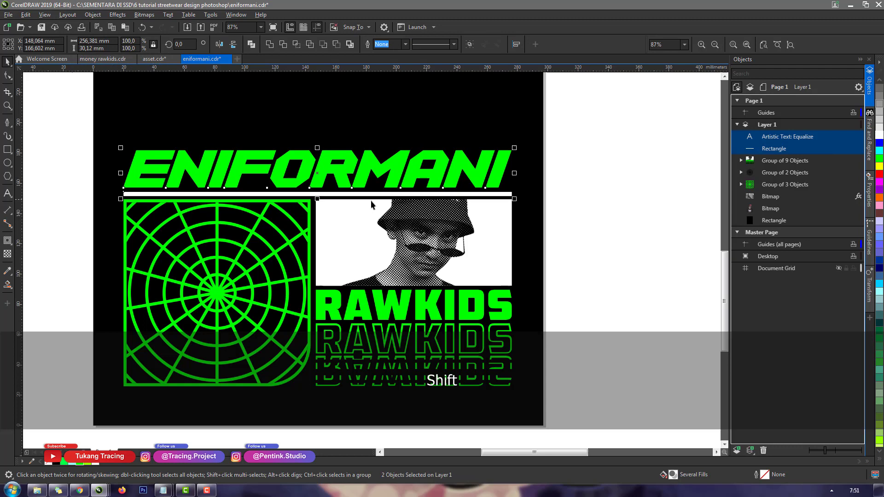
left_click(600, 235)
scroll(374, 274, "down", 3)
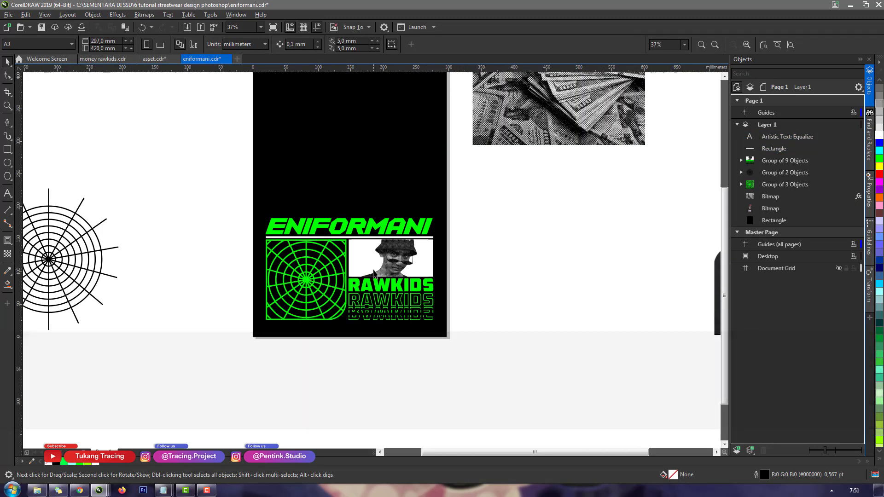
Move the title, white bar, web grid and portrait block together up the page, centred vertically at about Y 160 mm
key("h")
left_click_drag(374, 274, 354, 269)
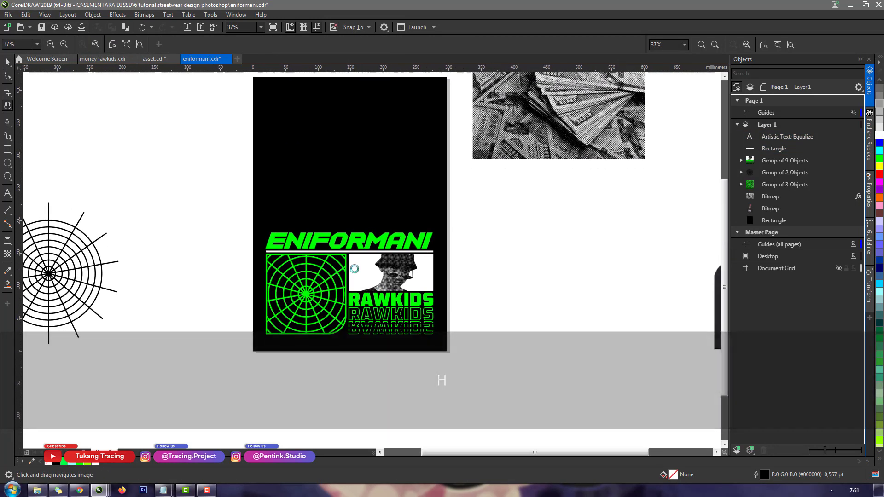
scroll(354, 269, "down", 2)
scroll(359, 249, "up", 2)
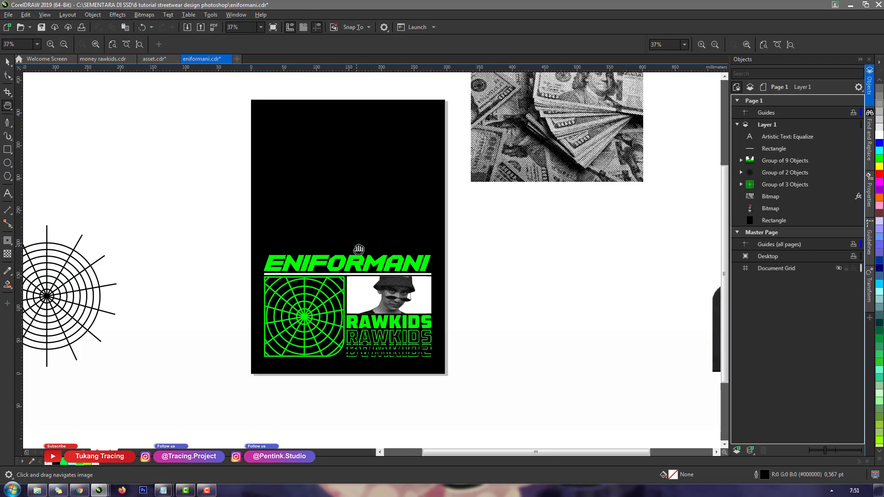
left_click_drag(393, 244, 390, 238)
key("space")
left_click_drag(493, 371, 245, 234)
left_click_drag(387, 289, 375, 255)
Create a white-outlined rectangle from the web grid's bounds above the ENIFORMANI title and reduce its height to about 64 mm
key("h")
left_click_drag(513, 251, 474, 274)
key("space")
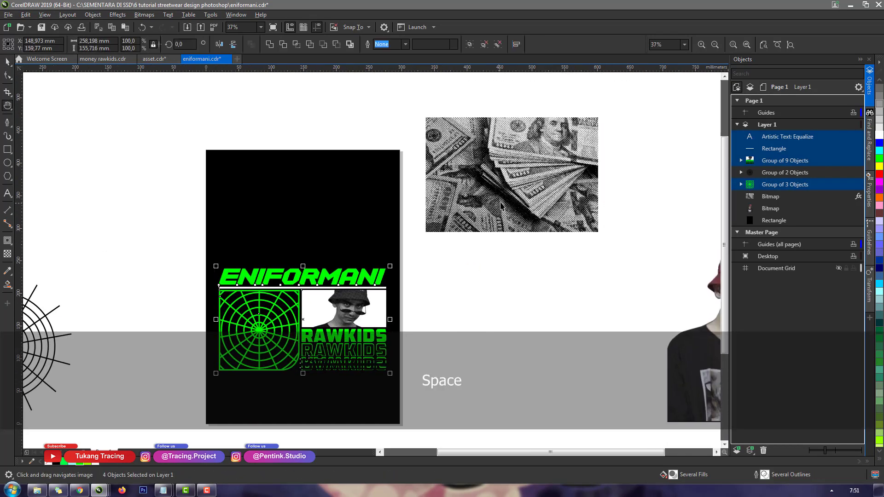
left_click(503, 208)
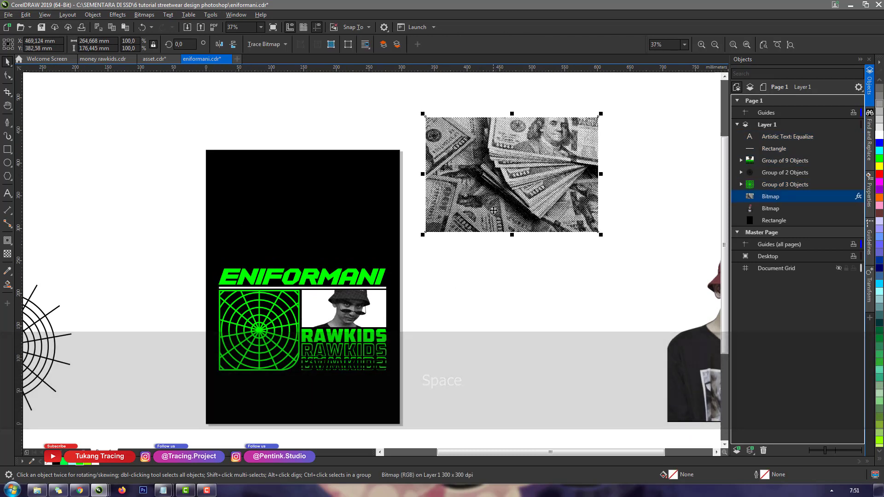
key("ctrl+z")
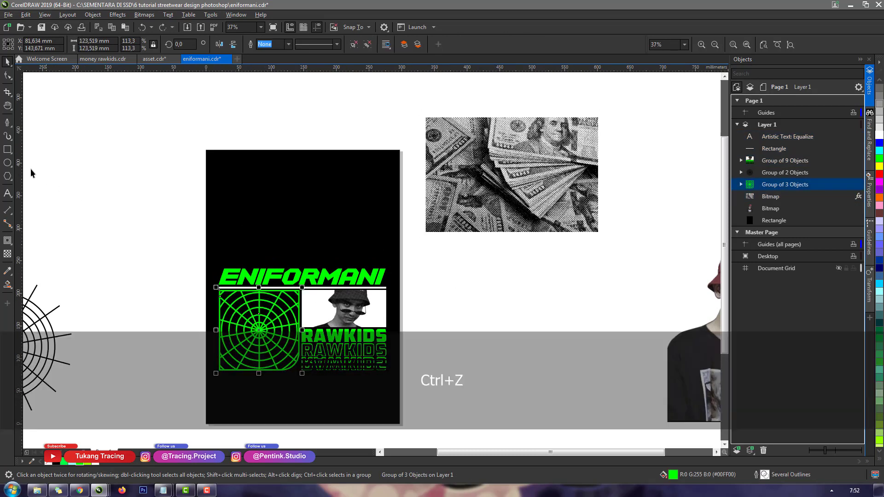
double_click(7, 151, "shift")
key("space")
left_click_drag(259, 330, 272, 224)
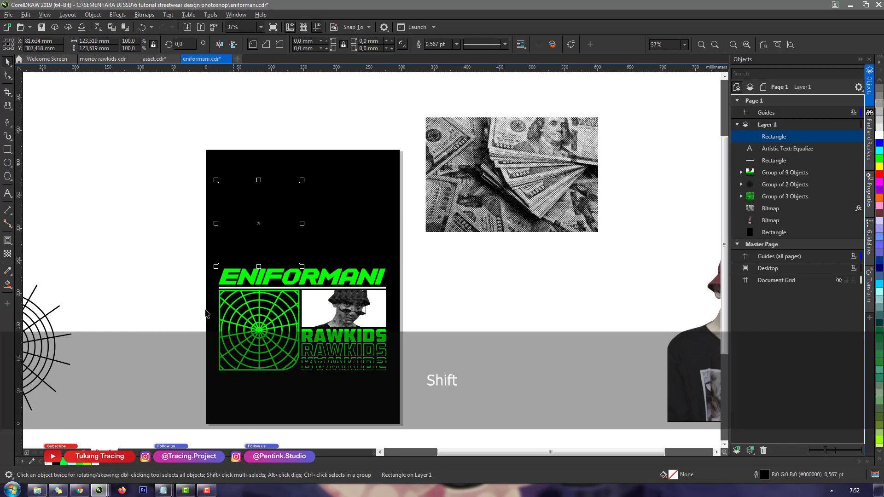
right_click(93, 464)
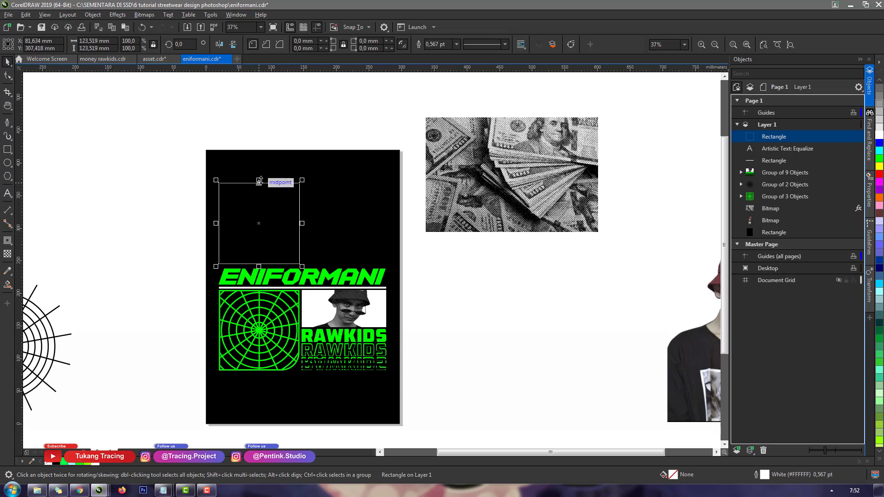
left_click_drag(259, 180, 268, 221)
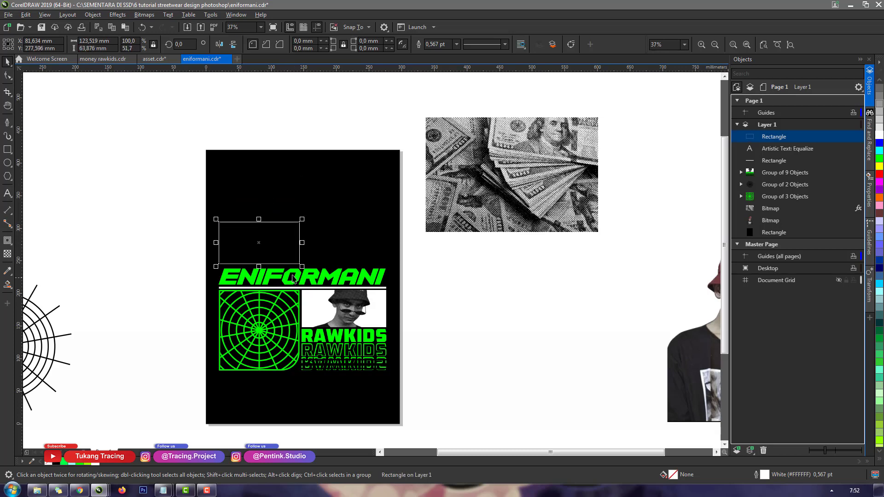
Add a one-step inward contour of about 2.1 mm to the outlined rectangle and break it apart into a separate rectangle
key("h")
left_click_drag(304, 277, 321, 257)
key("space")
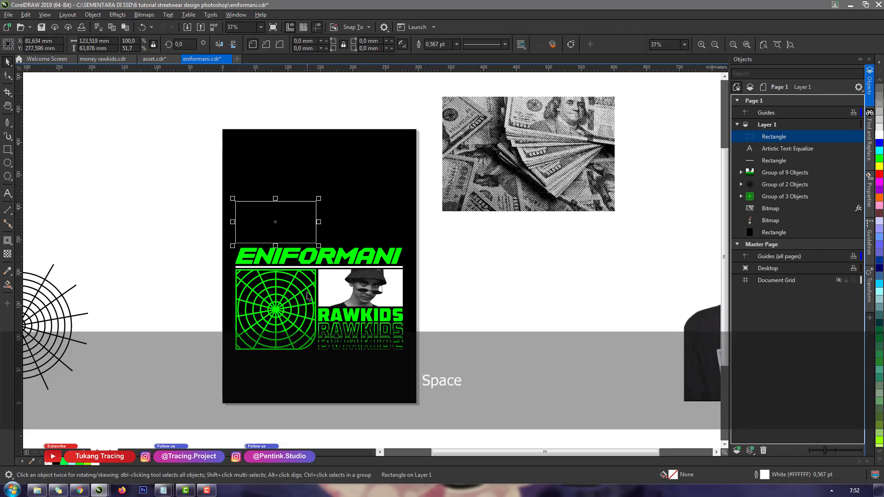
scroll(308, 296, "up", 2)
left_click(8, 240)
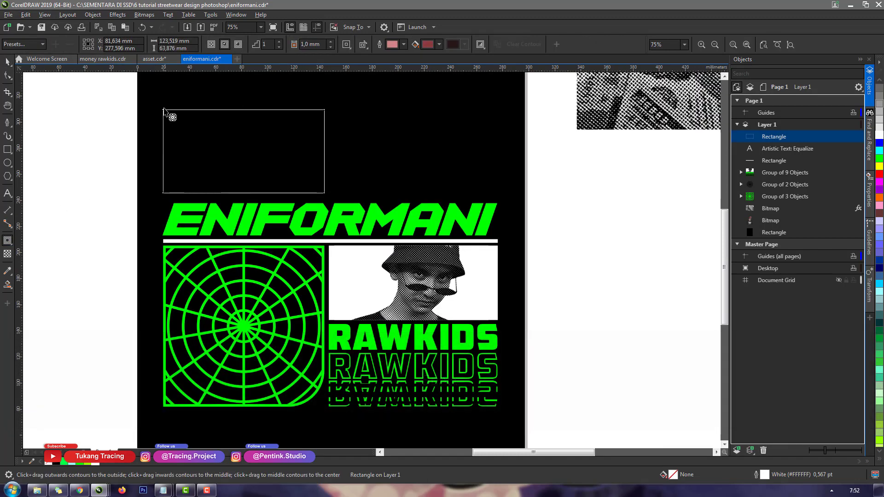
left_click_drag(164, 111, 182, 123)
key("space")
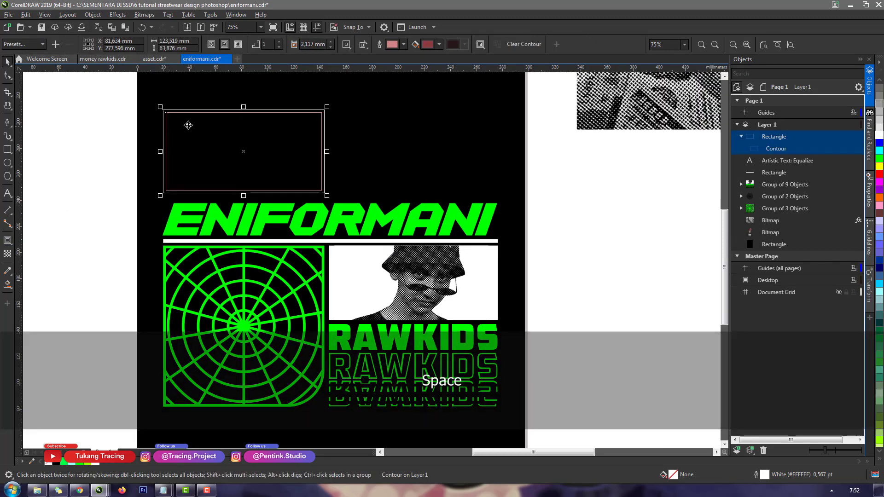
key("ctrl+k")
left_click(595, 239)
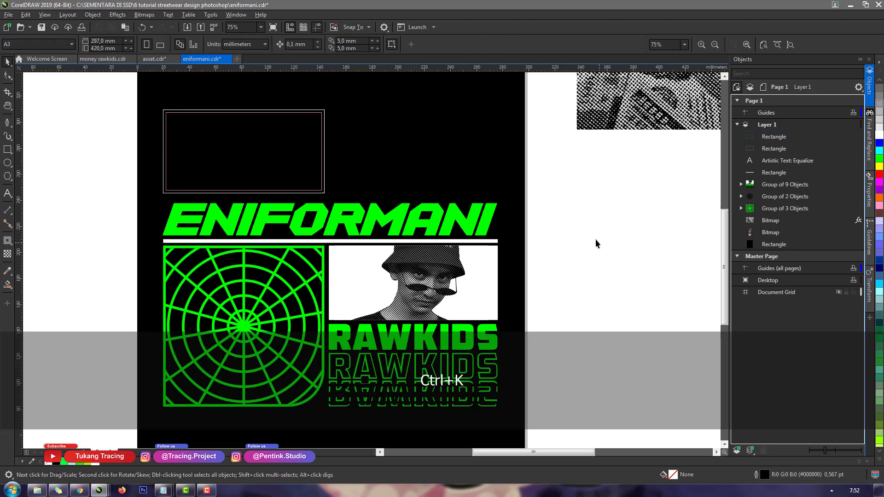
Move the halftone money bitmap straight down beside the page, to about Y 307 mm
key("h")
left_click_drag(603, 233, 410, 245)
key("space")
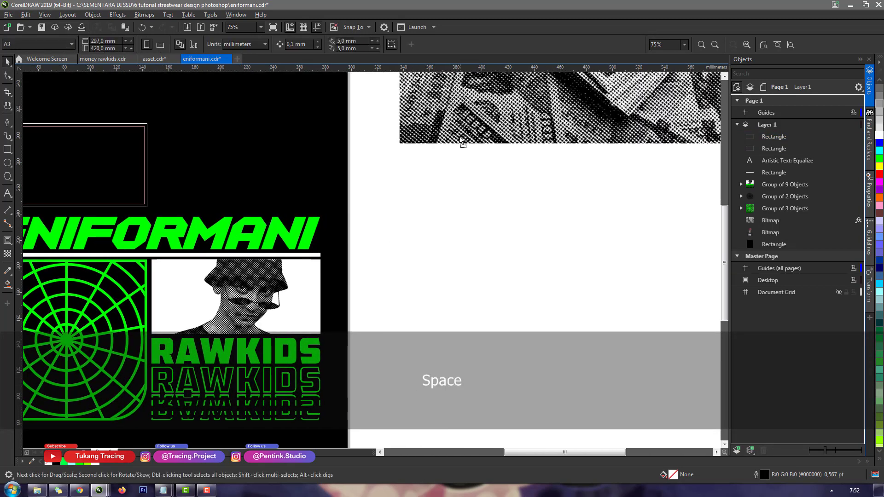
left_click(455, 224)
scroll(456, 224, "down", 2)
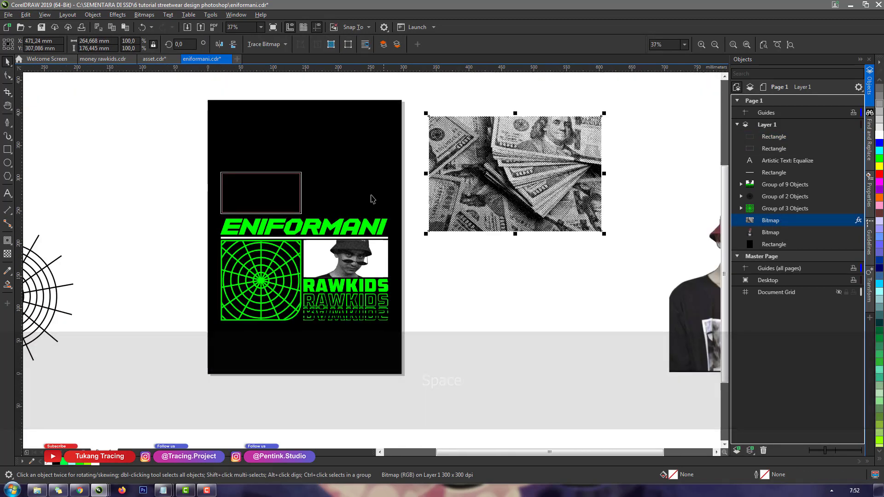
Fill both nested rectangles above the title white and remove their outlines
key("z")
left_click(296, 195, "shift")
key("space")
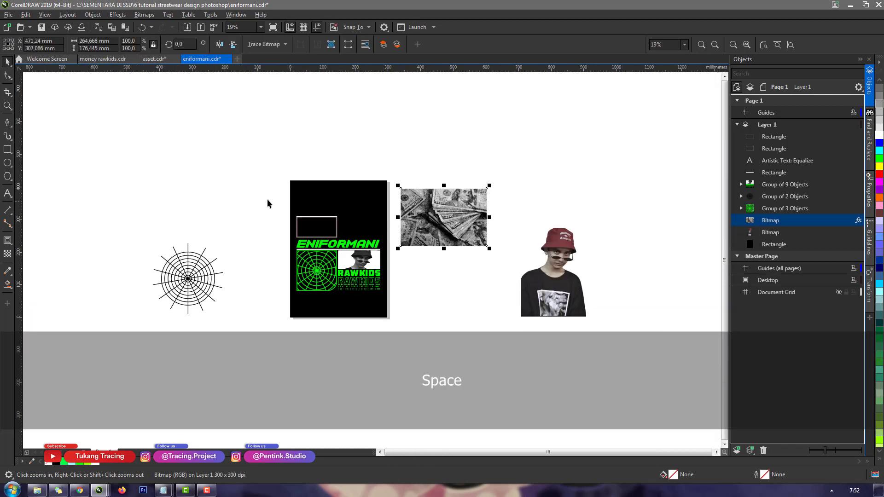
left_click_drag(267, 200, 363, 260)
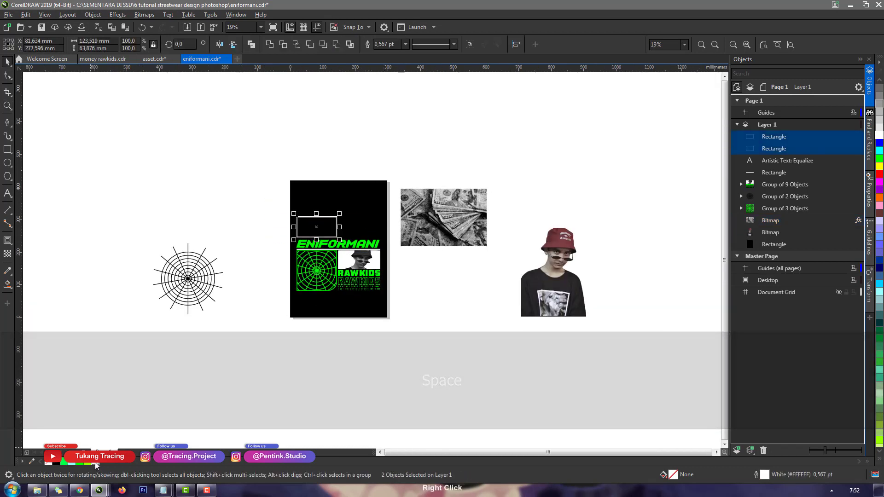
left_click(46, 466)
right_click(46, 467)
left_click(326, 227)
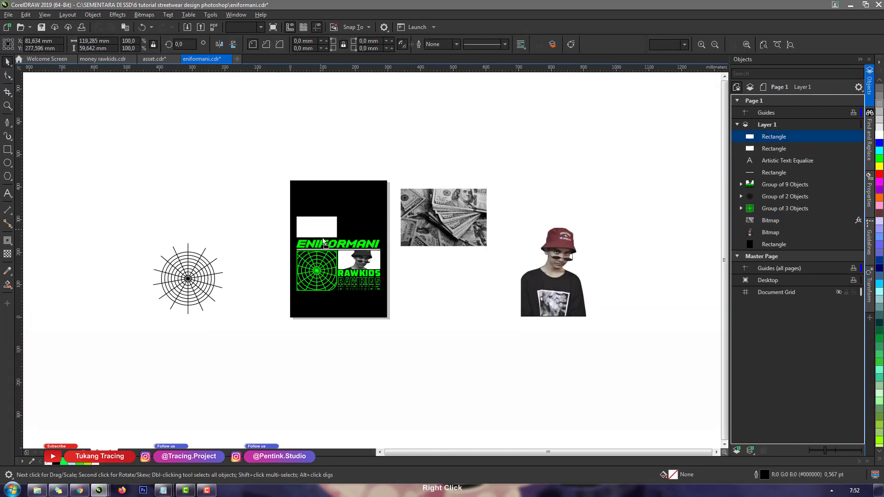
key("ctrl+z")
scroll(326, 227, "up", 2)
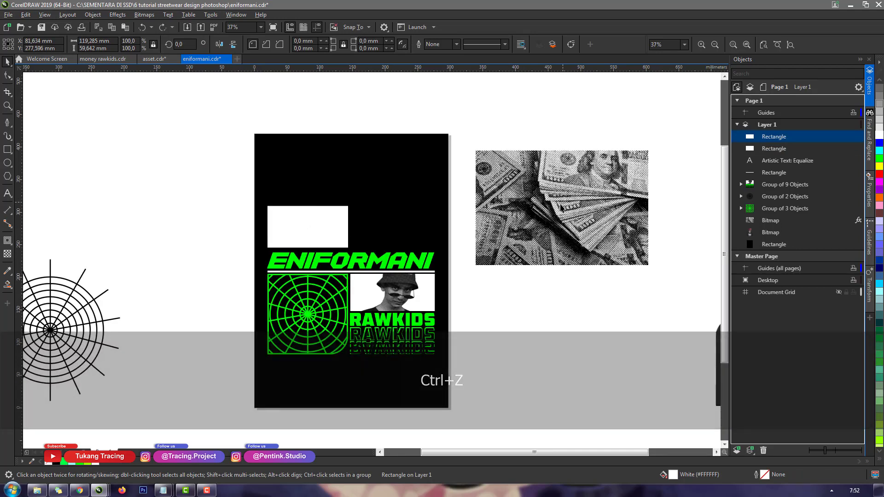
PowerClip the halftone money bitmap inside the inner white rectangle
left_click(555, 203)
right_click(547, 210)
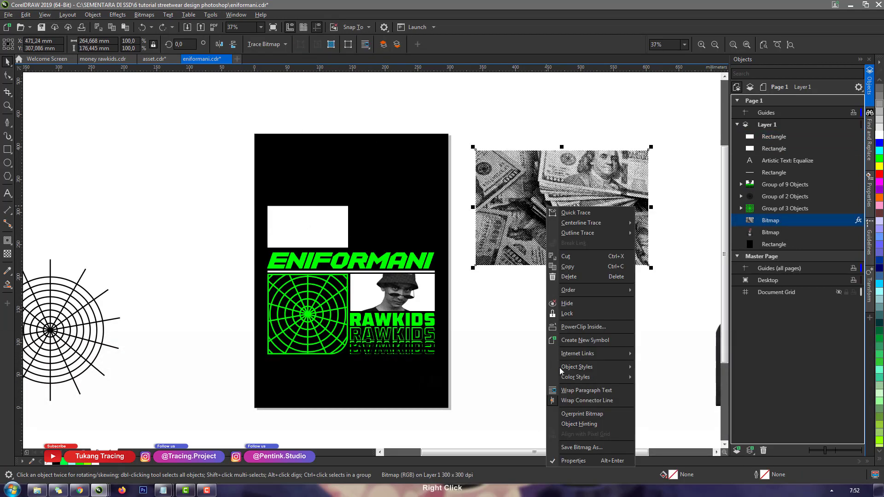
left_click(567, 327)
left_click(323, 232)
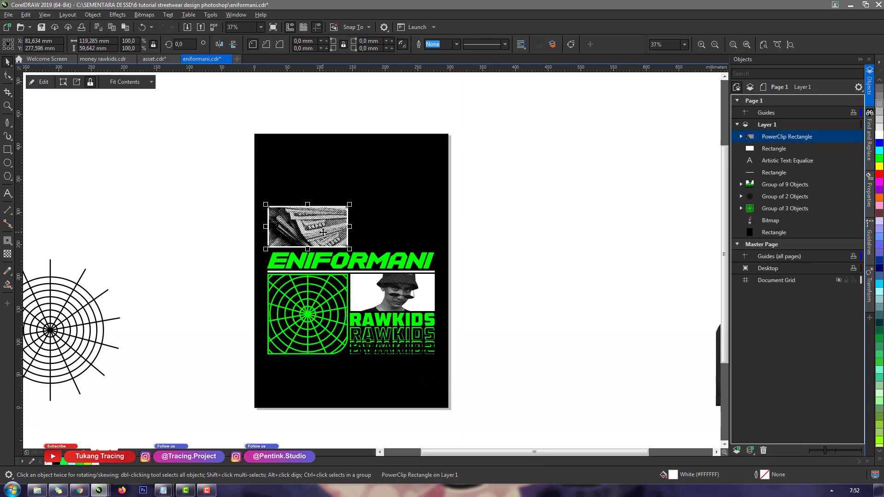
Scale the money bitmap inside its PowerClip frame to about 52.6% and reposition it so the banknotes fill the frame
scroll(328, 240, "up", 2)
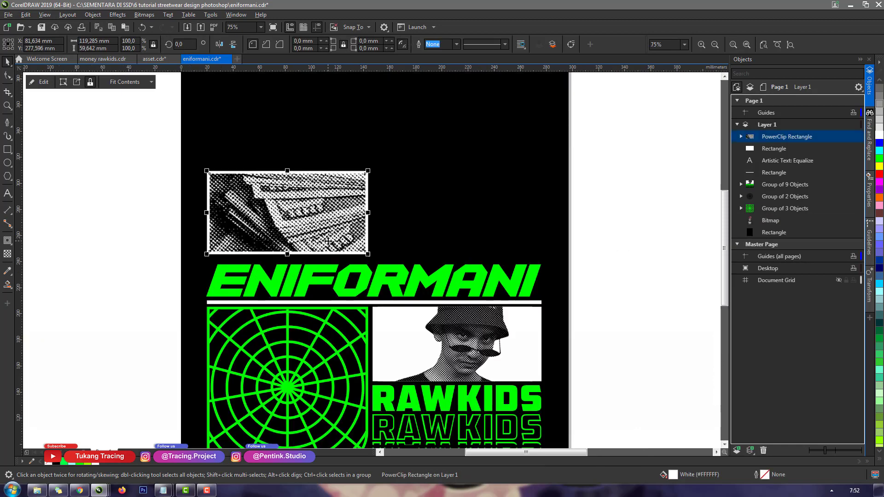
left_click(40, 82)
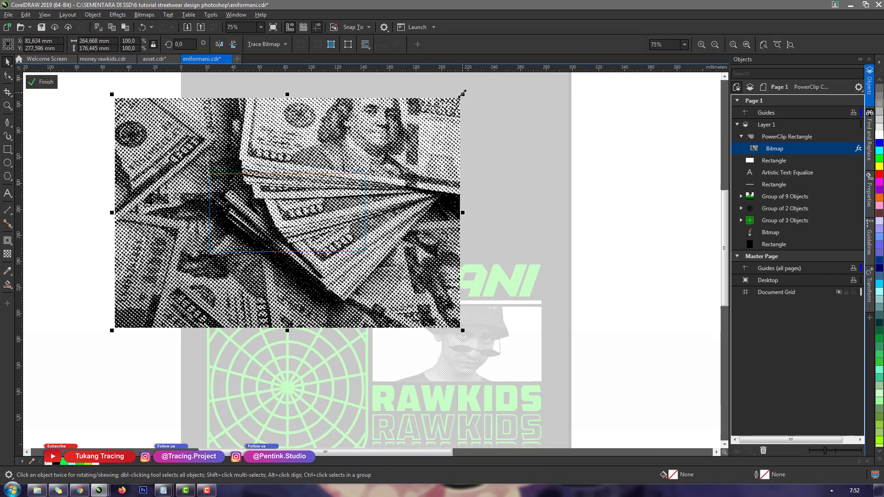
left_click_drag(463, 94, 291, 208)
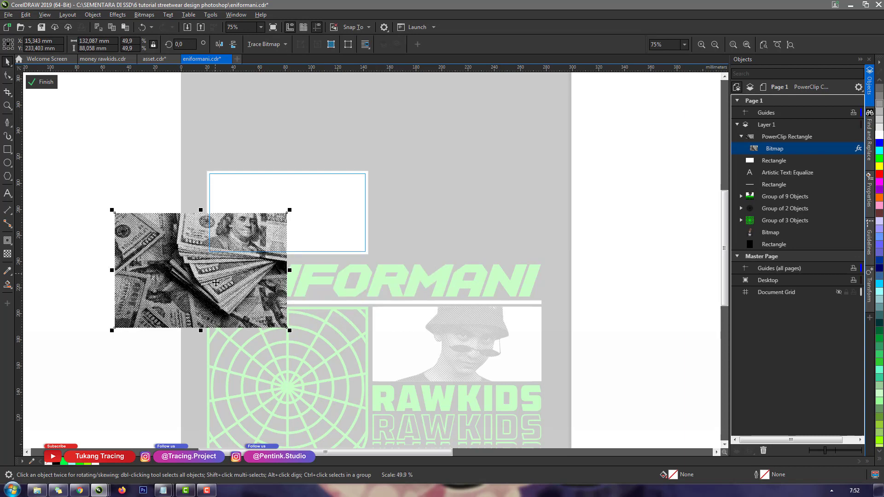
left_click_drag(224, 285, 307, 228)
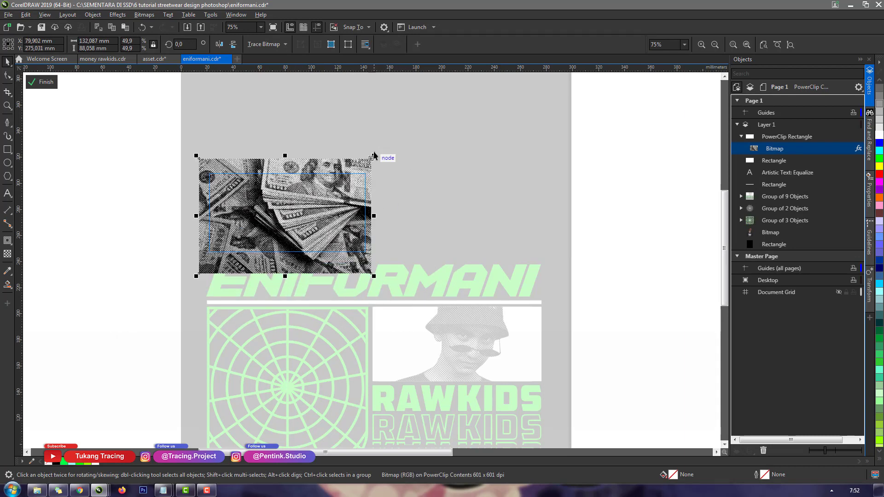
left_click_drag(366, 160, 368, 173)
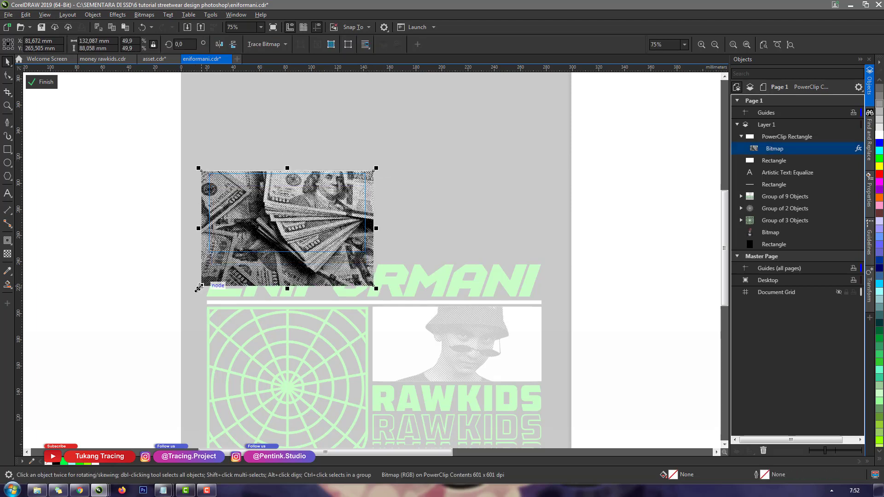
left_click_drag(199, 288, 189, 294)
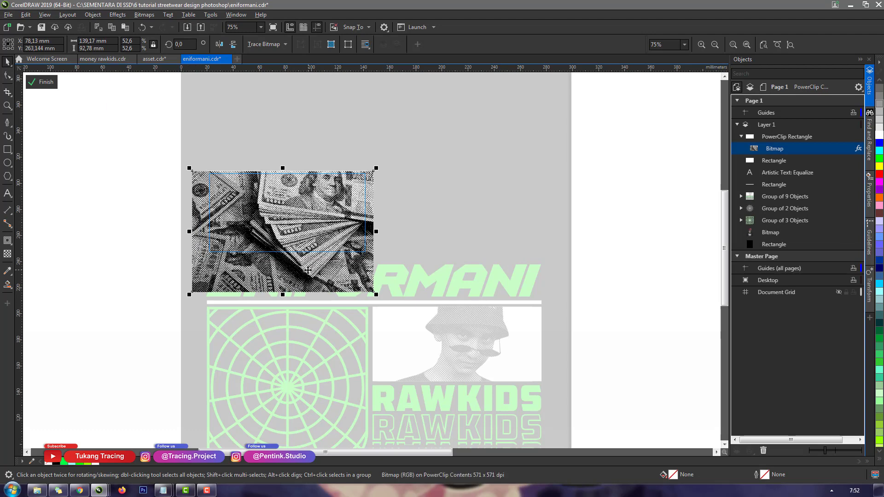
left_click_drag(308, 271, 308, 266)
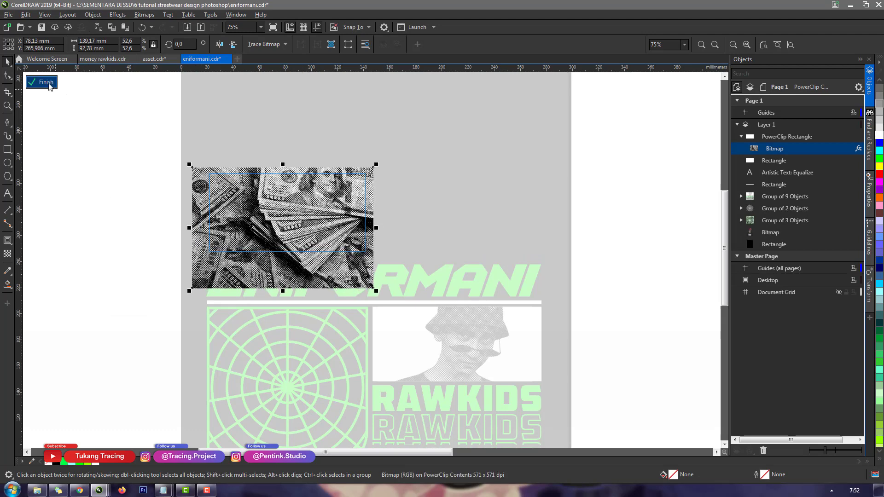
left_click(45, 82)
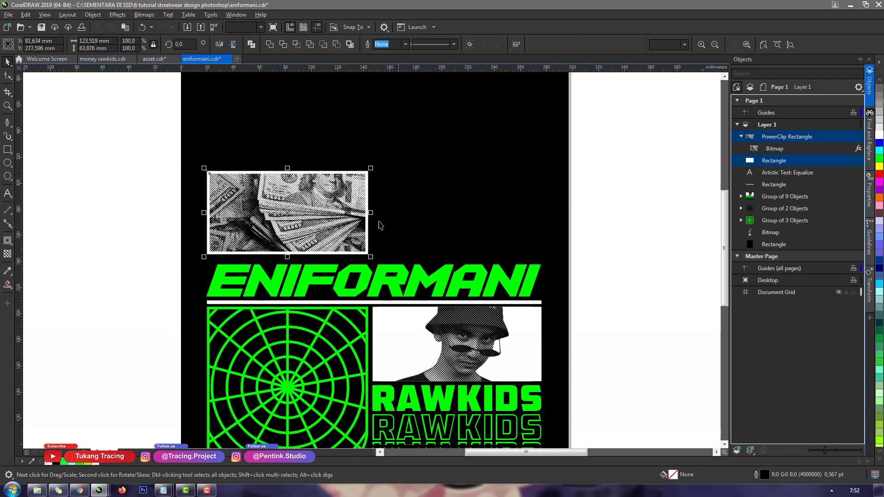
Copy the three text blocks above the money photo in asset.cdr and paste them into eniformani.cdr
key("h")
left_click_drag(361, 310, 362, 218)
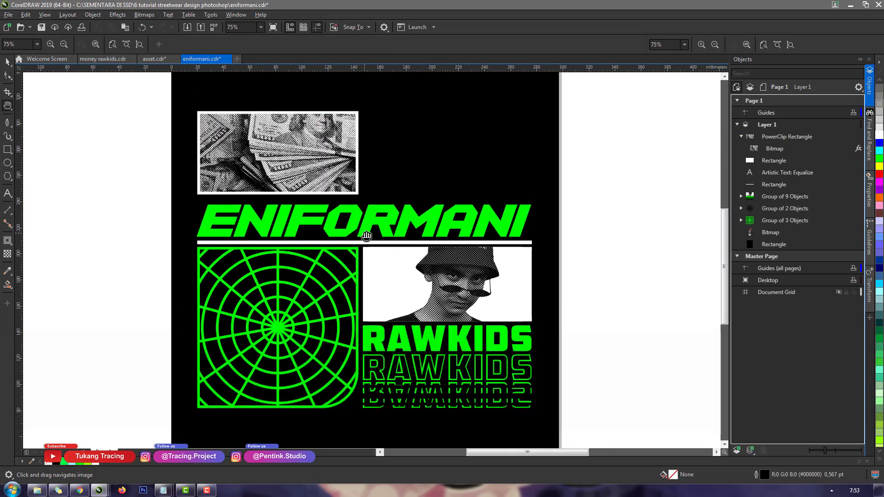
left_click_drag(315, 257, 272, 267)
key("space")
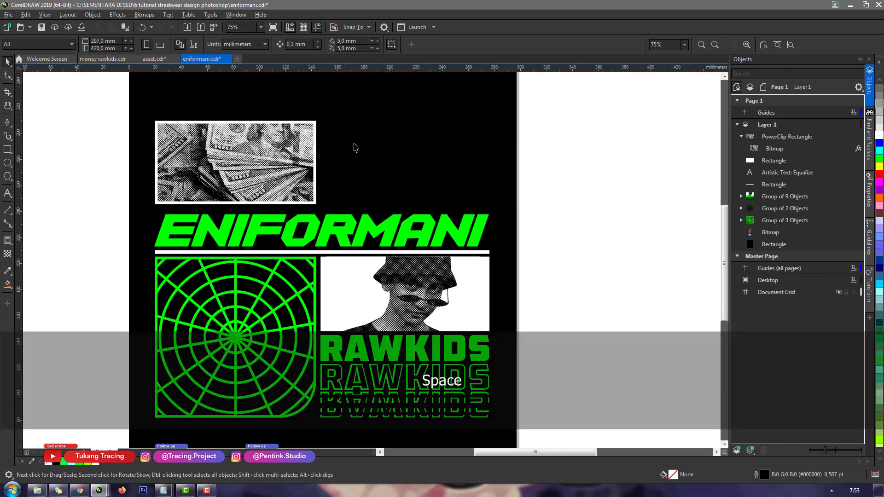
left_click(153, 59)
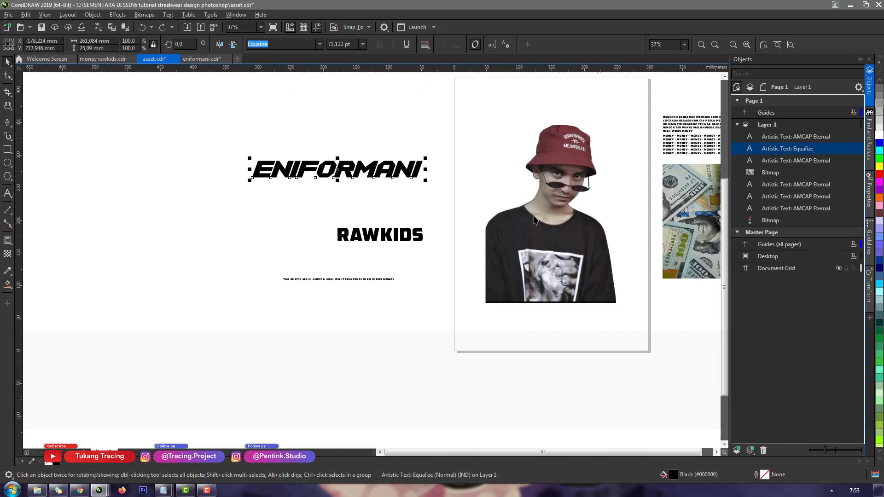
key("h")
left_click_drag(515, 240, 285, 284)
key("space")
left_click_drag(387, 133, 528, 205)
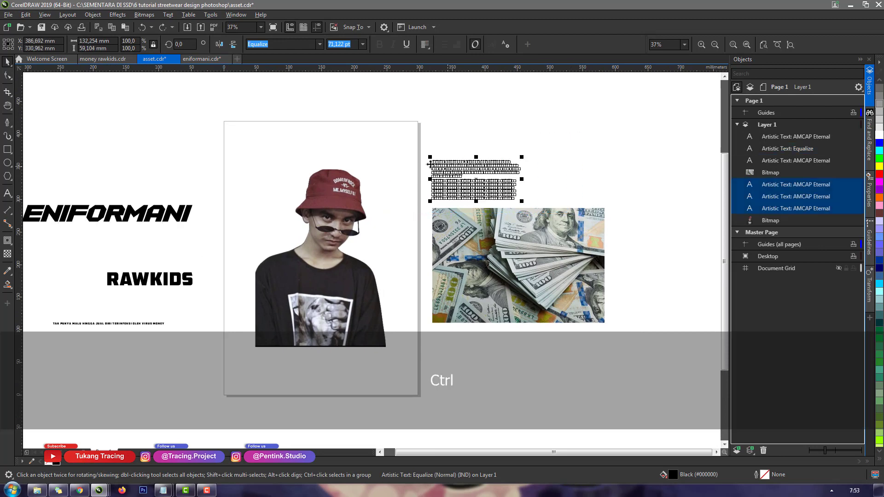
key("ctrl+c")
left_click(203, 59)
key("ctrl+v")
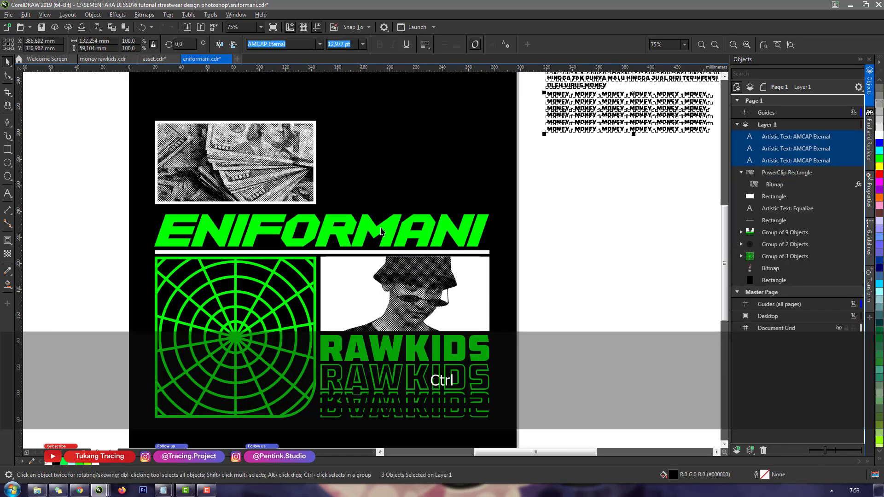
Group the three pasted text blocks, fill them white and place them beside the money image, above the ENIFORMANI title
key("ctrl+g")
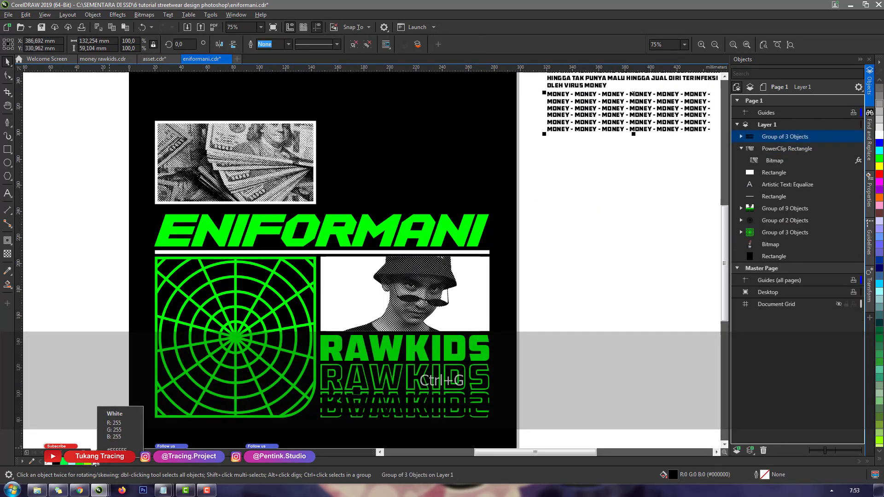
left_click_drag(584, 135, 435, 147)
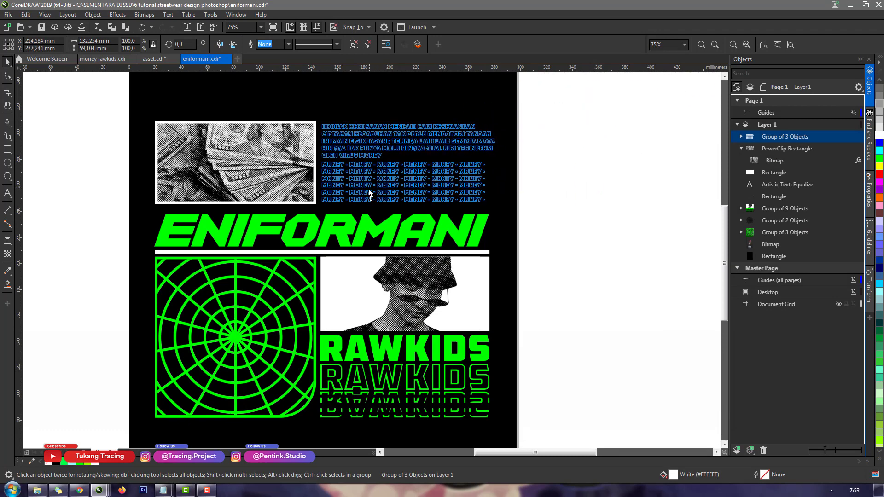
Set the white text group's width to that of the portrait and RAWKIDS group, about 133.61 mm, keeping its proportions
left_click(353, 276)
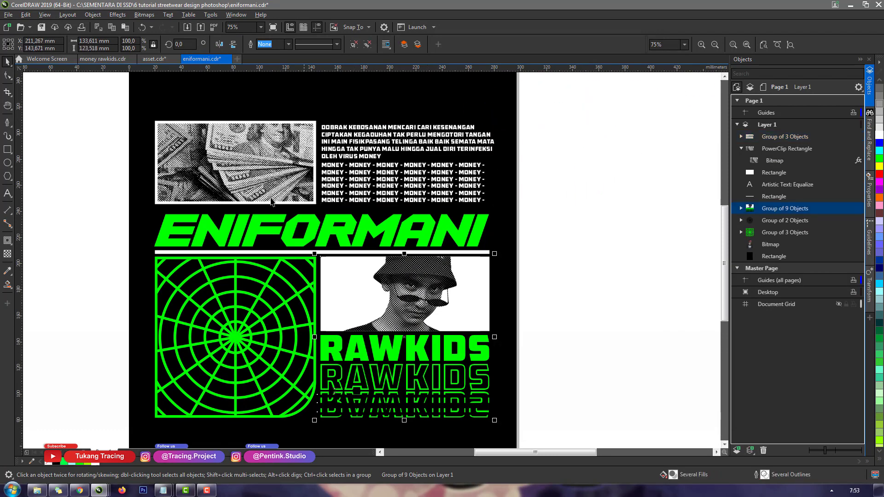
left_click(114, 41)
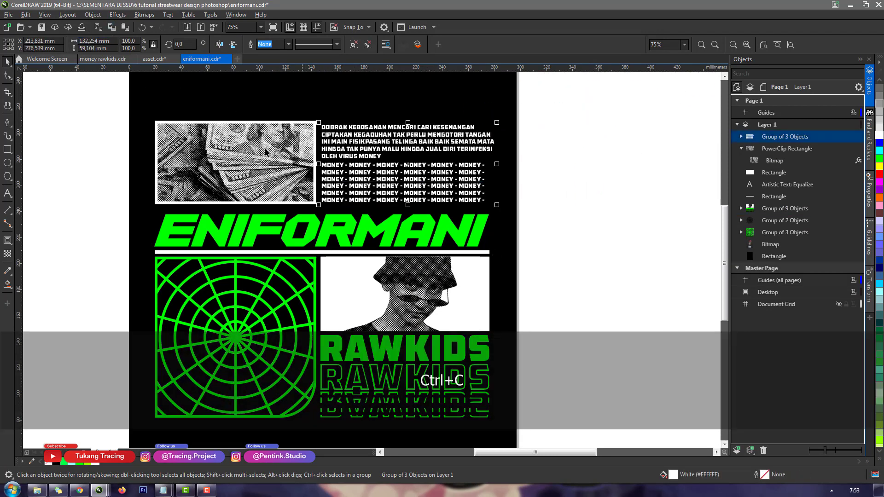
key("ctrl+a")
key("ctrl+v")
key("Return")
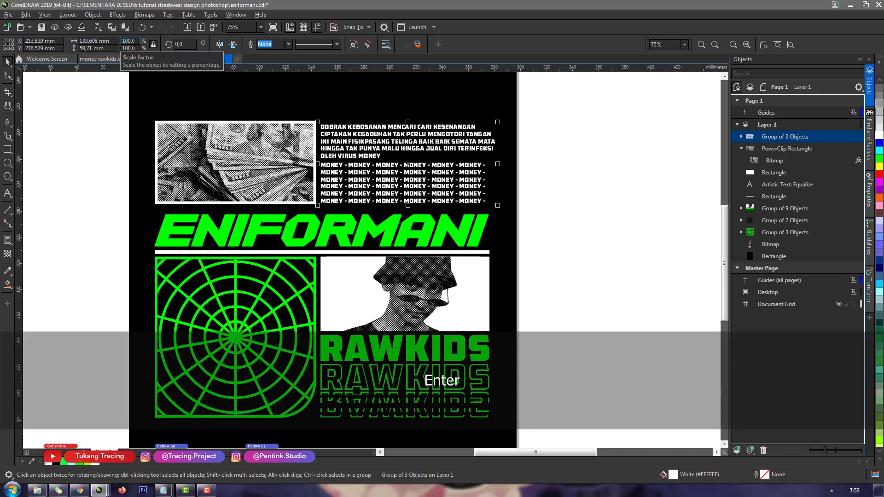
Align the white text group with the money image on their horizontal centre line
left_click(297, 178, "shift")
left_click(296, 178, "shift")
key("e")
left_click(557, 176)
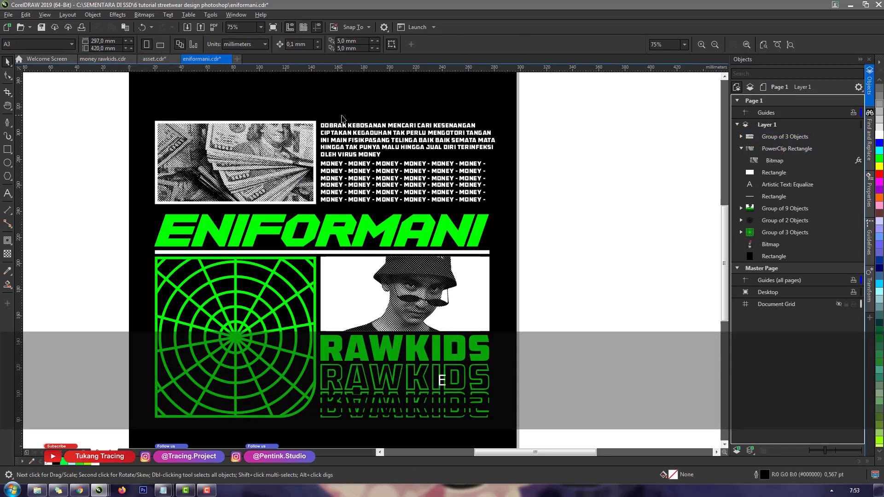
Ungroup the white text and correct "FISIKPASANG" to "FISIK PASANG" in the third line of the paragraph
scroll(362, 118, "up", 1)
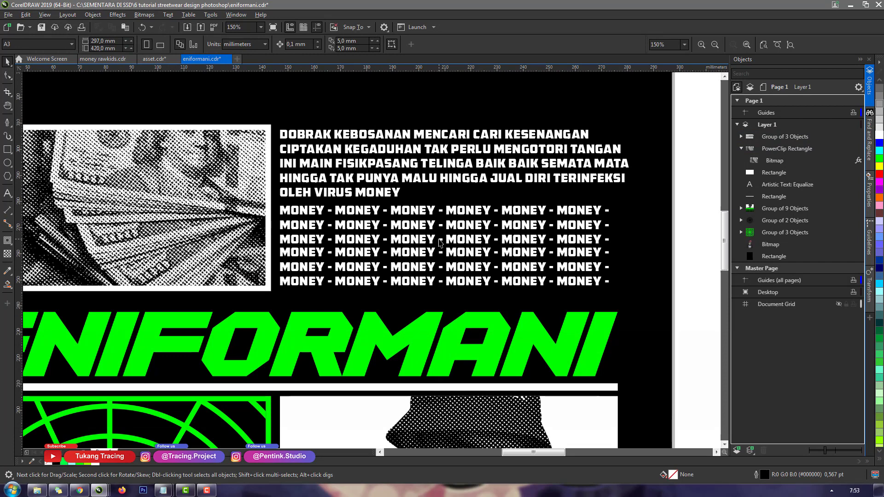
key("space")
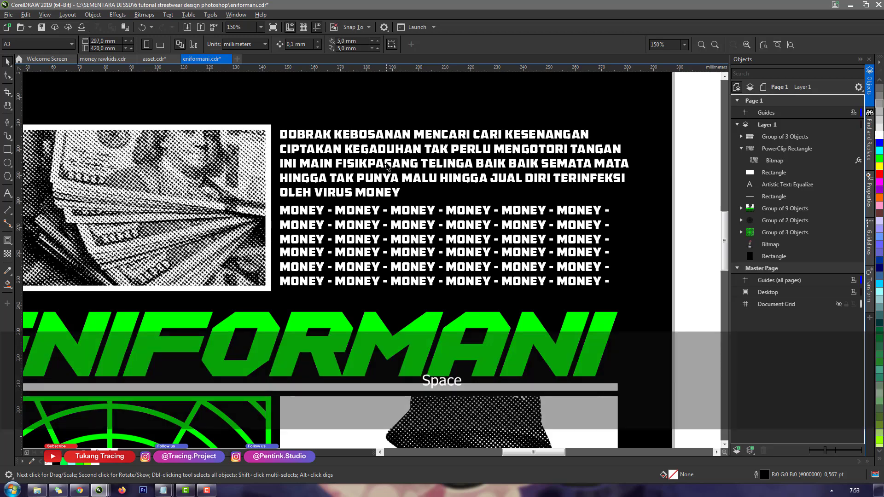
left_click(389, 167)
key("ctrl+u")
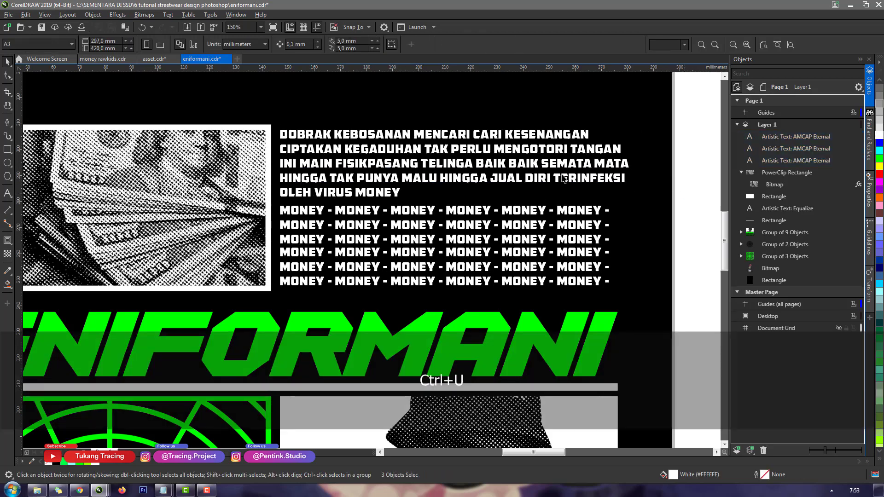
left_click(374, 174)
key("space")
left_click(370, 163)
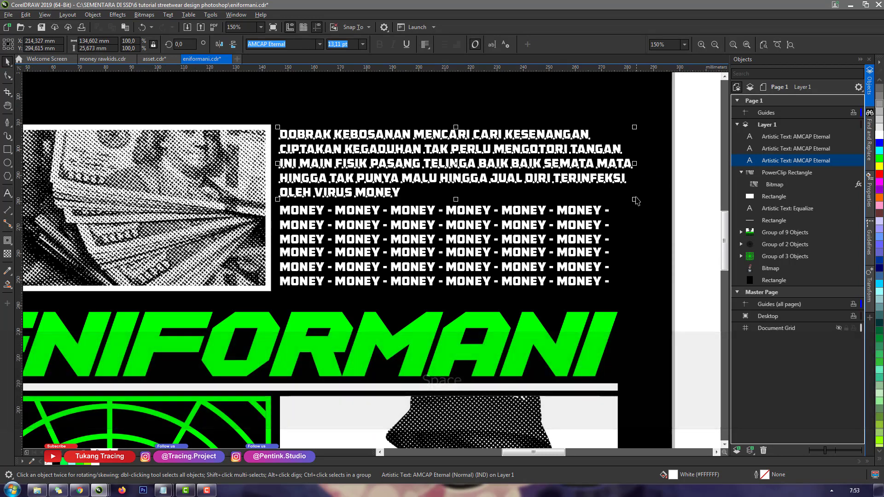
left_click(579, 215, "shift")
key("Escape")
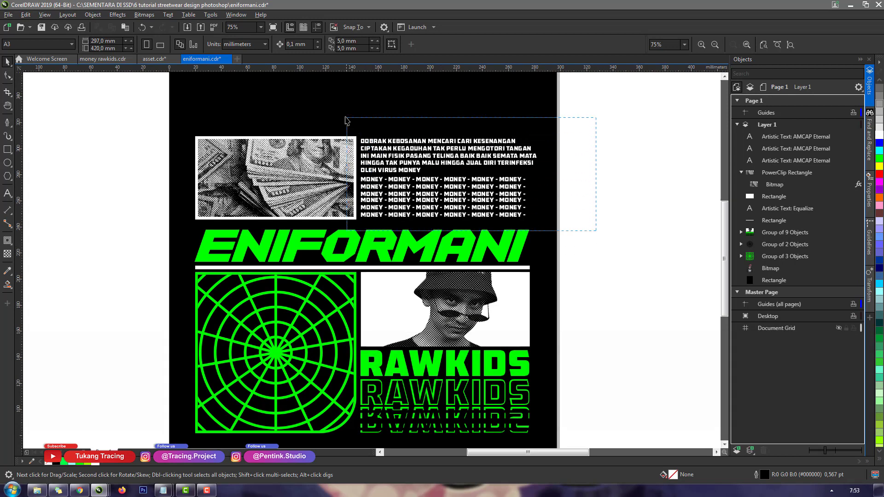
Regroup the three text blocks with their centre level with the money image's centre, and save the document
left_click_drag(347, 121, 347, 121)
key("ctrl+g")
left_click(341, 162, "shift")
key("e")
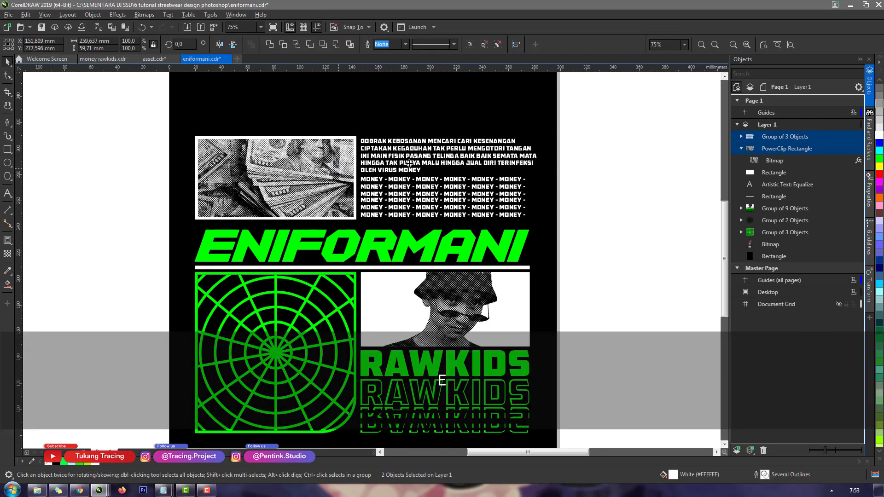
left_click(612, 184)
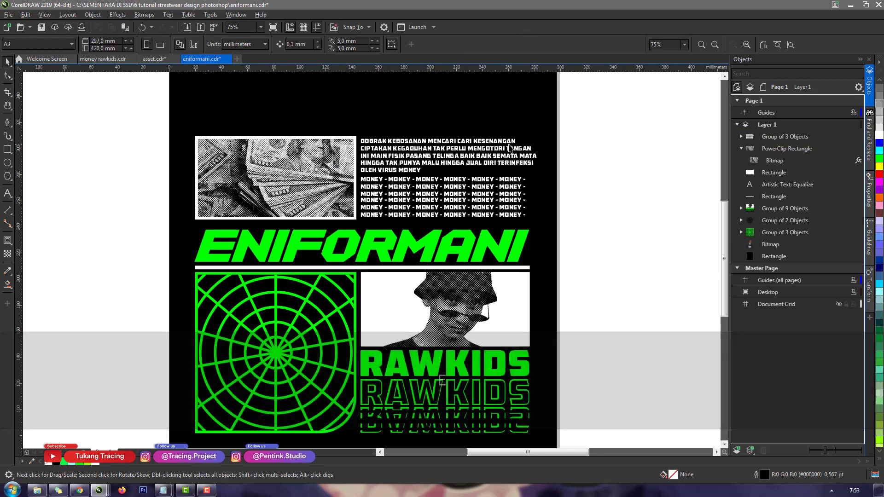
scroll(509, 145, "up", 2)
key("ctrl+s")
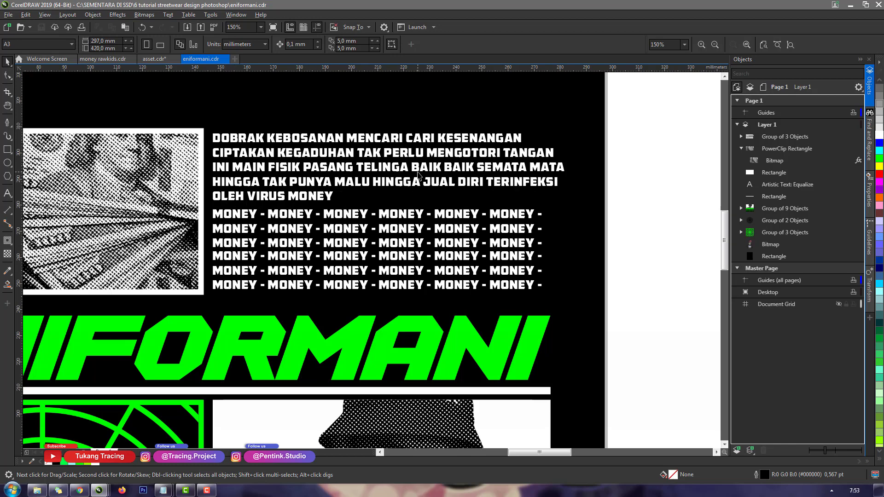
Draw a rectangle about 271 × 241 mm around the whole composition and give it a white outline
scroll(418, 175, "down", 5)
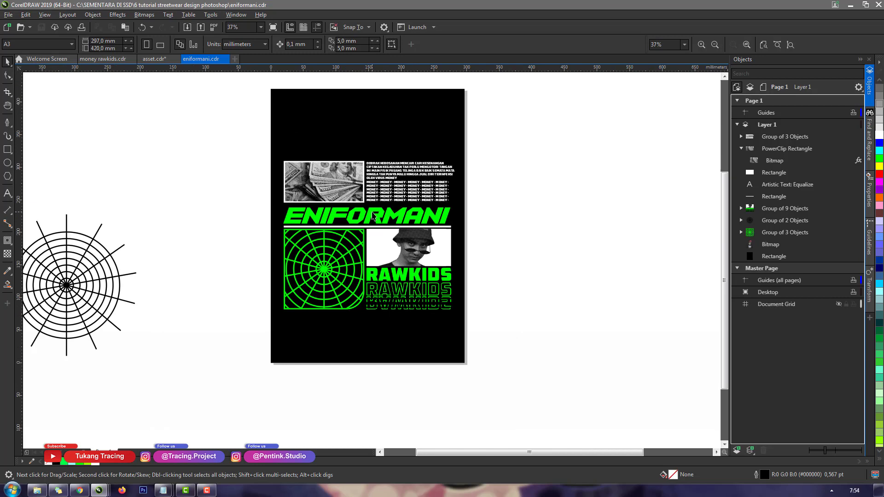
key("h")
left_click_drag(388, 268, 385, 288)
key("space")
left_click(7, 149)
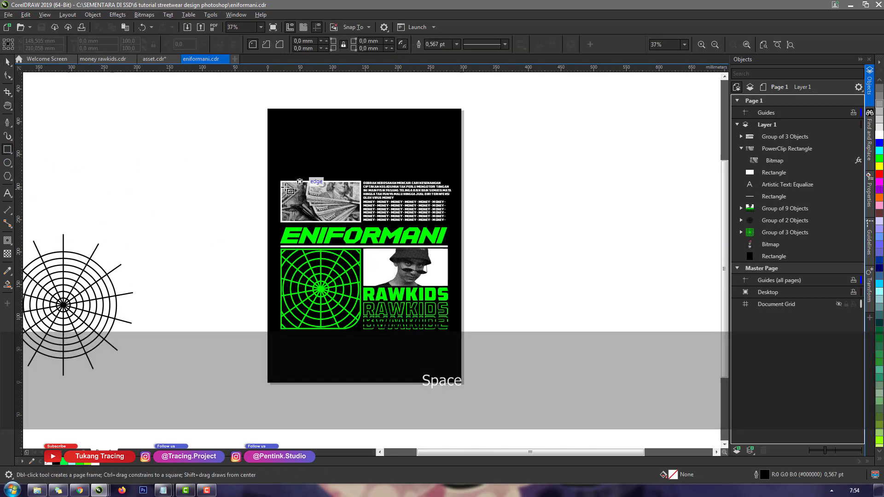
left_click_drag(353, 267, 450, 336)
key("space")
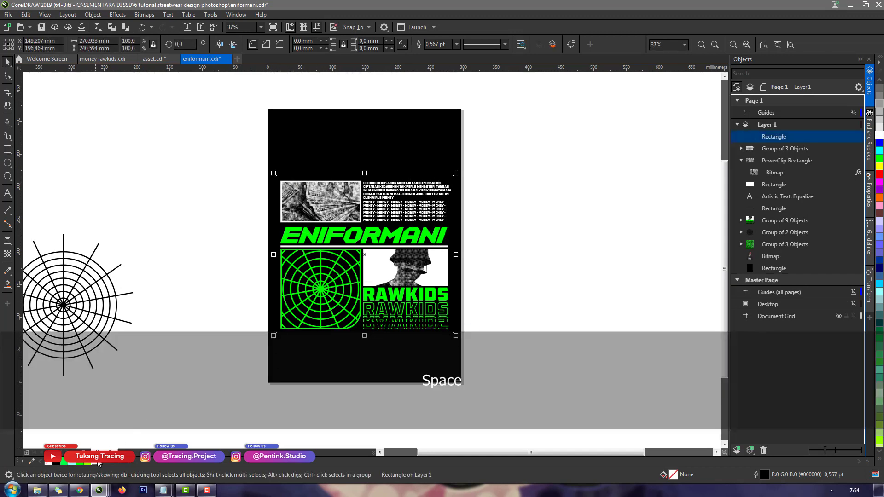
right_click(97, 463)
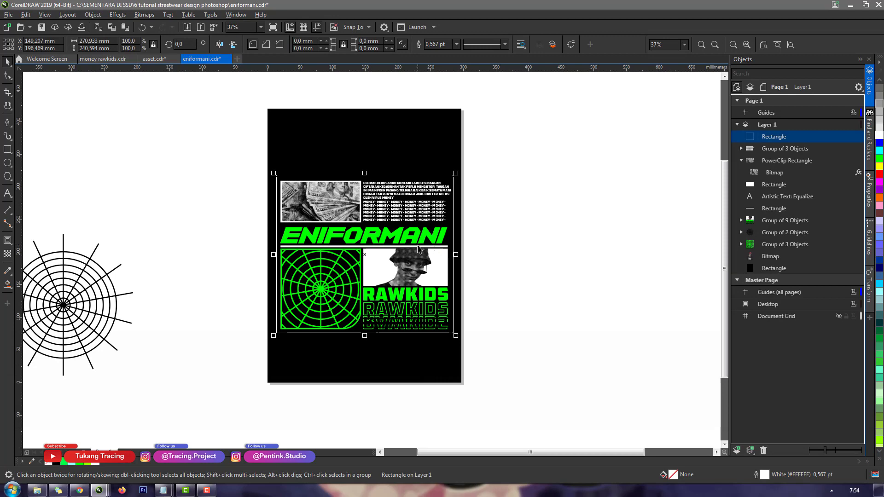
Set the surrounding rectangle's outline width to 5 pt
scroll(419, 248, "up", 2)
key("space")
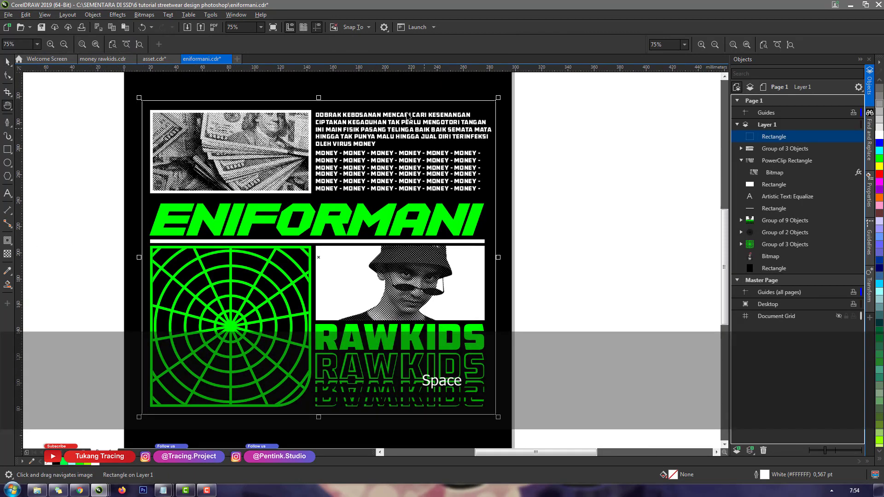
left_click(457, 44)
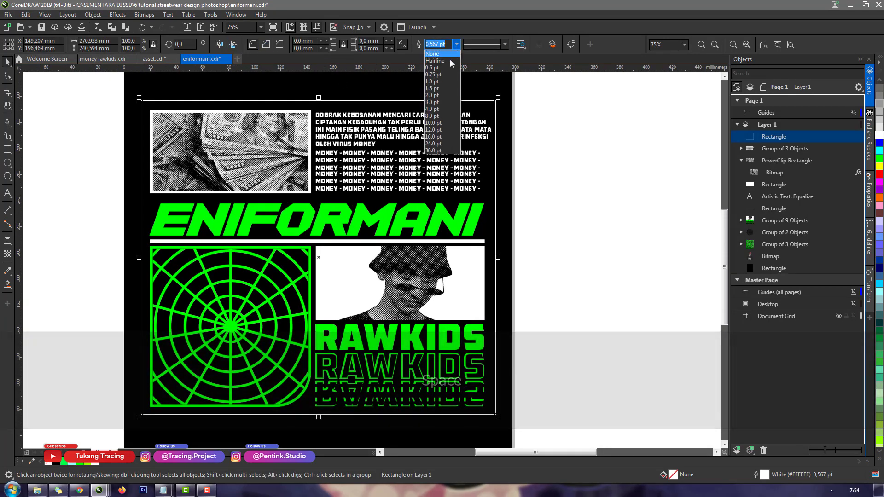
left_click(438, 98)
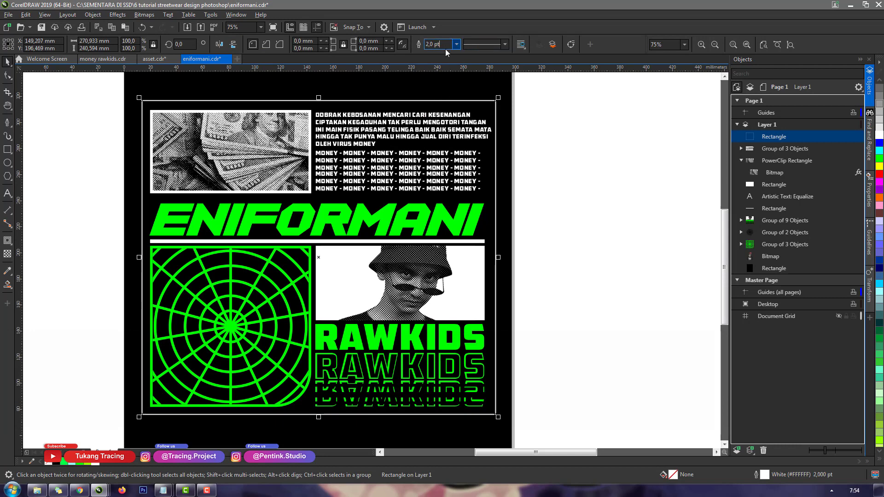
key("ctrl+a")
type("5")
key("Return")
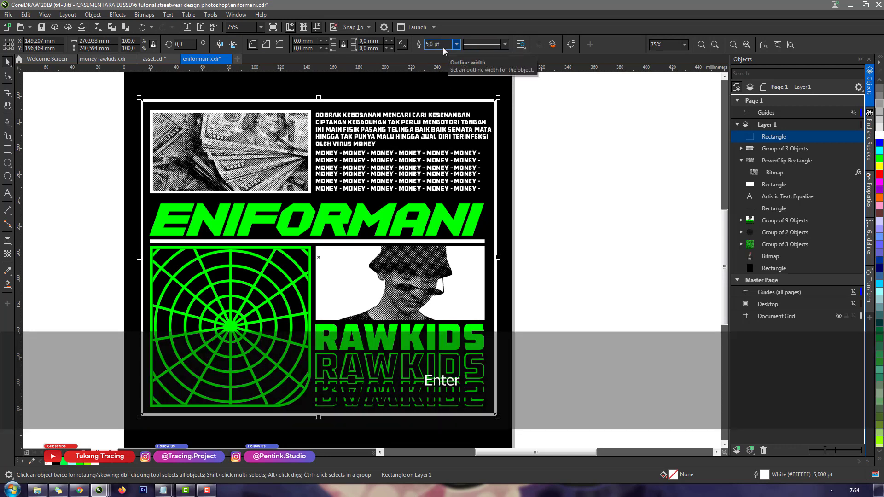
Nudge the white frame down and slightly sideways to about X 149.6 mm, Y 195.1 mm so its margins look even
key("Down")
key("Down")
key("Down")
key("Down")
key("Down")
key("Down")
key("Down")
key("Down")
key("Down")
key("Down")
key("Down")
key("Down")
key("Down")
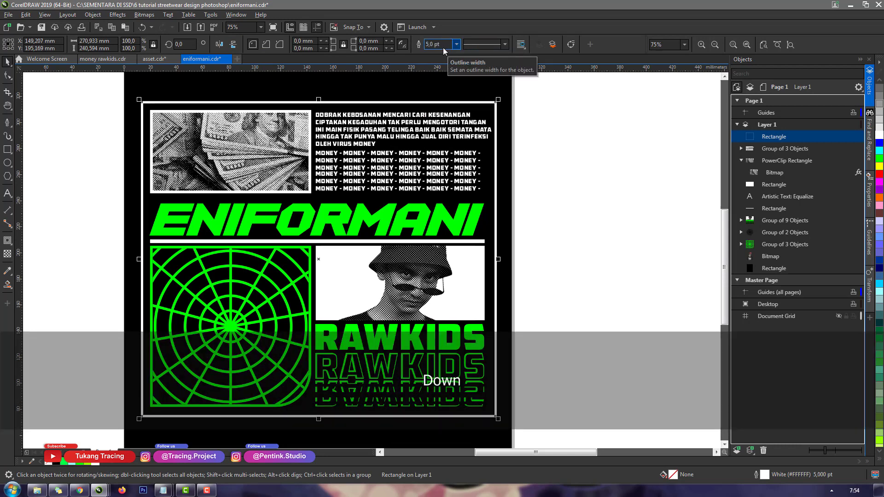
key("Right")
key("Right")
key("Right")
key("Right")
key("Right")
key("Down")
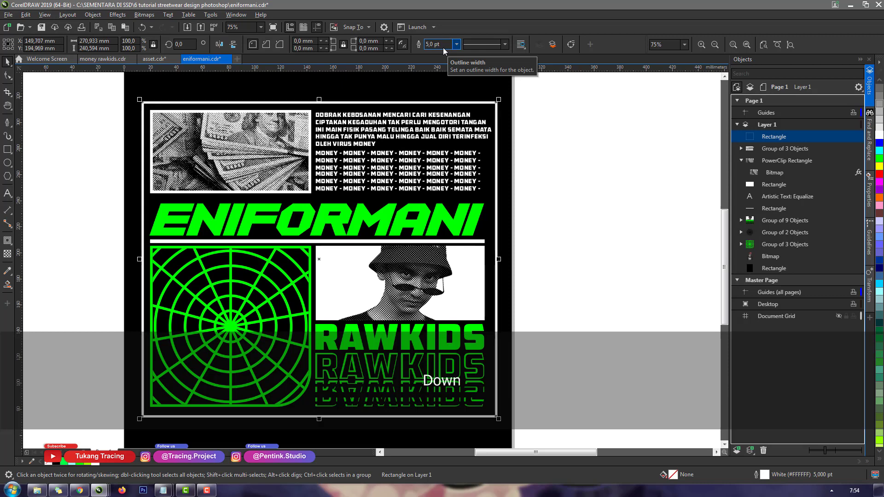
key("Left")
key("Left")
key("Down")
key("Down")
key("Right")
key("Up")
key("Up")
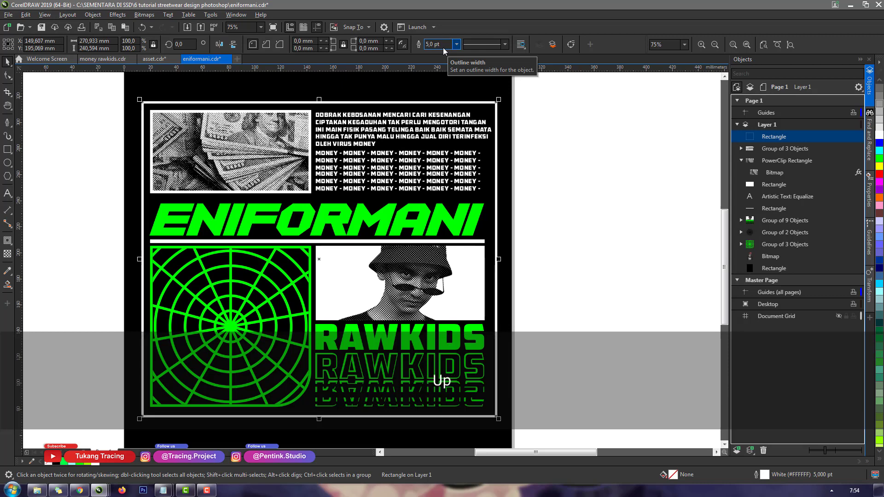
Convert the frame's outline to an object and move the curve in the stacking order to just above the bottom Bitmap
key("ctrl+shift+q")
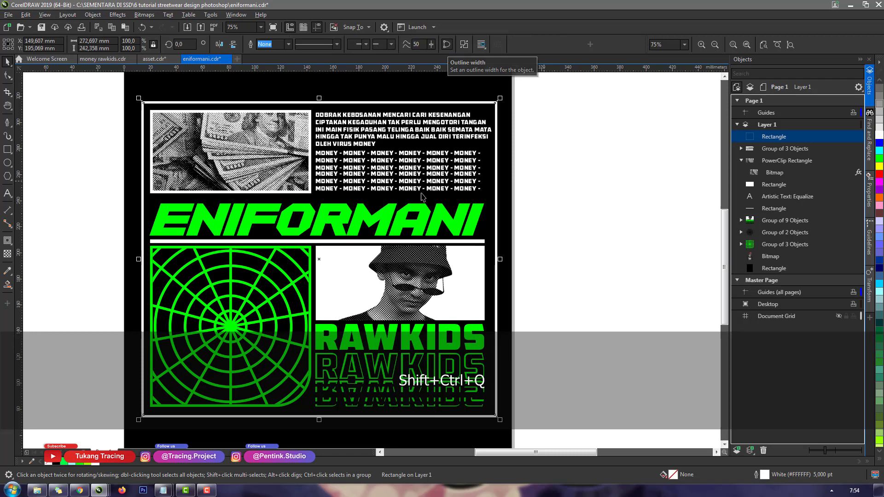
left_click(741, 160)
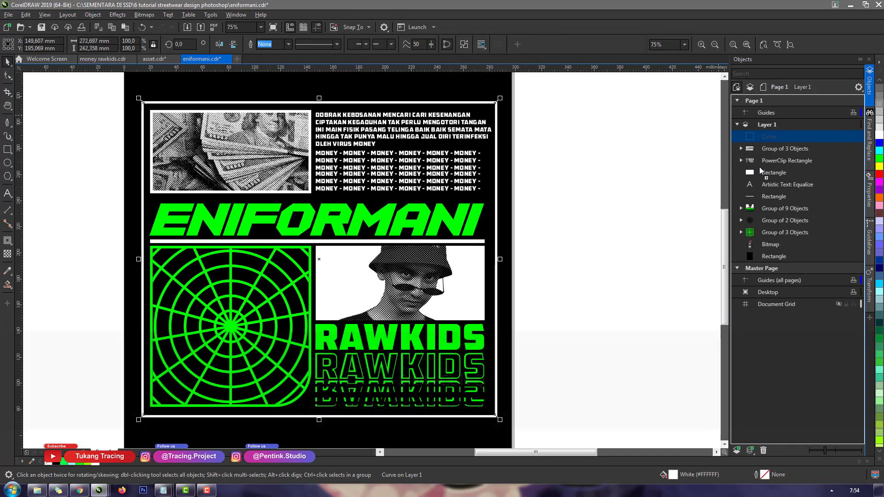
left_click_drag(761, 237, 760, 237)
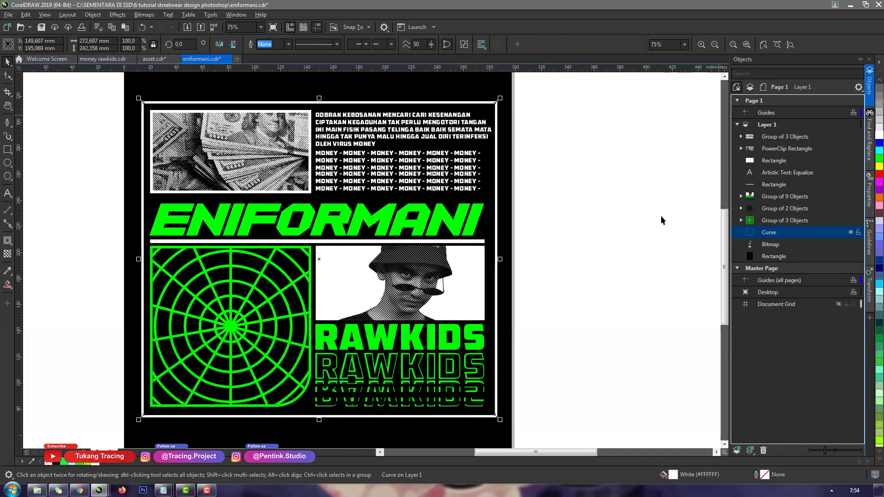
Try to centre-align the white frame with the portrait and RAWKIDS group
left_click(451, 276, "shift")
key("c")
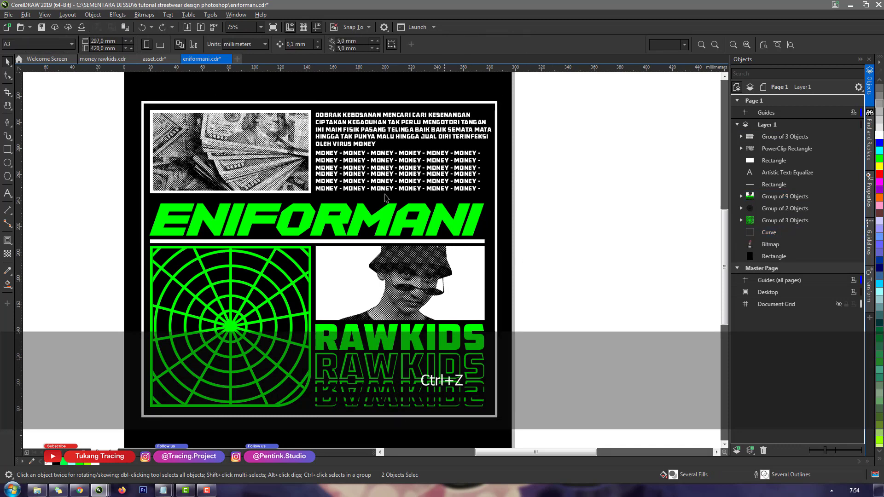
Group all the artwork inside the white frame and centre it and the frame horizontally on the page, at X 148.5 mm
left_click_drag(90, 91, 528, 412)
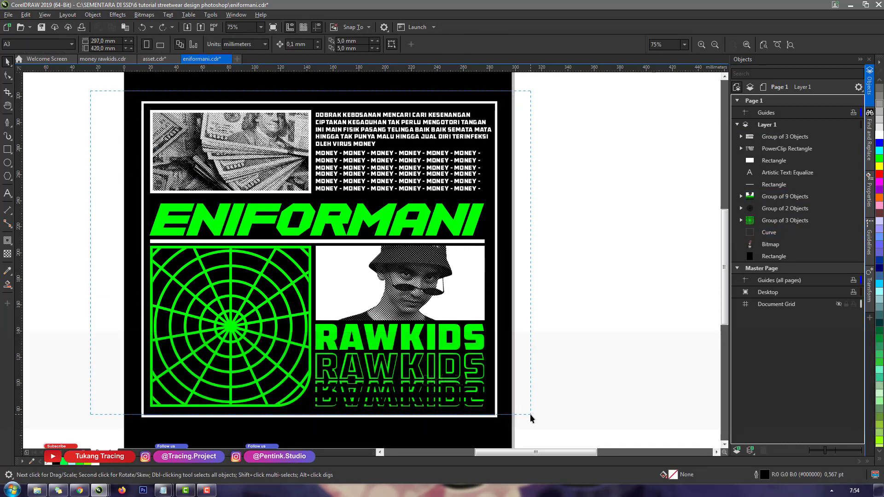
key("ctrl+g")
left_click(467, 302, "shift")
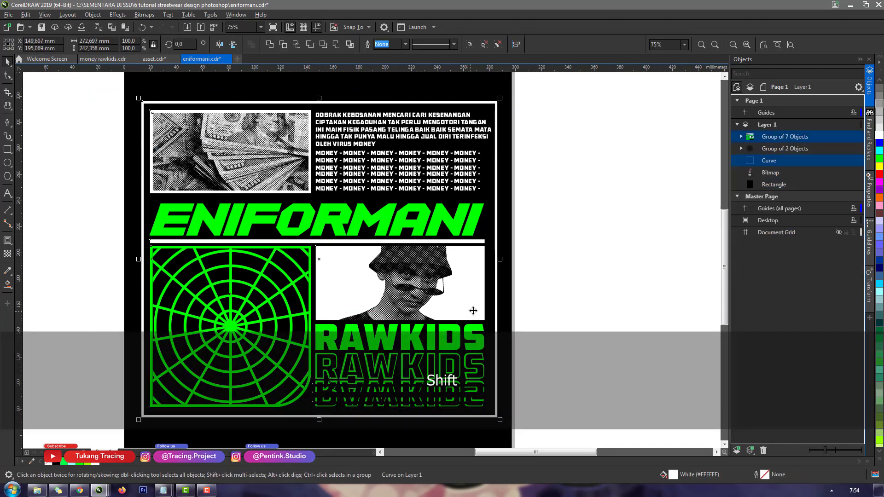
key("c")
left_click_drag(467, 303, 464, 303)
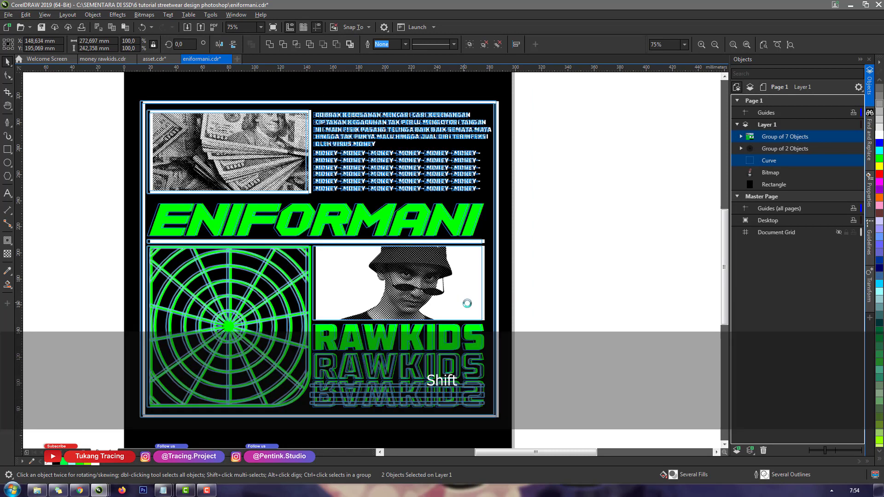
key("c")
left_click(536, 248)
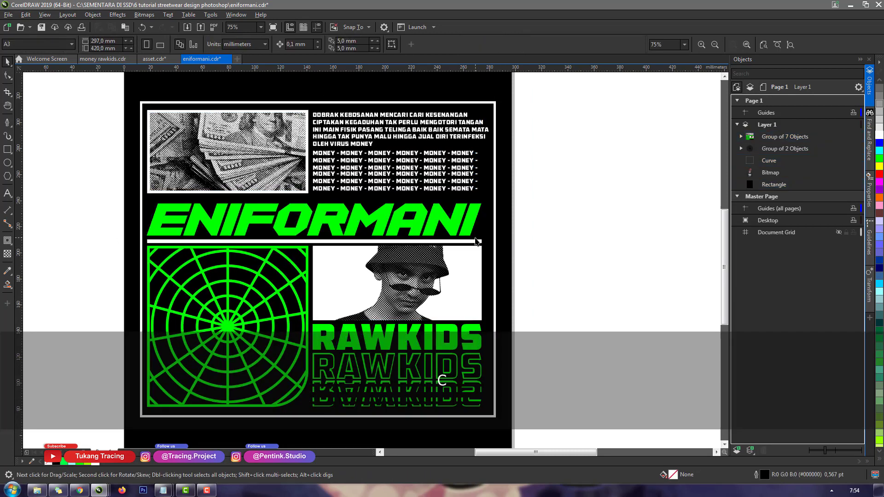
Ungroup the inner artwork and raise the ENIFORMANI title slightly to about Y 228.1 mm
scroll(471, 229, "down", 3)
scroll(456, 227, "up", 3)
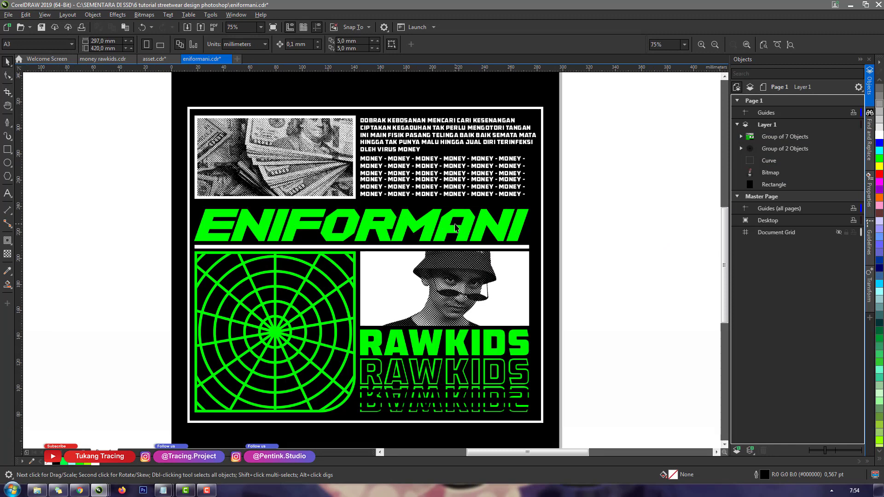
left_click(336, 240)
key("ctrl+u")
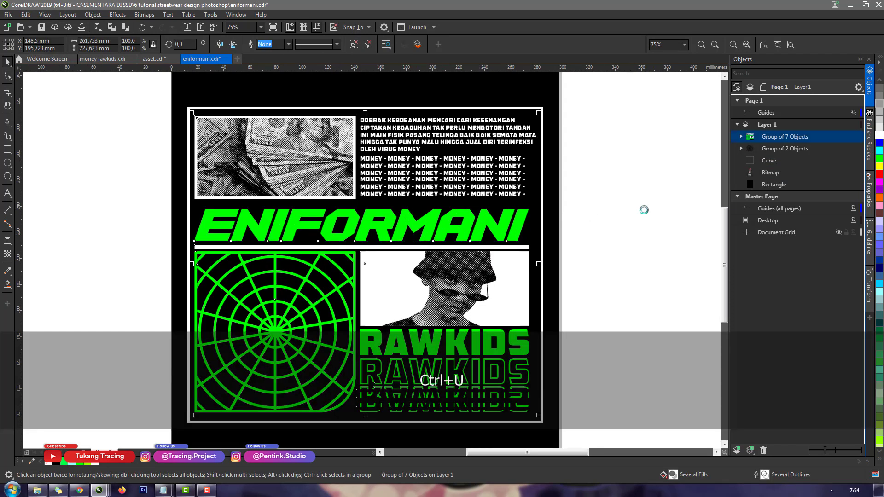
left_click(462, 235)
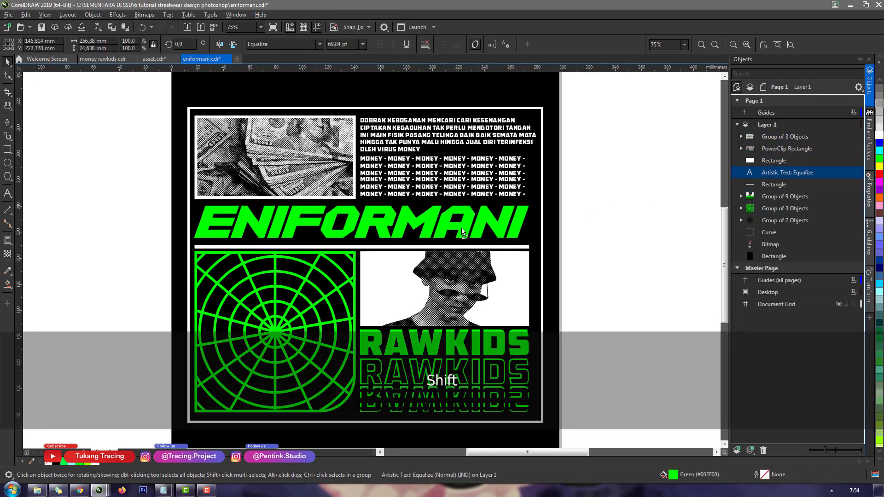
scroll(467, 239, "down", 2)
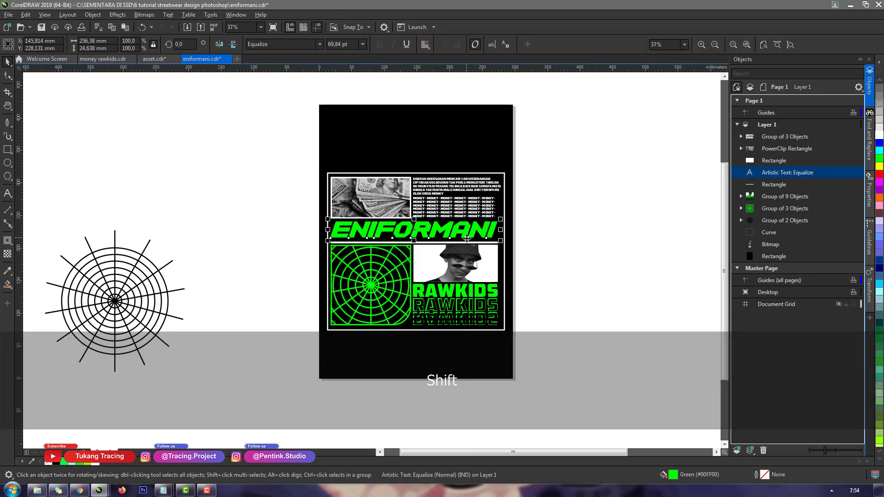
Copy the black background rectangle and place the duplicate beside the page at about X 455.4 mm
key("h")
left_click_drag(428, 230, 328, 255)
key("space")
left_click(329, 180)
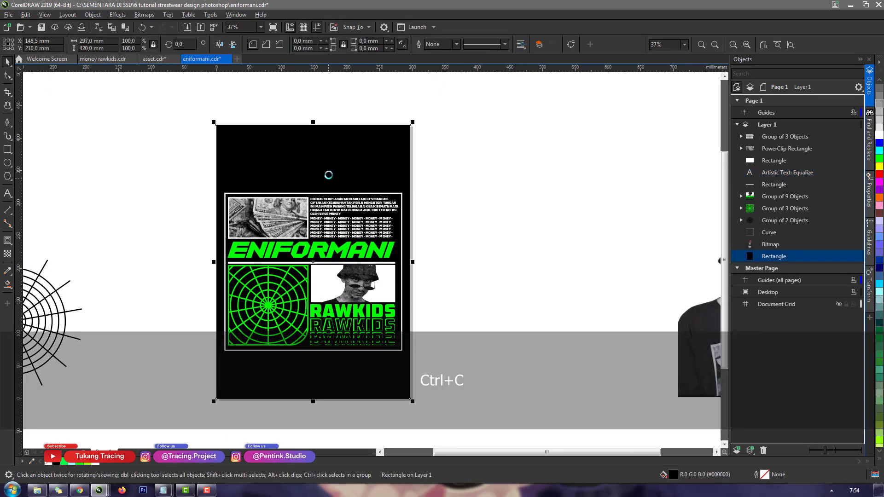
key("ctrl+v")
left_click_drag(329, 175, 526, 203)
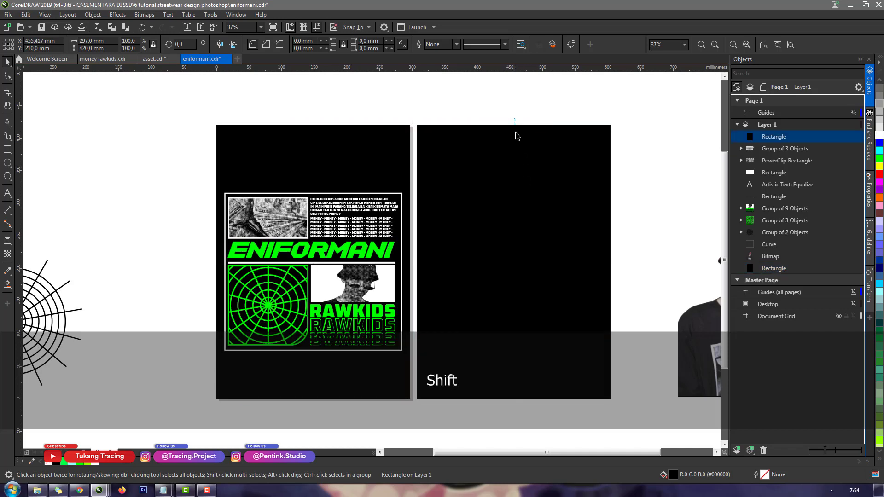
Shorten the duplicated black rectangle equally at its upper and lower ends and save the file
left_click_drag(516, 133, 509, 154)
left_click(509, 152)
key("ctrl+z")
key("h")
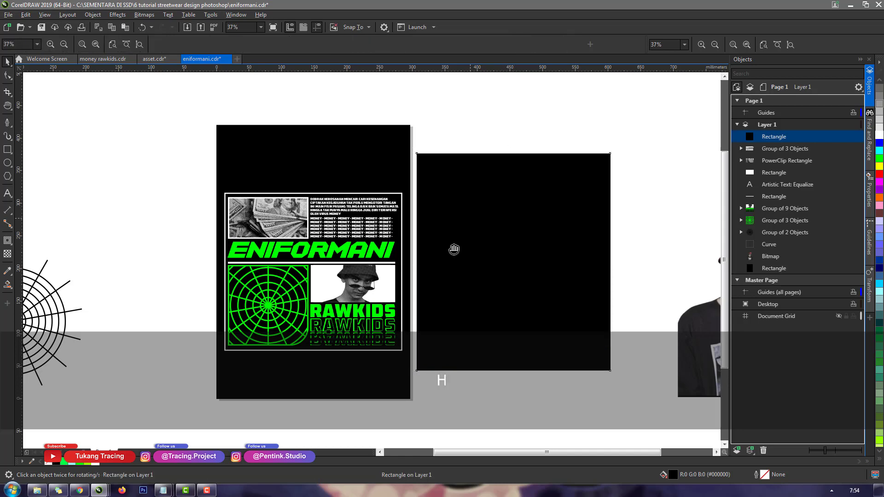
left_click_drag(454, 249, 411, 216)
key("space")
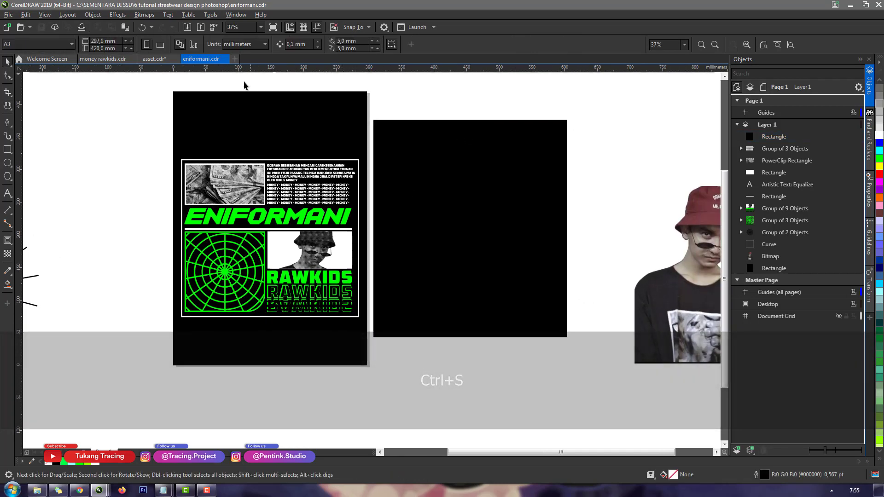
Save asset.cdr and copy its single-line text "TAK PUNYA MALU HINGGA JUAL DIRI TERINFEKSI OLEH VIRUS MONEY"
left_click(154, 58)
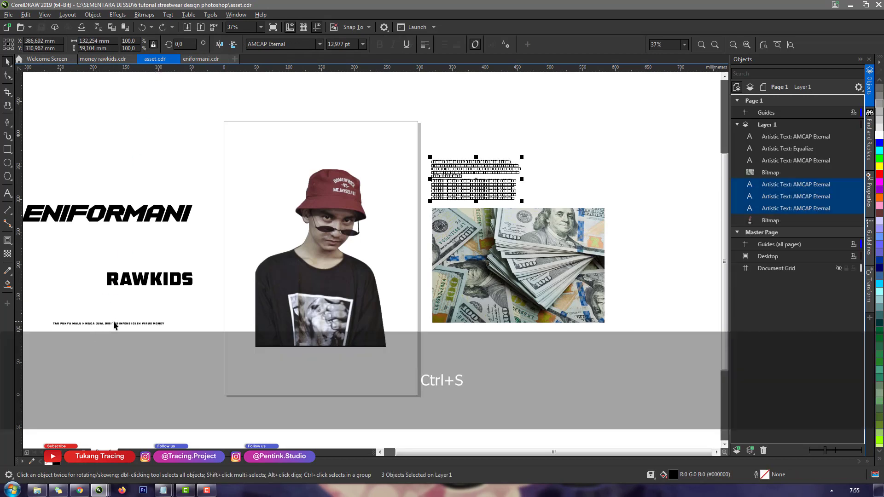
left_click(115, 324)
key("ctrl+c")
left_click(115, 59)
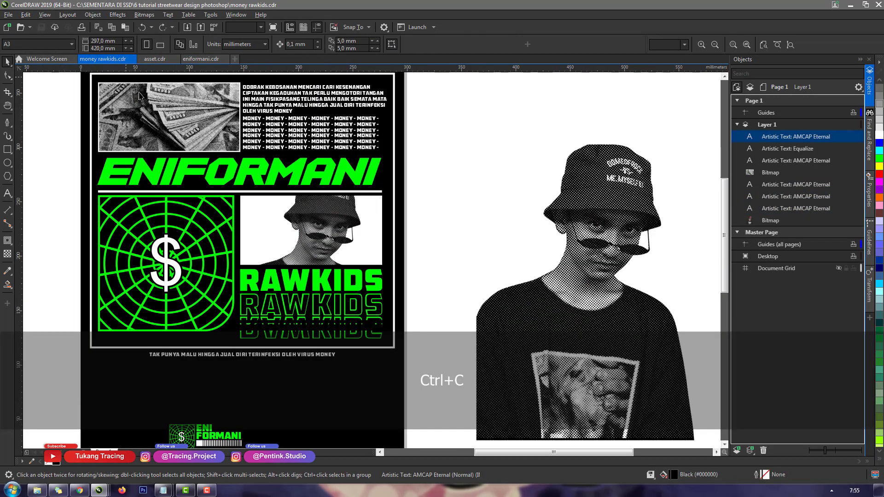
key("ctrl+v")
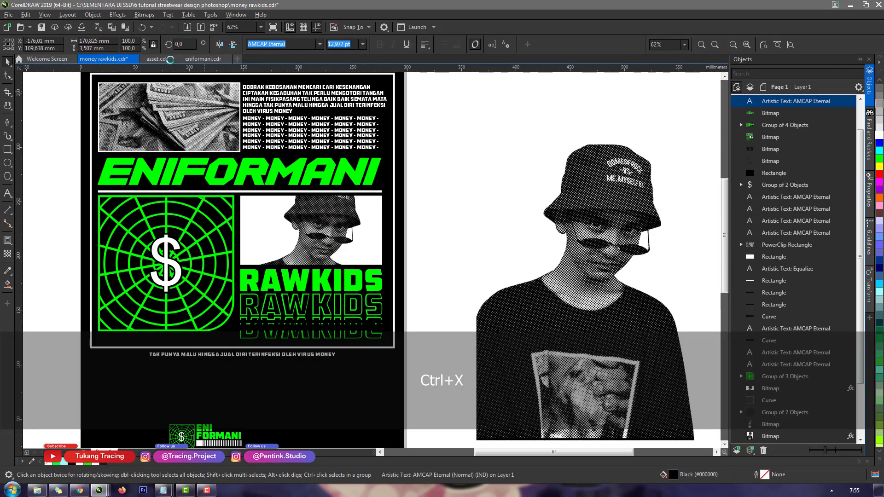
left_click(166, 58)
Paste the tagline into eniformani.cdr, place it below the white frame and fill it white
left_click(201, 60)
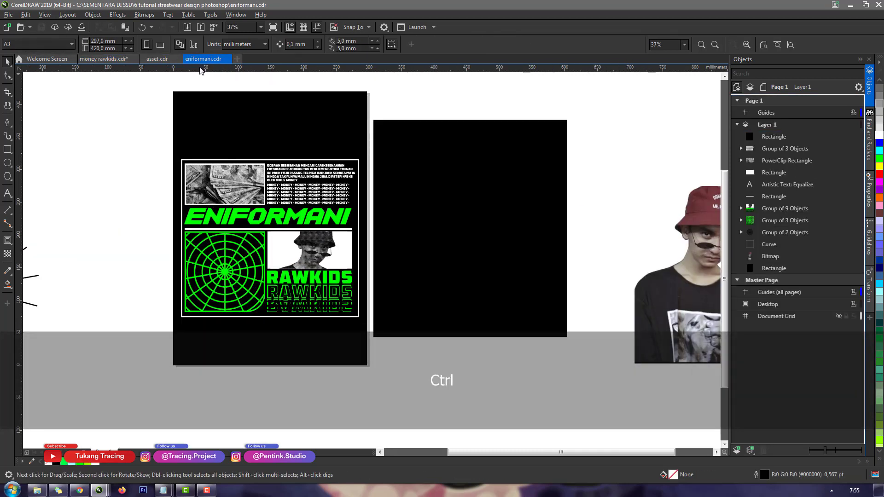
key("ctrl+v")
left_click_drag(92, 295, 306, 323)
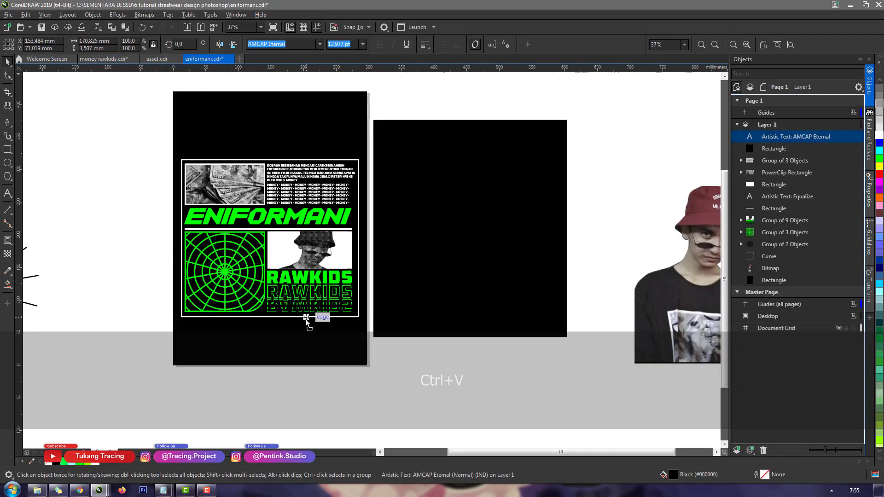
key("z")
left_click(258, 343)
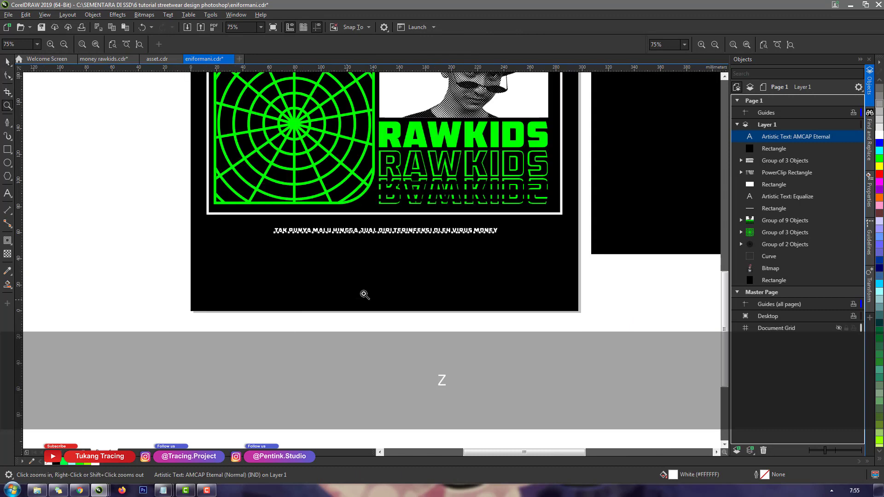
Move the tagline up close beneath the white frame and centre it horizontally with the frame
left_click(433, 210)
key("space")
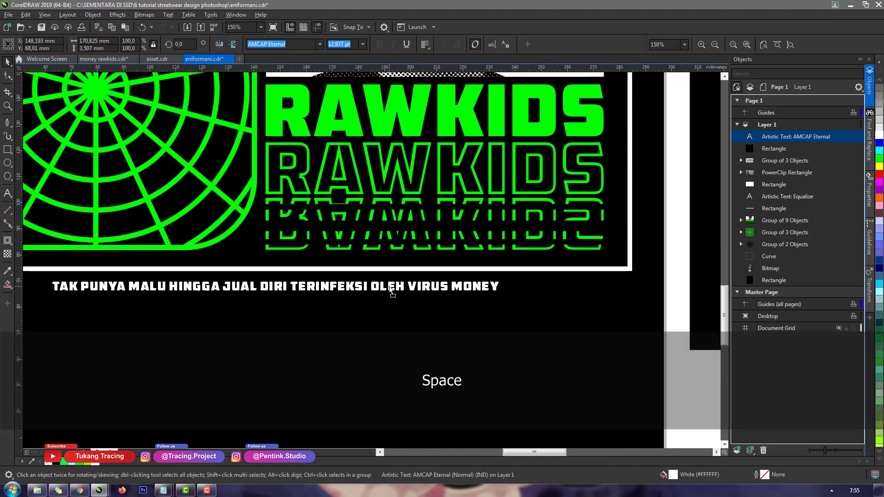
left_click(404, 269, "shift")
key("c")
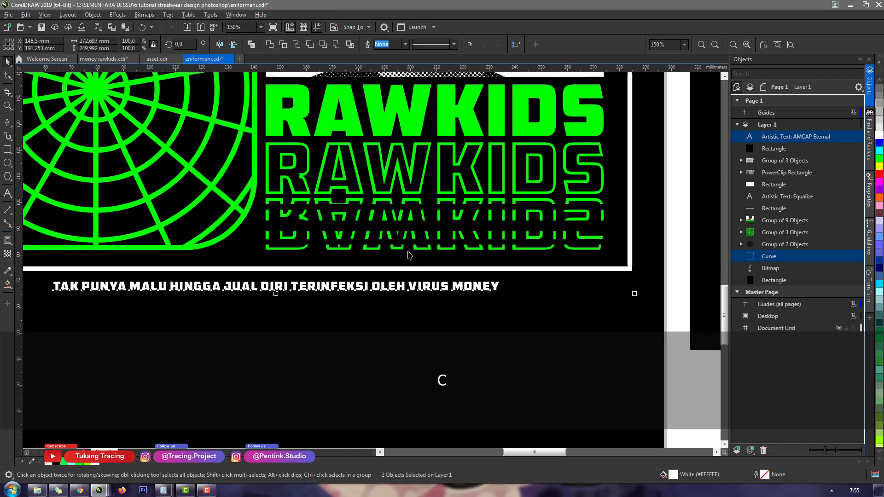
scroll(382, 366, "down", 2)
scroll(382, 367, "down", 1)
key("h")
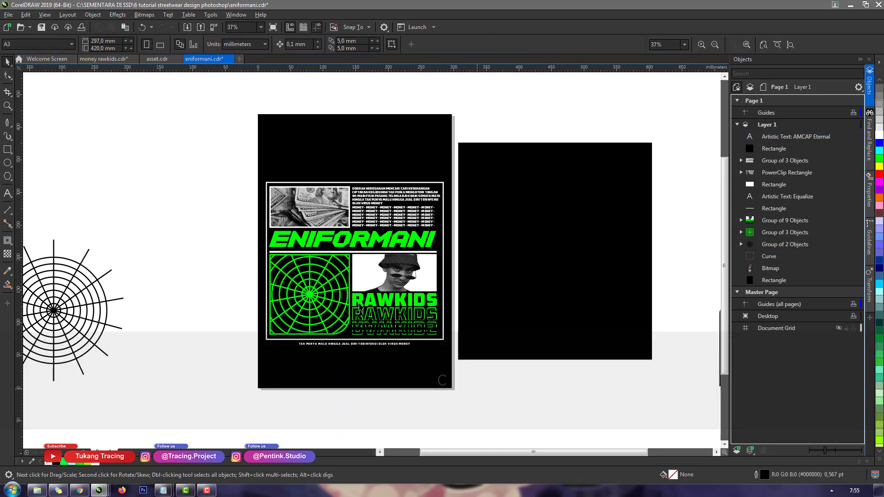
left_click_drag(393, 326, 304, 296)
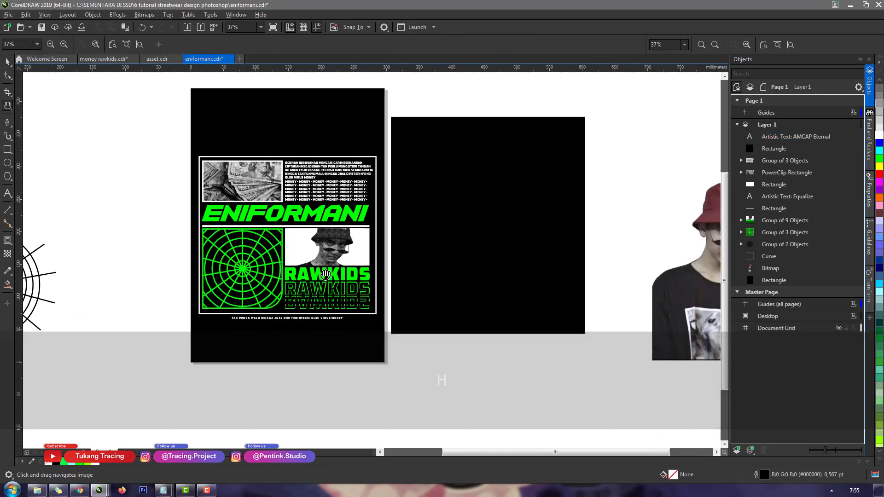
key("space")
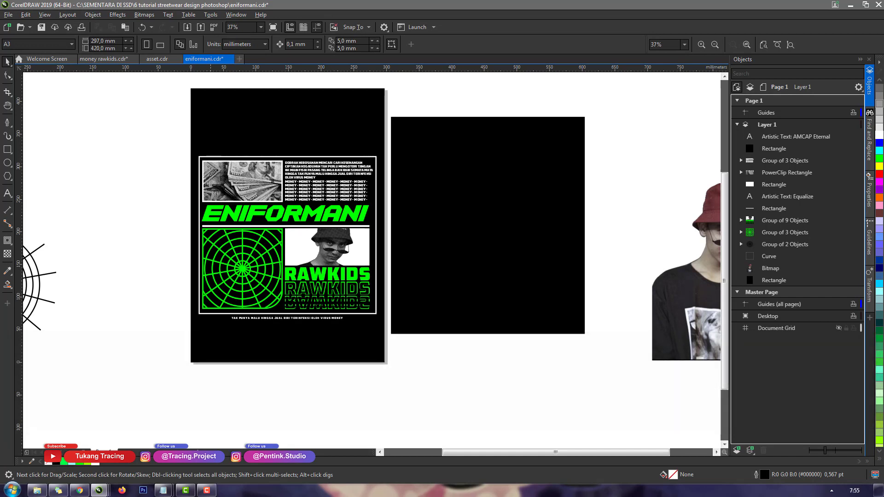
left_click(207, 490)
left_click(207, 490)
left_click(255, 269)
key("ctrl+z")
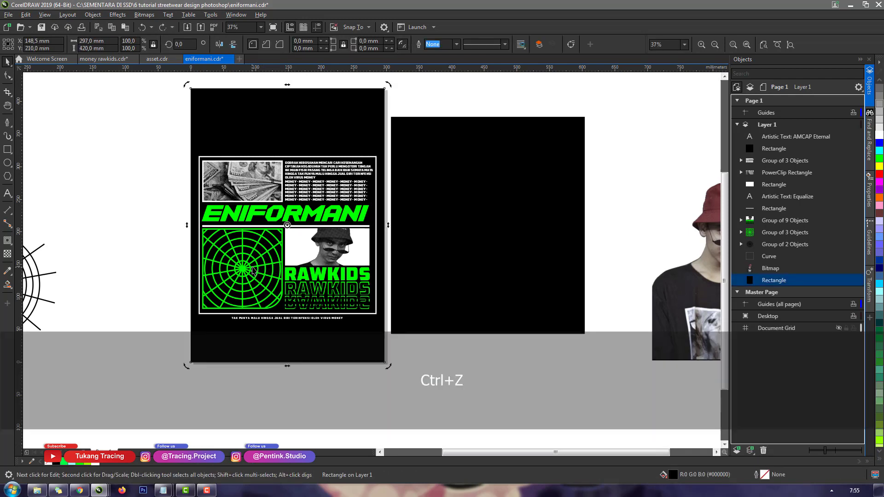
Add an artistic text "$" in 24 pt Arial on the empty area beside the page
left_click(253, 267)
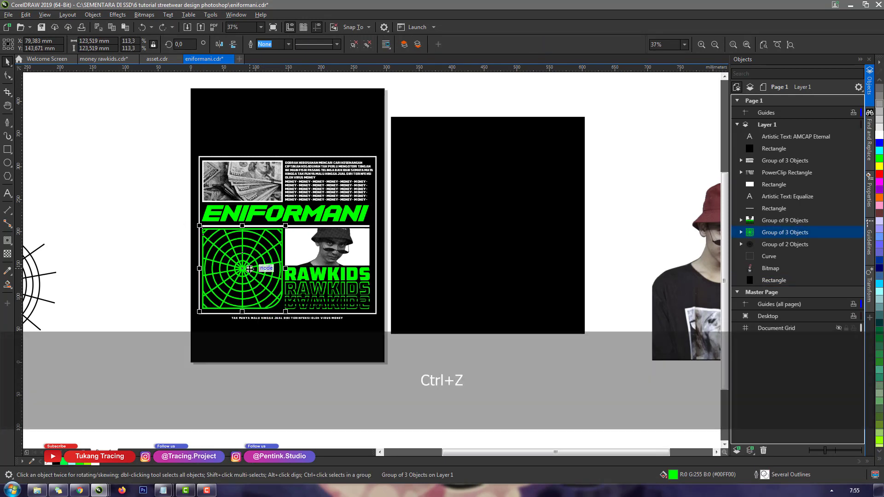
scroll(249, 269, "up", 2)
left_click(7, 194)
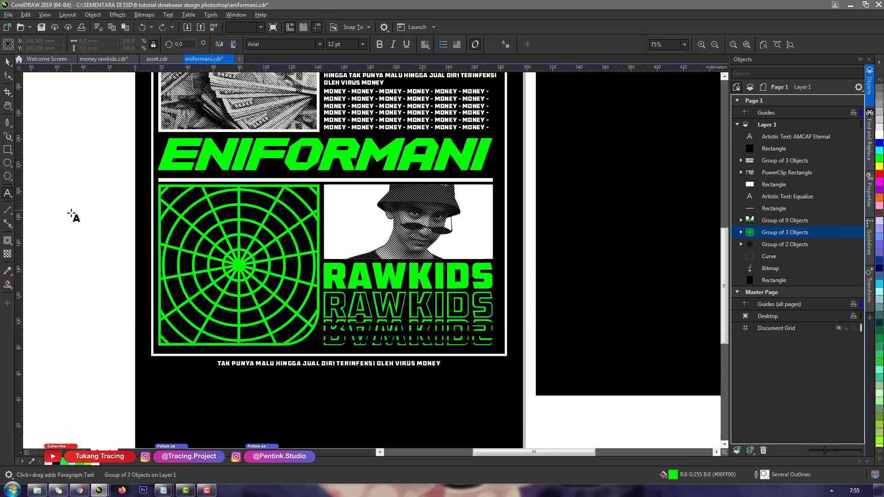
left_click(71, 213)
type("$")
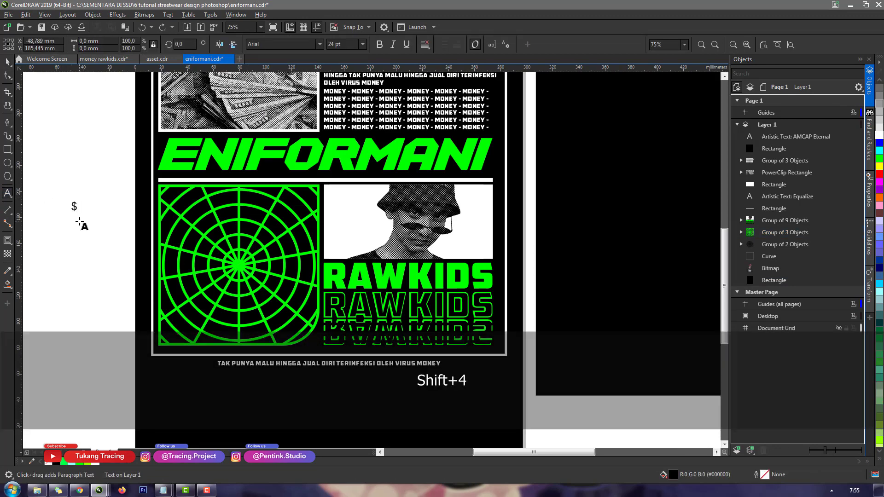
Fill the dollar sign white, enlarge it to about 77.7 pt and centre it on the green web grid
left_click(11, 62)
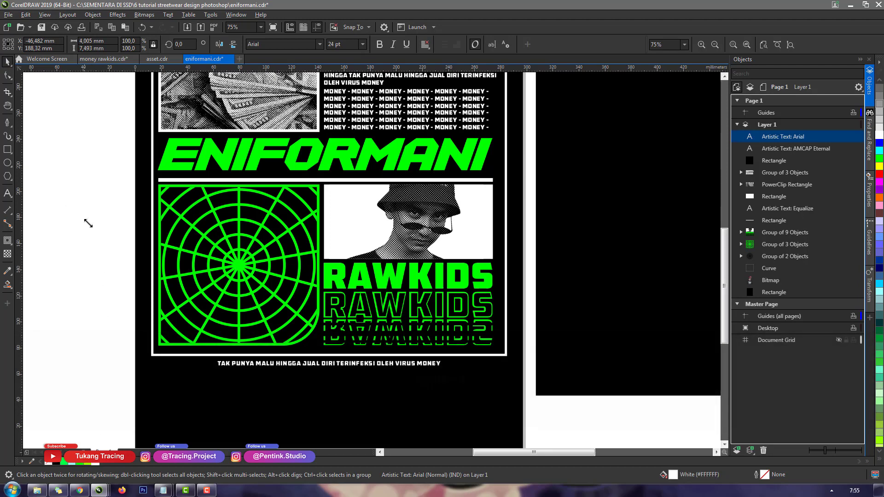
left_click_drag(88, 223, 238, 266)
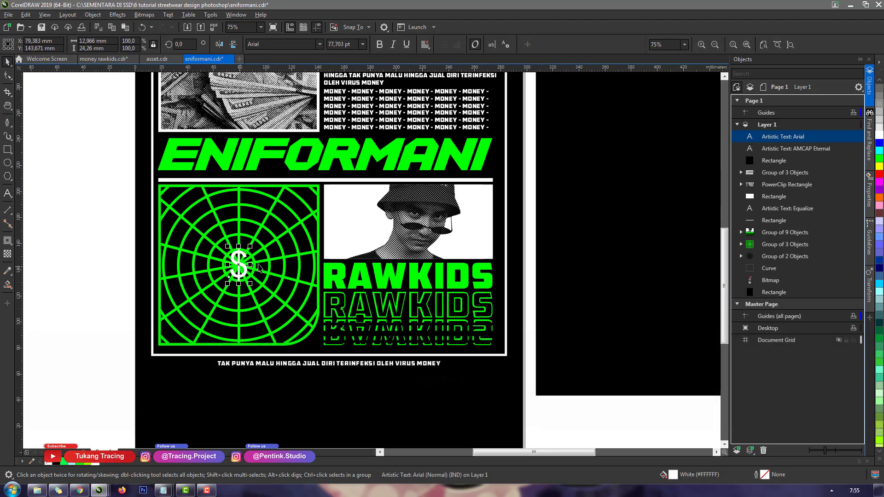
left_click(262, 270, "shift")
key("c")
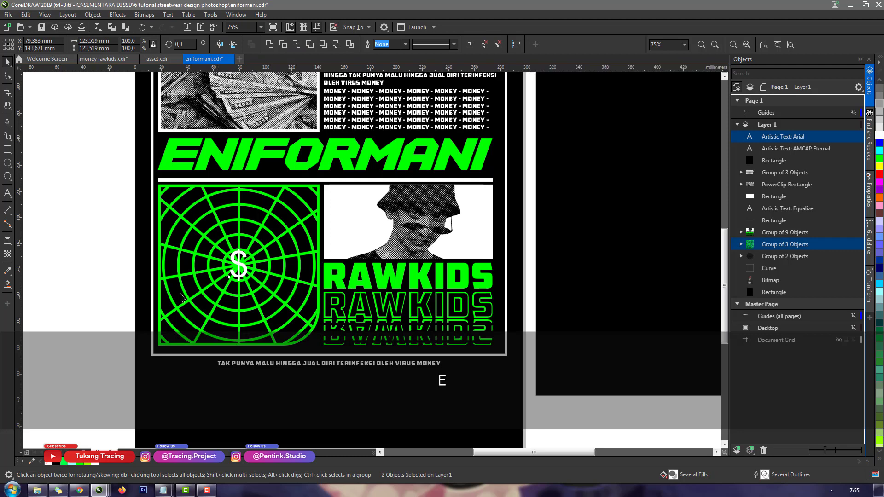
left_click(109, 302)
Enlarge the dollar sign from its centre to about 153.8 pt
left_click(240, 269)
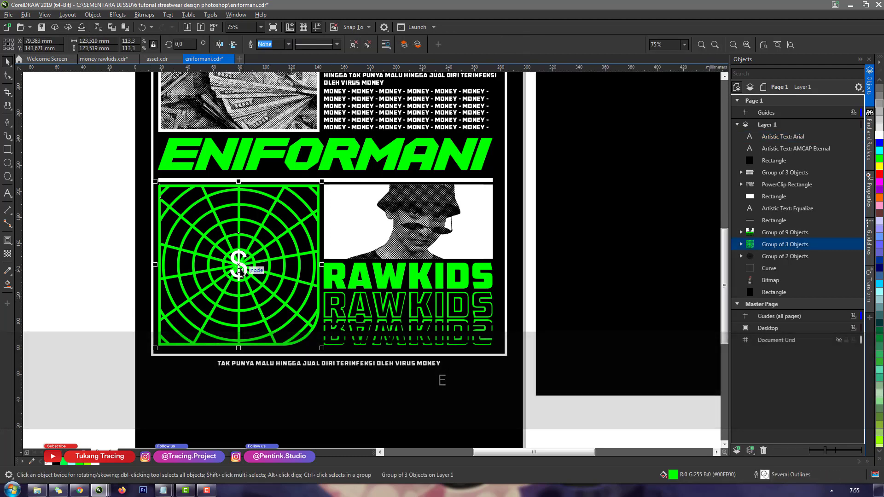
left_click(243, 264)
left_click_drag(263, 236, 272, 229)
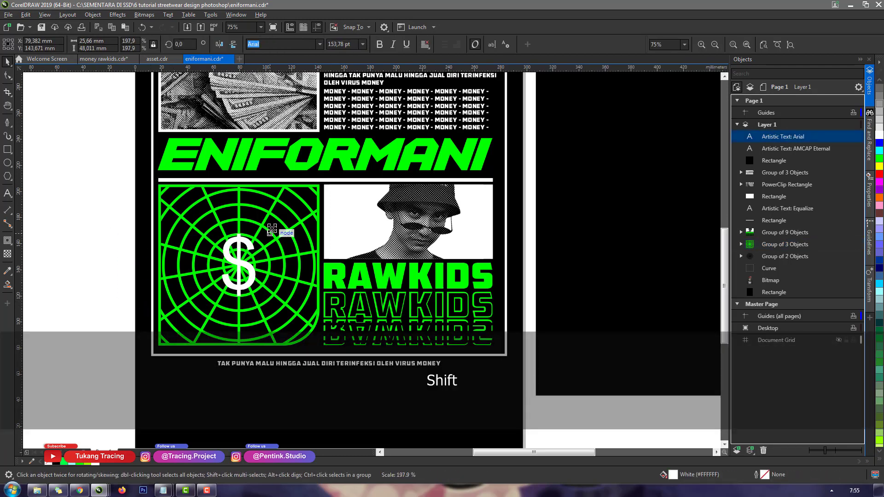
Add a one-step outside contour around the dollar sign and set its offset to 1.5 mm
left_click(7, 241)
left_click_drag(238, 295, 262, 279)
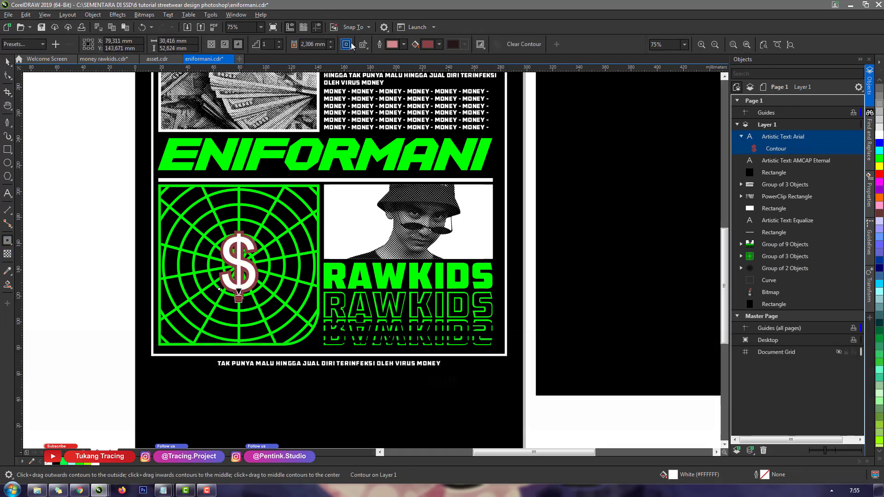
left_click(314, 45)
key("ctrl+a")
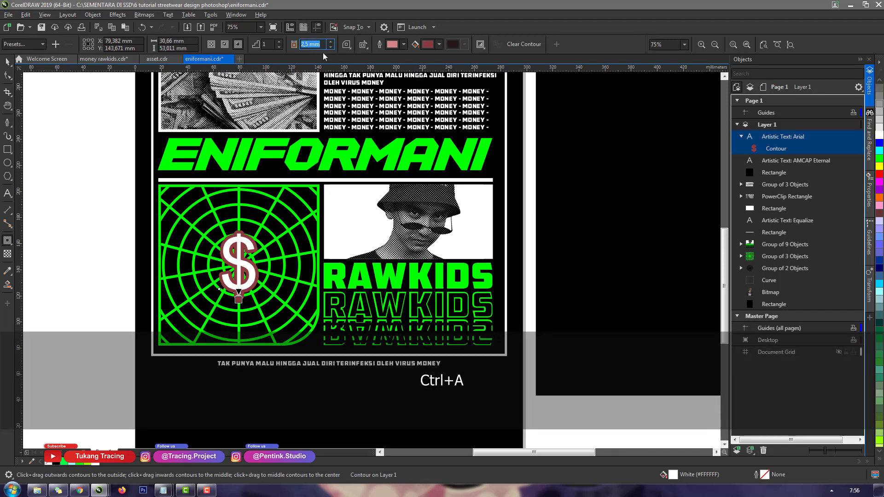
type("1,5")
key("Return")
key("space")
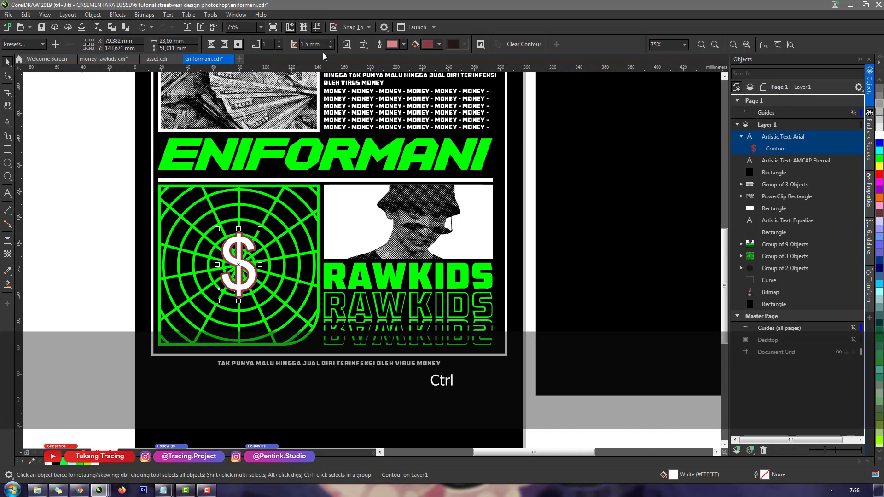
Separate the contour from the dollar sign, fill it black and group it with the white dollar sign
key("ctrl+k")
left_click(759, 151)
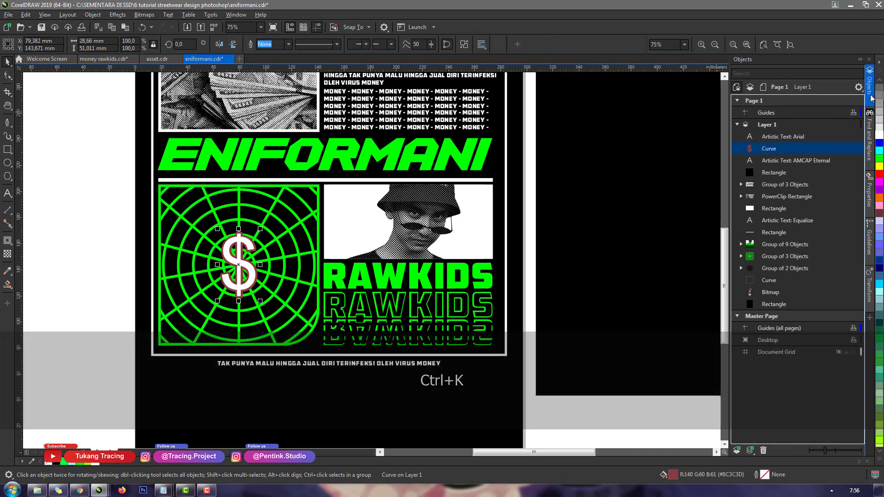
left_click(57, 463)
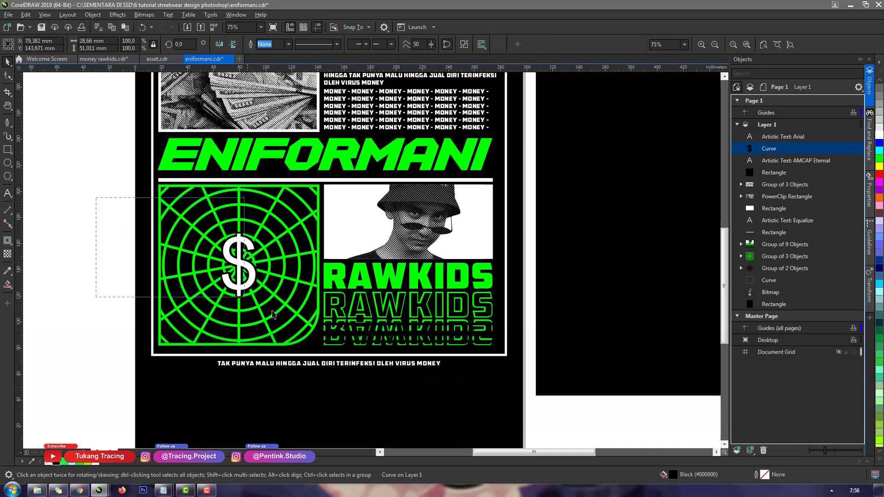
left_click_drag(273, 315, 273, 314)
key("ctrl+g")
Centre the dollar sign group on the green web grid and save the document
left_click(282, 284, "shift")
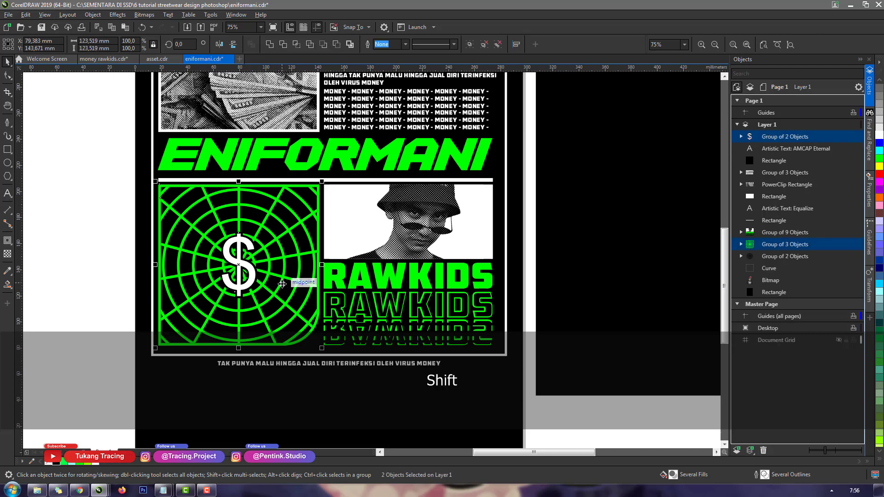
scroll(286, 273, "down", 2)
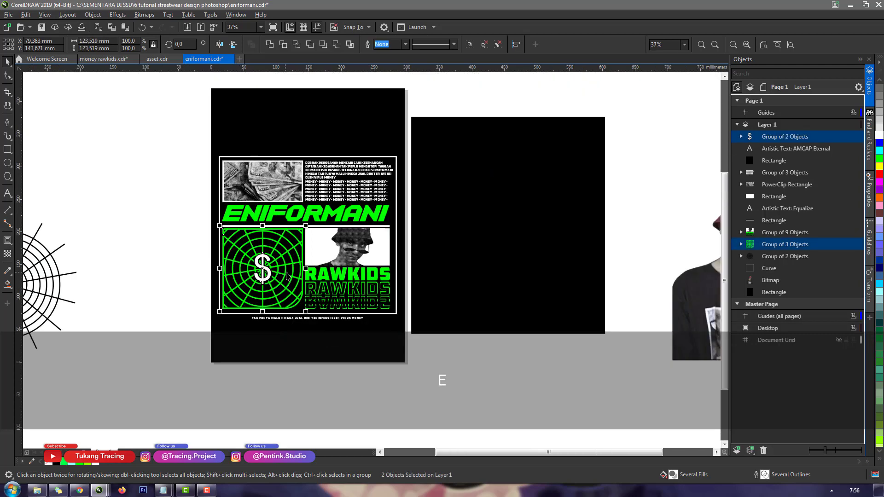
key("ctrl+s")
Copy the web grid with its dollar sign onto the black rectangle beside the page and group the copy
key("h")
left_click_drag(392, 326, 345, 337)
key("space")
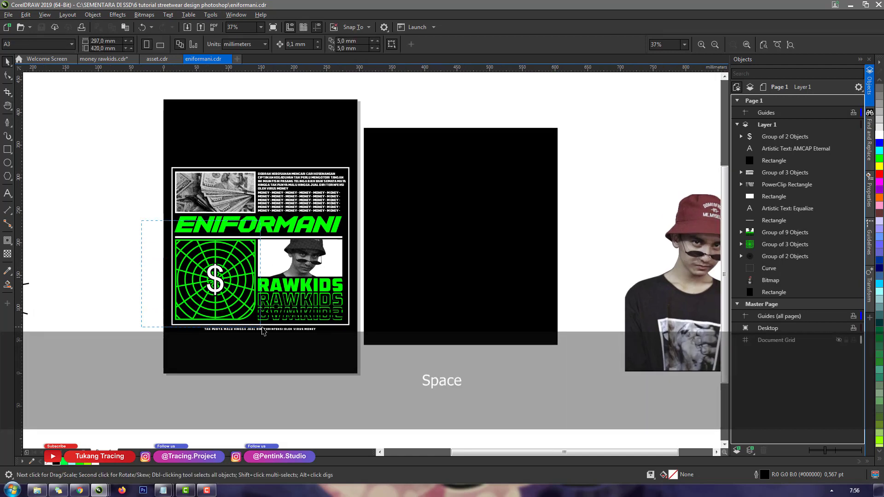
left_click_drag(262, 327, 262, 329)
left_click_drag(253, 289, 422, 167)
key("ctrl+z")
key("ctrl+c")
key("ctrl+v")
key("ctrl+g")
key("shift")
left_click(421, 375)
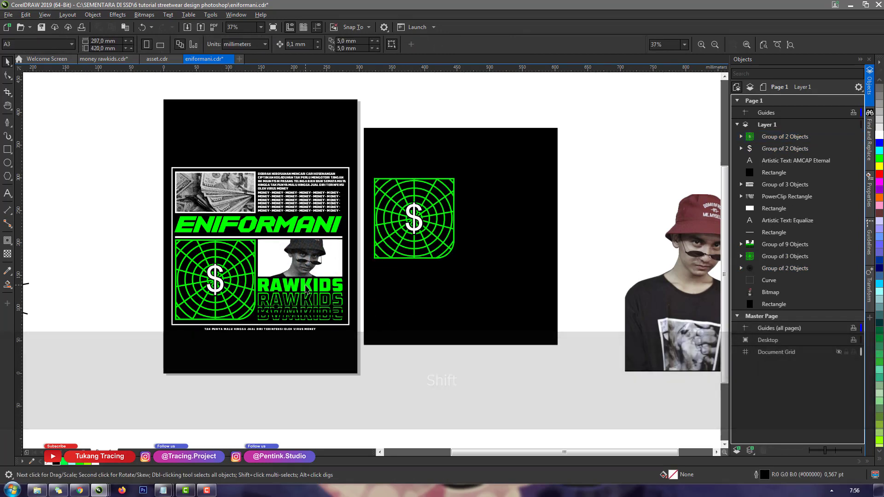
left_click(307, 287)
left_click(156, 59)
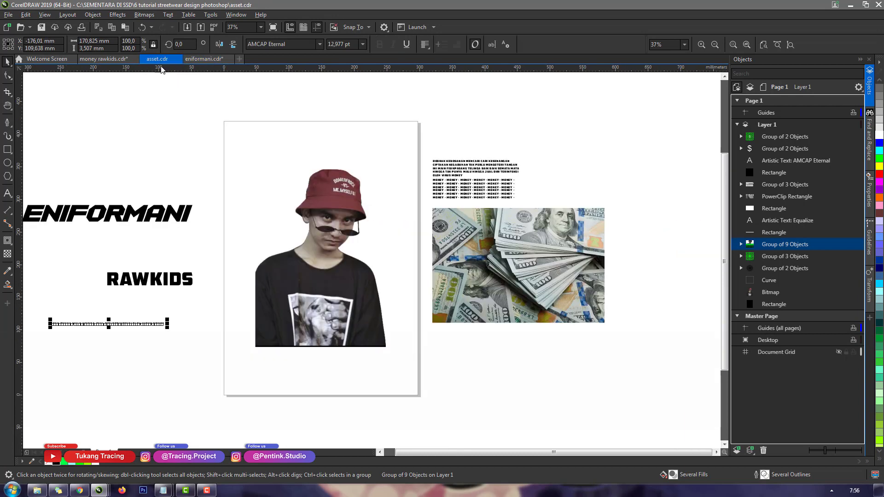
key("h")
left_click_drag(311, 279, 199, 276)
key("space")
left_click(204, 58)
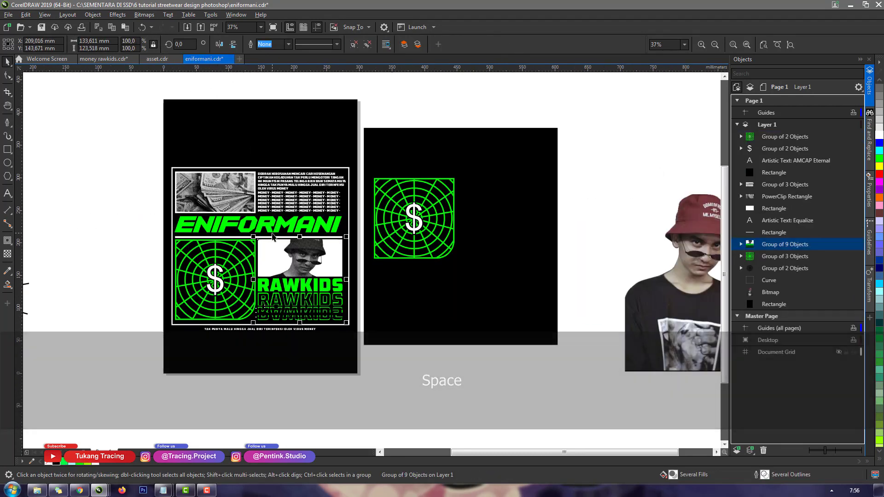
Copy the solid green RAWKIDS lettering out of the portrait group and place it beside the duplicated web grid
left_click(268, 224)
left_click(292, 286)
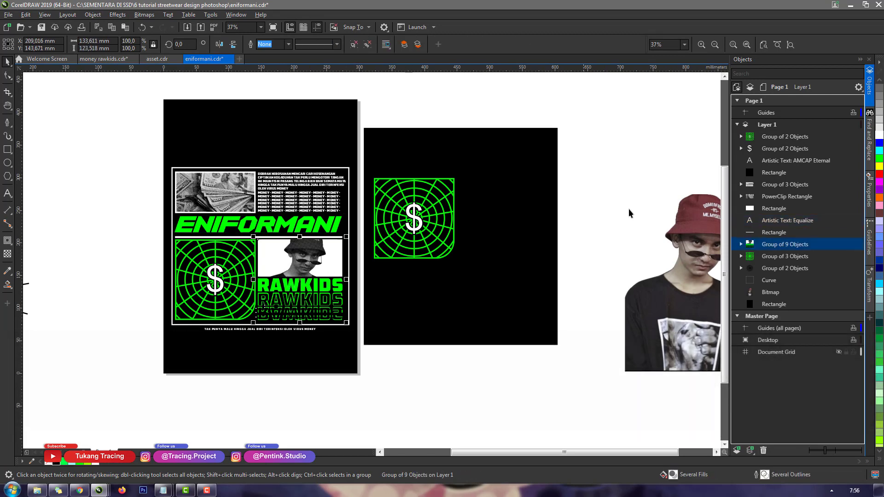
left_click(742, 244)
left_click(771, 295)
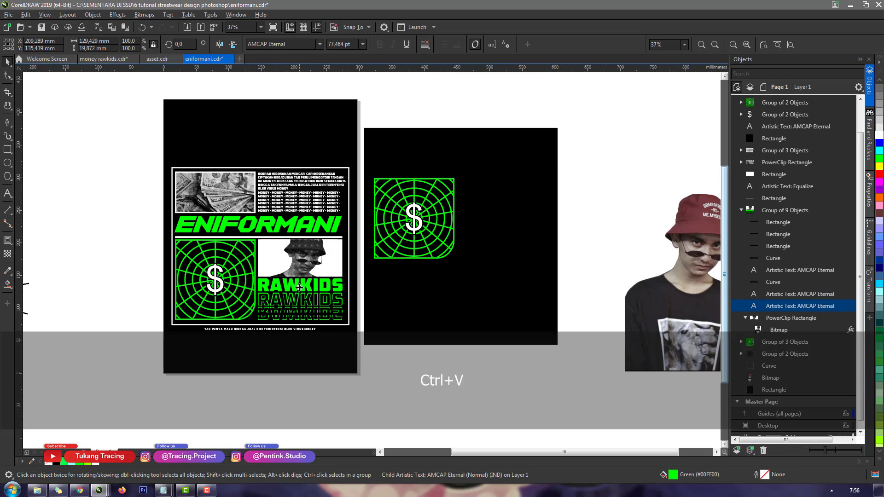
key("ctrl+v")
left_click_drag(299, 288, 504, 189)
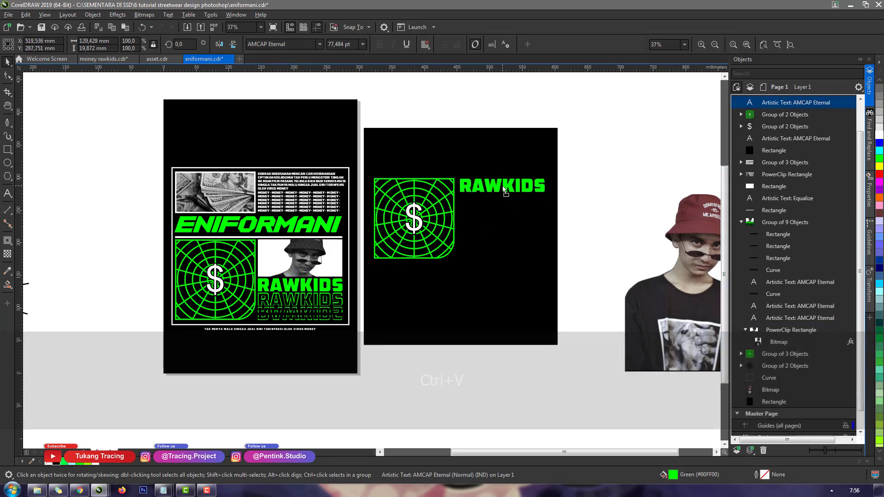
Replace the copied RAWKIDS text with "ENI FORMANI" on two lines and tighten its line spacing
double_click(502, 186)
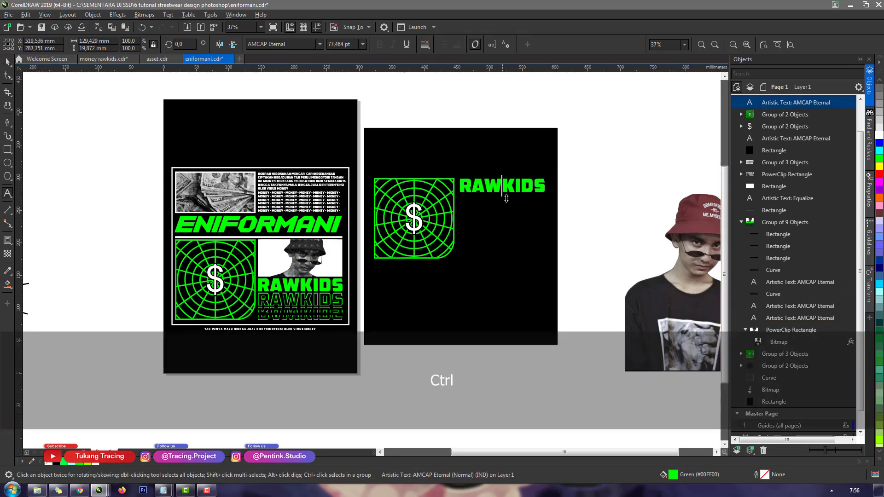
key("ctrl+a")
type("EN")
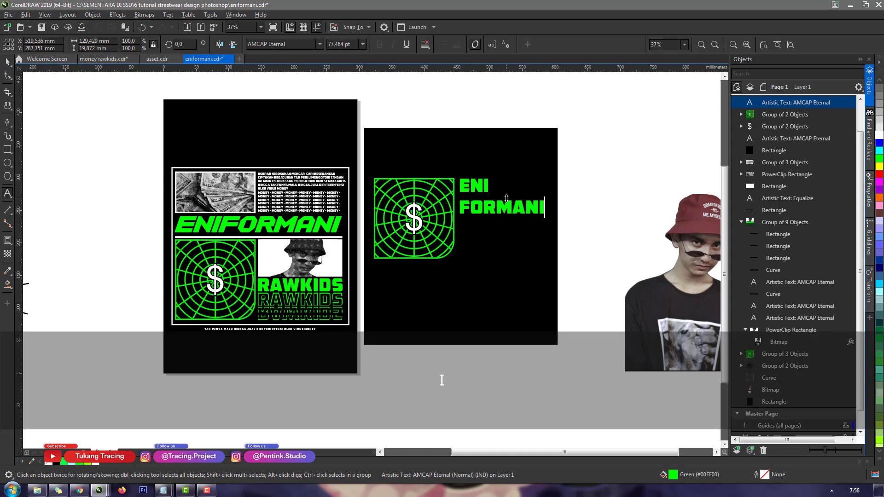
left_click(8, 75)
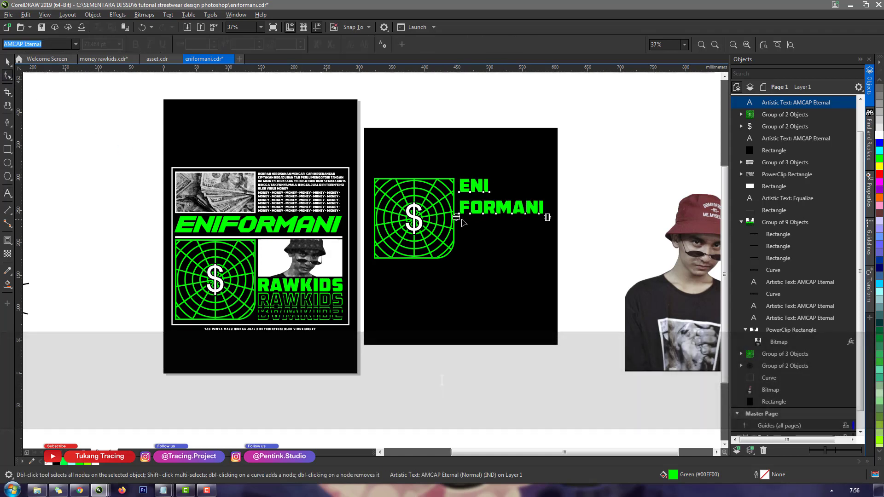
left_click_drag(459, 217, 459, 205)
key("space")
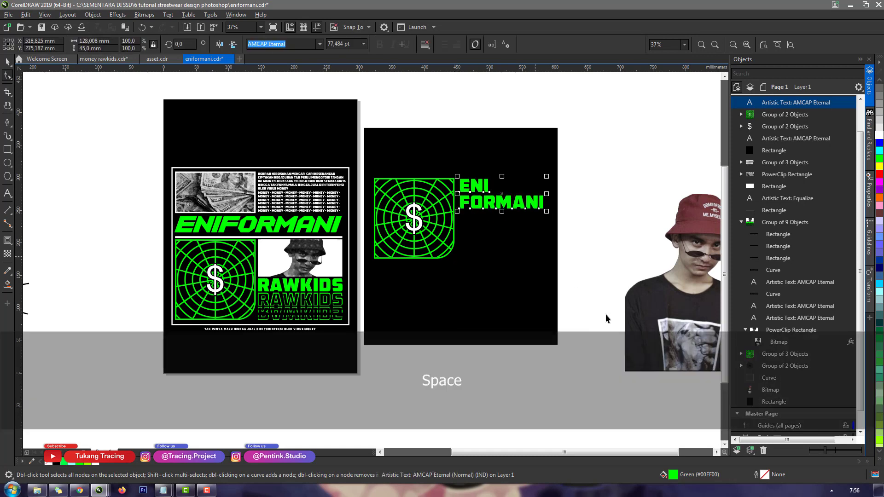
Scale the duplicated web grid and the ENI FORMANI text down together until the text is about 65.8 pt
left_click_drag(361, 155, 550, 274)
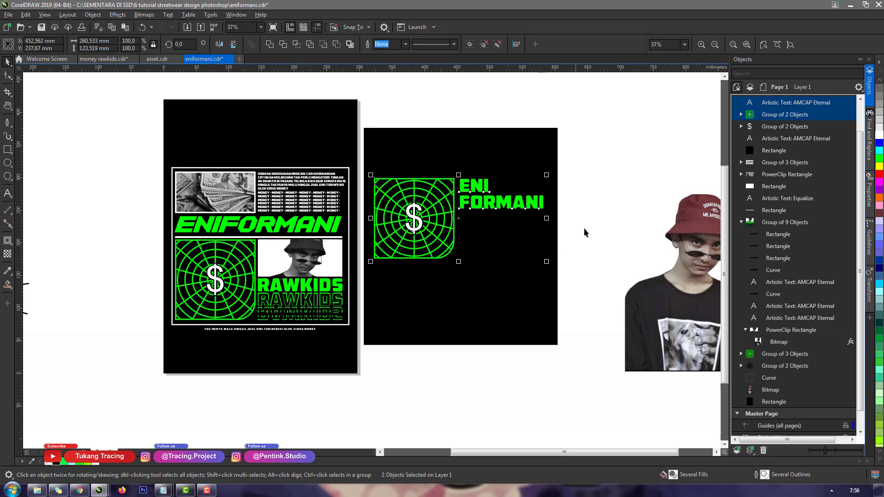
left_click_drag(546, 262, 522, 249)
left_click(562, 236)
Enlarge the ENI FORMANI text to about 97 pt and align its top with the web grid
left_click(469, 201)
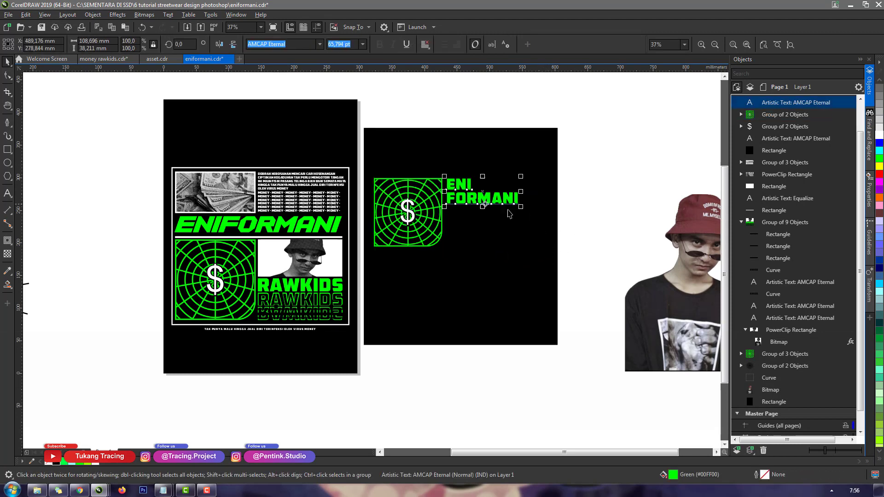
left_click_drag(521, 209, 554, 218)
left_click(443, 225, "shift")
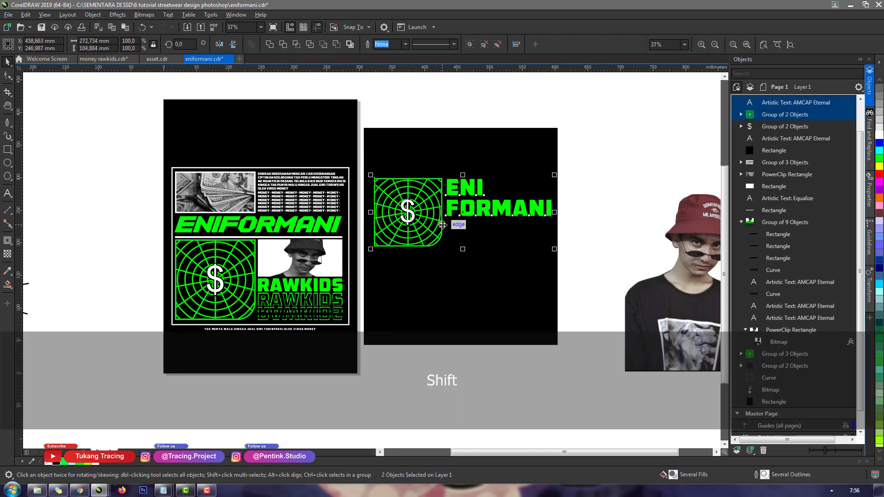
left_click(584, 226)
Add a white, outline-free rectangle about 160.2 × 41.3 mm below ENI FORMANI, matching the text's width
left_click(467, 213)
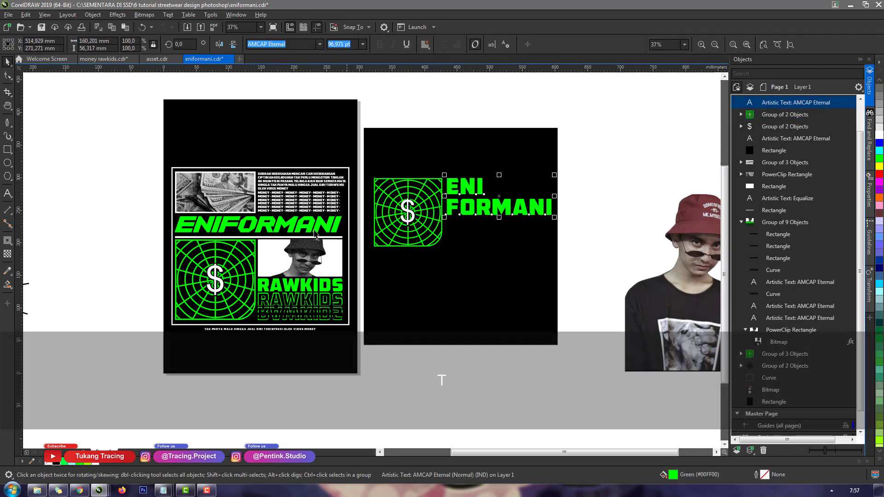
left_click(8, 149)
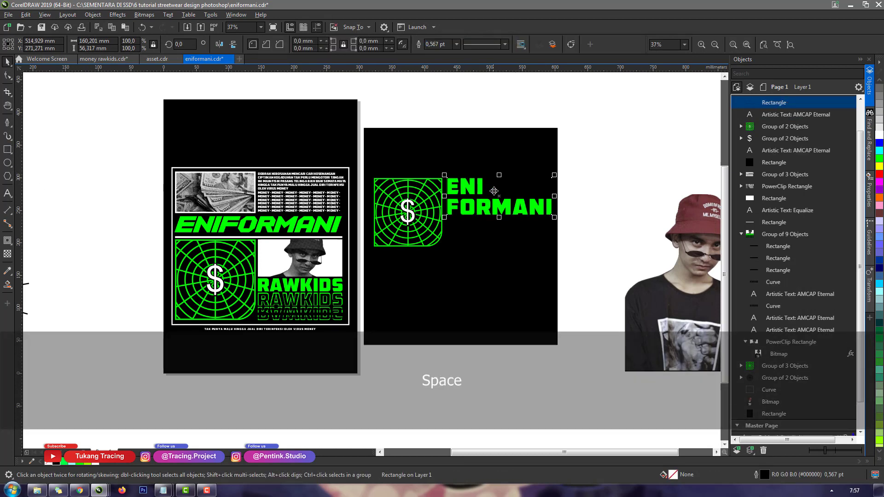
mouse_move(447, 213)
left_mouse_down()
mouse_move(552, 249)
mouse_move(504, 248)
left_mouse_up()
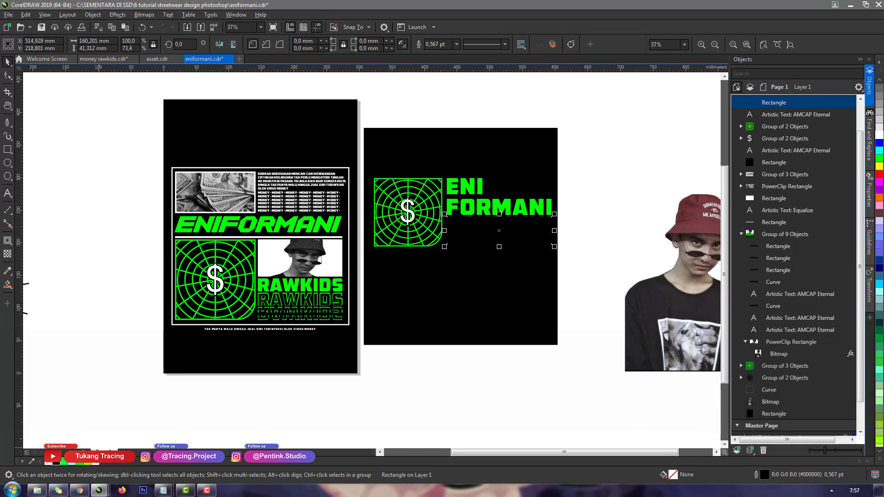
left_click(96, 465)
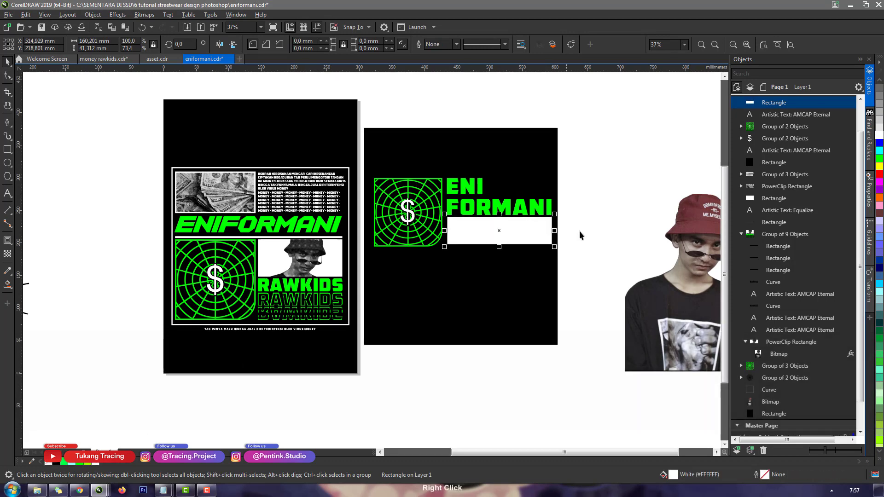
left_click(593, 232)
Draw a black vertical bar about 3.5 × 45.5 mm, align it vertically with the white rectangle and place it outside the black background
key("z")
left_click(510, 244)
key("space")
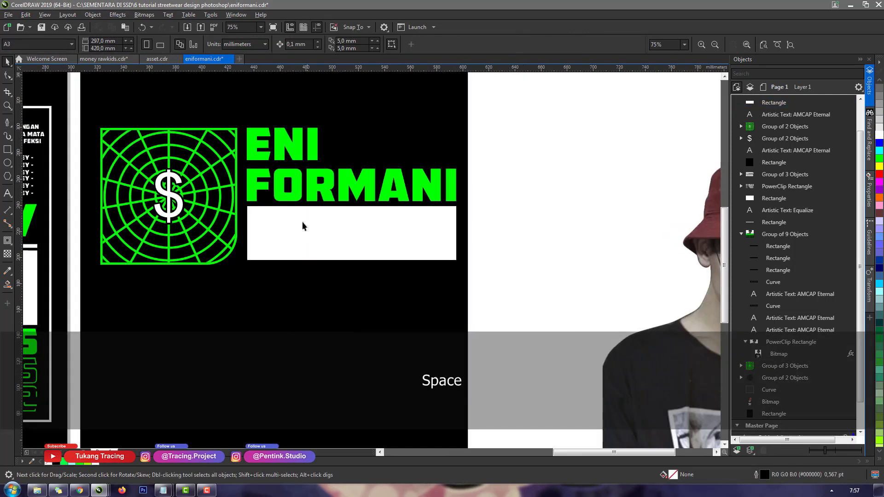
key("F6")
left_click_drag(237, 279, 243, 345)
key("space")
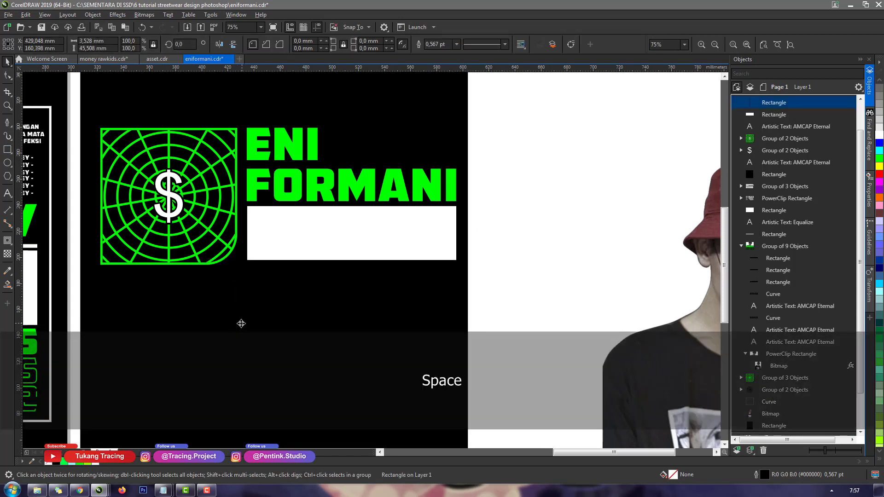
left_click(438, 260, "shift")
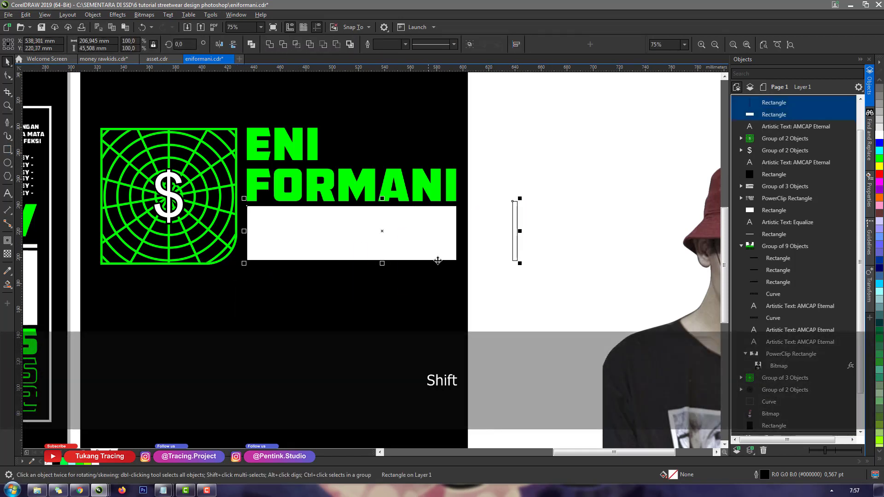
left_click(514, 233)
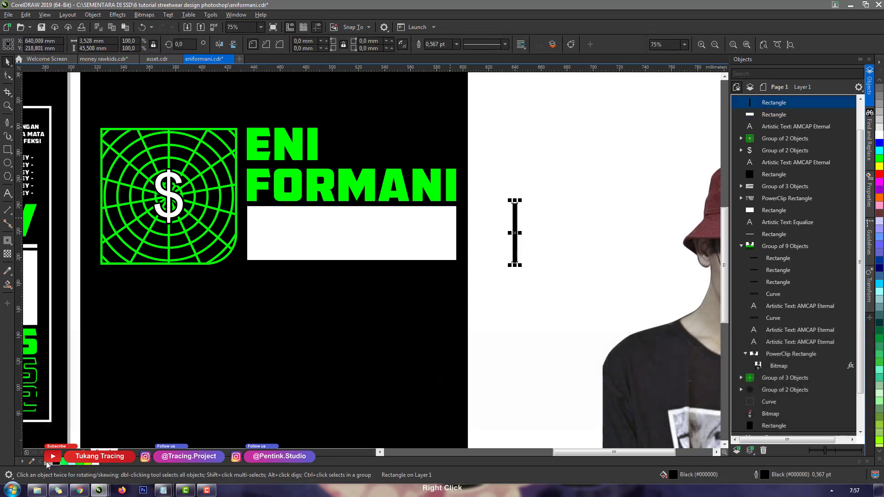
Duplicate the thin black bar horizontally over to the portrait's hat and widen the copy
key("h")
left_click_drag(382, 292, 275, 278)
key("space")
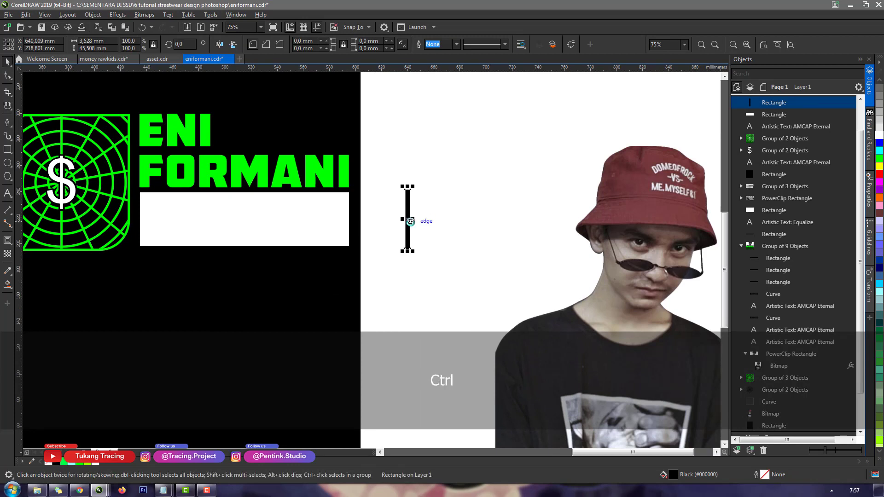
left_click_drag(436, 224, 562, 244)
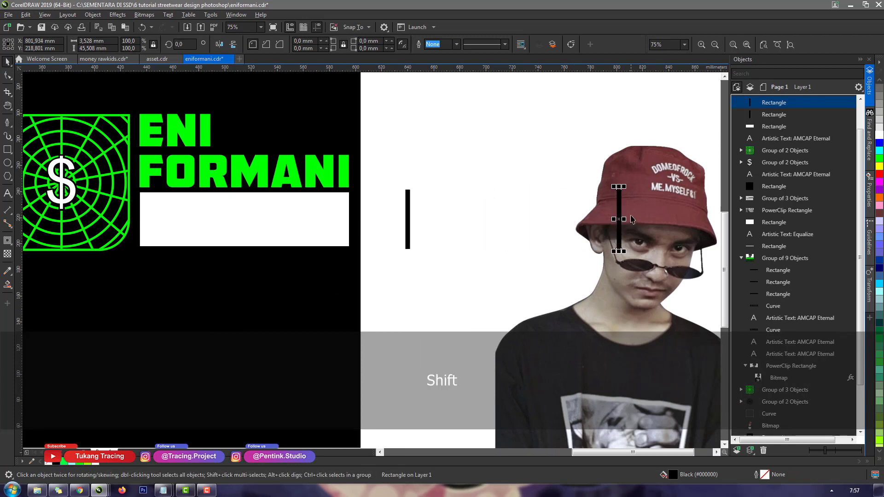
left_click_drag(633, 220, 633, 220)
Blend the thin bar into the wide bar with 14 steps
left_click(408, 219)
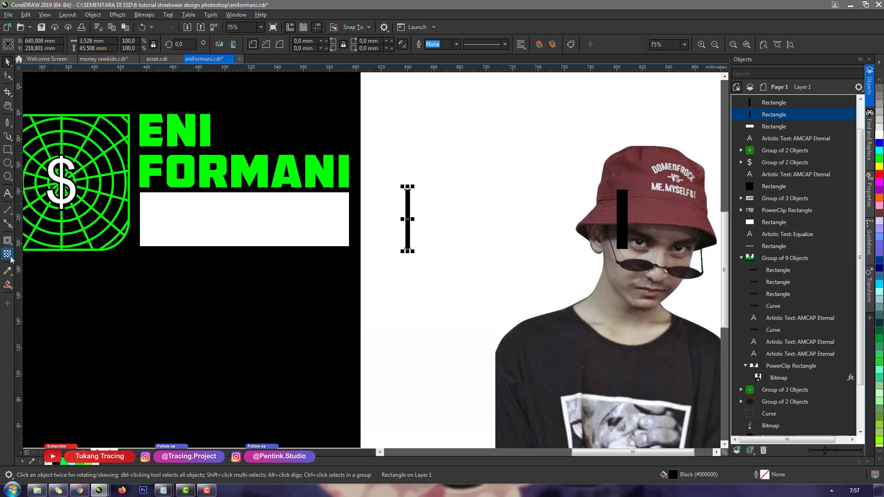
left_click(8, 241)
left_click(35, 261)
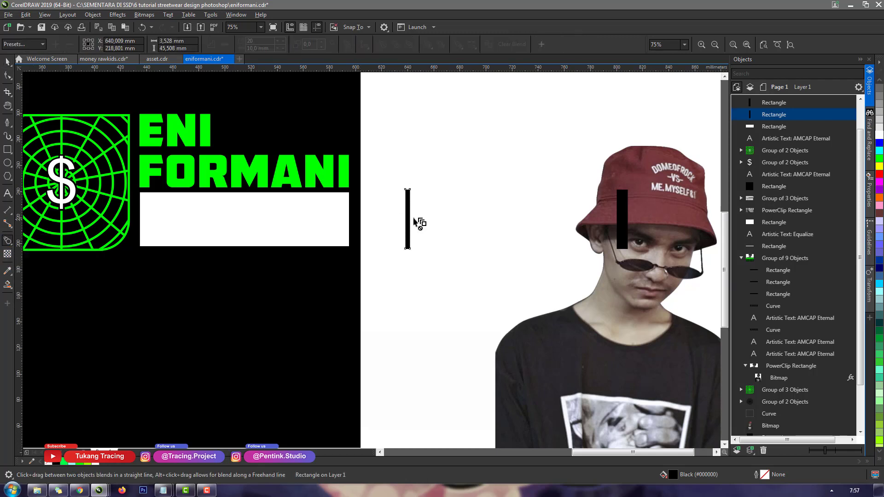
left_click_drag(616, 214, 618, 215)
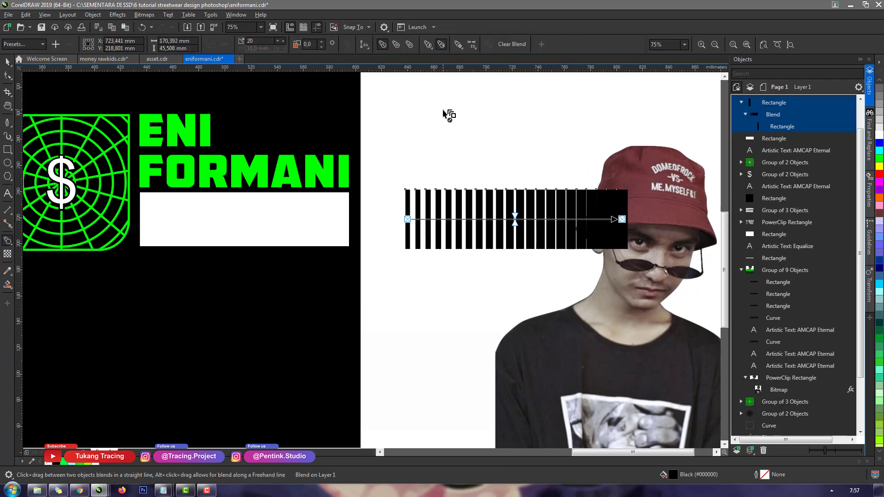
left_click(281, 46)
left_click(281, 46)
left_click(281, 46)
left_click(281, 46)
left_click(281, 46)
left_click(281, 46)
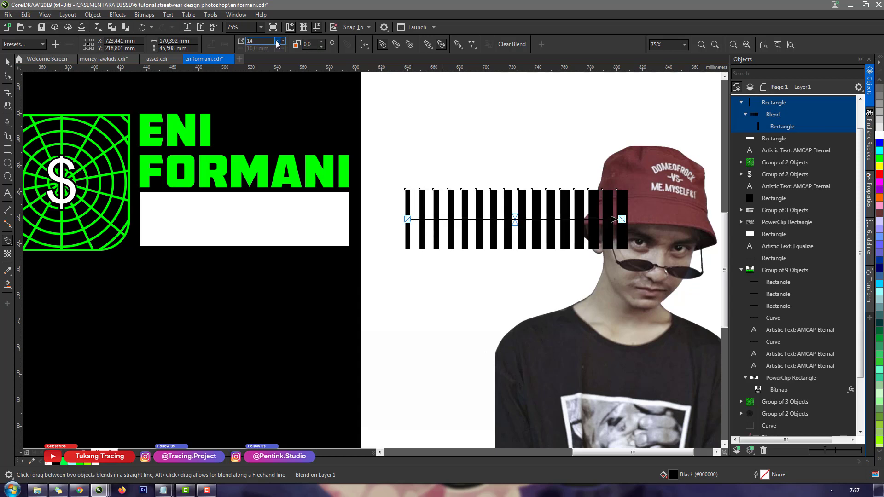
Break the blend apart, combine all bars into one curve and centre it on the white rectangle
key("space")
key("ctrl+k")
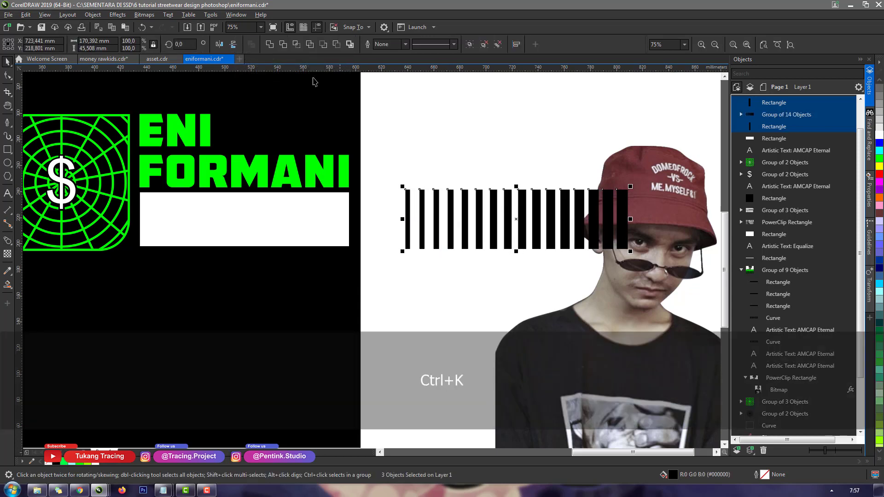
key("ctrl+l")
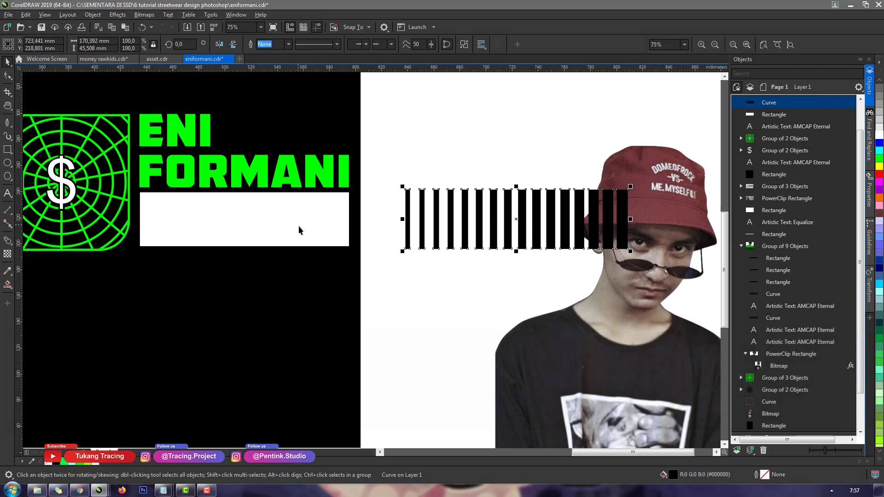
left_click(335, 224, "shift")
key("c")
key("e")
left_click(245, 188)
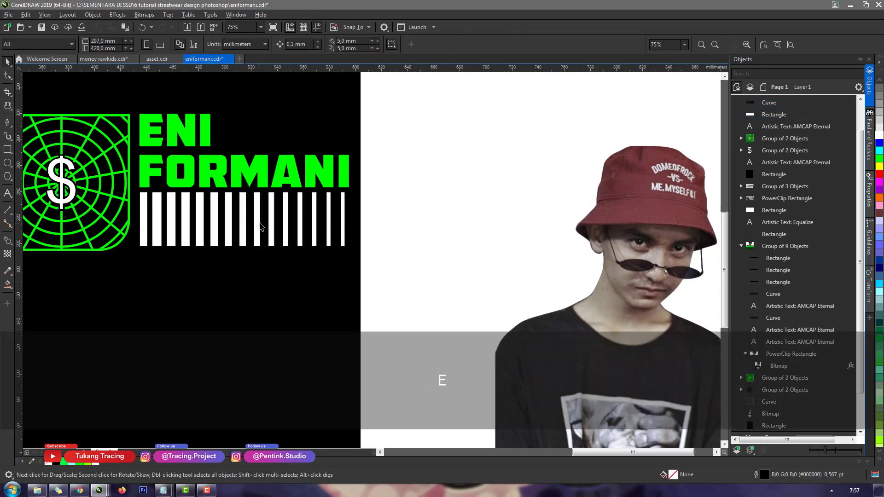
Try to shorten the combined bar curve on the white rectangle to about 41.3 mm high
left_click_drag(245, 188, 269, 202)
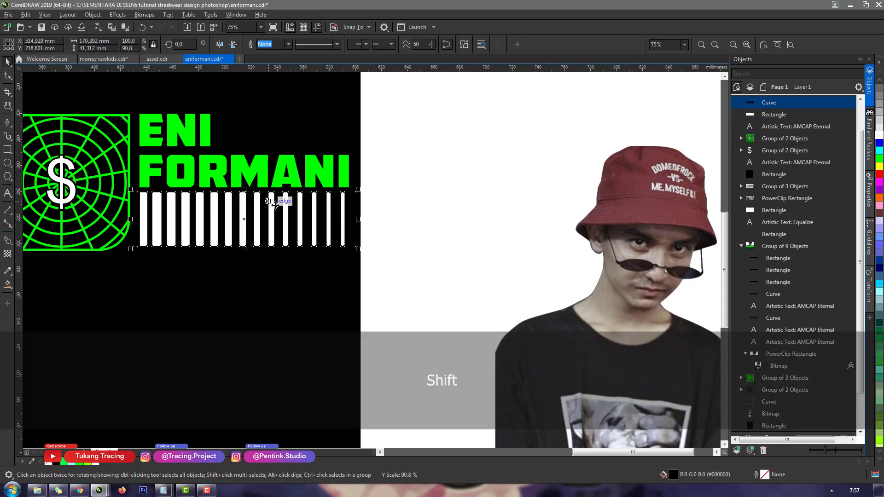
key("z")
left_click(258, 232)
key("space")
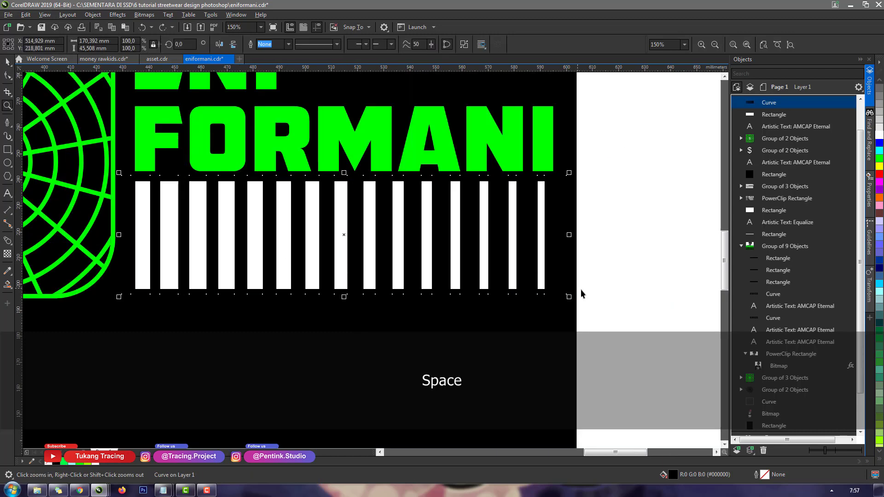
left_click(587, 294)
scroll(588, 295, "down", 4)
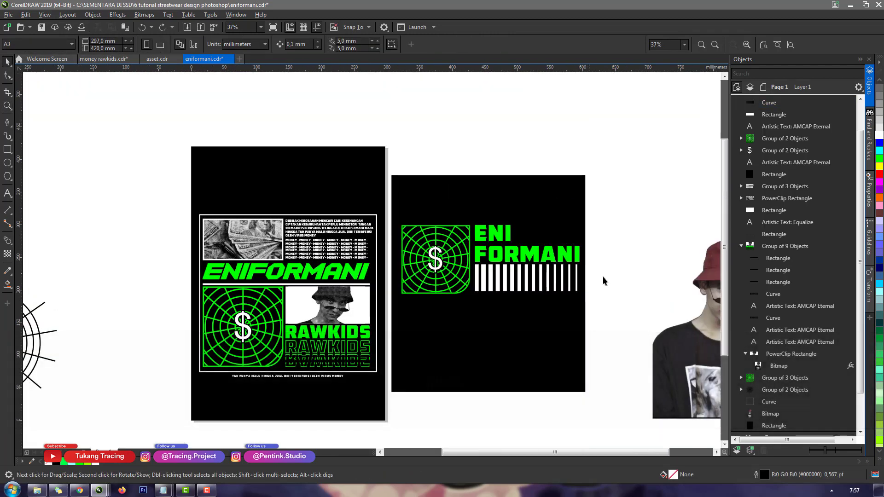
Group the second layout's dollar-sign grid, ENI FORMANI title and barcode stripes, and save the file
left_click_drag(478, 266, 401, 205)
key("ctrl+g")
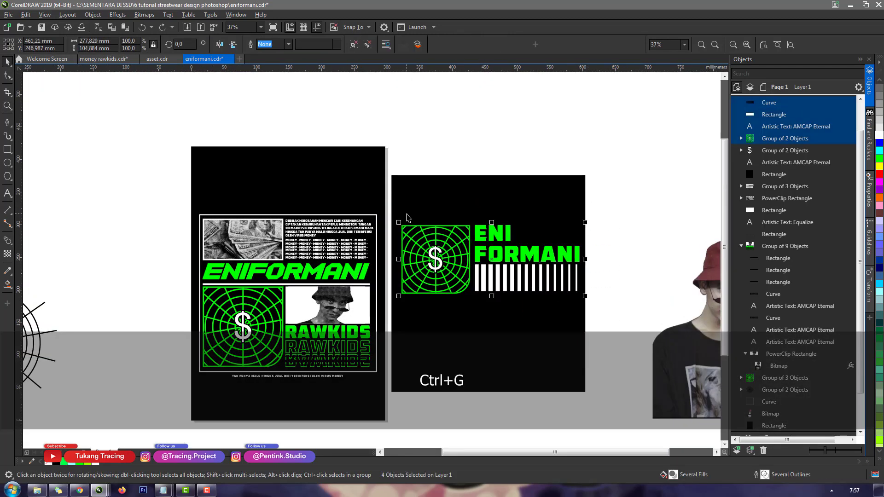
key("h")
left_click_drag(407, 240, 436, 156)
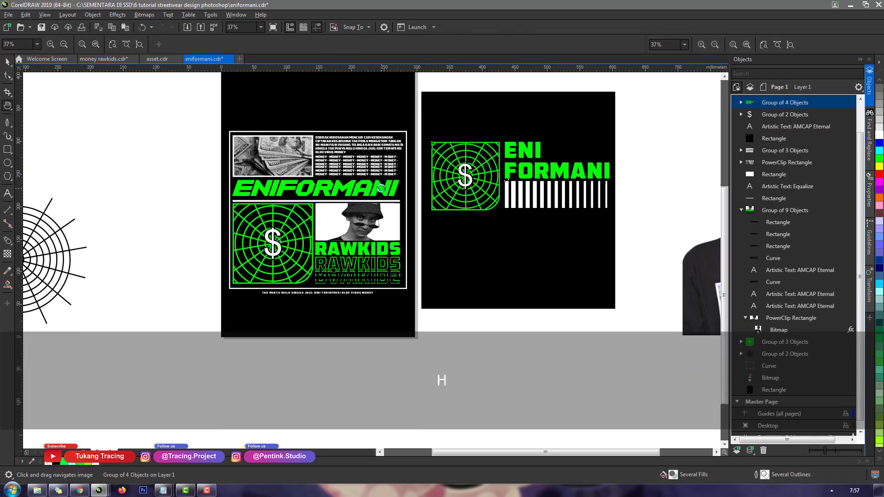
key("space")
scroll(327, 202, "down", 1)
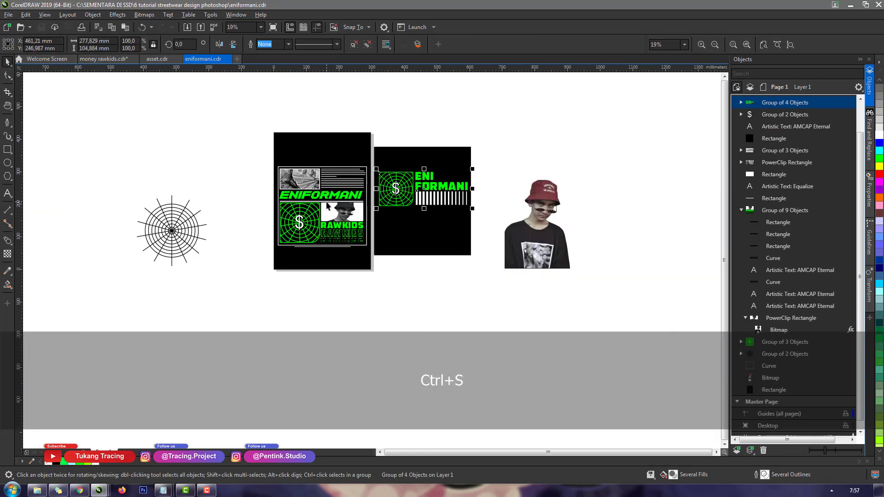
left_click(438, 303)
Group all ENIFORMANI poster artwork without its black background, and save the file
left_click_drag(353, 206, 355, 225)
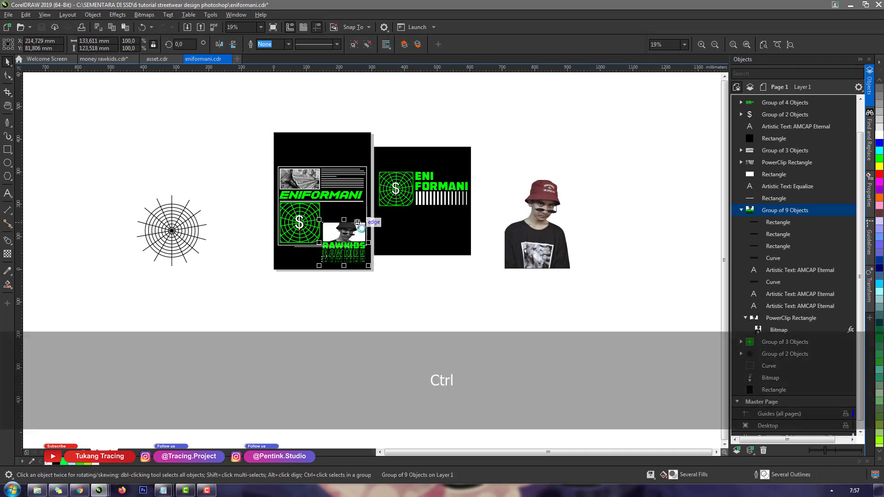
key("ctrl+z")
left_click_drag(247, 143, 388, 277)
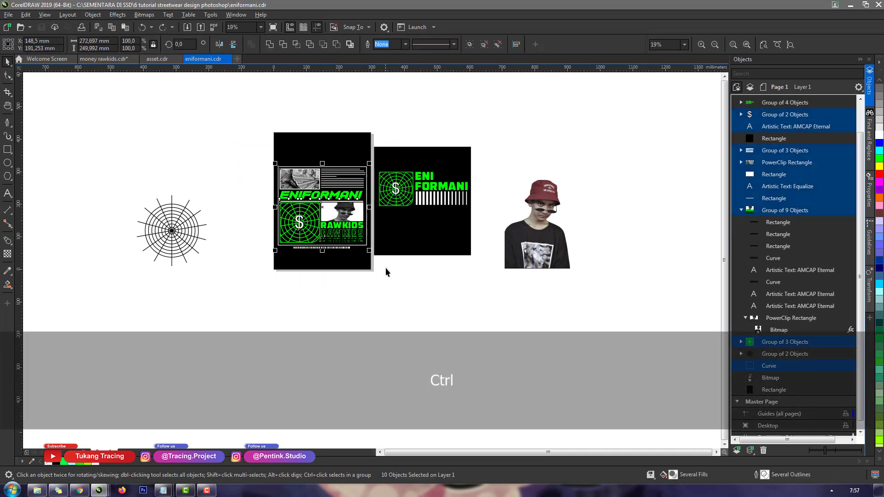
left_click(738, 211)
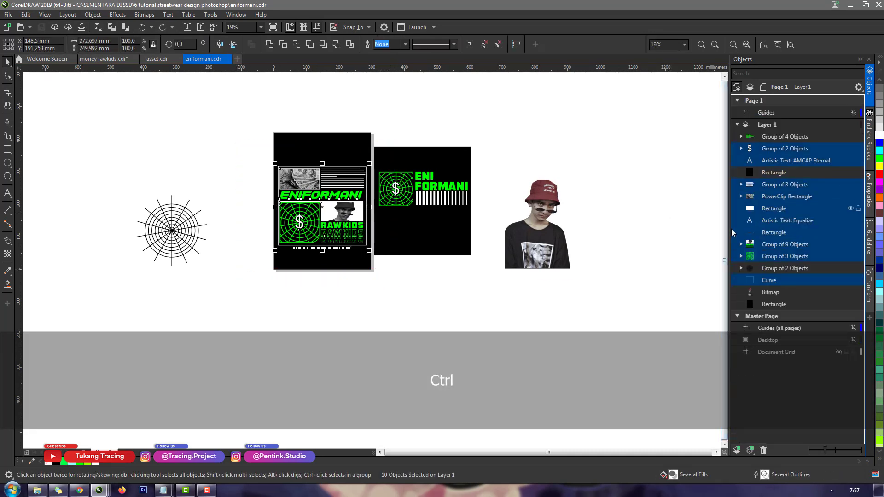
key("ctrl+g")
left_click(362, 292)
key("ctrl+s")
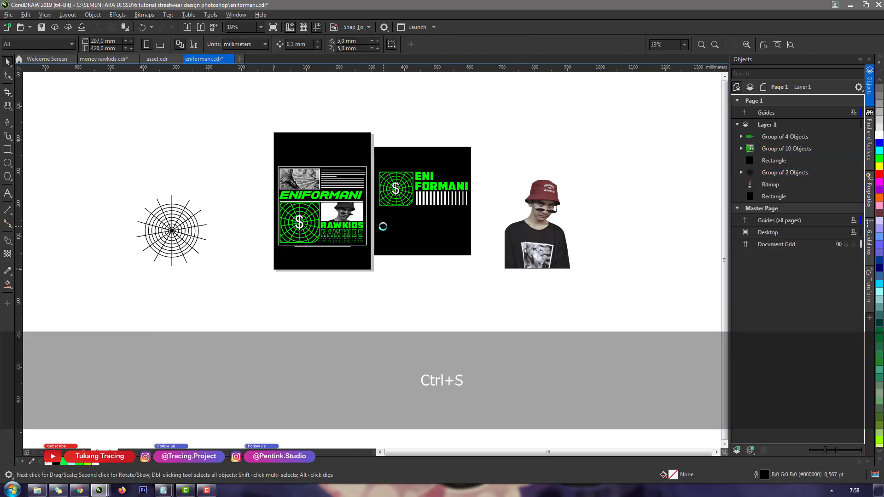
Switch to Windows Explorer and open the TUKANG TRACING ILLUSTRATION folder
scroll(383, 226, "up", 2)
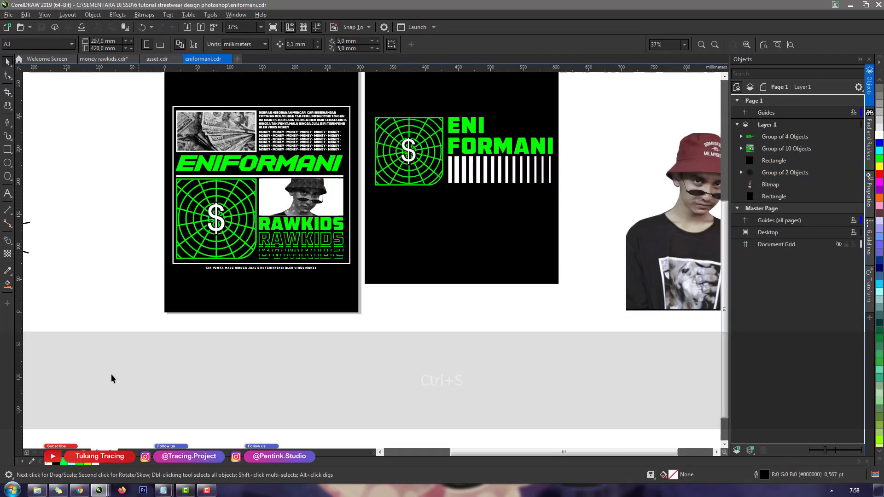
left_click(39, 491)
left_click(39, 491)
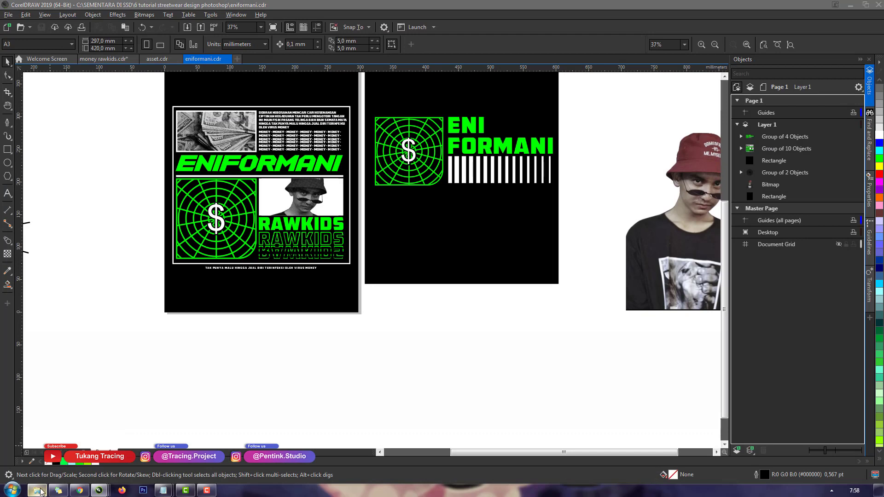
left_click(39, 490)
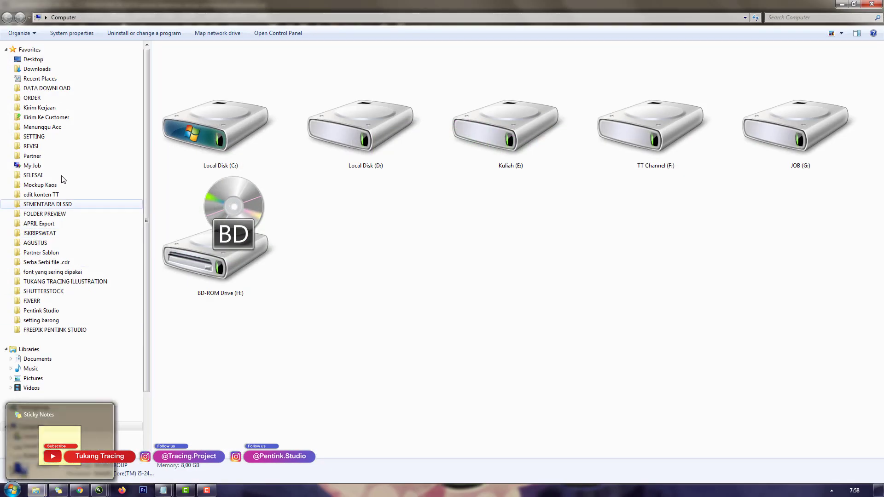
left_click(70, 281)
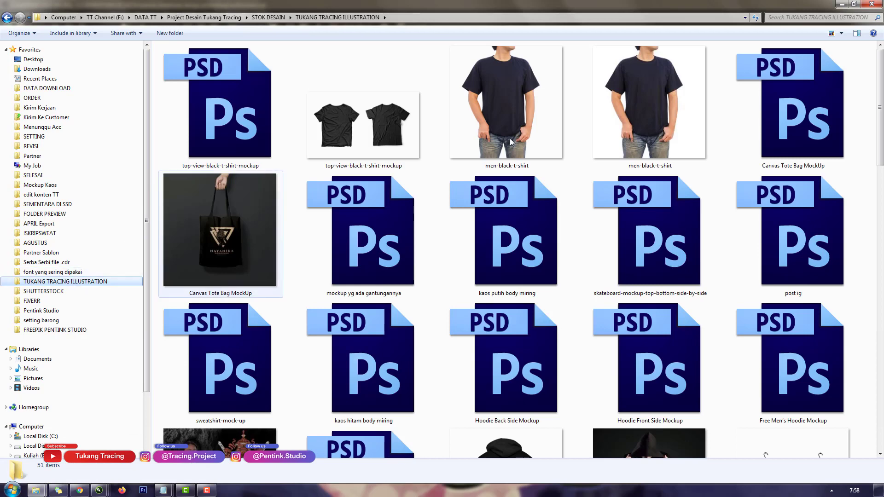
Find the image "11" showing two hanging black T-shirts and copy it
left_click(537, 124)
scroll(537, 124, "down", 2)
scroll(537, 124, "down", 5)
scroll(537, 124, "up", 4)
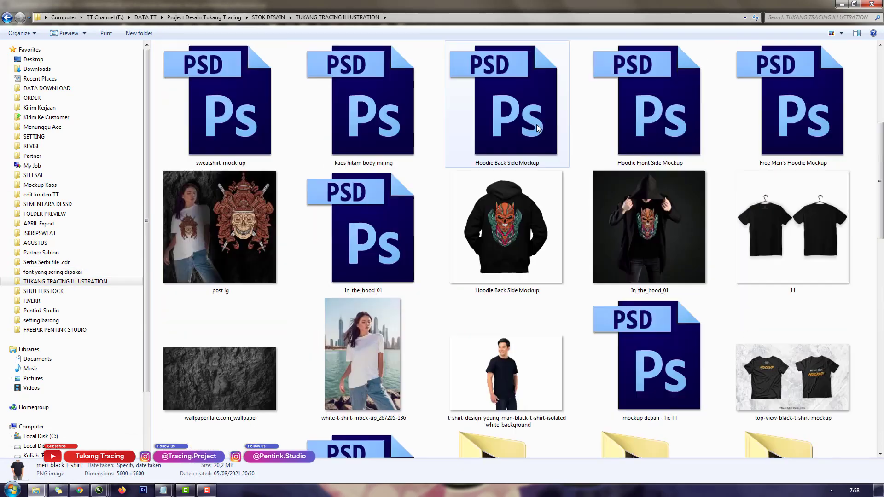
left_click(766, 253)
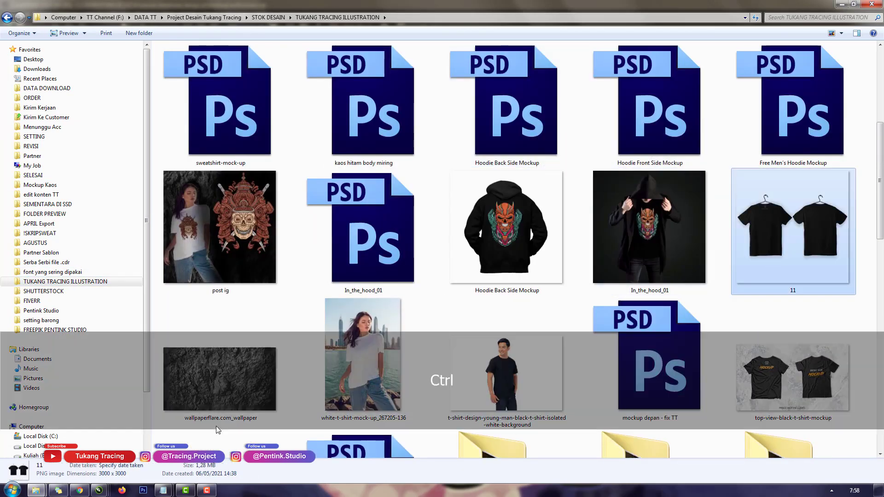
Switch back to CorelDRAW, paste the T-shirt mockup image and place it below the poster
left_click(98, 490)
key("ctrl+v")
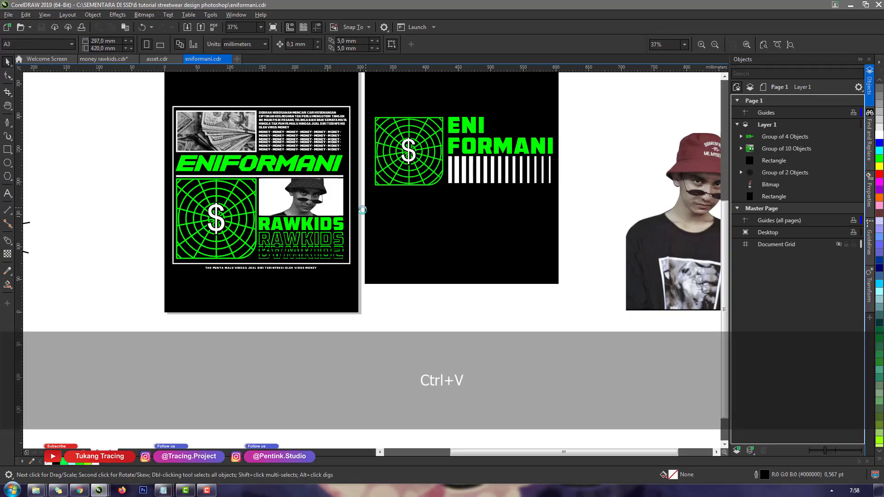
scroll(361, 210, "down", 1)
left_click_drag(327, 193, 328, 302)
left_click(310, 309)
Trim the empty space above and below the T-shirts with the Shape tool, leaving the bitmap about 254 × 166 mm
scroll(309, 313, "up", 1)
left_click(343, 303)
key("a")
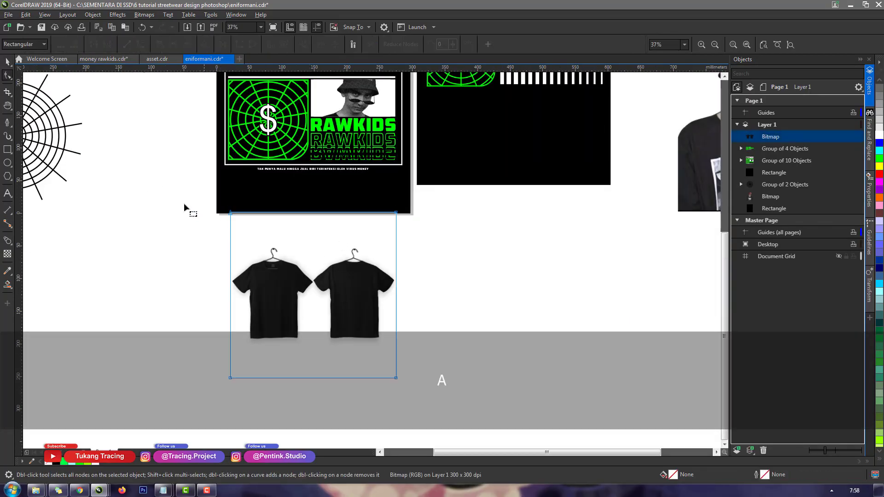
left_click_drag(396, 213, 395, 241)
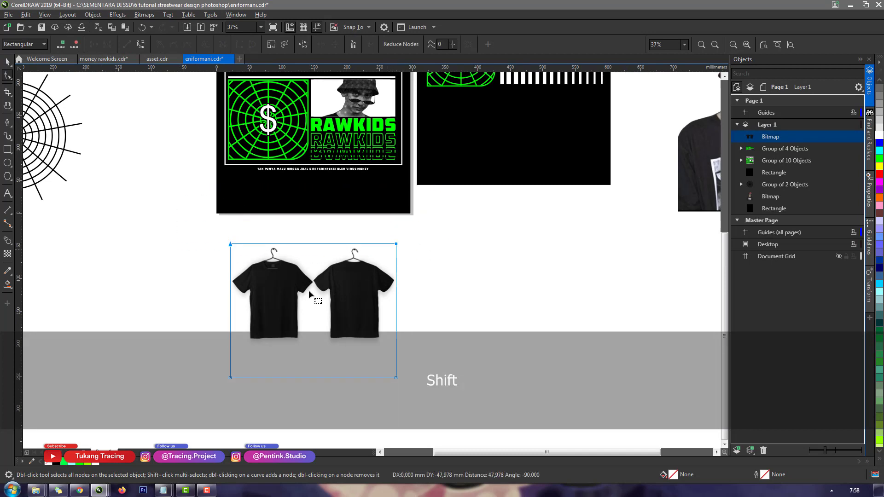
left_click_drag(395, 371, 395, 351)
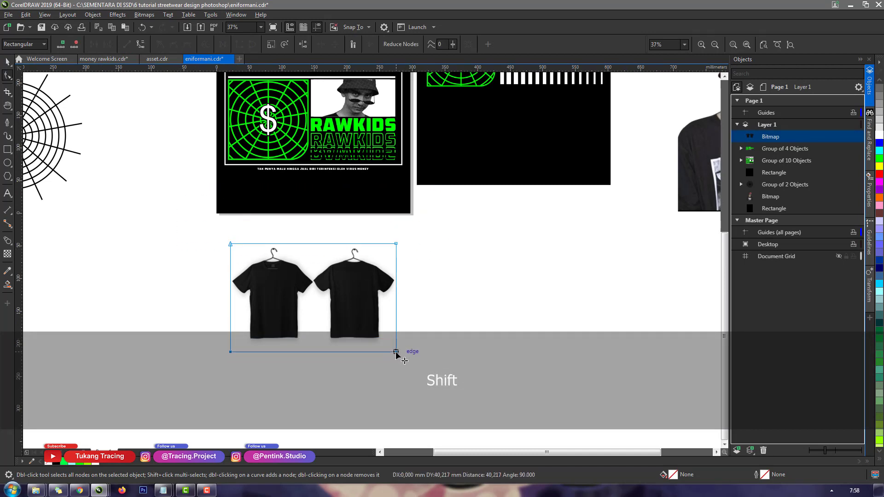
key("space")
Draw a square of about 256 mm beside the T-shirt mockup and fill it black without an outline
left_click_drag(324, 309, 548, 303)
key("ctrl+z")
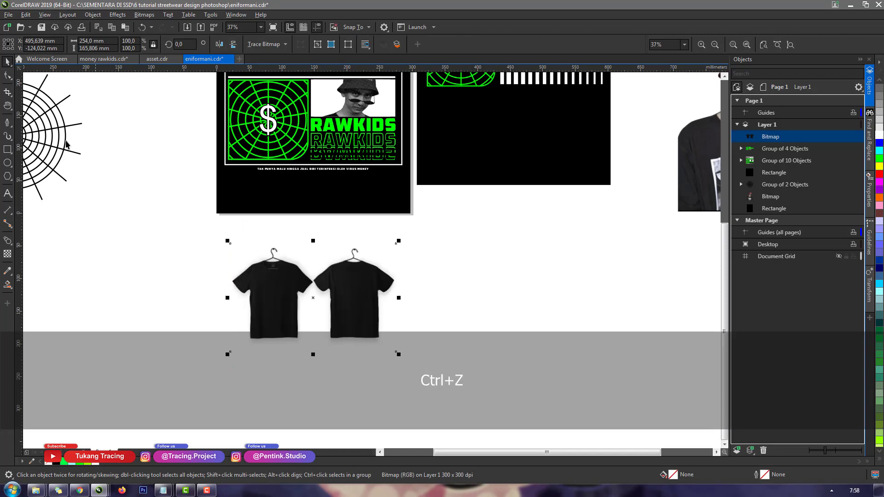
left_click(12, 149)
left_click_drag(431, 249, 599, 416)
key("space")
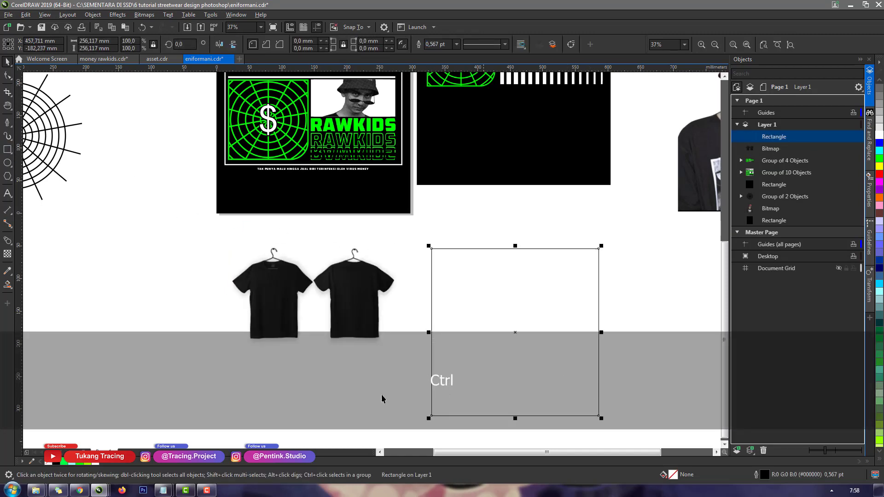
left_click(57, 464)
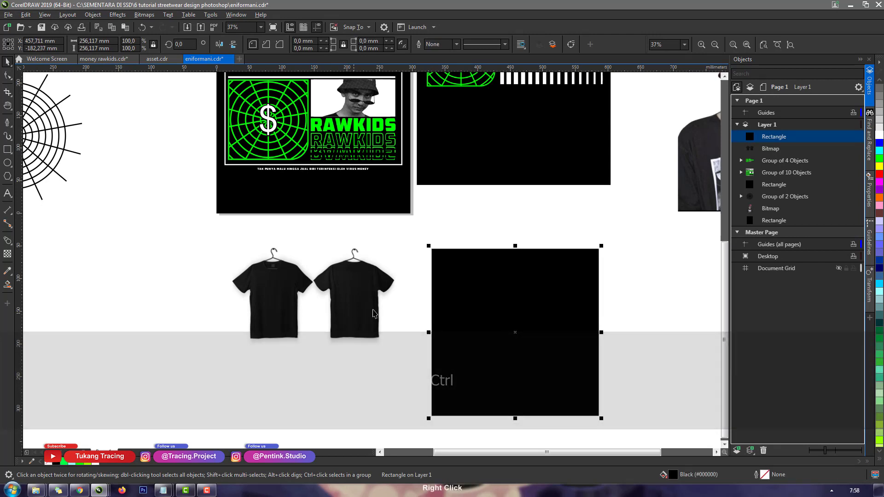
Bring the T-shirt bitmap in front of the black square and centre it on the square in both directions
right_click(373, 309)
key("ctrl+x")
left_click(494, 329, "shift")
key("c")
key("e")
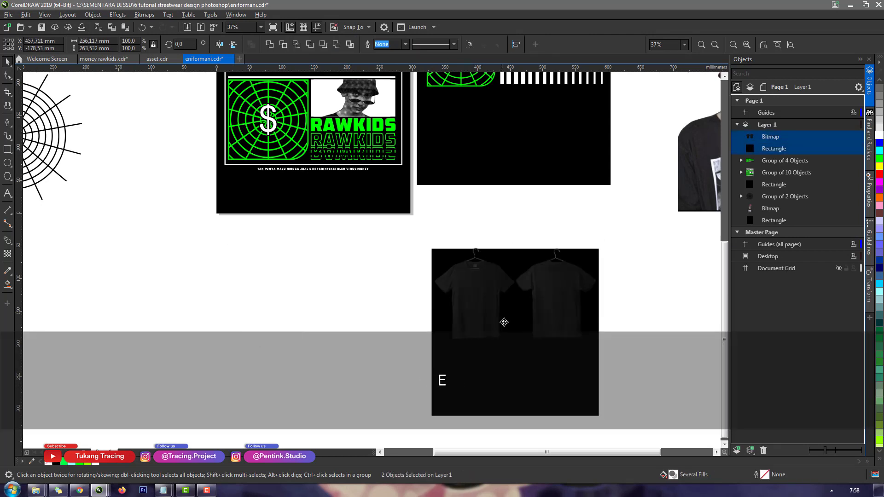
key("h")
left_click_drag(501, 329, 342, 295)
key("space")
left_click(467, 245)
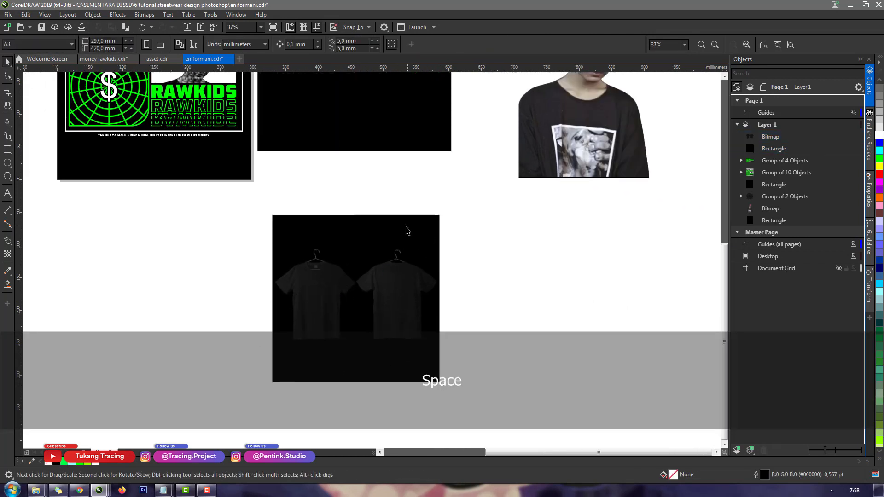
Reduce the black square's height symmetrically to about 224 mm and align the T-shirt bitmap to its centre
left_click(401, 229)
left_click_drag(356, 213, 358, 223)
key("z")
left_click(375, 293)
key("space")
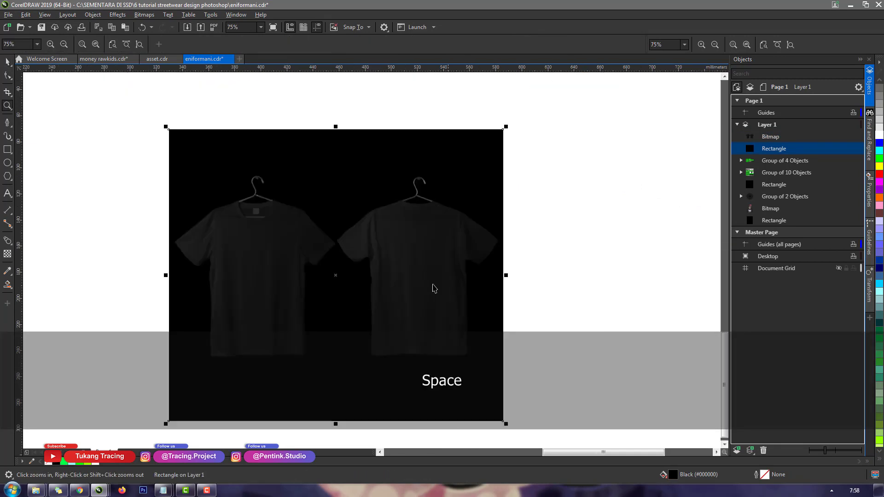
left_click(446, 312)
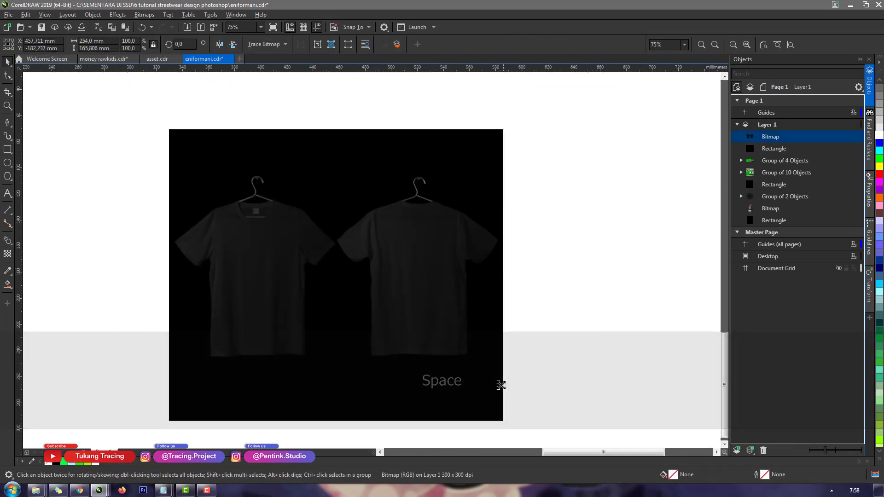
left_click(469, 401, "shift")
key("c")
scroll(421, 293, "down", 5)
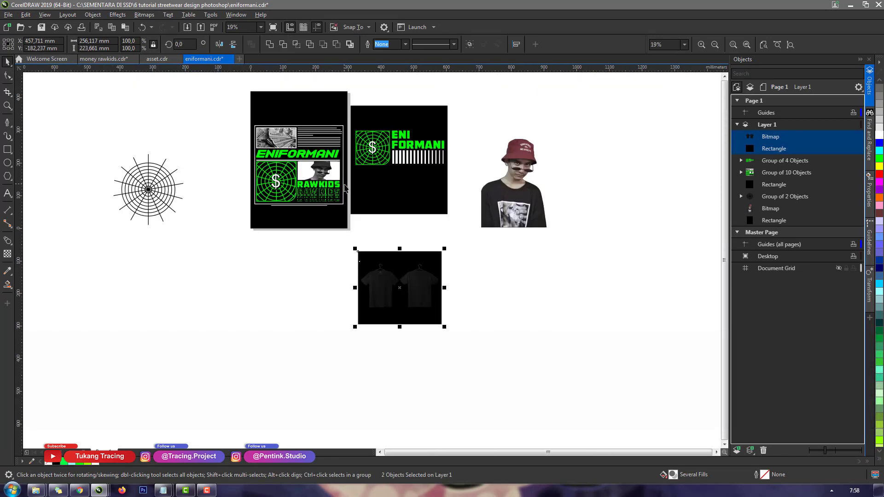
Duplicate the grouped ENIFORMANI artwork and place the copy directly below the poster, beside the T-shirt mockup
left_click(307, 175)
key("ctrl+z")
key("ctrl+c")
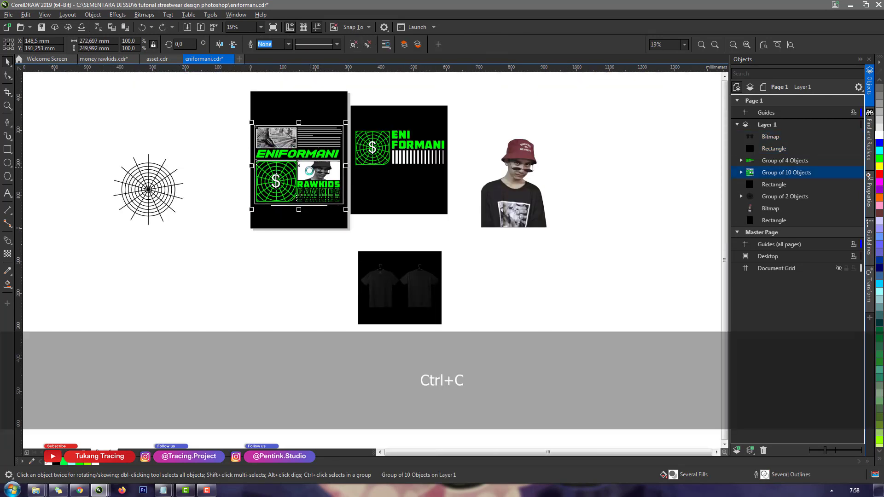
key("ctrl+v")
left_click_drag(309, 173, 308, 292)
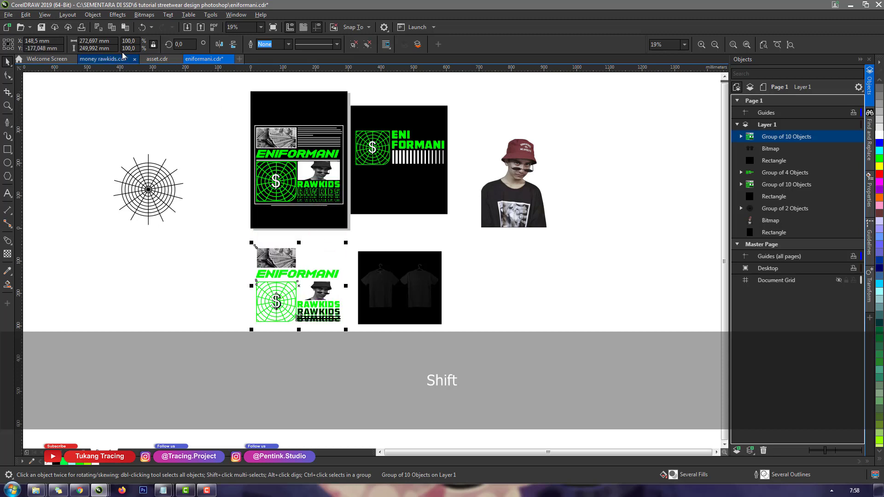
Convert the copied artwork to a 300 dpi RGB Color (24-bit) bitmap with anti-aliasing and a transparent background
left_click(144, 15)
left_click(159, 26)
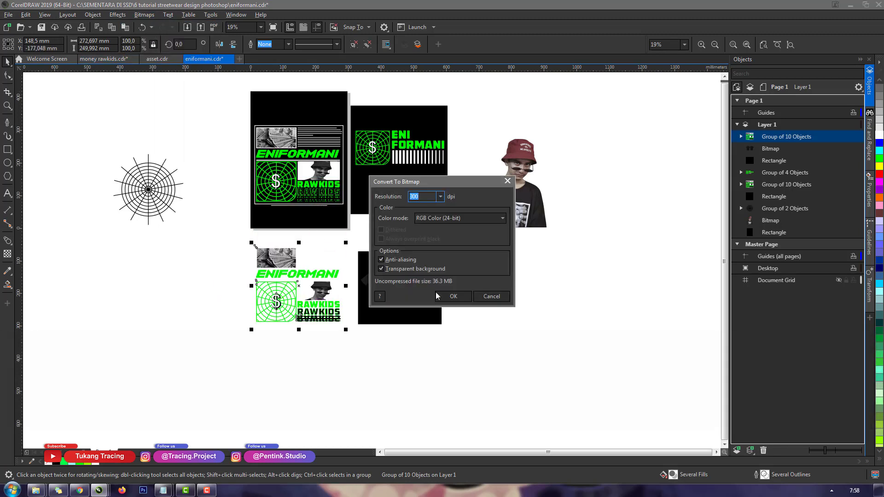
left_click(454, 297)
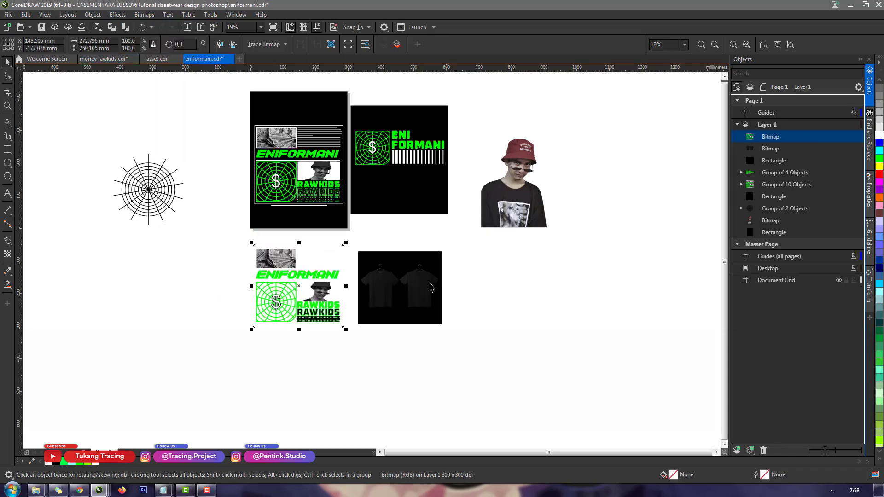
Scale the artwork bitmap down to 72.1% and place it over the T-shirt mockup
left_click_drag(345, 243, 336, 260)
left_click_drag(298, 299, 409, 294)
key("z")
left_click(421, 288)
key("space")
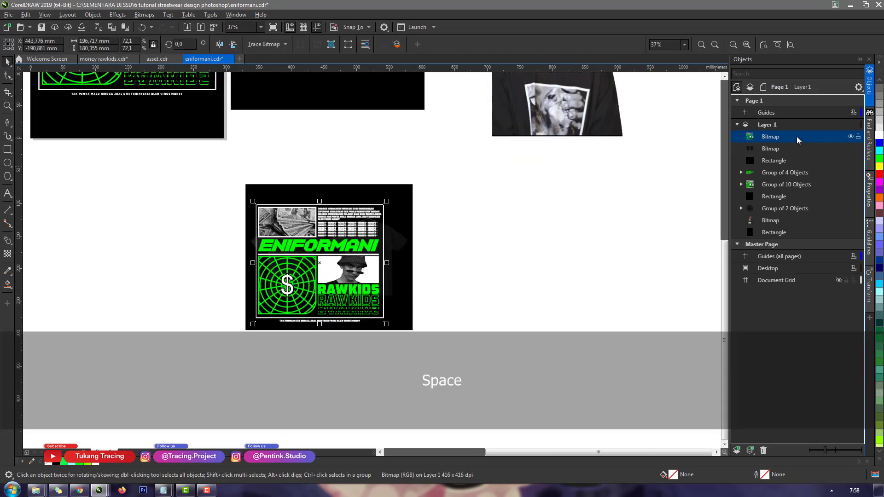
Stack the artwork bitmap between the T-shirts and the black rectangle, slightly enlarged and centred on the rectangle
left_click_drag(770, 156, 771, 157)
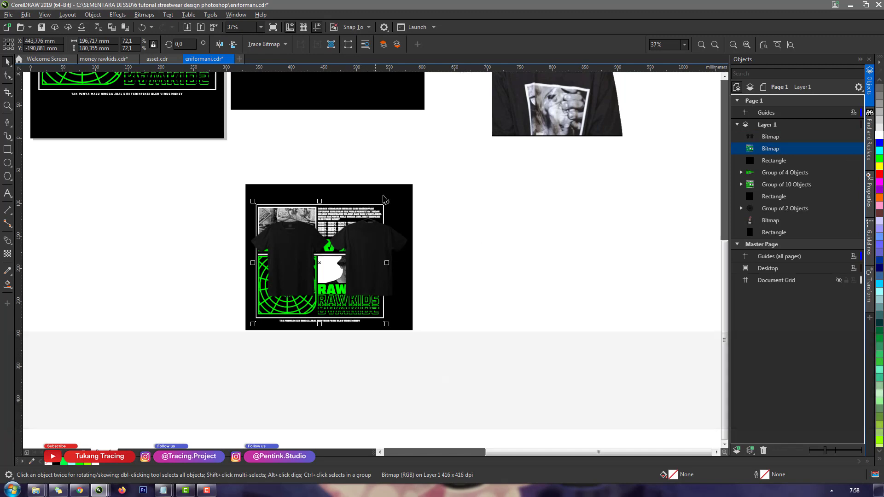
left_click_drag(388, 202, 410, 197)
left_click(410, 198, "shift")
key("e")
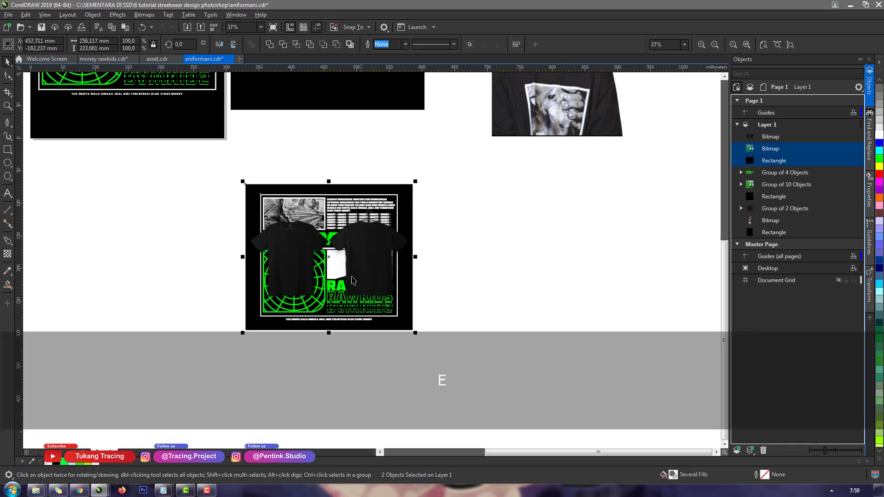
key("z")
left_click(339, 269)
key("space")
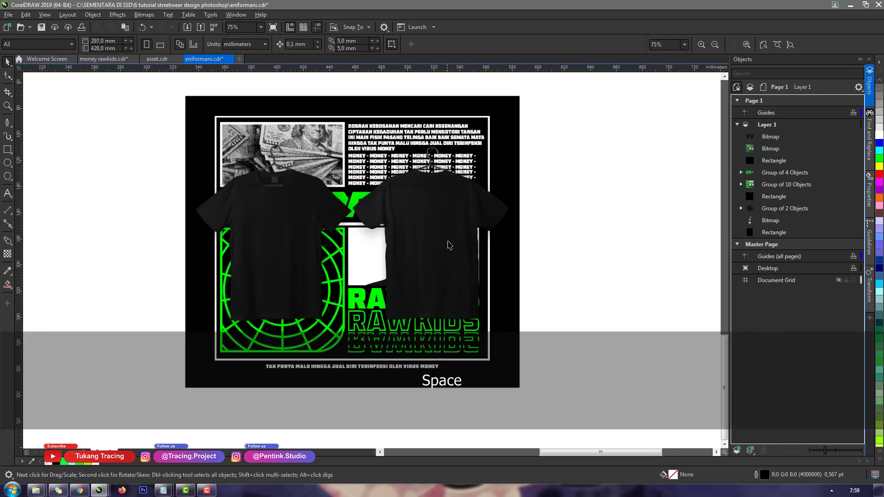
left_click_drag(450, 241, 448, 253)
key("ctrl+z")
key("a")
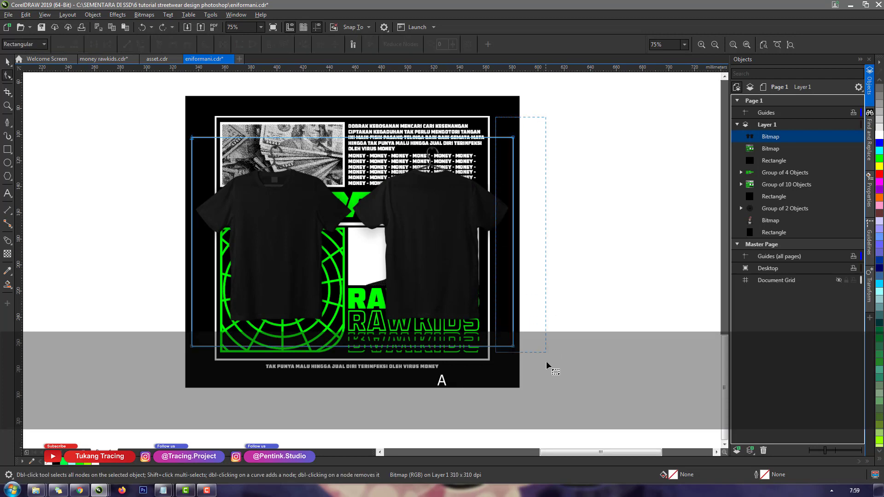
key("space")
Apply a uniform transparency of 65 to the artwork bitmap behind the T-shirts
left_click(389, 137)
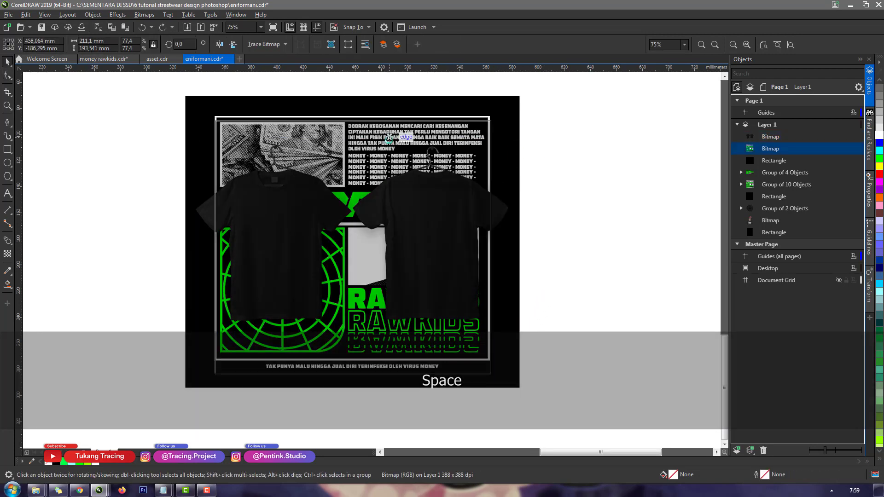
key("ctrl+z")
left_click(10, 256)
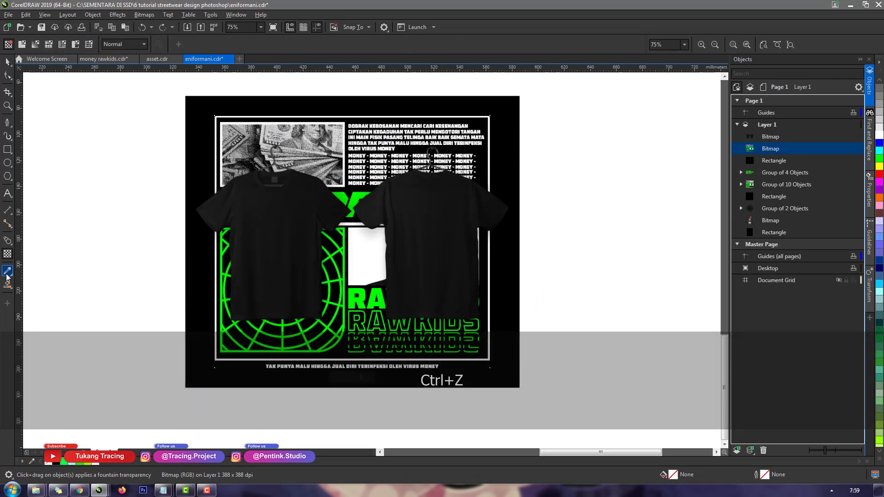
left_click(343, 378)
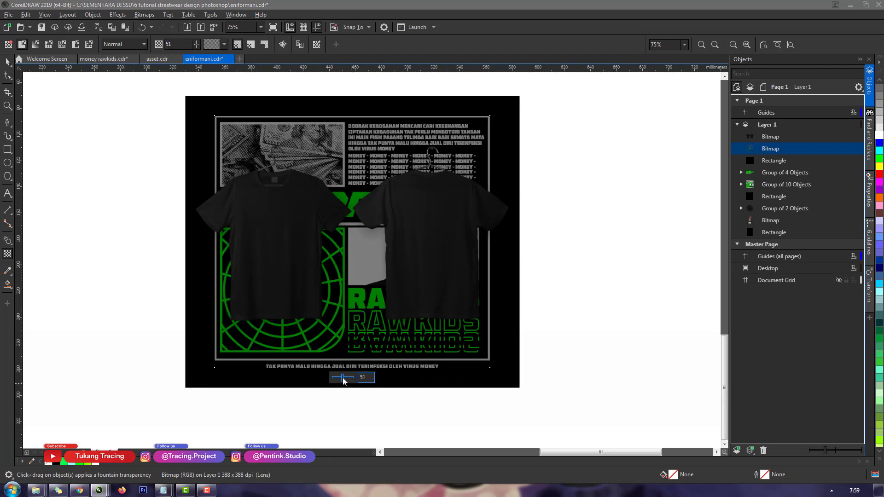
left_click_drag(335, 378, 344, 378)
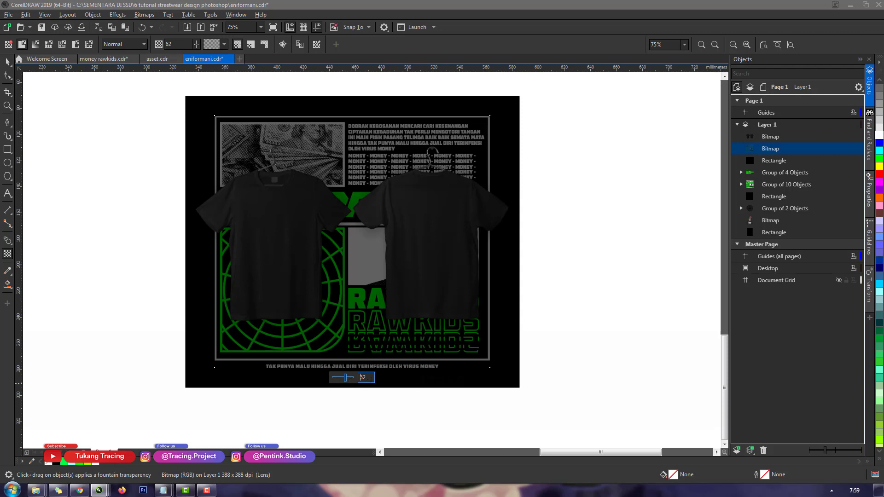
type("65")
key("Return")
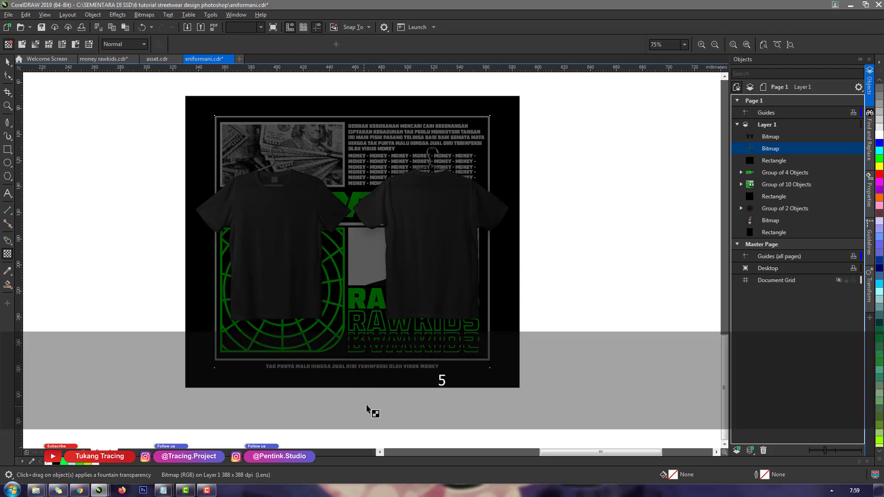
key("space")
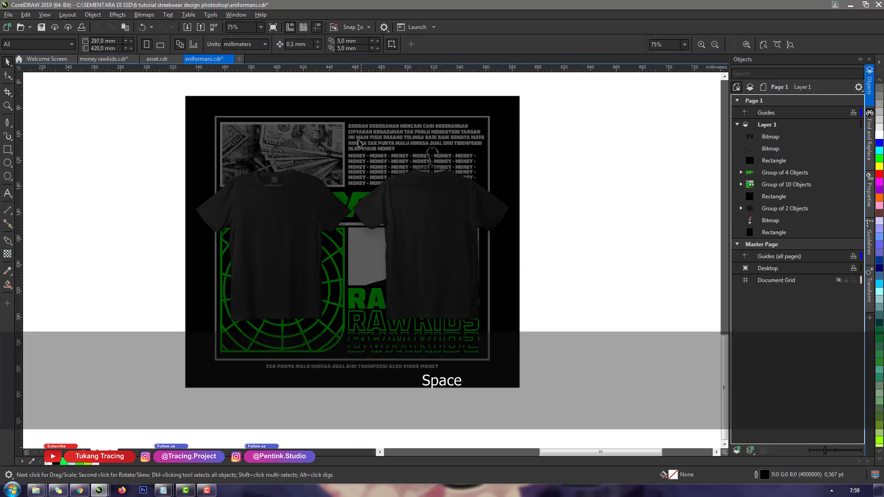
Enlarge the faded artwork bitmap to 83.5% and centre it on the black rectangle
left_click_drag(361, 144, 352, 122)
key("ctrl+z")
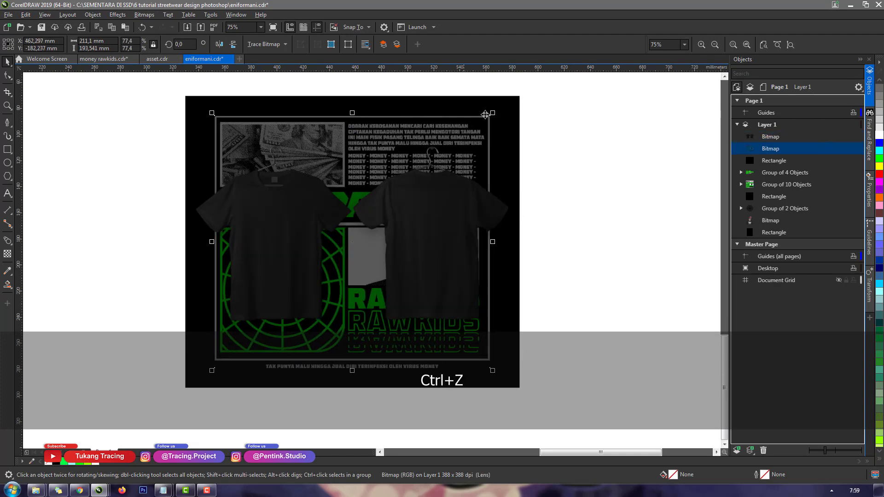
key("ctrl+z")
left_click(437, 194, "shift")
key("e")
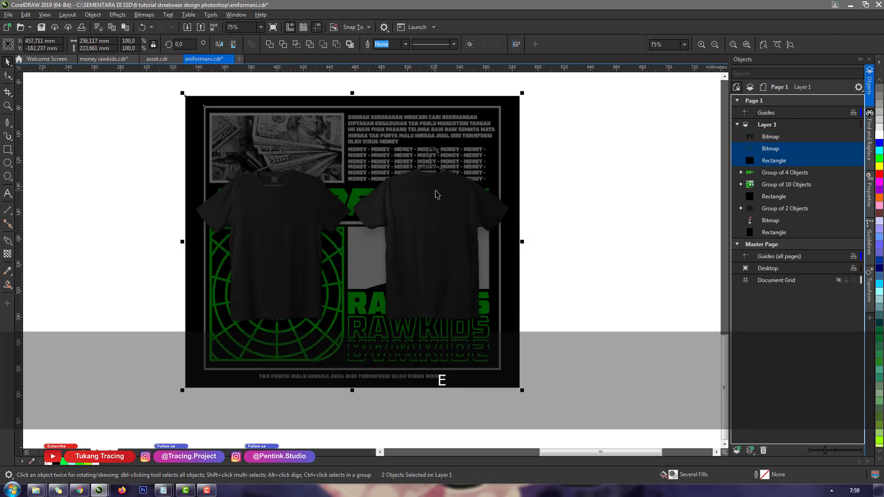
scroll(355, 291, "down", 2)
scroll(363, 256, "up", 1)
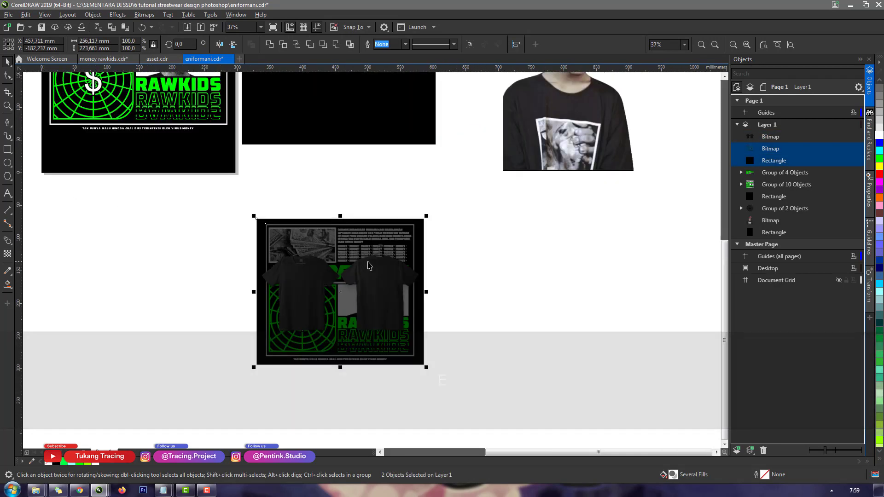
key("Escape")
left_click(380, 240)
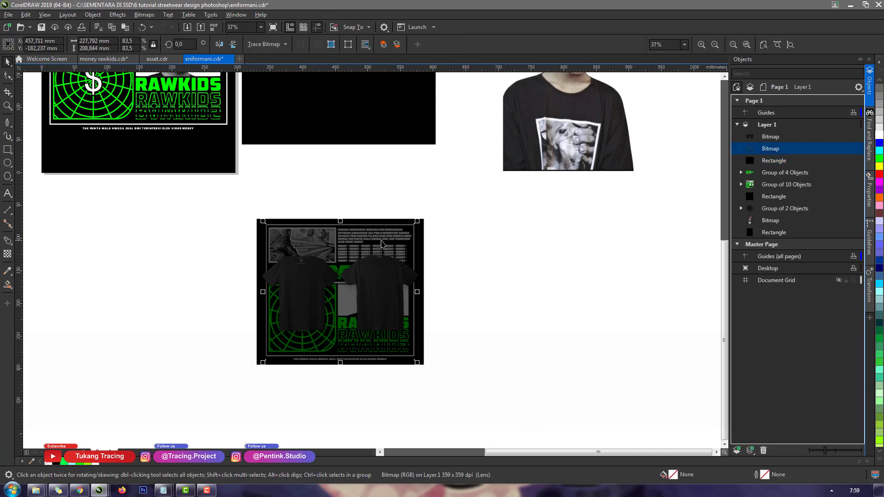
left_click_drag(382, 232, 383, 240)
key("ctrl+z")
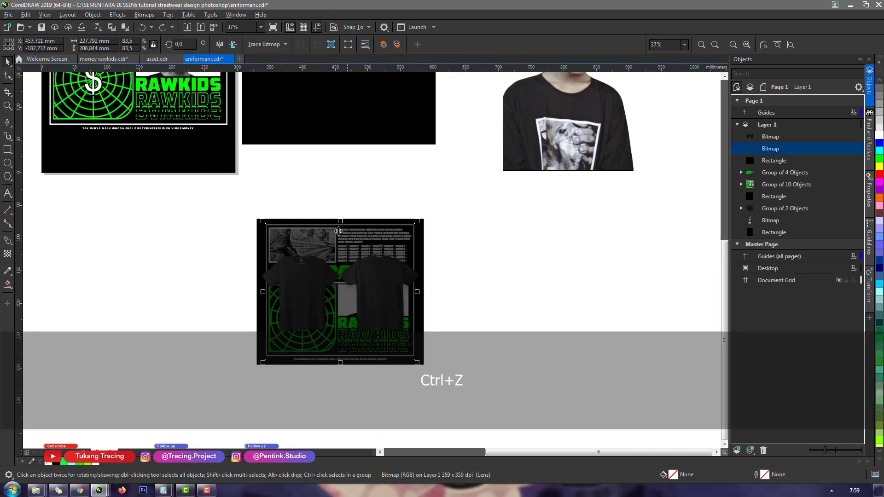
Duplicate the poster's grouped ENIFORMANI artwork and shrink the copy to about 65 × 59 mm over the back-view T-shirt
left_click(209, 125)
key("ctrl+c")
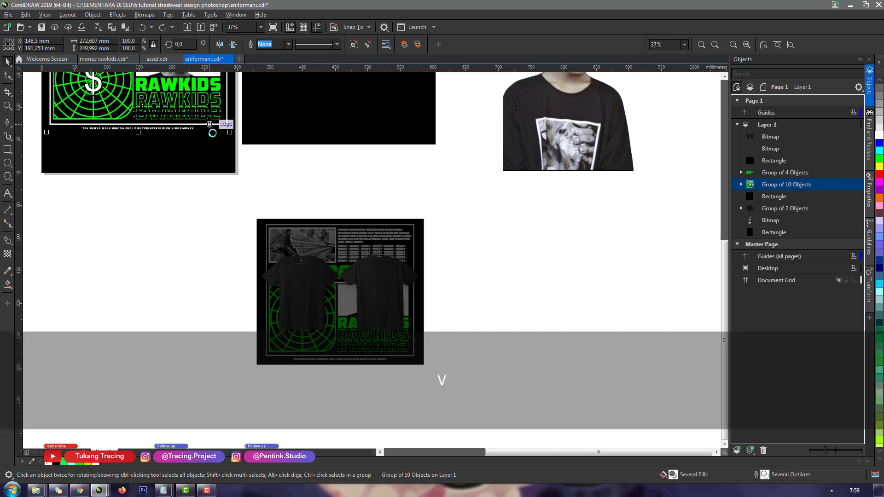
key("ctrl+v")
left_click_drag(209, 125, 483, 247)
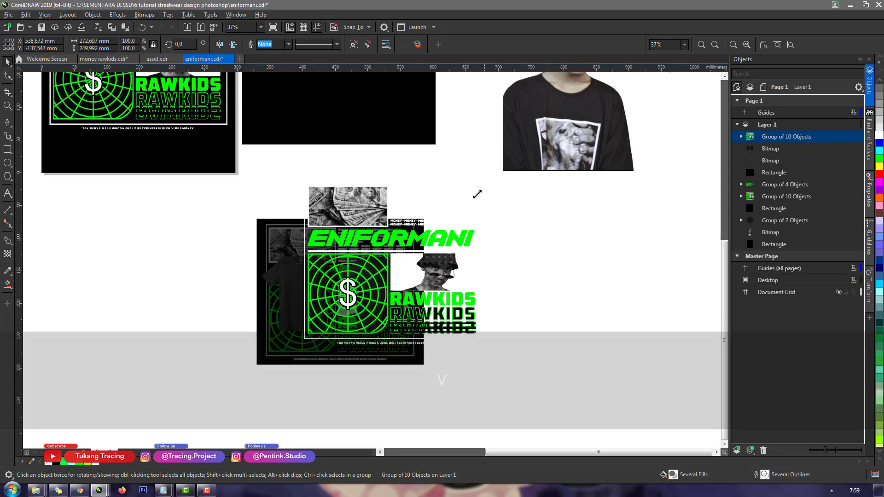
left_click_drag(477, 194, 384, 285)
Reduce the ENIFORMANI print to about 50 × 45 mm and position it centrally on the upper back of the T-shirt
scroll(386, 287, "up", 3)
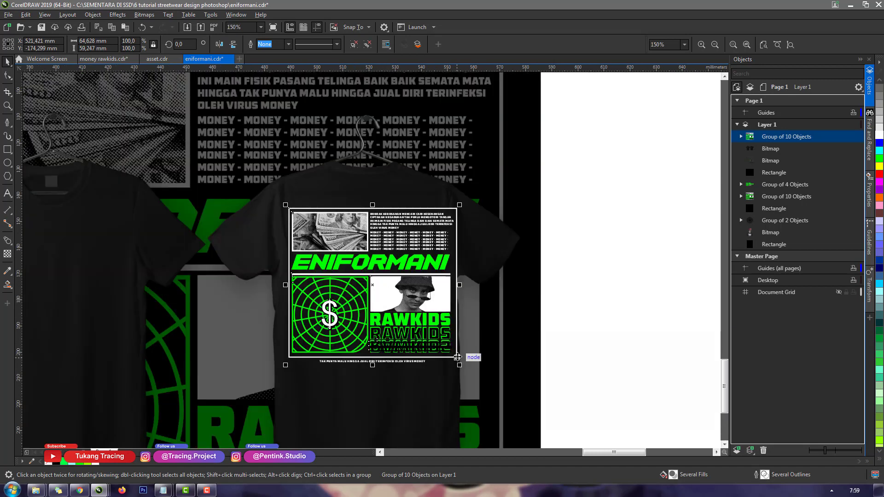
left_click_drag(454, 363, 426, 333)
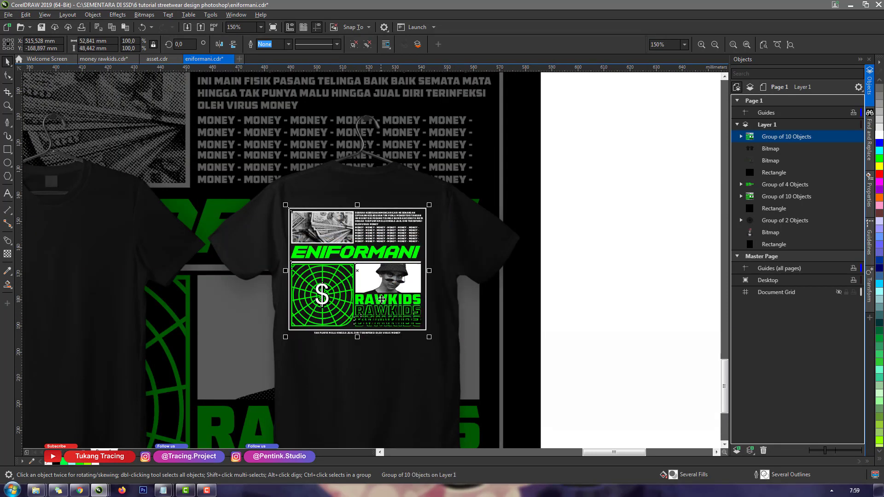
left_click_drag(381, 299, 389, 294)
mouse_move(435, 331)
left_mouse_down()
mouse_move(440, 323)
mouse_move(430, 323)
left_mouse_up()
key("Left")
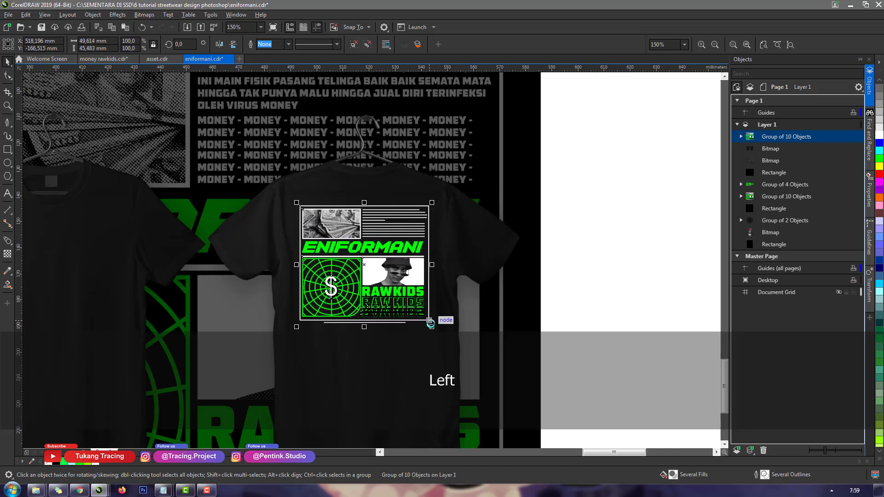
scroll(394, 268, "down", 2)
left_click(470, 296)
scroll(365, 313, "up", 1)
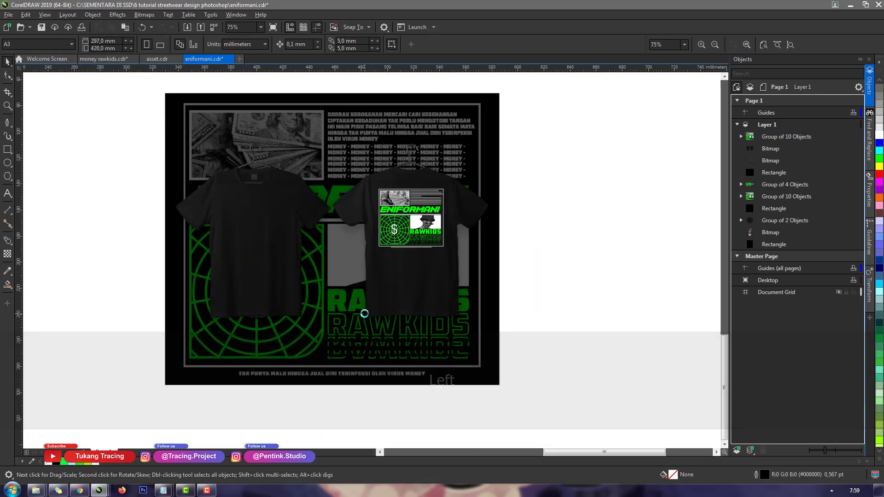
left_click(424, 237)
key("Right")
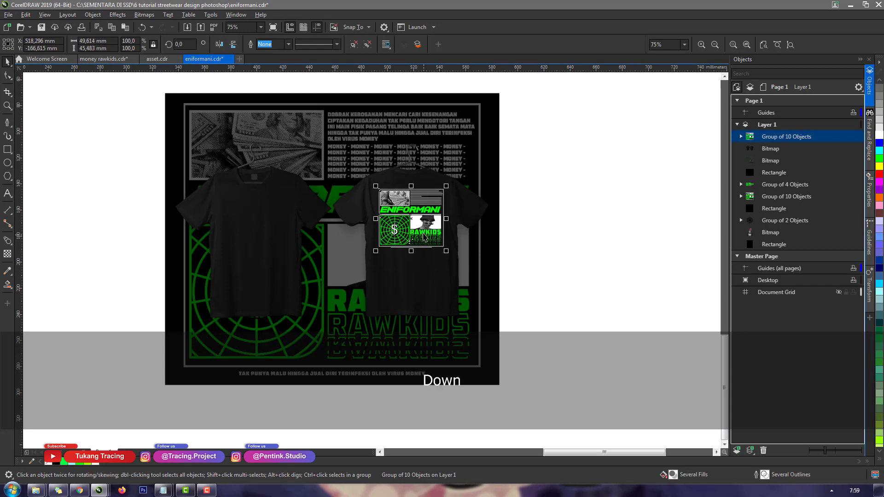
key("Down")
key("Left")
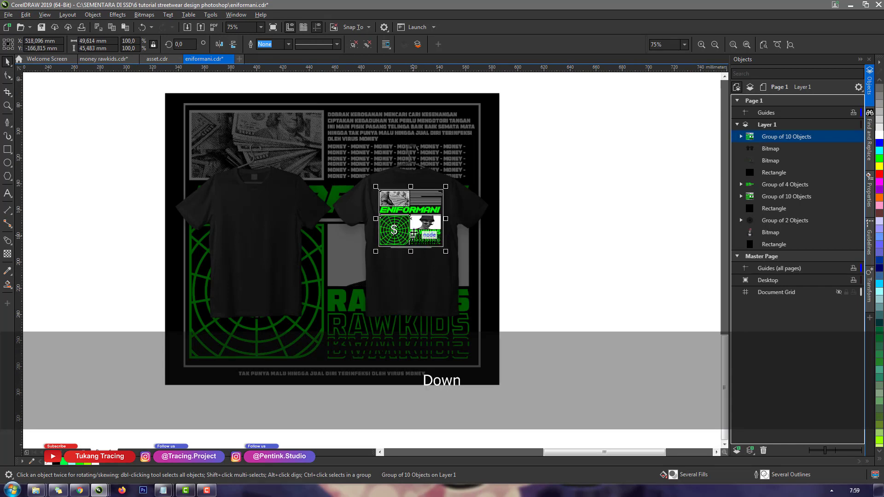
Duplicate the grouped ENI FORMANI barcode layout and shrink the copy to about 20 × 8 mm over the front-view T-shirt
scroll(413, 234, "down", 2)
left_click(426, 106)
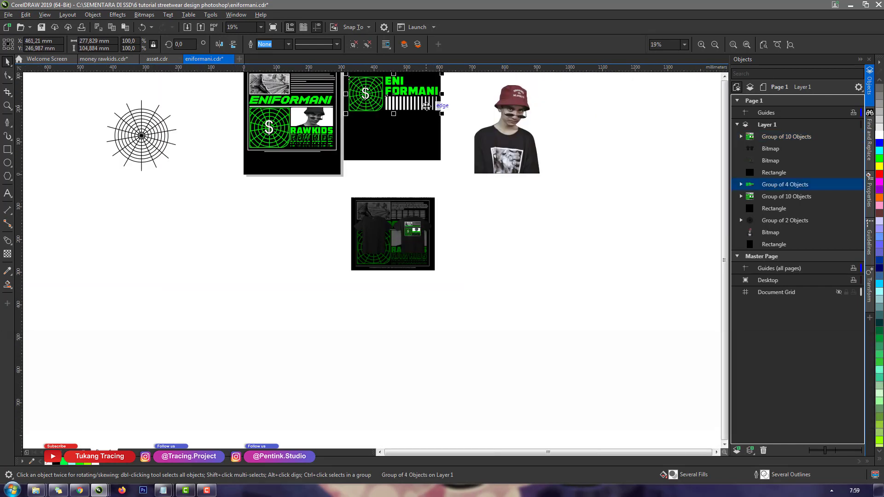
key("ctrl+c")
key("ctrl+v")
left_click_drag(426, 105, 405, 247)
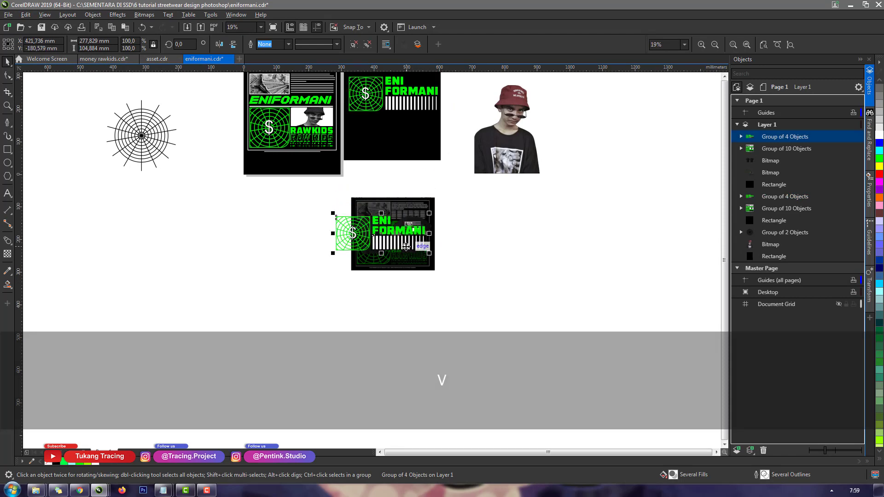
scroll(406, 246, "up", 2)
left_click_drag(488, 262, 313, 172)
Reduce the ENI FORMANI print to about 17.5 × 6.6 mm and position it on the wearer's left chest
key("z")
left_click(314, 153)
key("space")
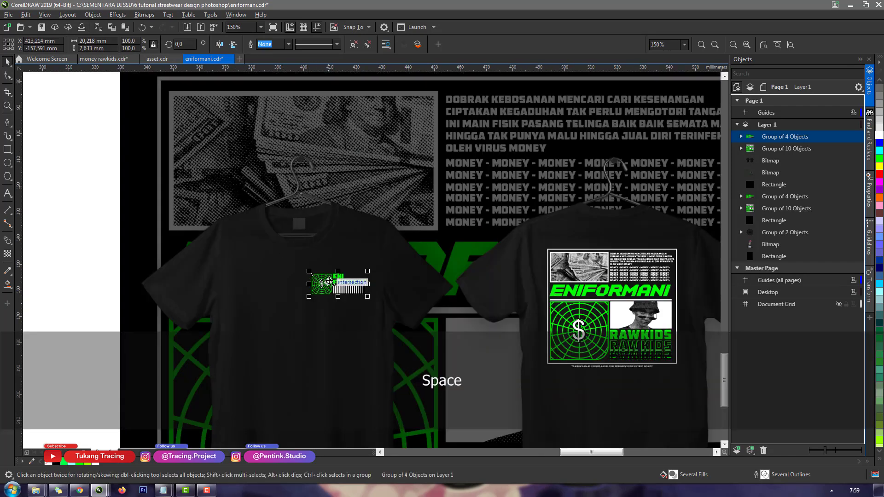
left_click_drag(336, 275, 358, 290)
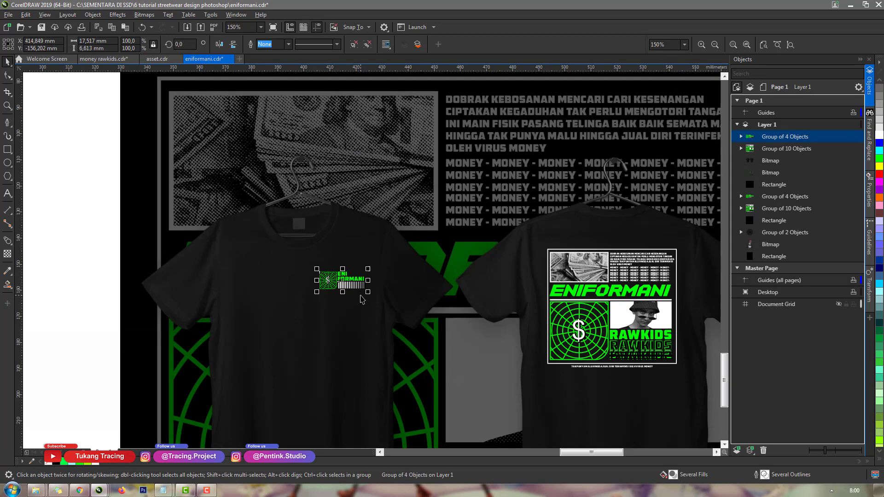
key("Left")
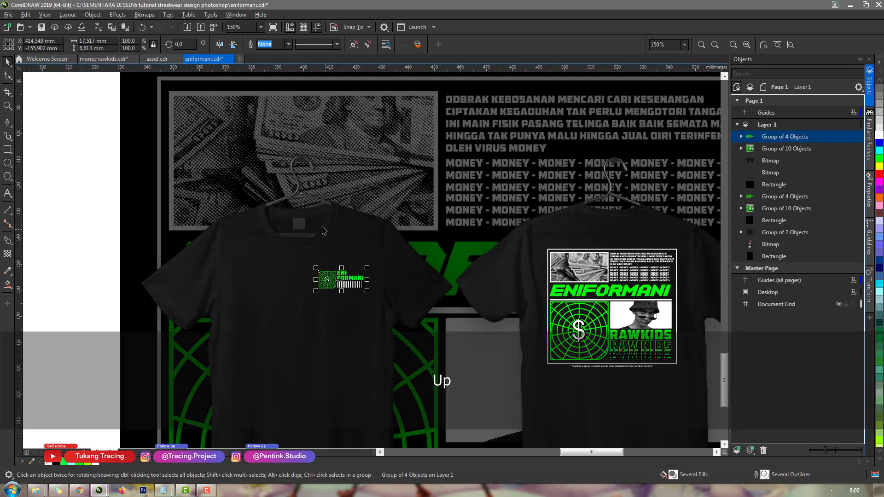
Enlarge the ENIFORMANI back print to about 52 × 48 mm and nudge it back to the shirt's centre
scroll(318, 228, "down", 2)
left_click(488, 288)
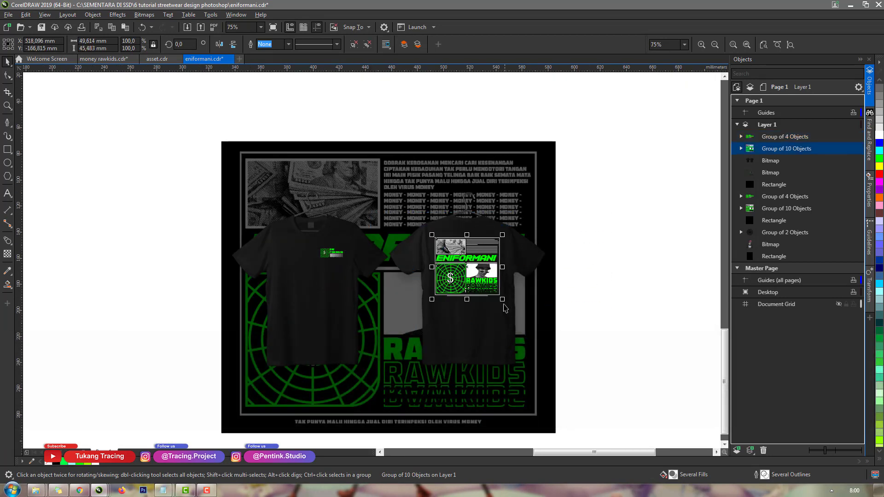
left_click_drag(503, 301, 507, 305)
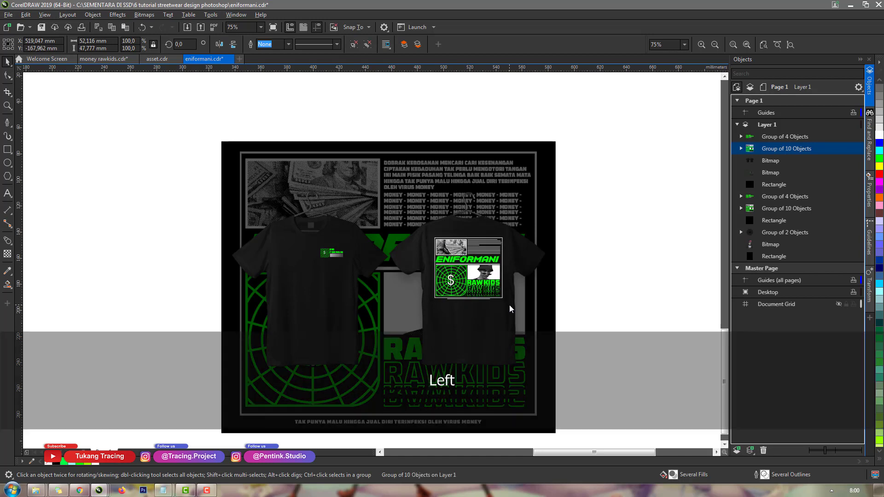
left_click(594, 310)
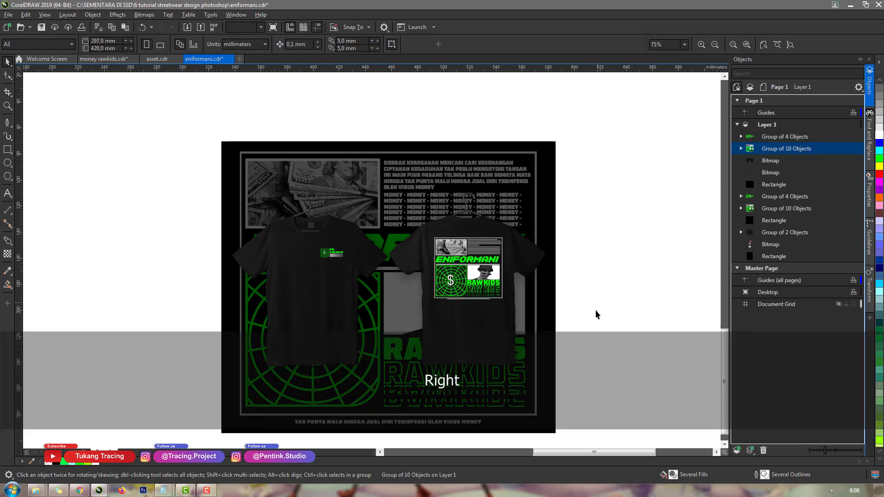
Fit the complete T-shirt mockup to the view and save the document
key("h")
left_click_drag(594, 311, 585, 269)
key("space")
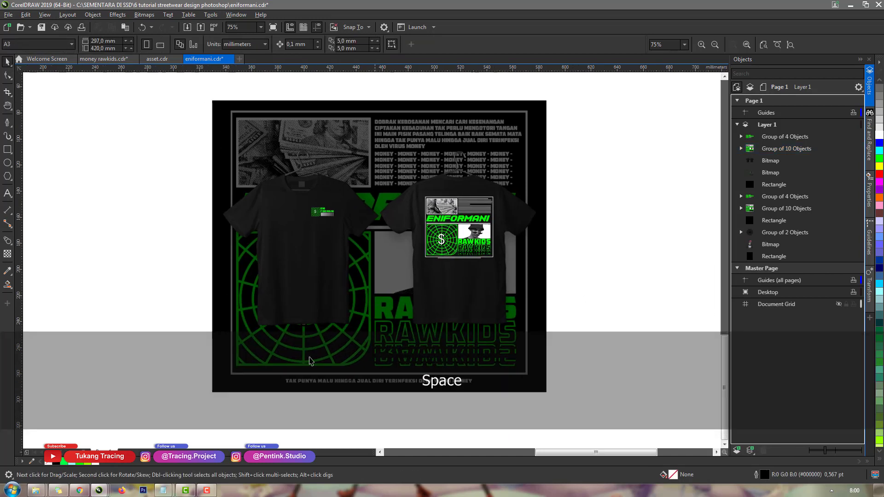
left_click_drag(197, 96, 601, 405)
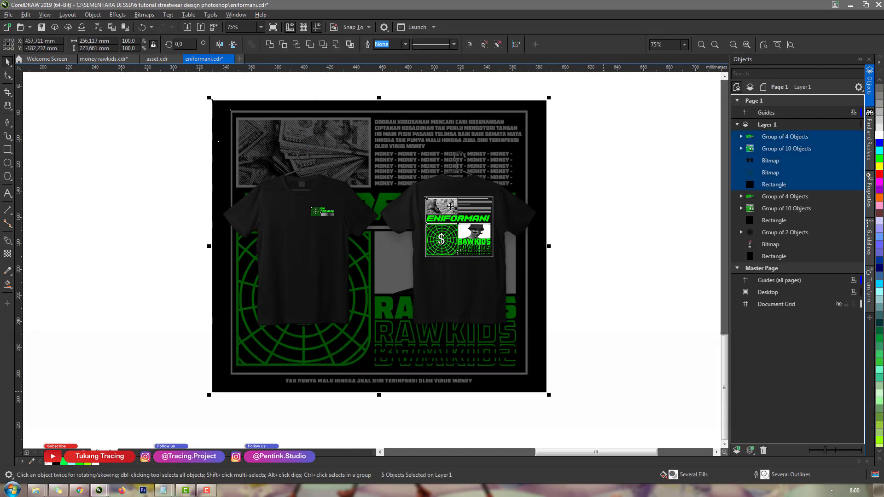
left_click(261, 28)
left_click(255, 37)
left_click(261, 28)
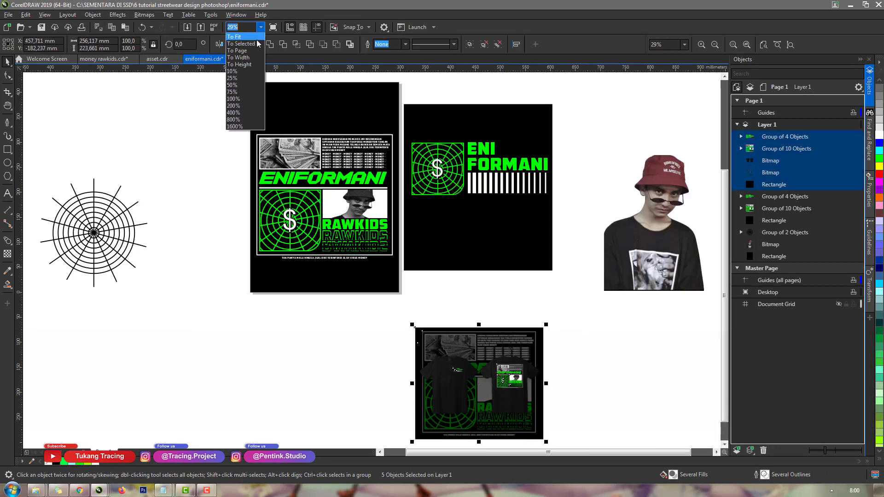
left_click(255, 45)
key("ctrl+s")
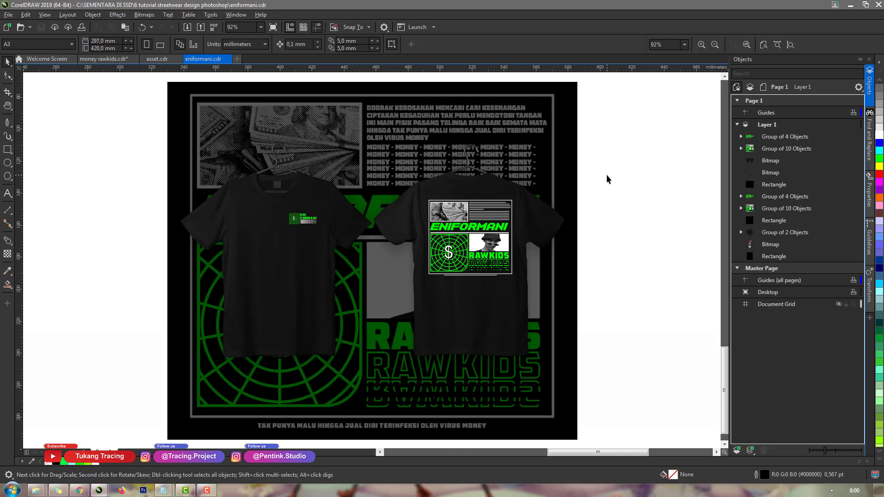
left_click(207, 490)
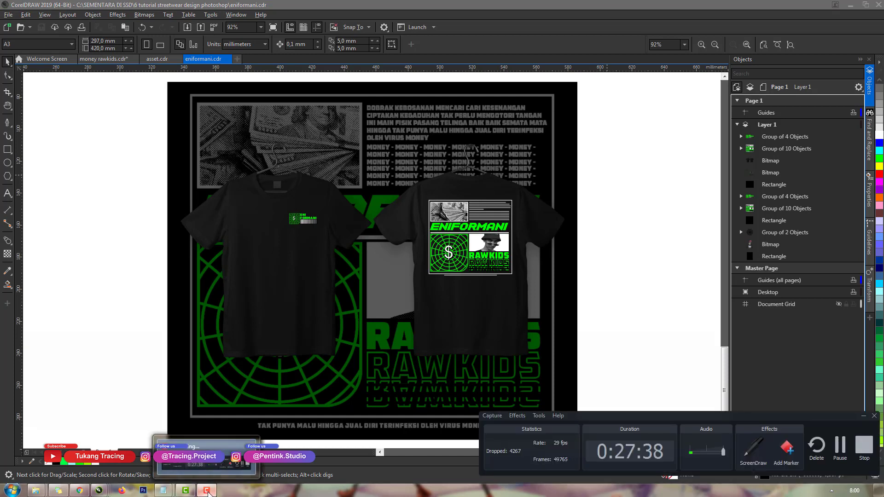
left_click(207, 491)
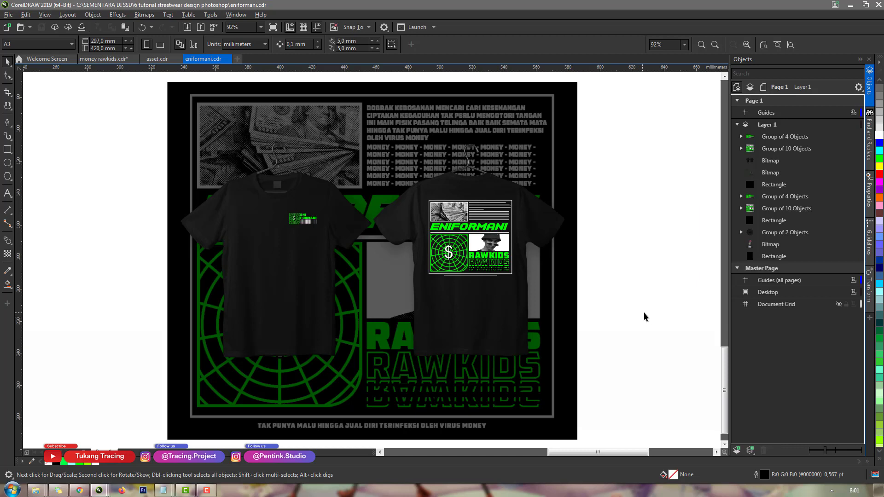
key("h")
key("space")
scroll(480, 253, "up", 3)
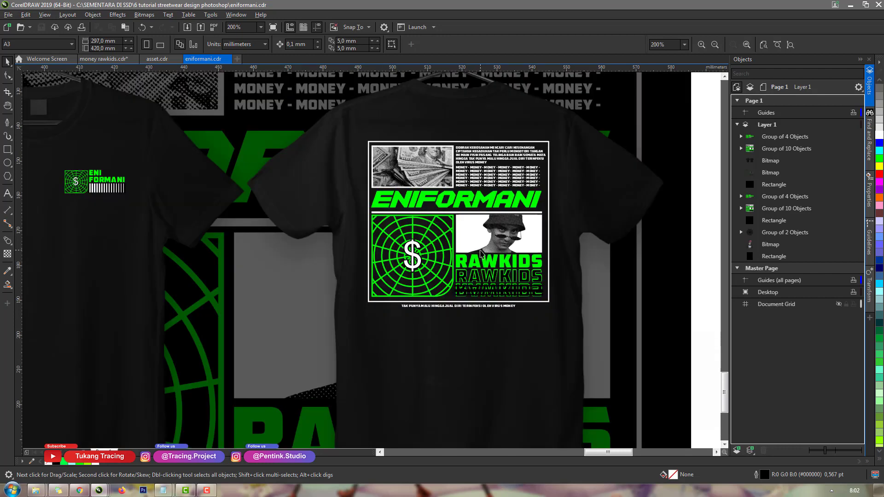
scroll(480, 253, "down", 2)
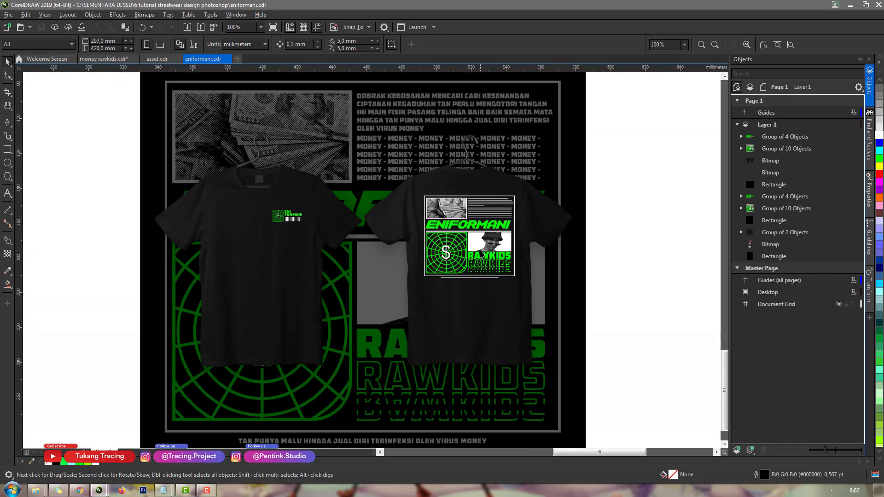
left_click(207, 490)
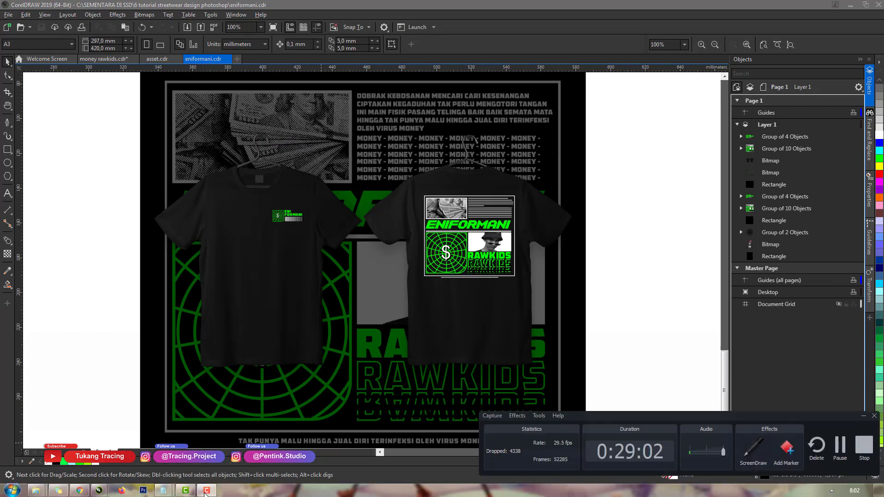